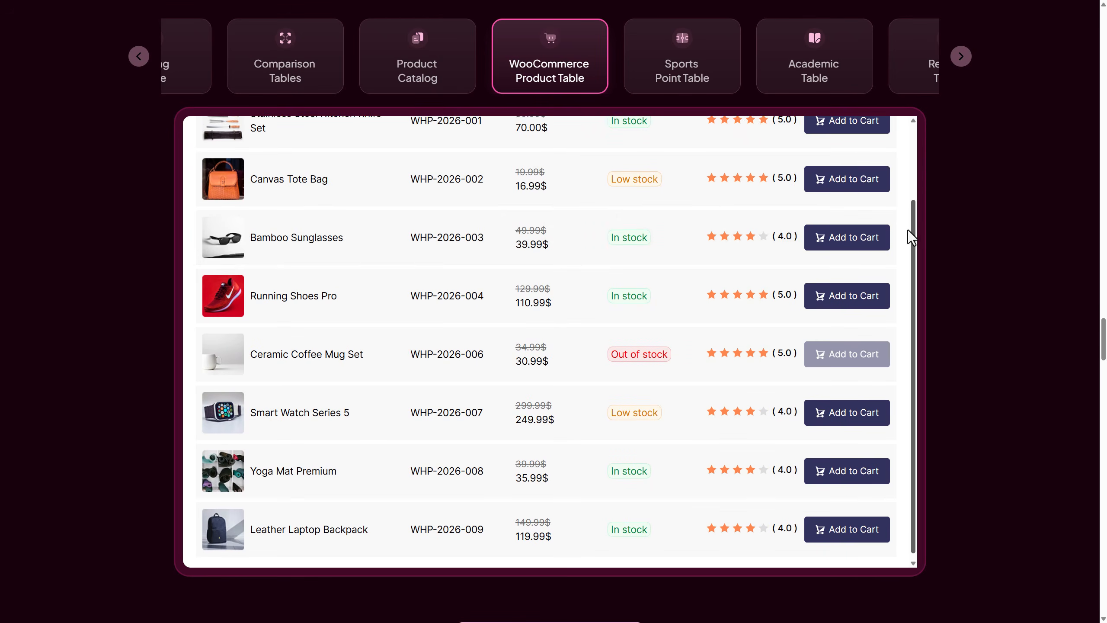
# - Browse the demo table types, viewing the Sports Point Table, Pricing Table and Comparison Tables examples
pyautogui.click(649, 83)
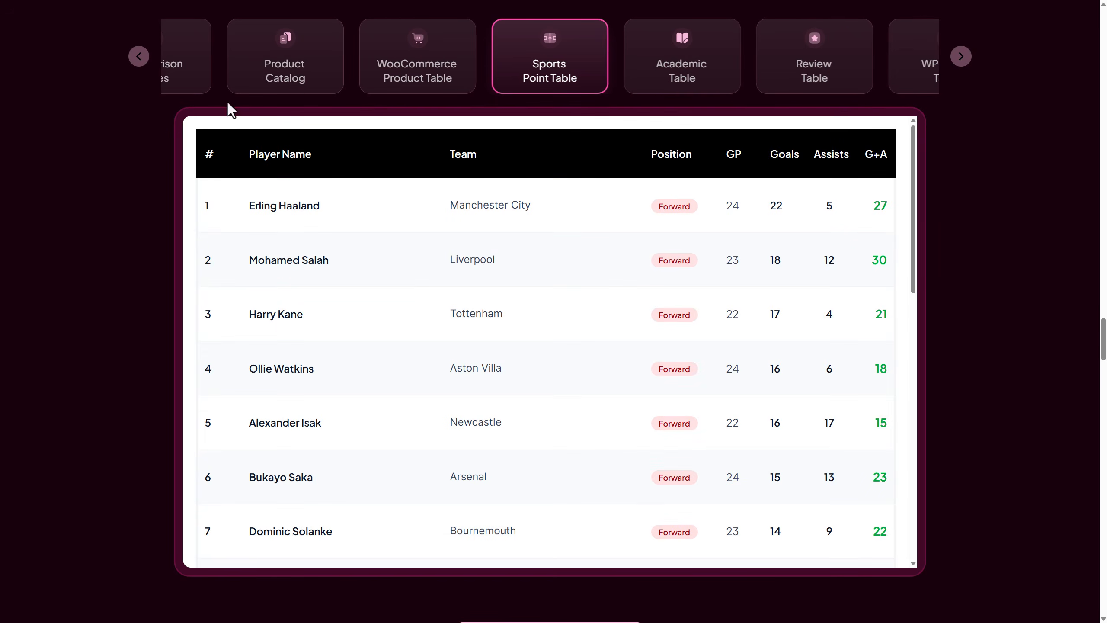
pyautogui.click(139, 58)
pyautogui.click(139, 58)
pyautogui.click(261, 66)
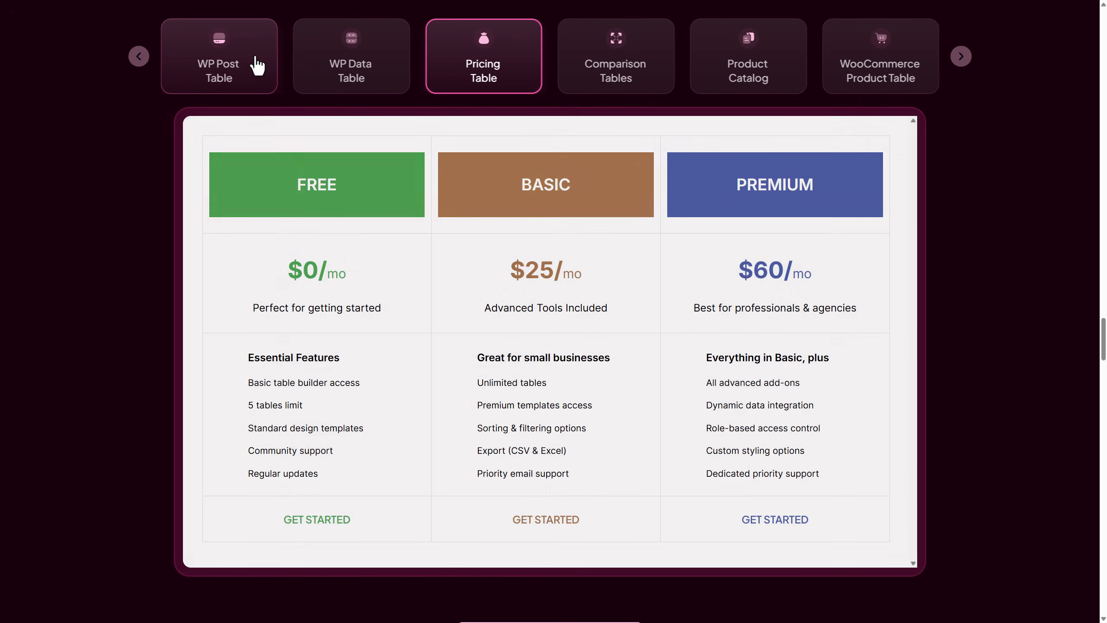
pyautogui.click(617, 88)
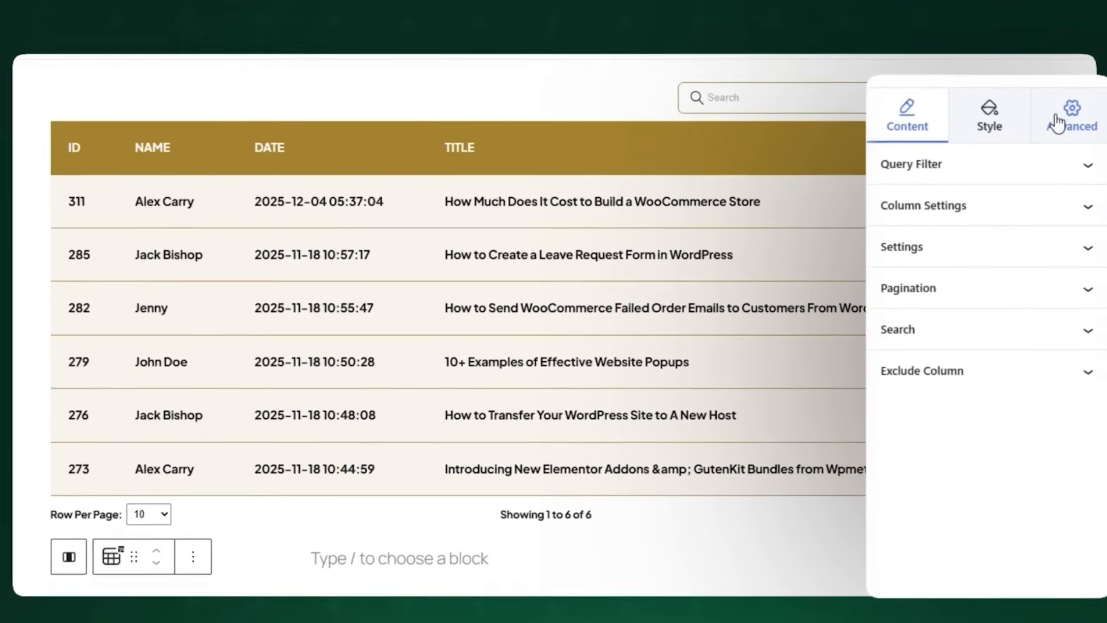
# - Add a conditional formatting rule to the post table for the ID column, Is Equal To 285, formatting the text color
pyautogui.click(1060, 120)
pyautogui.click(918, 213)
pyautogui.click(958, 260)
pyautogui.click(964, 418)
pyautogui.write('285')
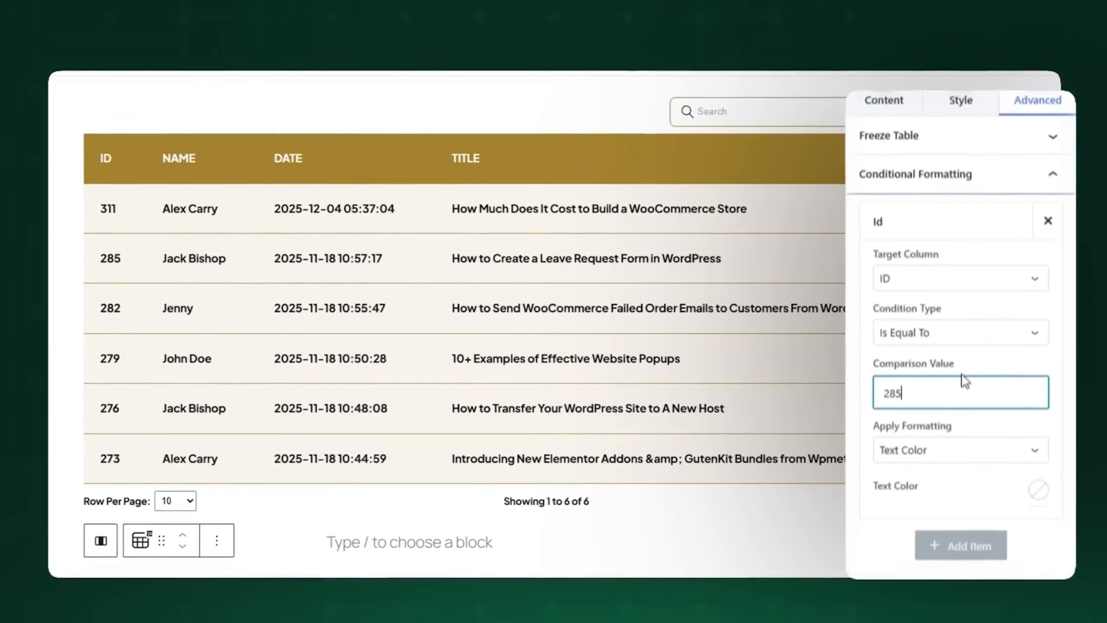
pyautogui.scroll(-1, 889, 413)
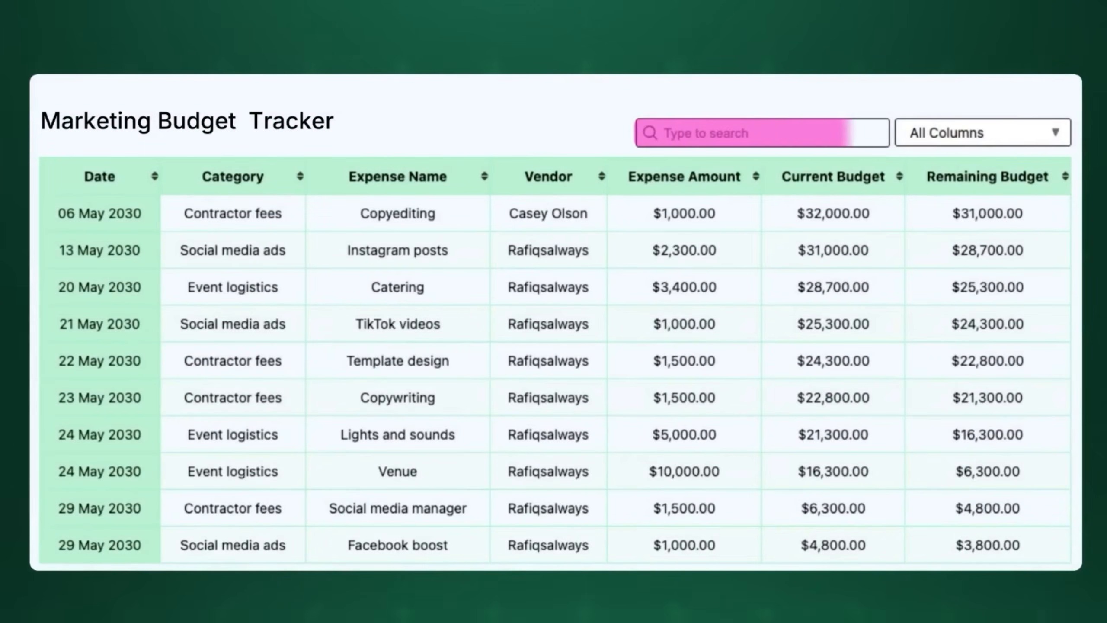
# - Enable auto update with an interval of 5 minutes for the Marketing Budget Tracker table and refetch its data
pyautogui.click(1050, 310)
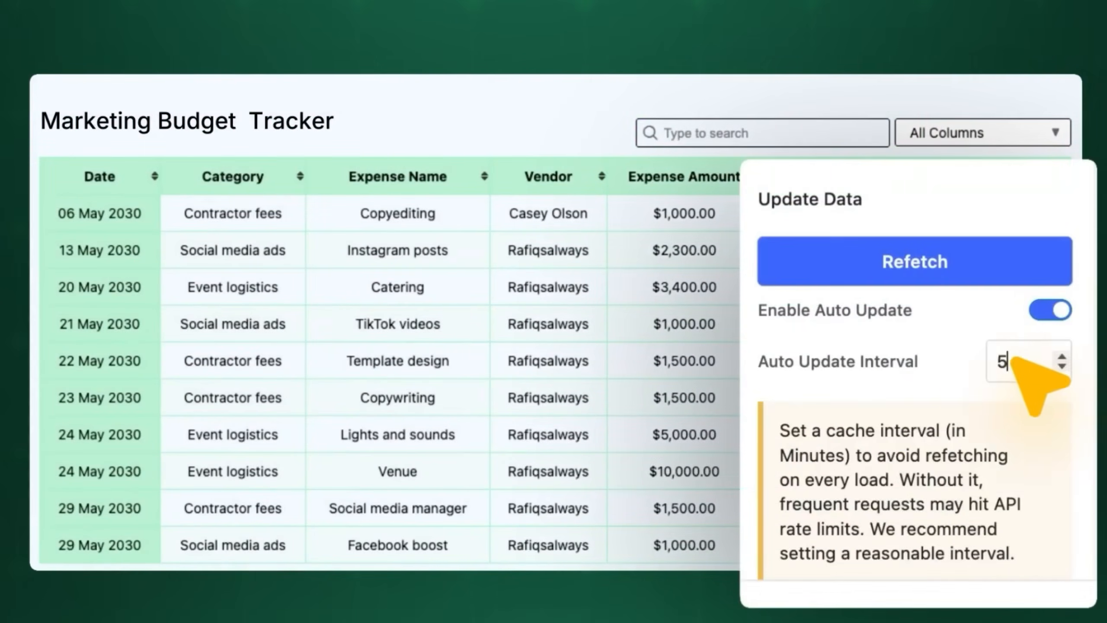
pyautogui.click(941, 268)
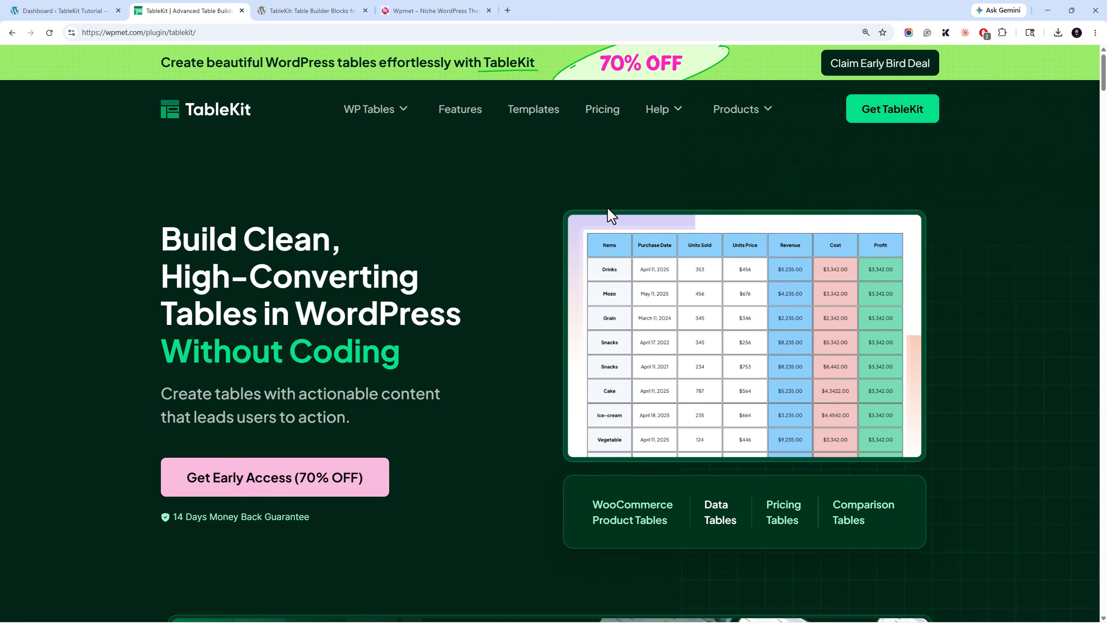
# - Open the TableKit pricing page and compare the site limits and features of the Agency, Professional and Personal plans
pyautogui.click(867, 72)
pyautogui.scroll(-5, 212, 242)
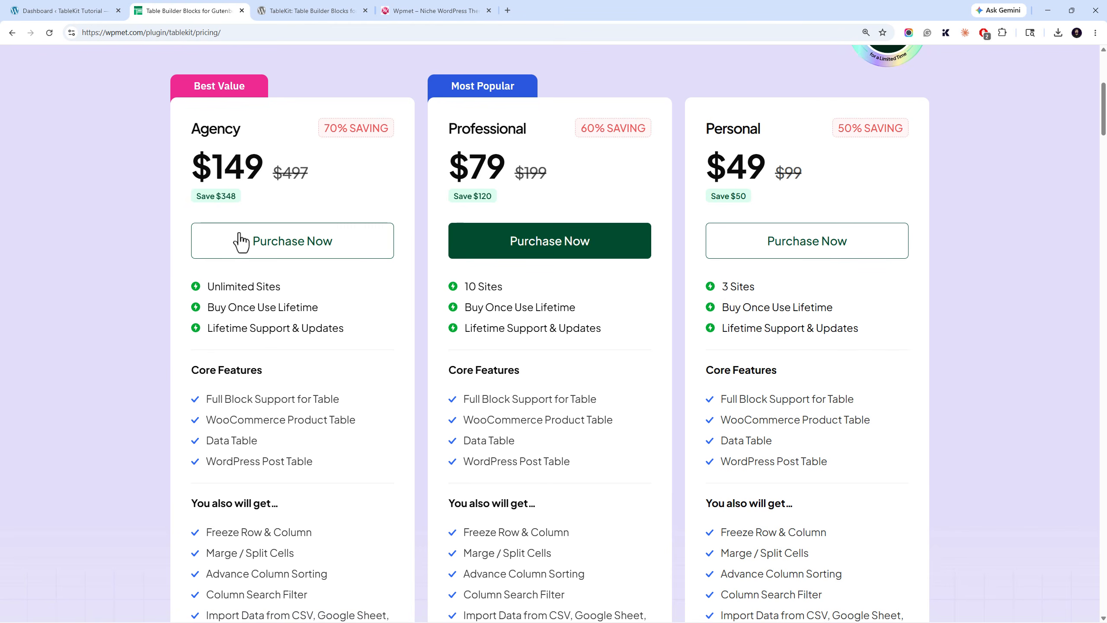
pyautogui.moveTo(288, 294); pyautogui.dragTo(198, 284)
pyautogui.click(473, 137)
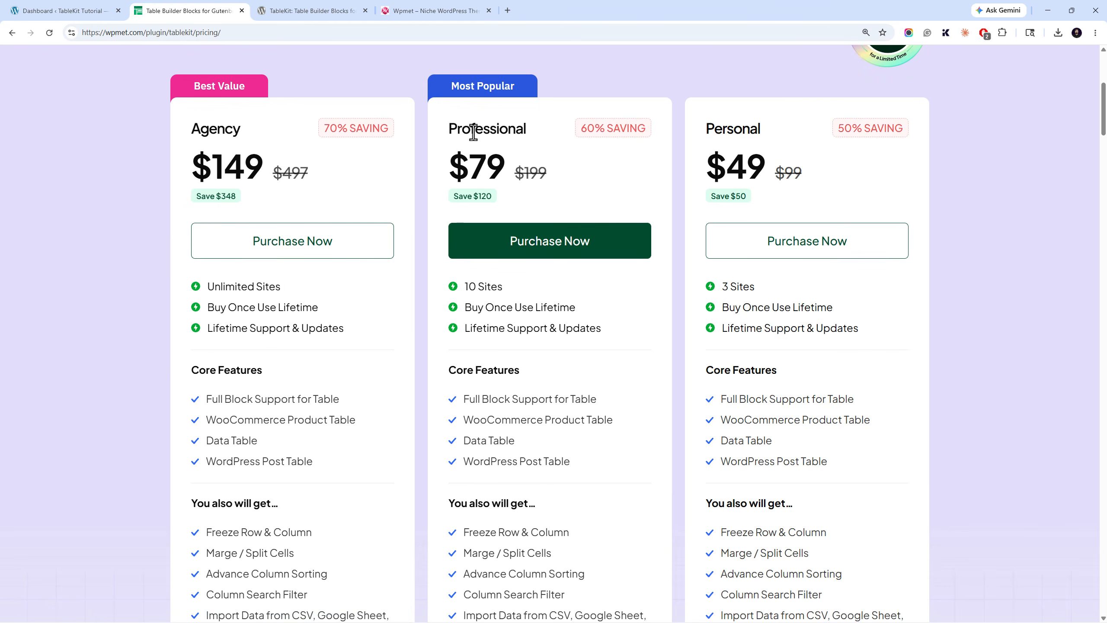
pyautogui.moveTo(531, 281); pyautogui.dragTo(468, 286)
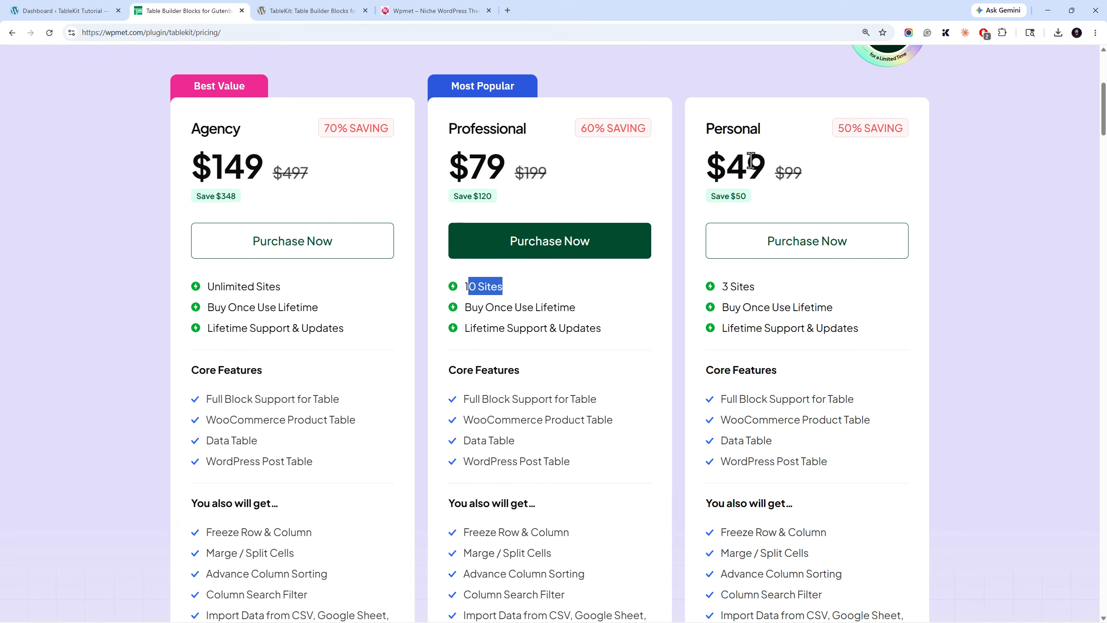
pyautogui.moveTo(759, 287); pyautogui.dragTo(693, 289)
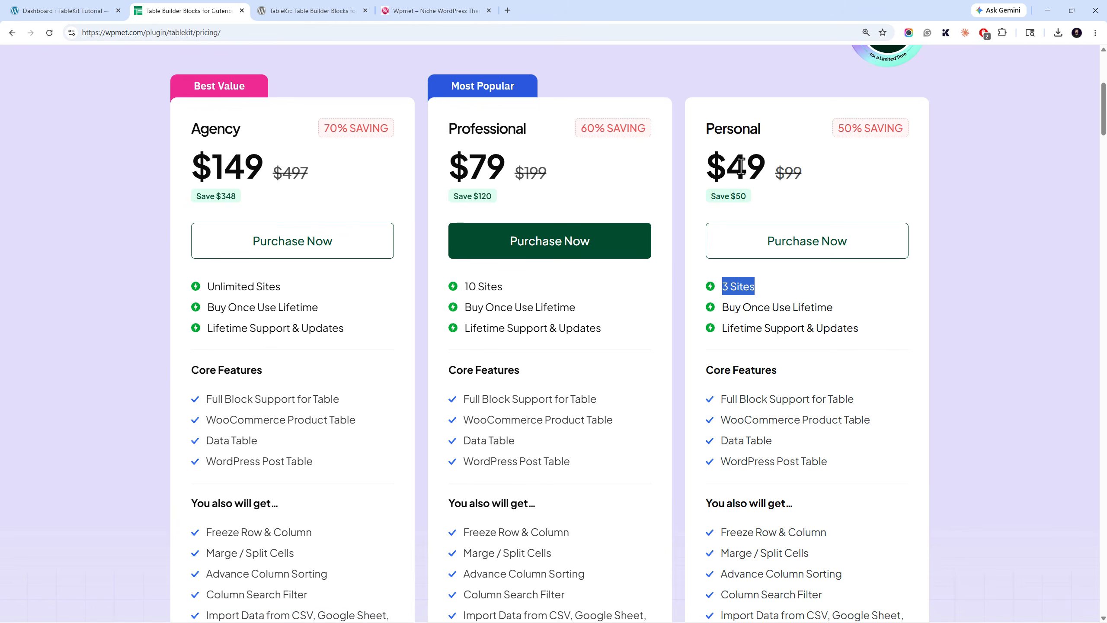
pyautogui.scroll(-6, 654, 274)
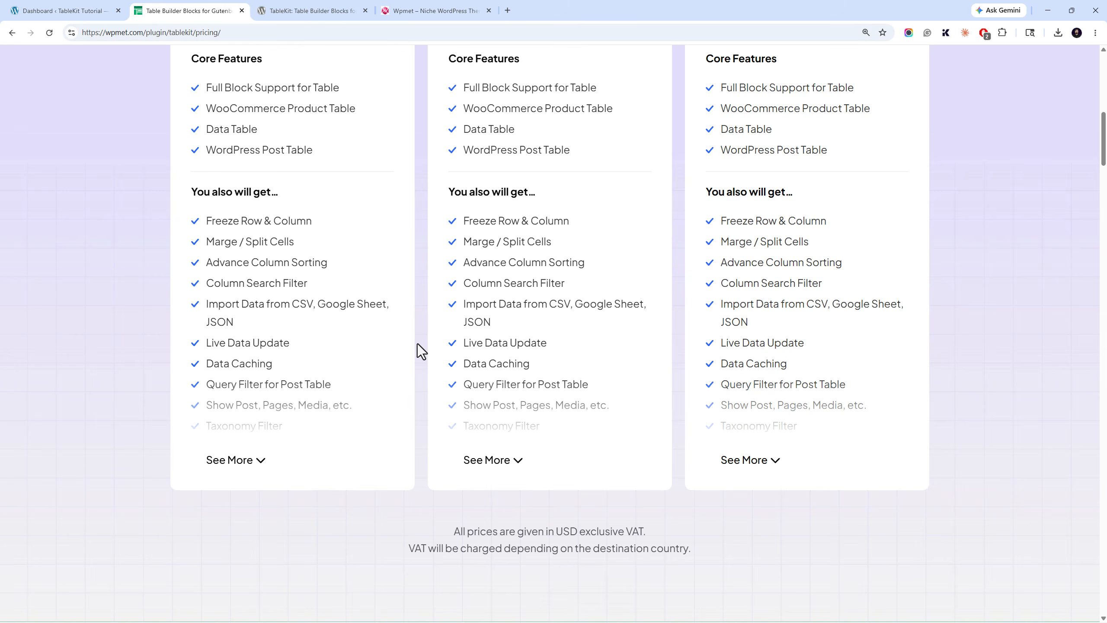
# - Review TableKit's WordPress.org plugin page and copy the plugin name "TableKit" from its title
pyautogui.click(307, 15)
pyautogui.click(107, 239)
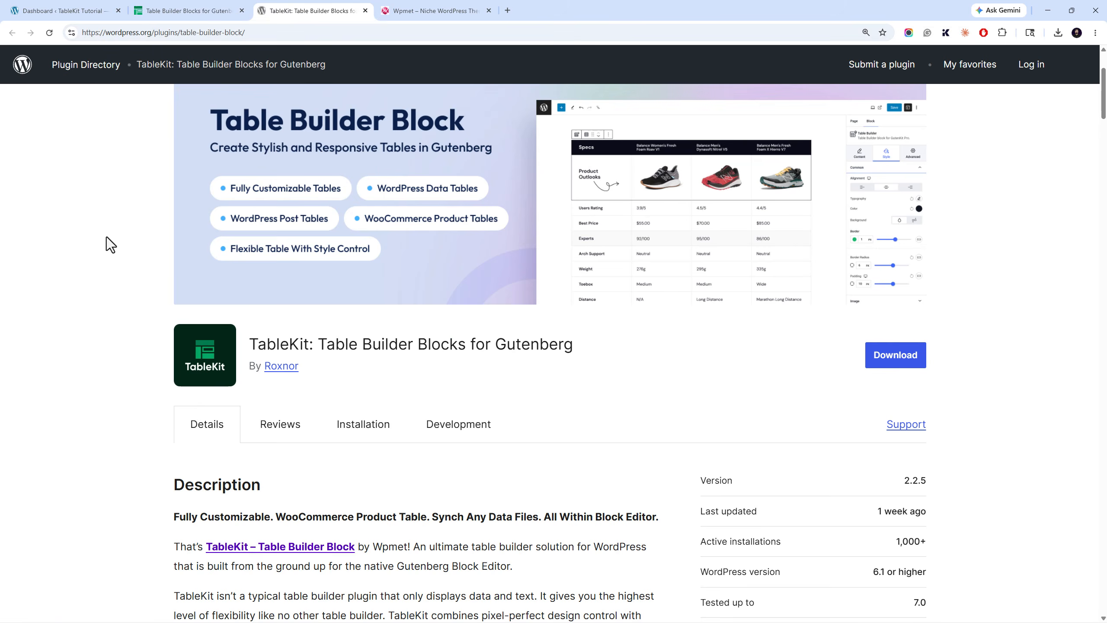
pyautogui.scroll(3, 106, 238)
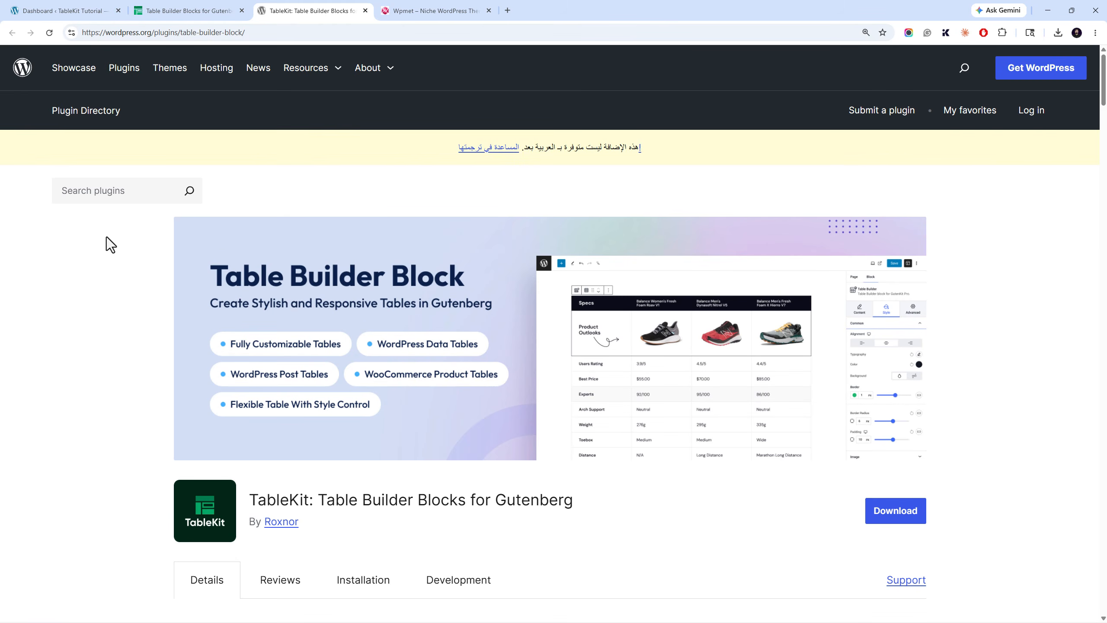
pyautogui.scroll(-3, 107, 238)
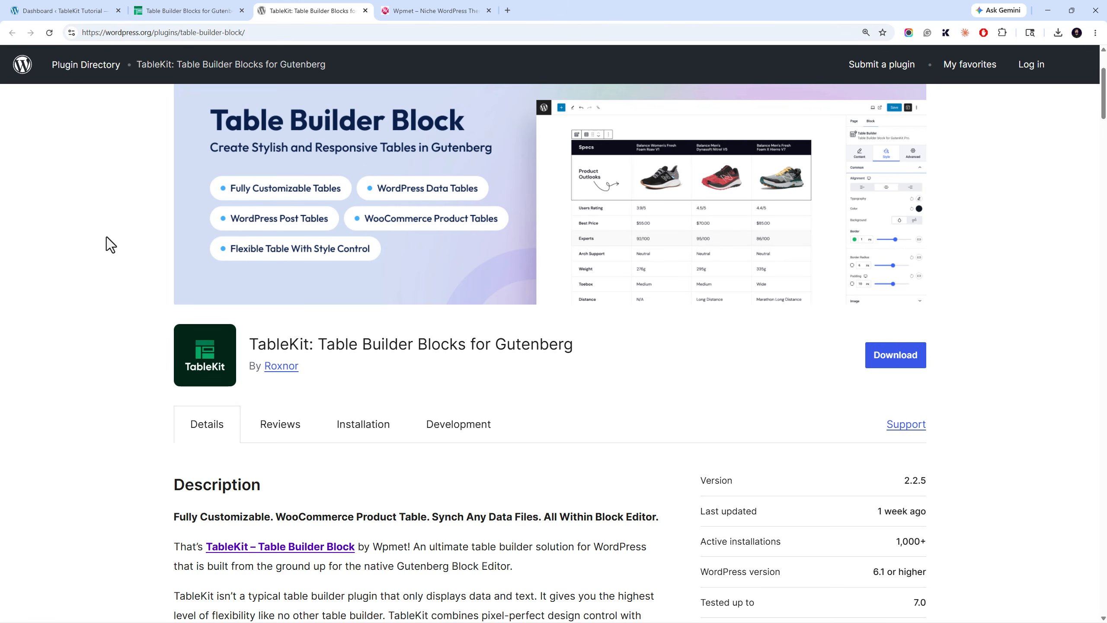
pyautogui.doubleClick(261, 336)
pyautogui.rightClick(271, 340)
pyautogui.click(287, 347)
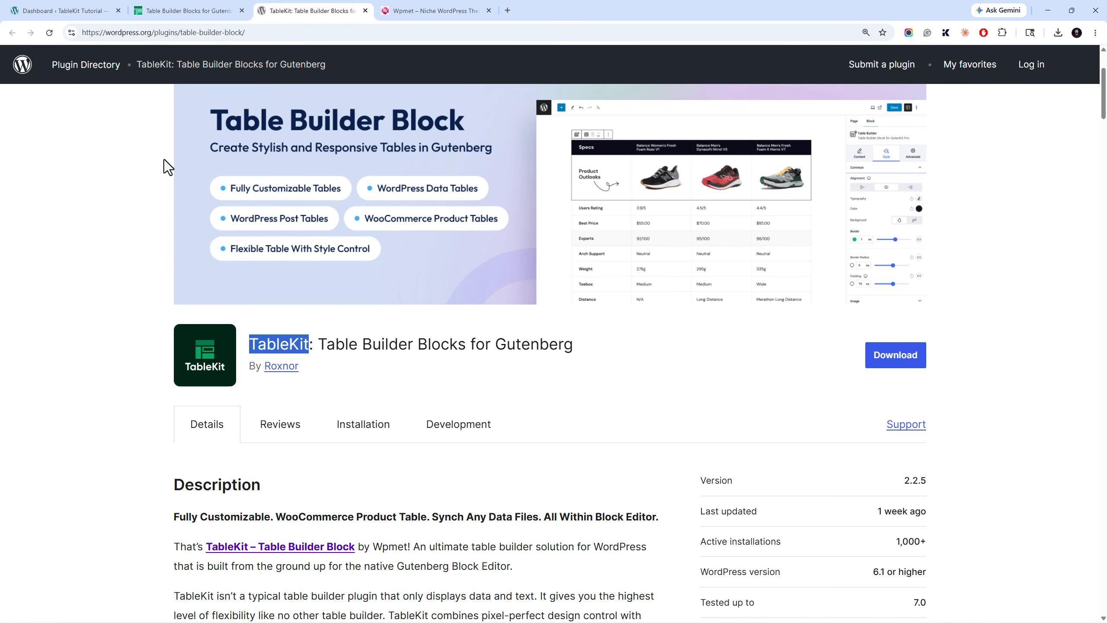
# - In the WordPress dashboard, search the plugin directory for "TableKit", then install and activate TableKit: Table Builder Blocks for Gutenberg
pyautogui.click(111, 10)
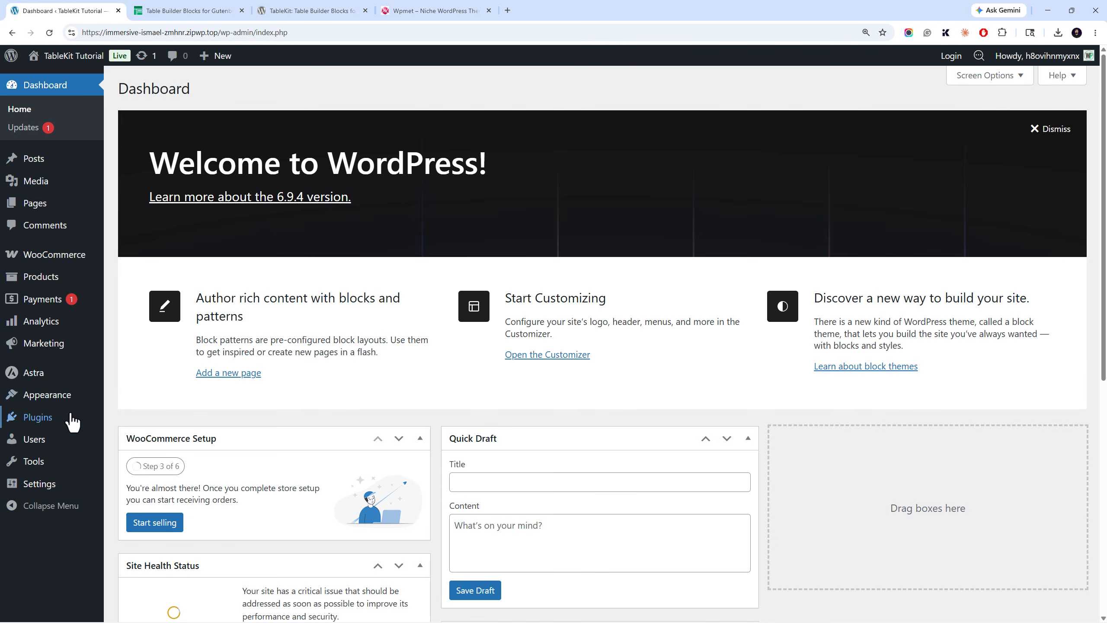
pyautogui.click(74, 436)
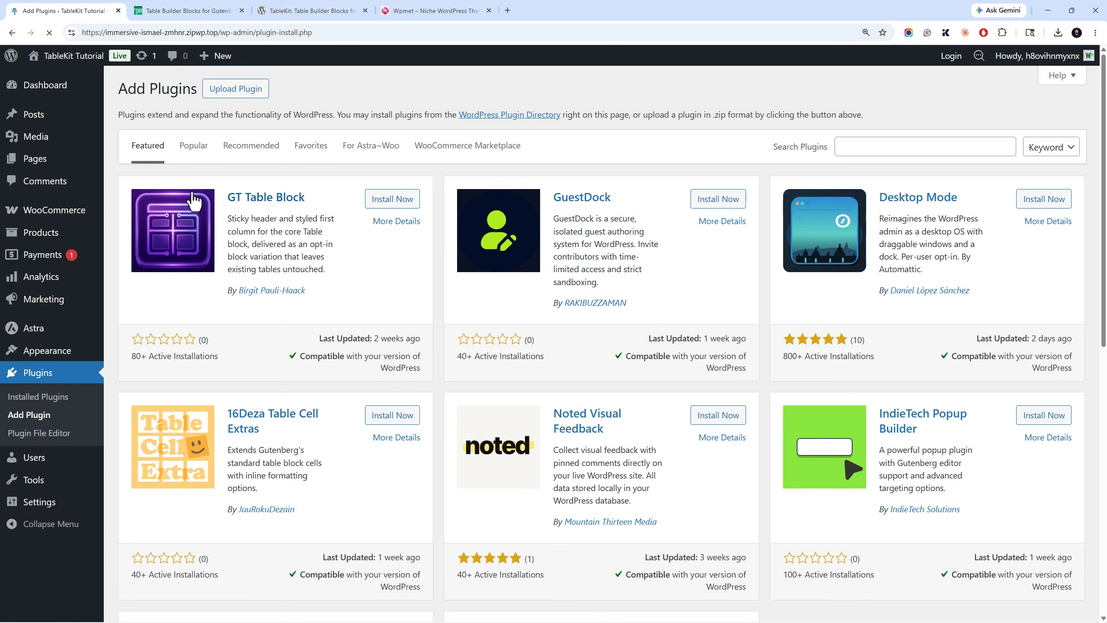
pyautogui.rightClick(848, 149)
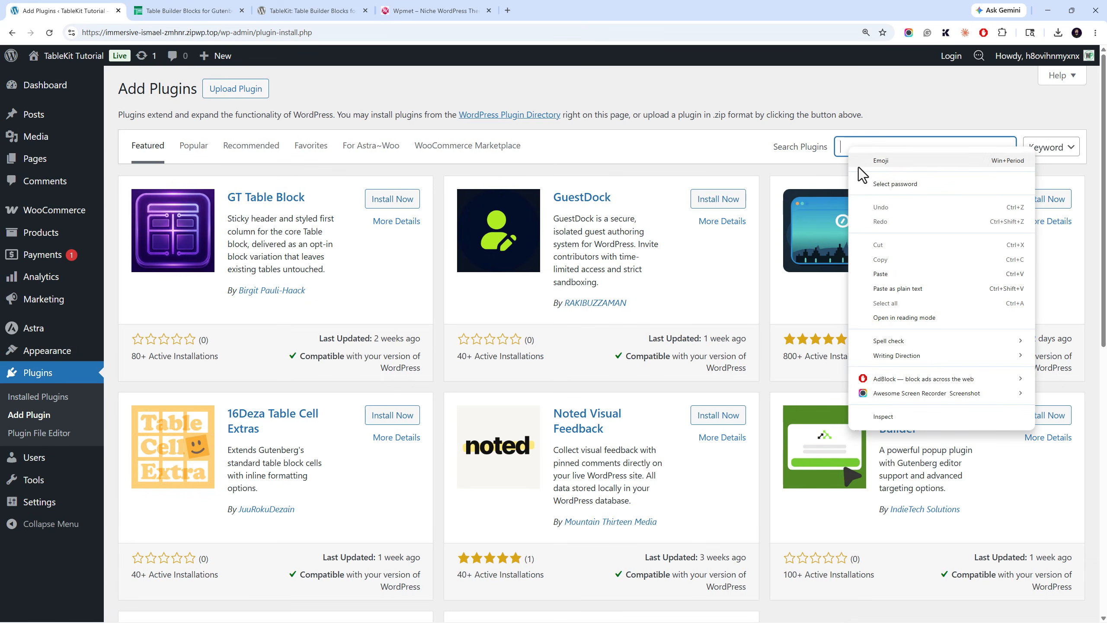
pyautogui.click(880, 275)
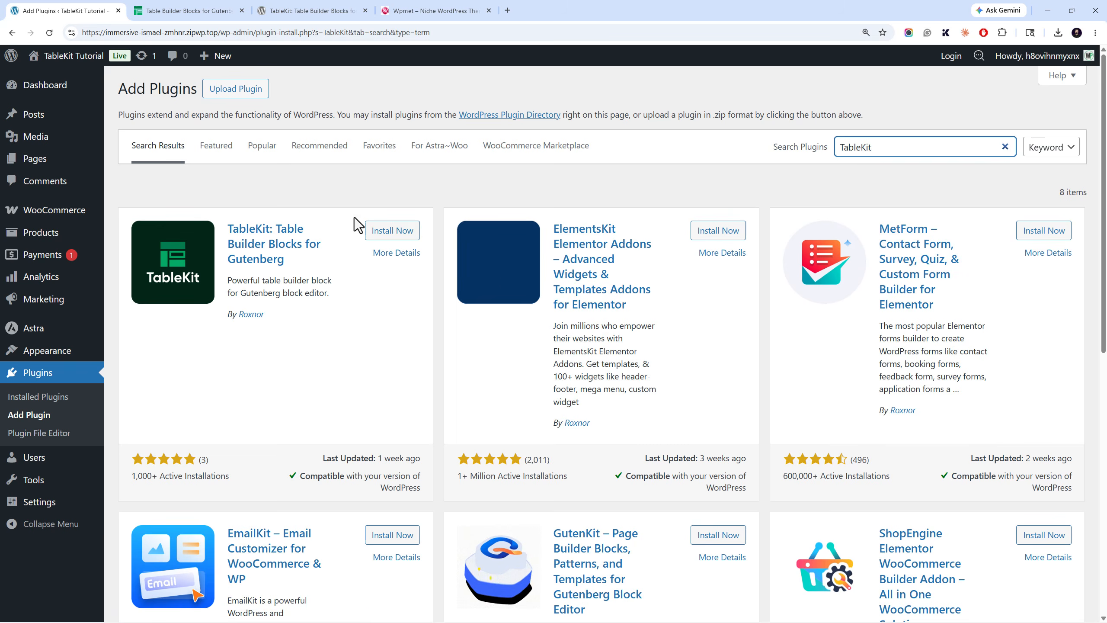
pyautogui.click(370, 233)
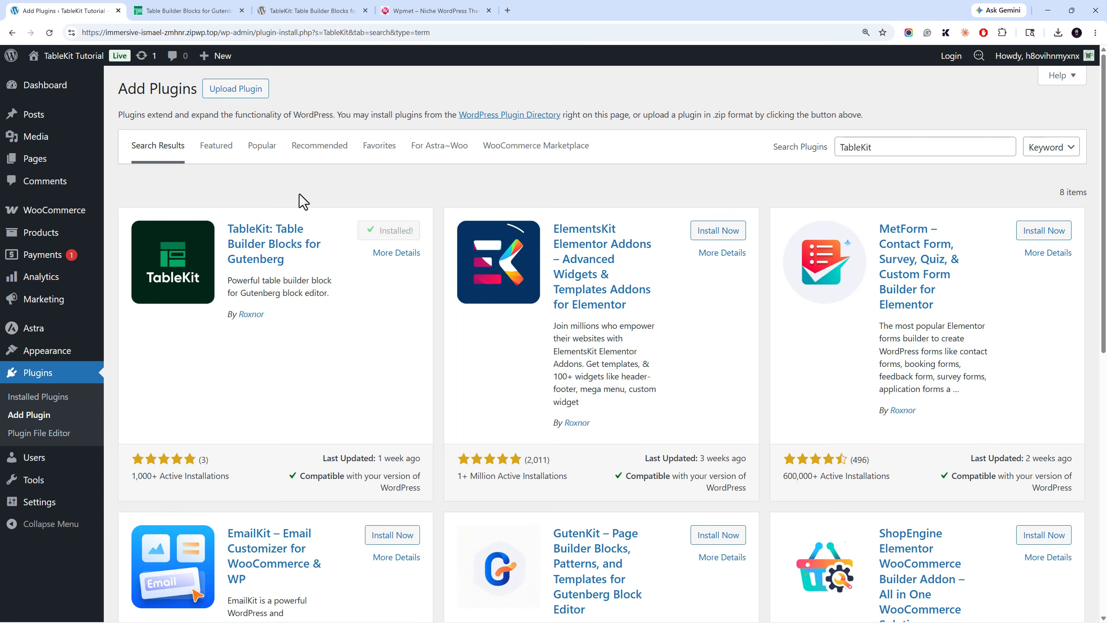
pyautogui.click(378, 229)
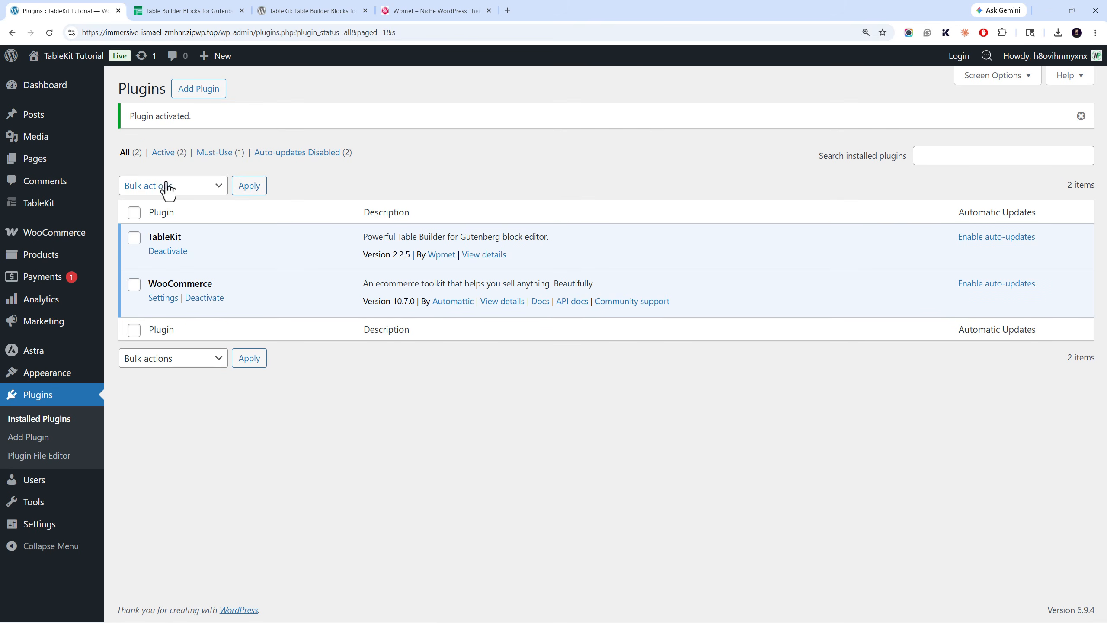
# - Open TableKit's Welcome page and review its overview, documentation links and advanced feature list
pyautogui.moveTo(66, 209)
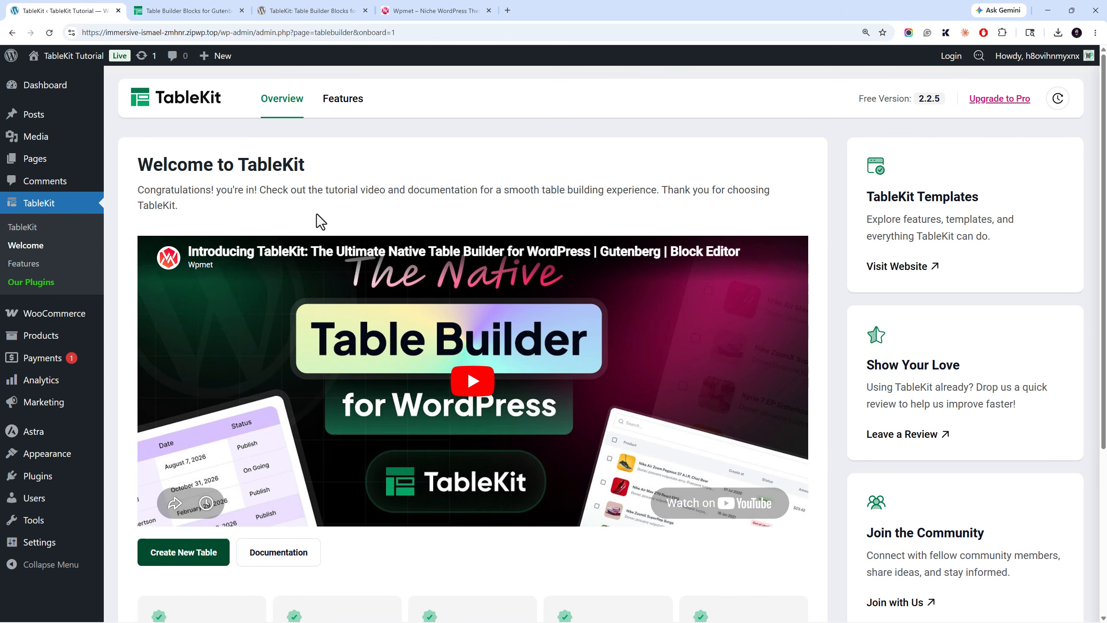
pyautogui.scroll(-4, 264, 195)
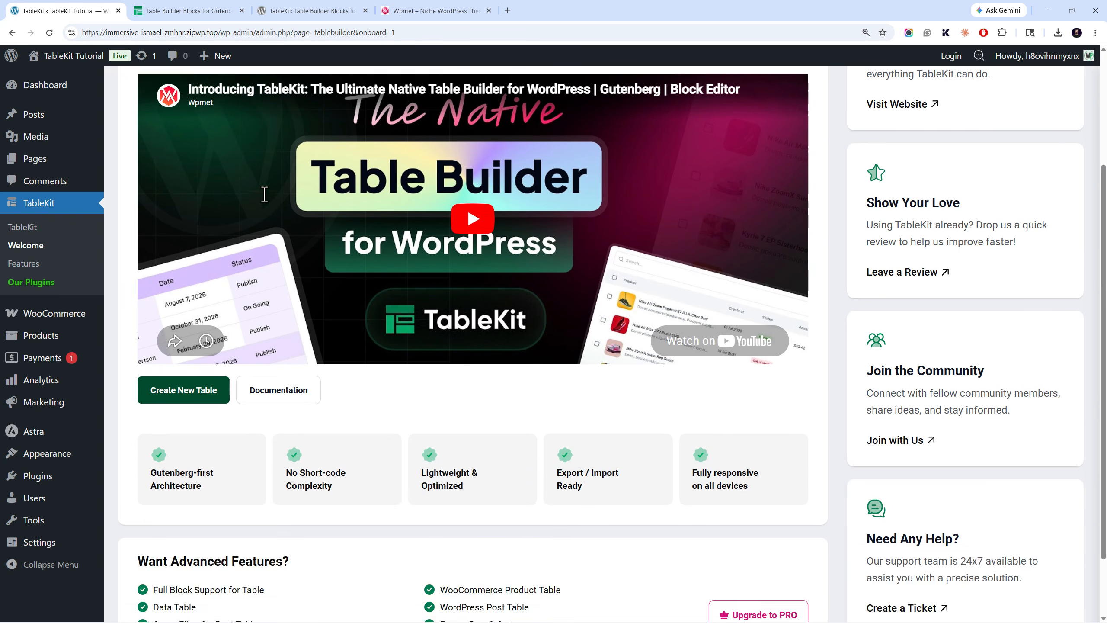
pyautogui.scroll(-2, 381, 252)
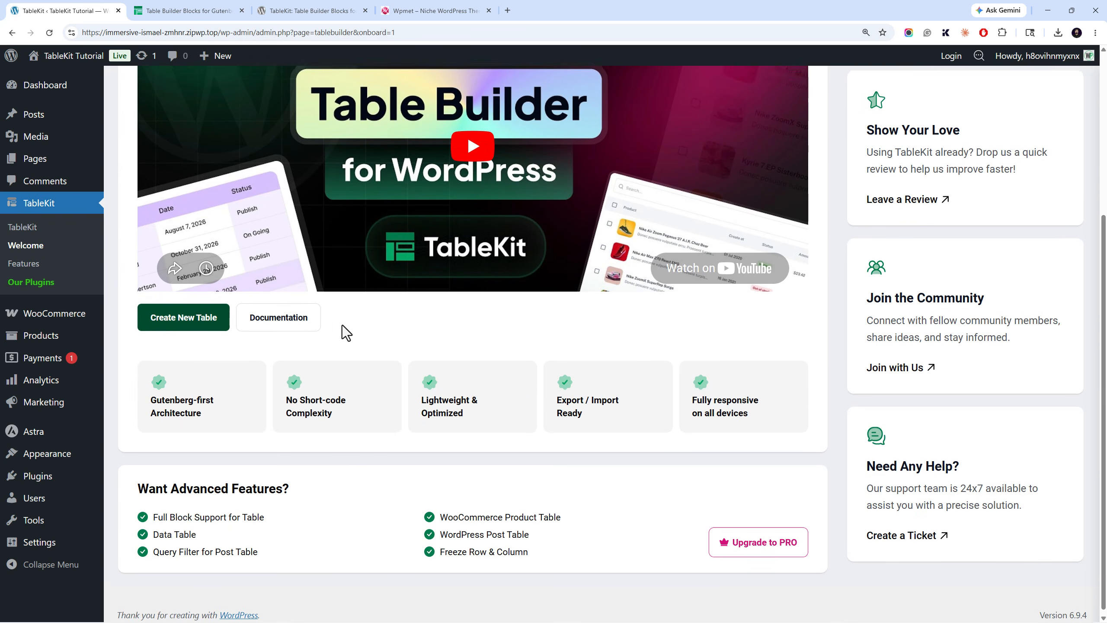
pyautogui.scroll(4, 343, 325)
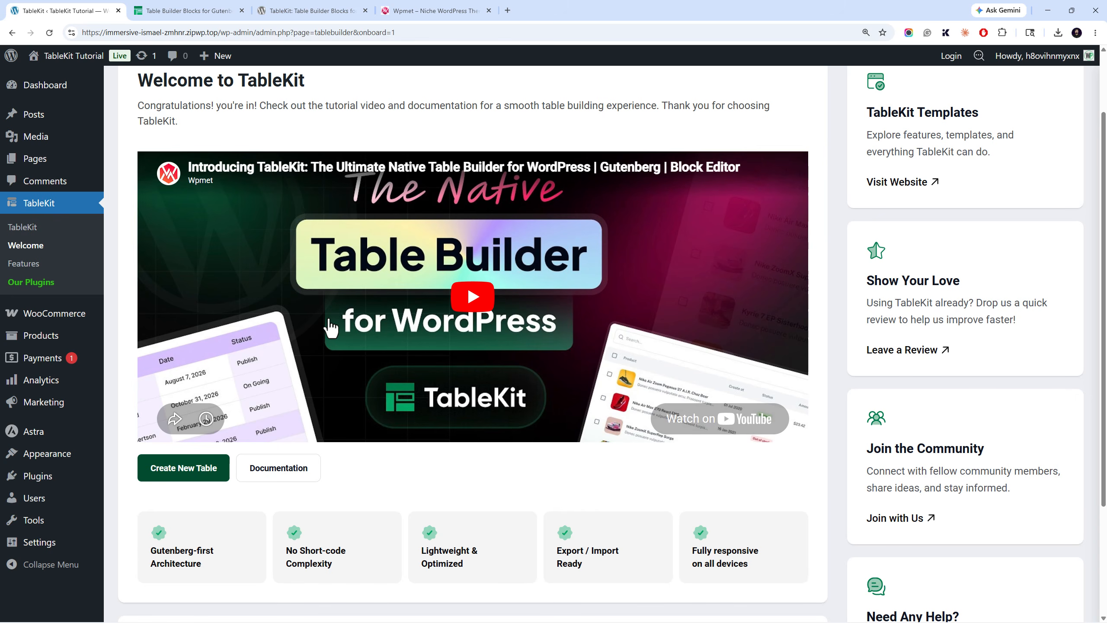
# - Open TableKit's Features page and examine which features are free and which are marked as premium
pyautogui.click(25, 263)
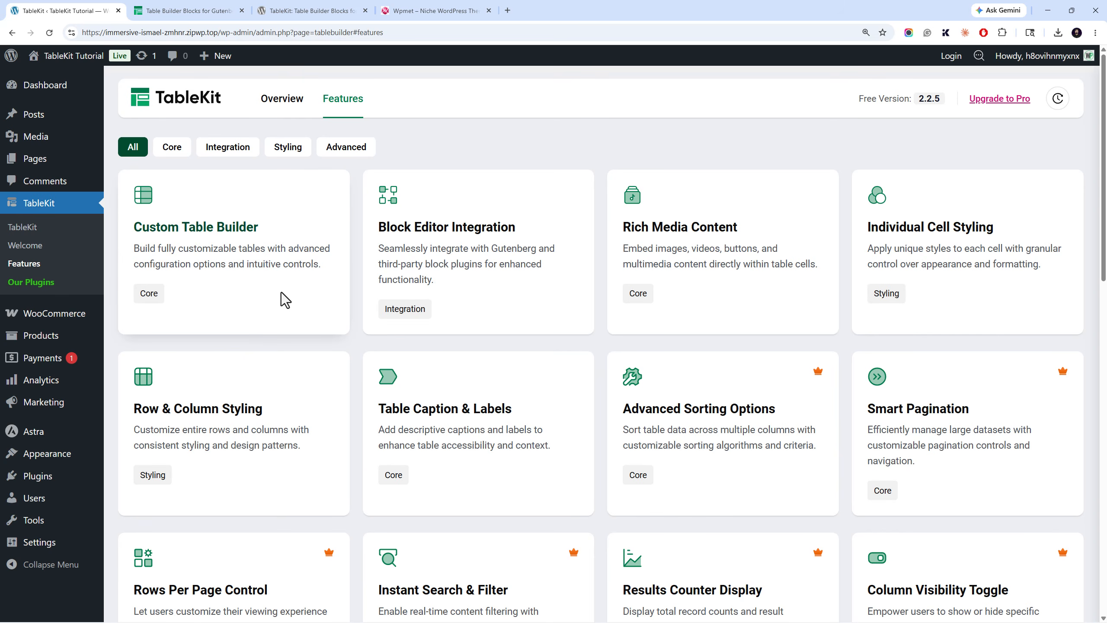
pyautogui.scroll(-10, 281, 292)
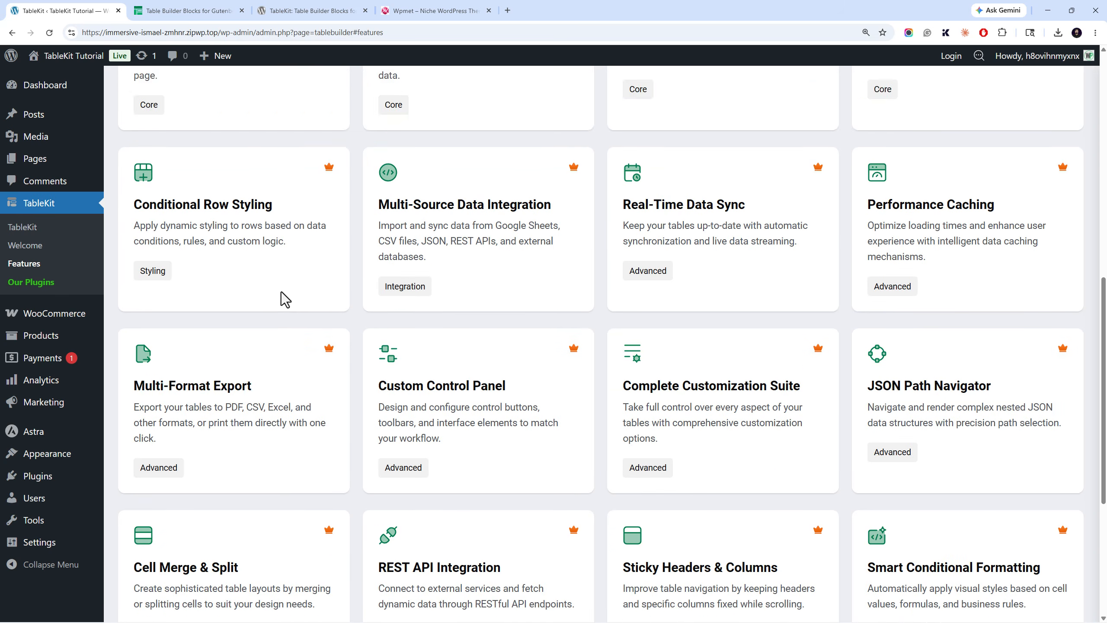
pyautogui.scroll(5, 278, 284)
pyautogui.scroll(5, 278, 285)
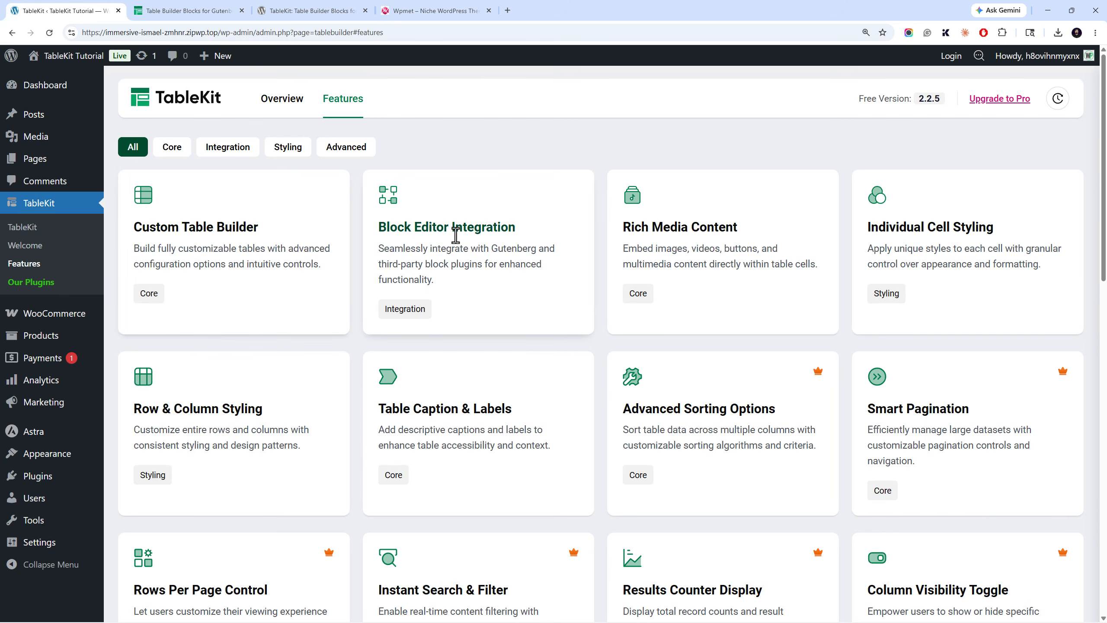
pyautogui.scroll(-5, 479, 241)
pyautogui.scroll(5, 545, 247)
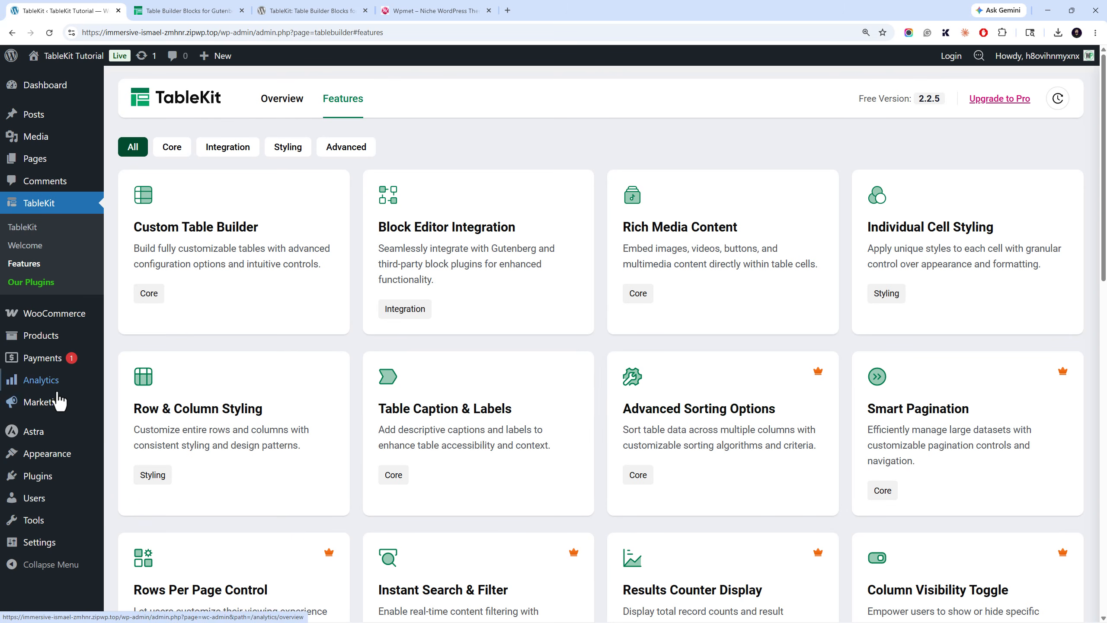
# - Open the page for adding another plugin to the site
pyautogui.moveTo(74, 491)
pyautogui.click(124, 496)
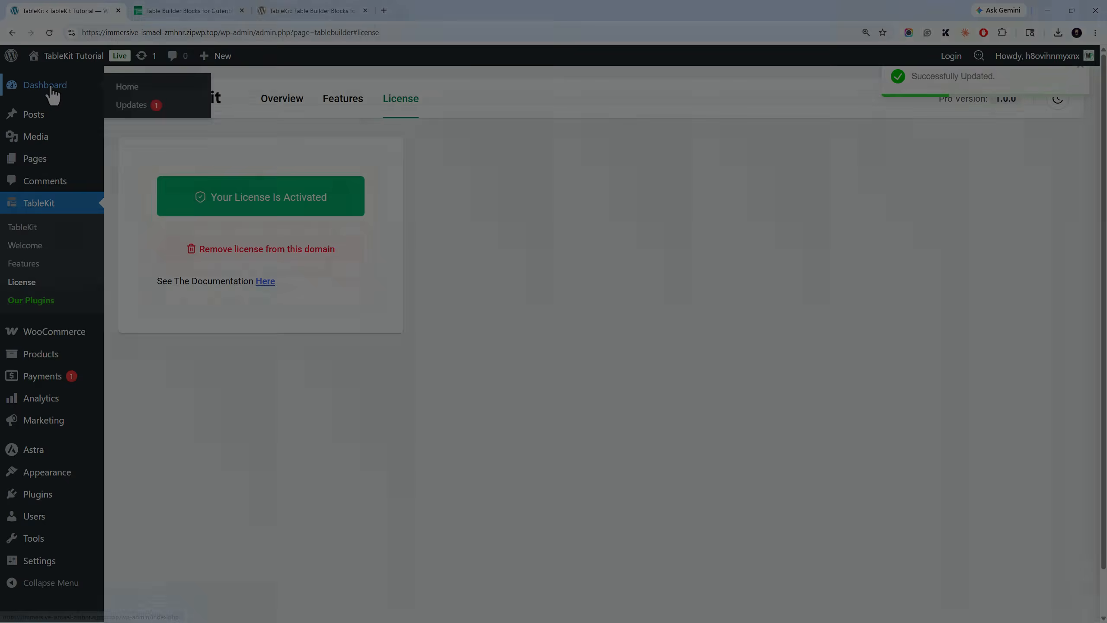
# - Return to the dashboard and open the post "Top Gaming Laptops That Don't Break Your Wallet" from the posts list for editing
pyautogui.click(47, 88)
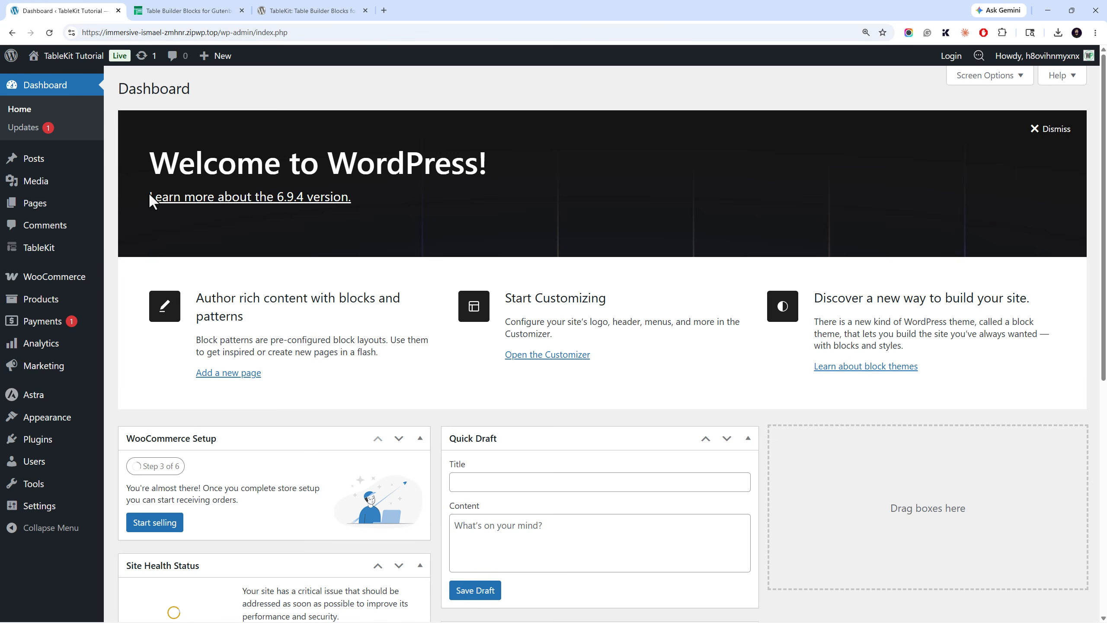
pyautogui.moveTo(99, 215)
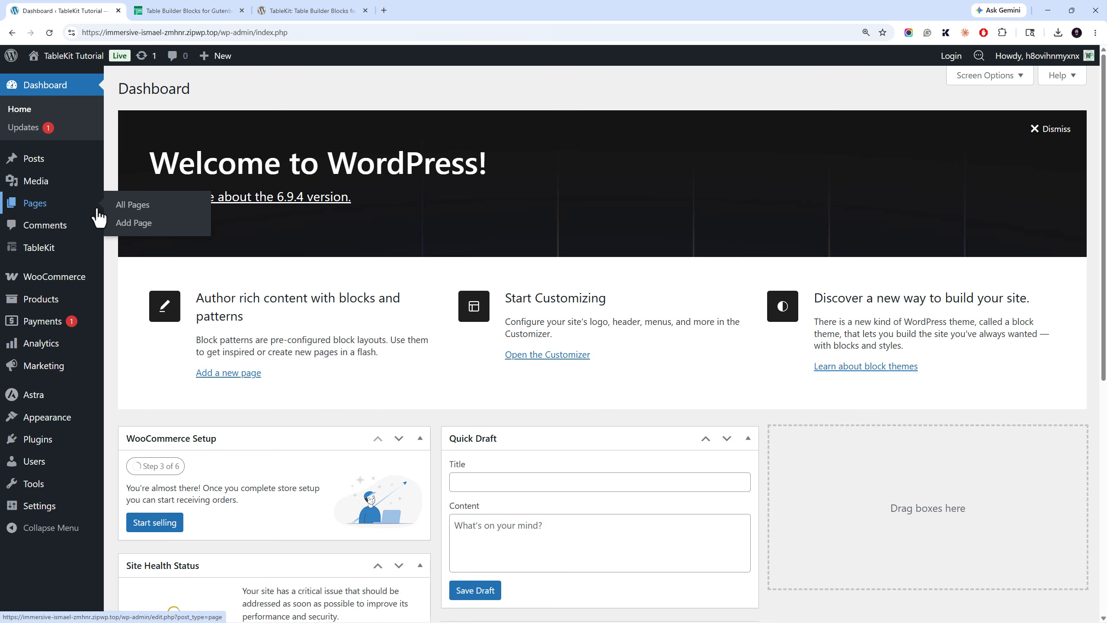
pyautogui.click(114, 158)
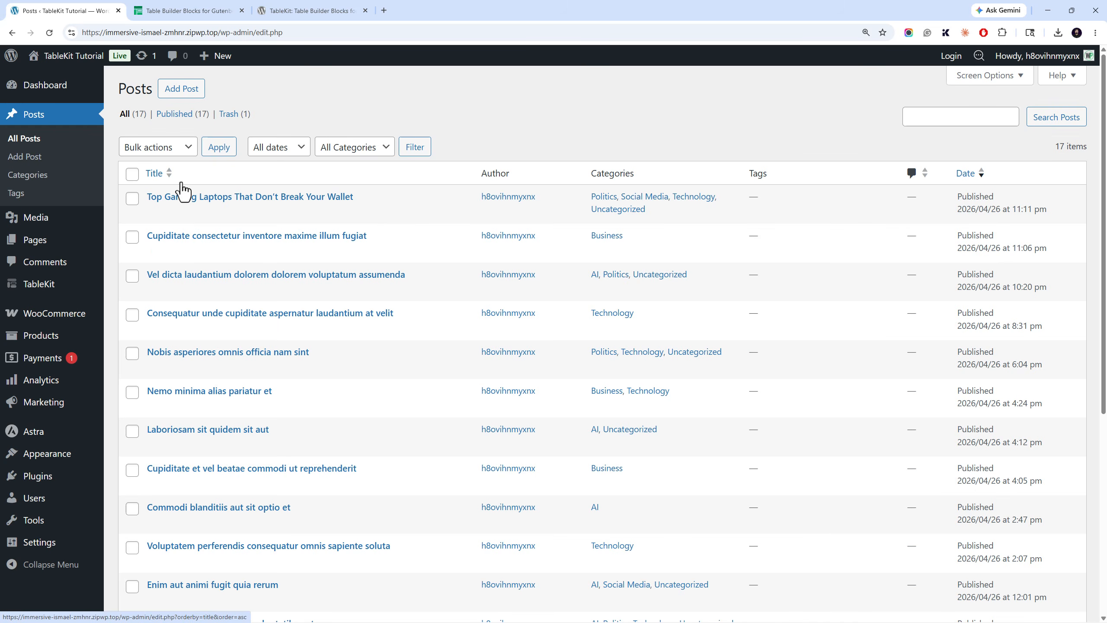
pyautogui.moveTo(148, 196)
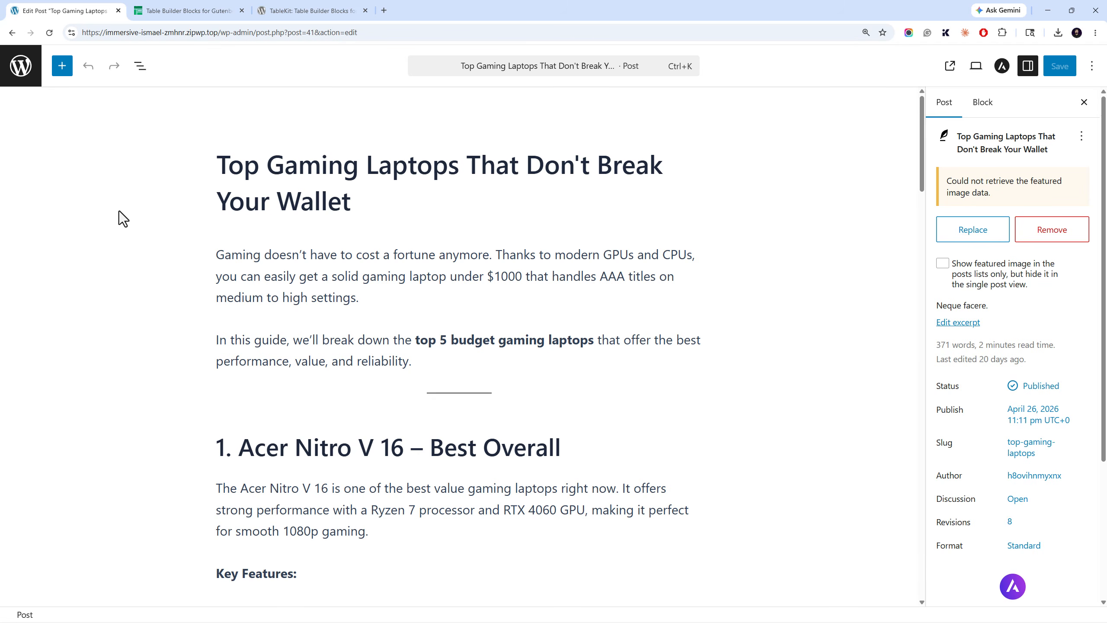
# - Insert a Table Builder block between the separator and the "Final Verdict" heading near the end of the post
pyautogui.click(61, 65)
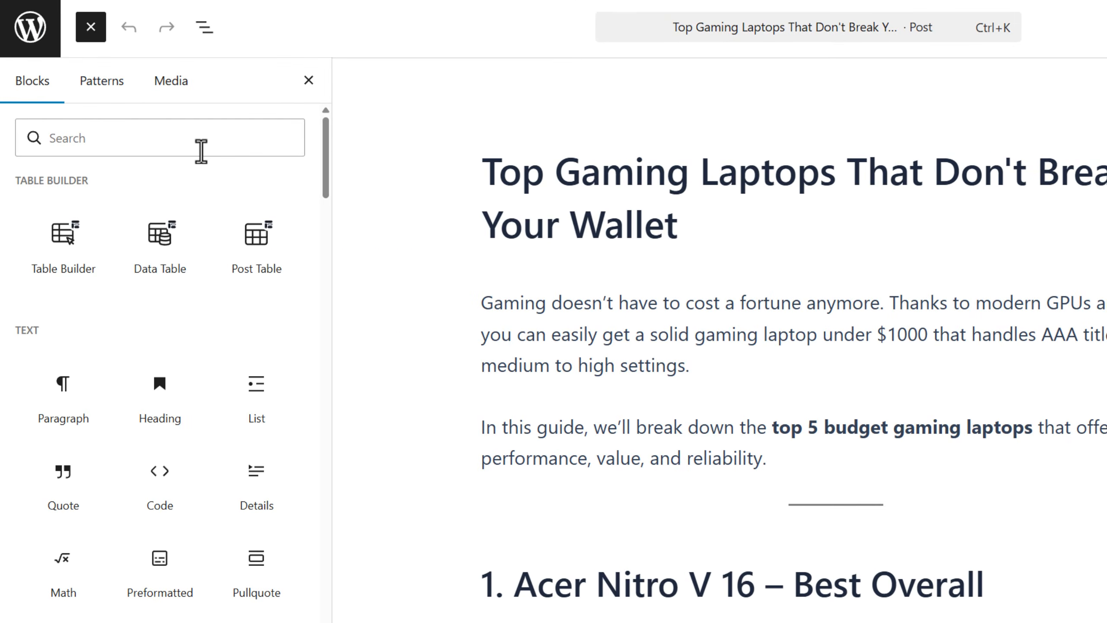
pyautogui.moveTo(64, 230)
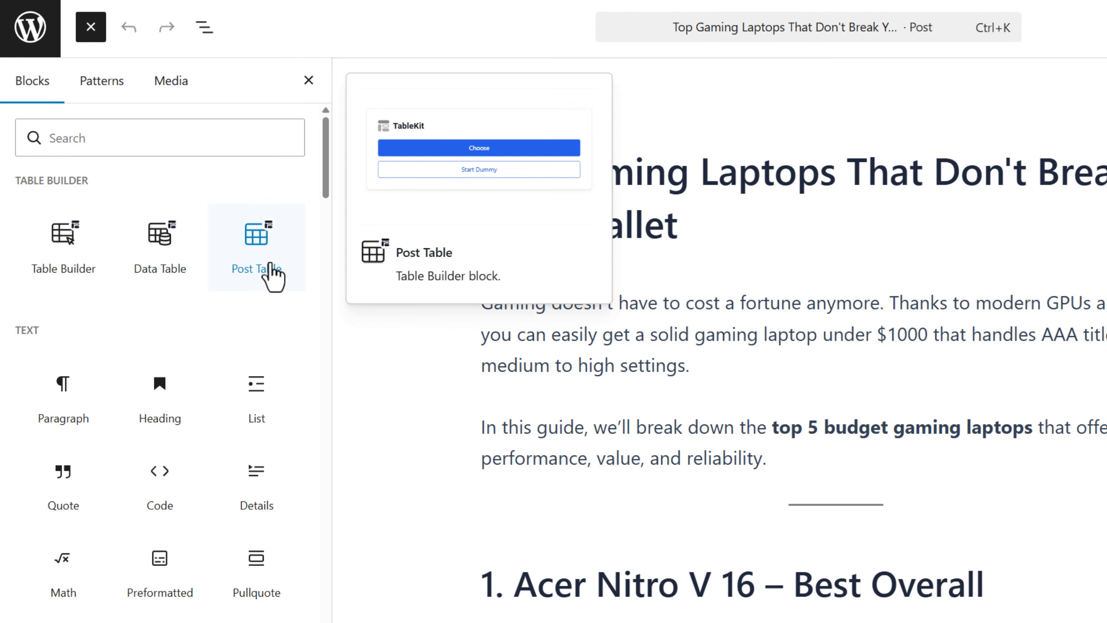
pyautogui.scroll(-20, 686, 404)
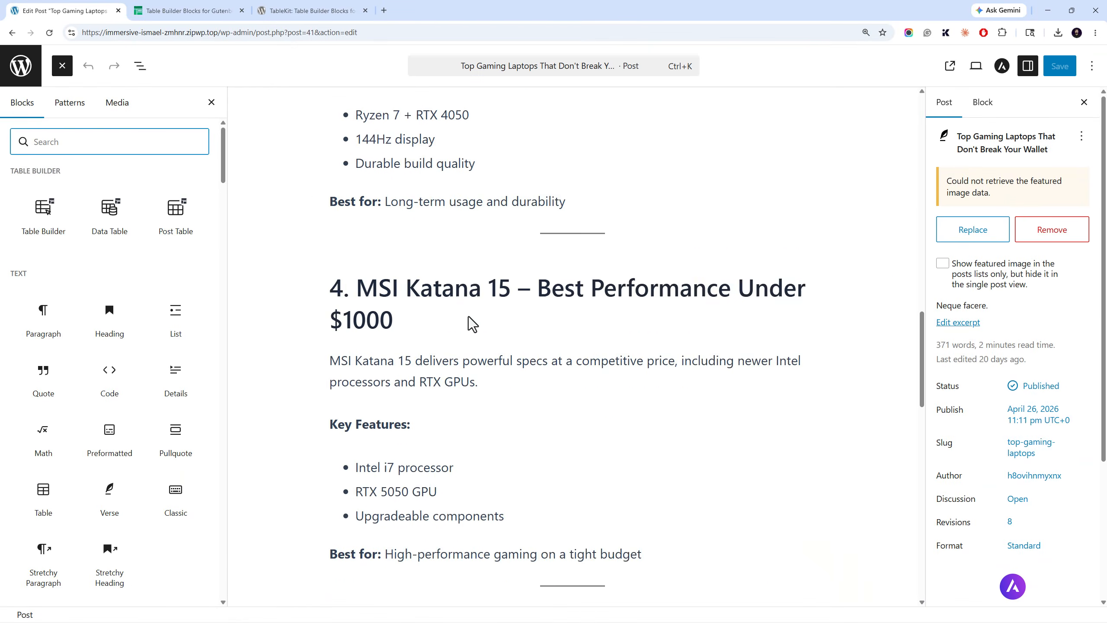
pyautogui.scroll(-20, 472, 323)
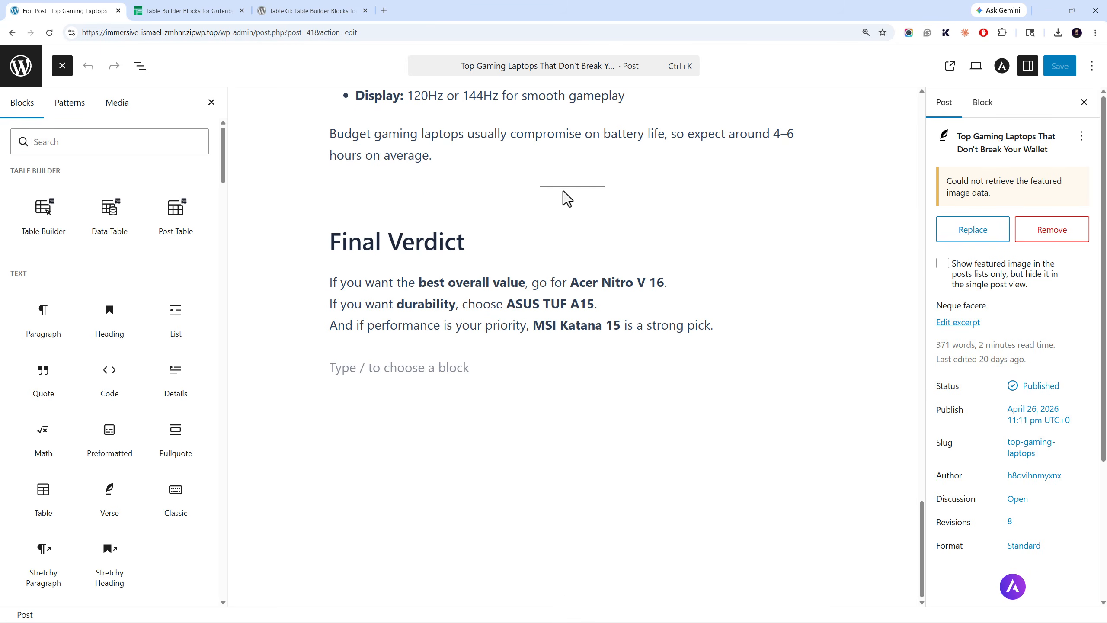
pyautogui.click(492, 245)
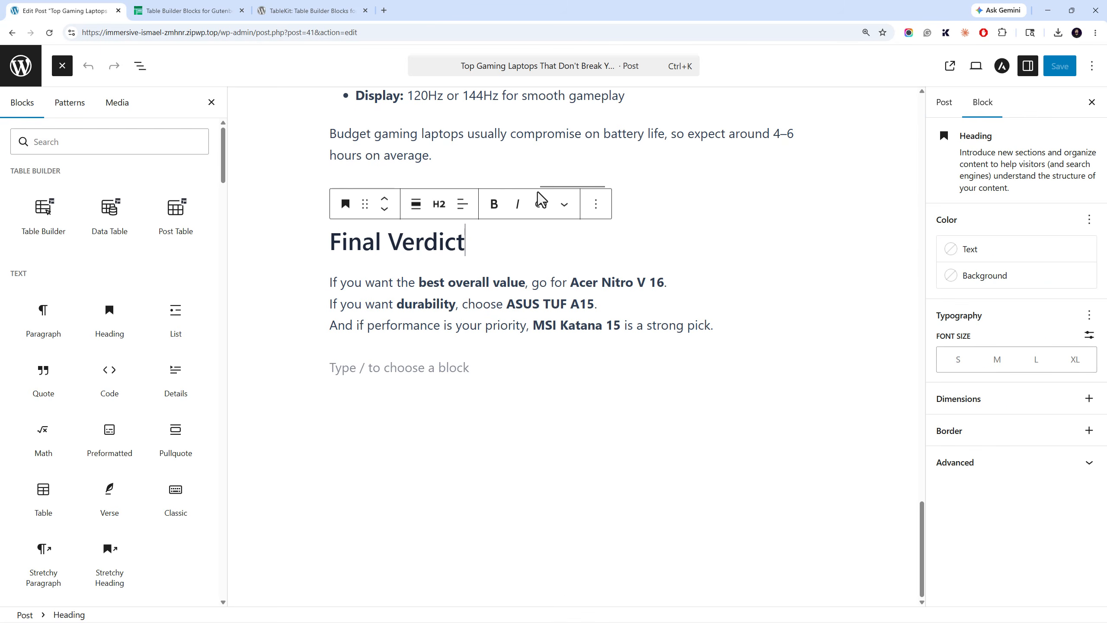
pyautogui.click(597, 203)
pyautogui.moveTo(46, 233); pyautogui.dragTo(484, 241)
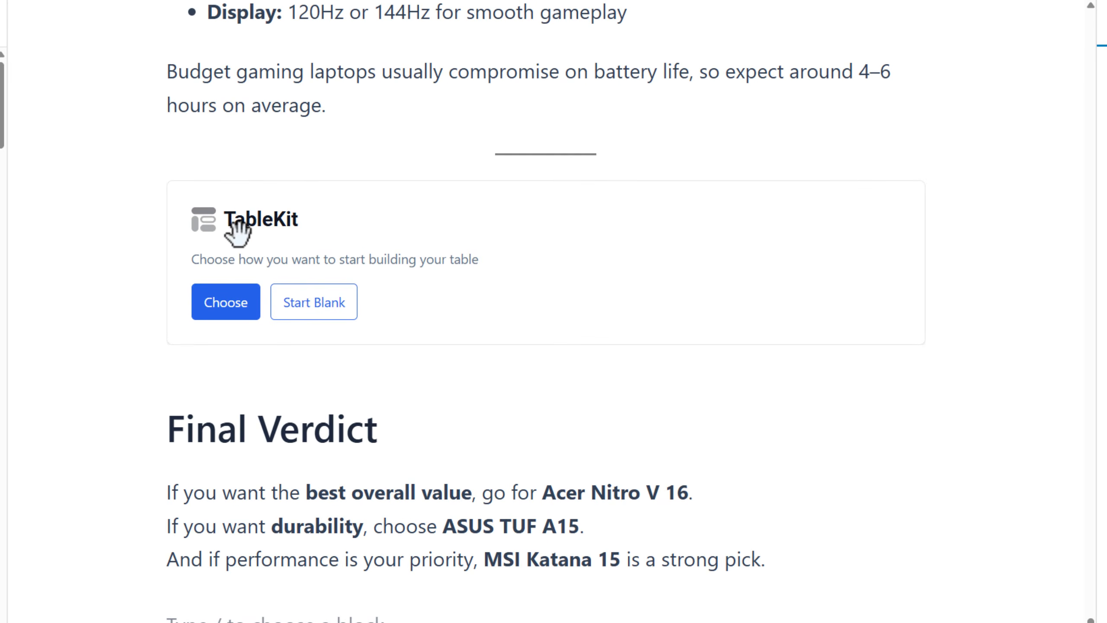
# - Open TableKit's template library from the new block, browse the available table templates, and close it without importing any
pyautogui.click(235, 311)
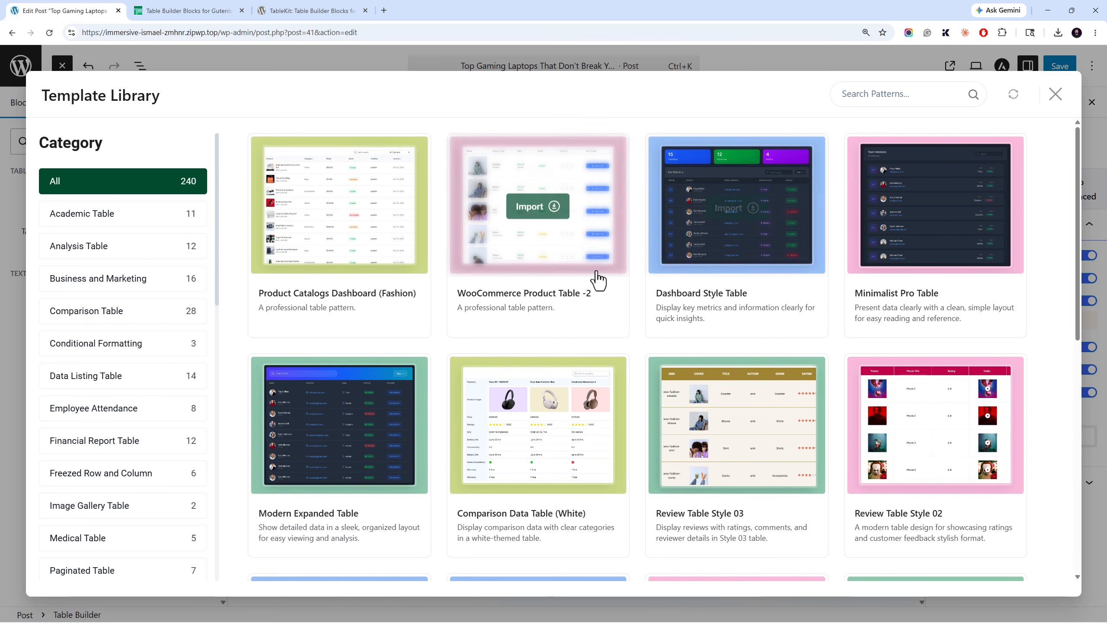
pyautogui.scroll(-8, 599, 280)
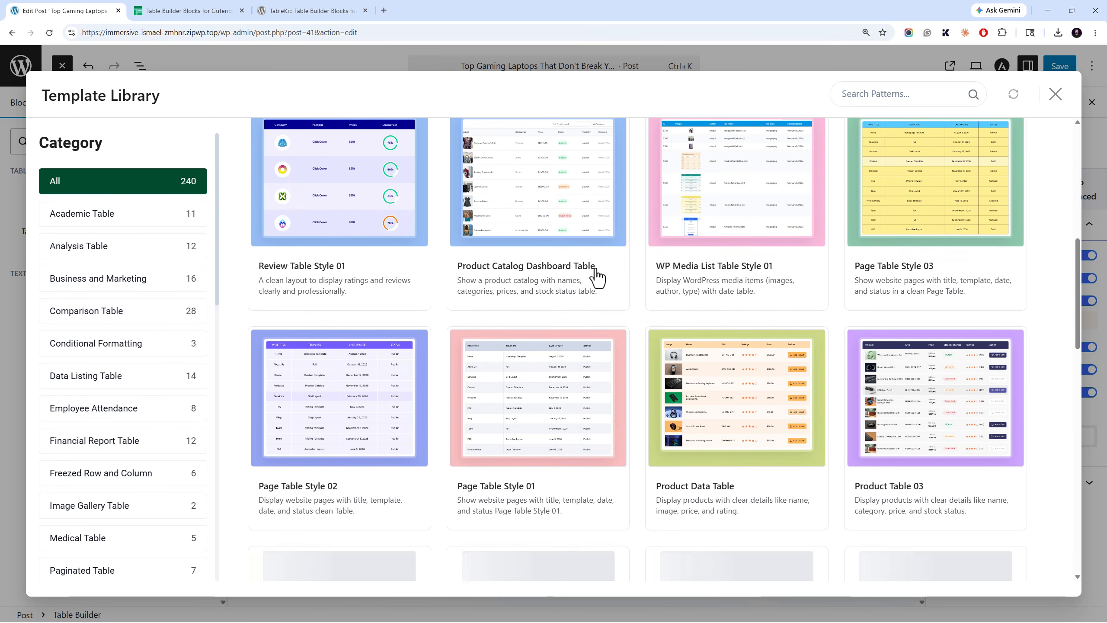
pyautogui.scroll(-3, 593, 276)
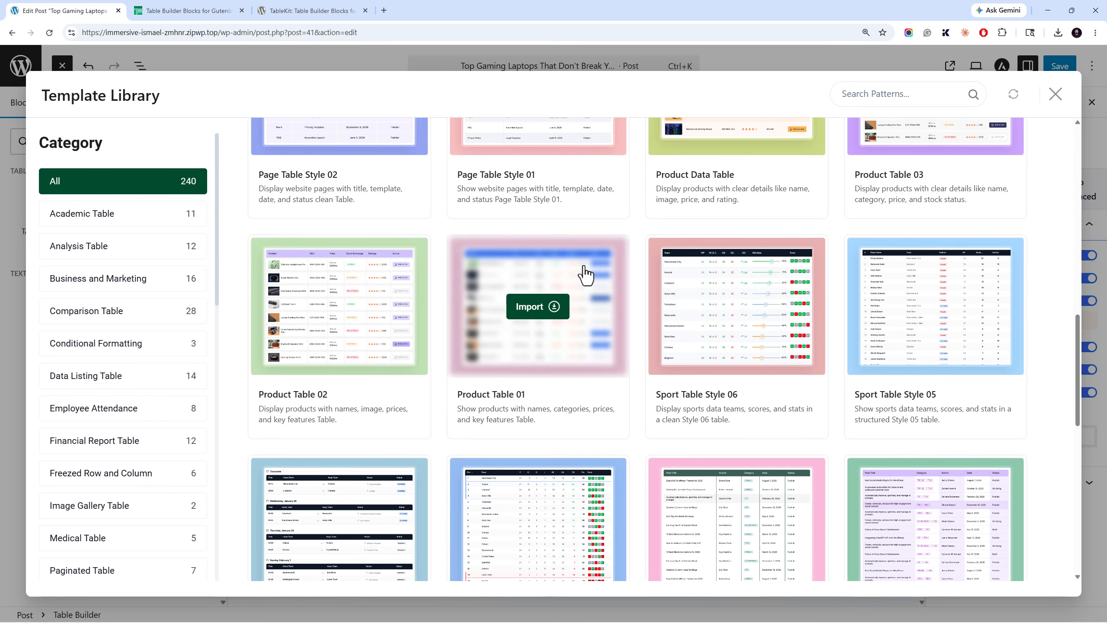
pyautogui.scroll(-5, 585, 274)
pyautogui.scroll(-5, 586, 274)
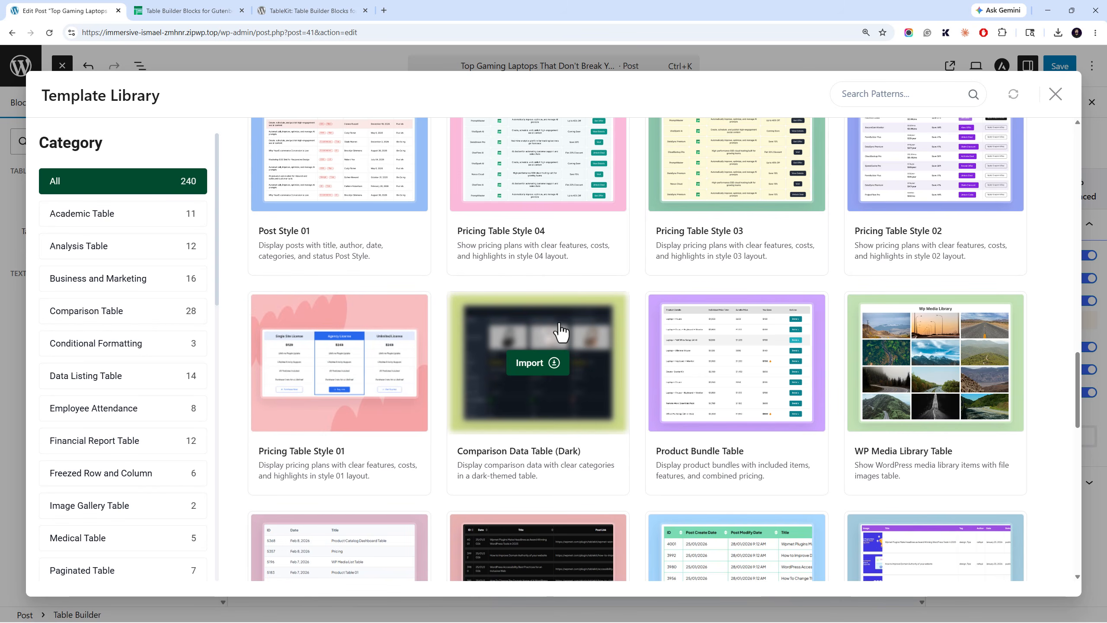
pyautogui.scroll(-5, 560, 331)
pyautogui.scroll(5, 562, 329)
pyautogui.scroll(-3, 489, 383)
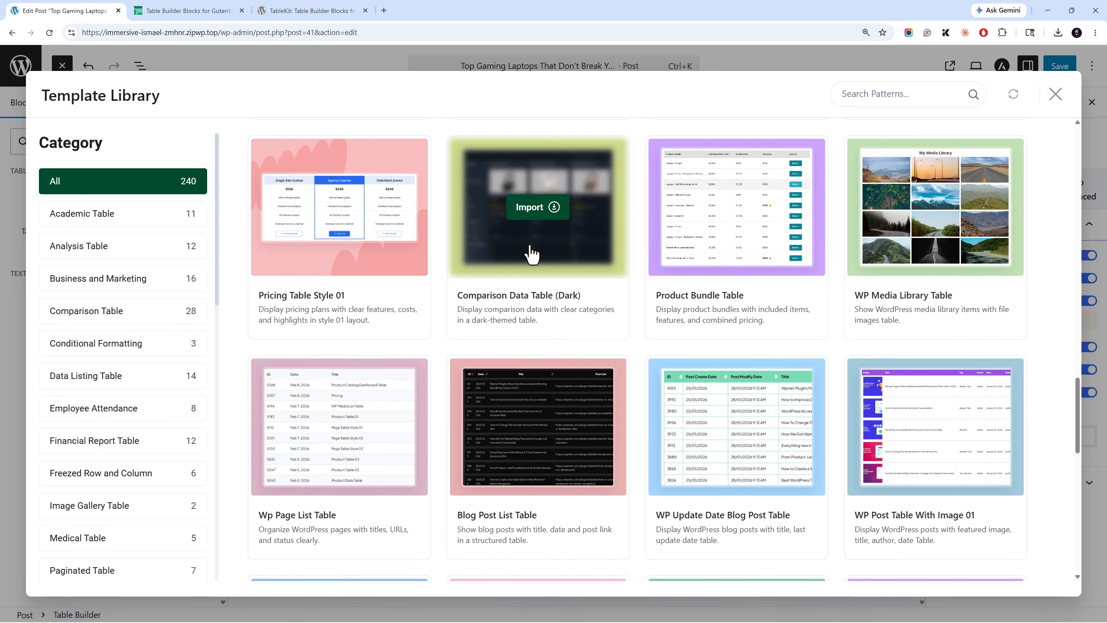
pyautogui.scroll(15, 532, 255)
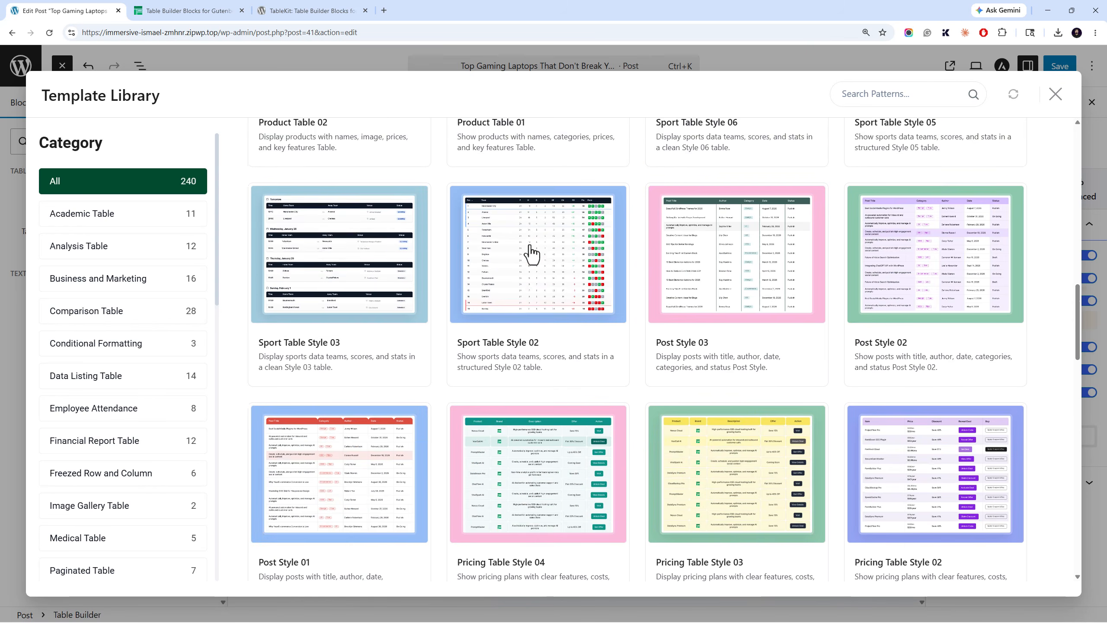
pyautogui.click(1055, 94)
# - Start a blank table in the block and set its column count to 3
pyautogui.click(424, 281)
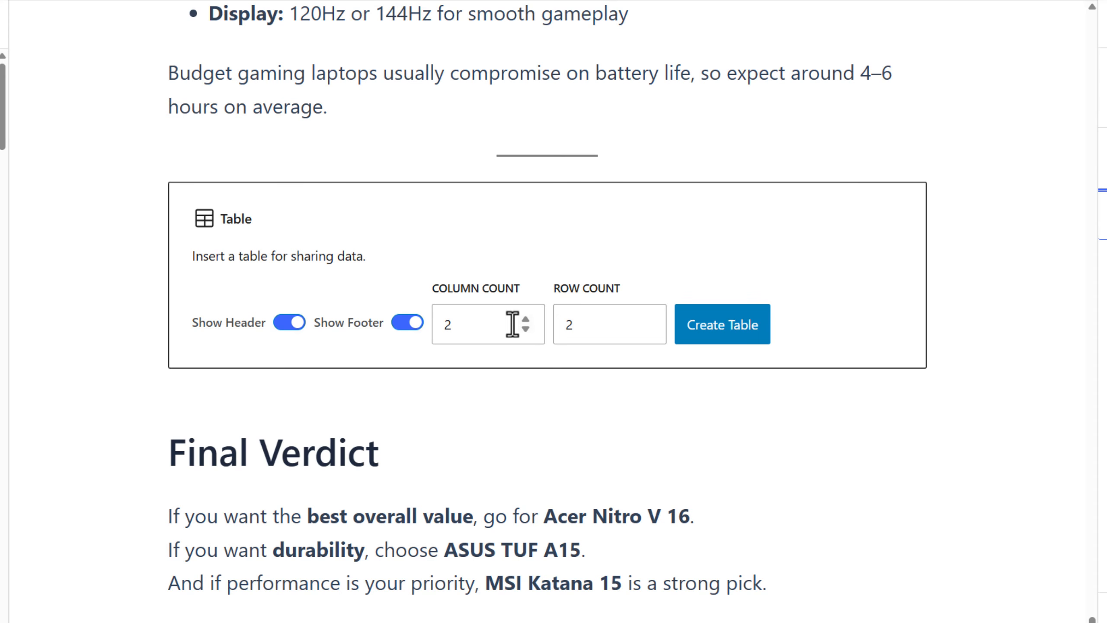
pyautogui.click(526, 319)
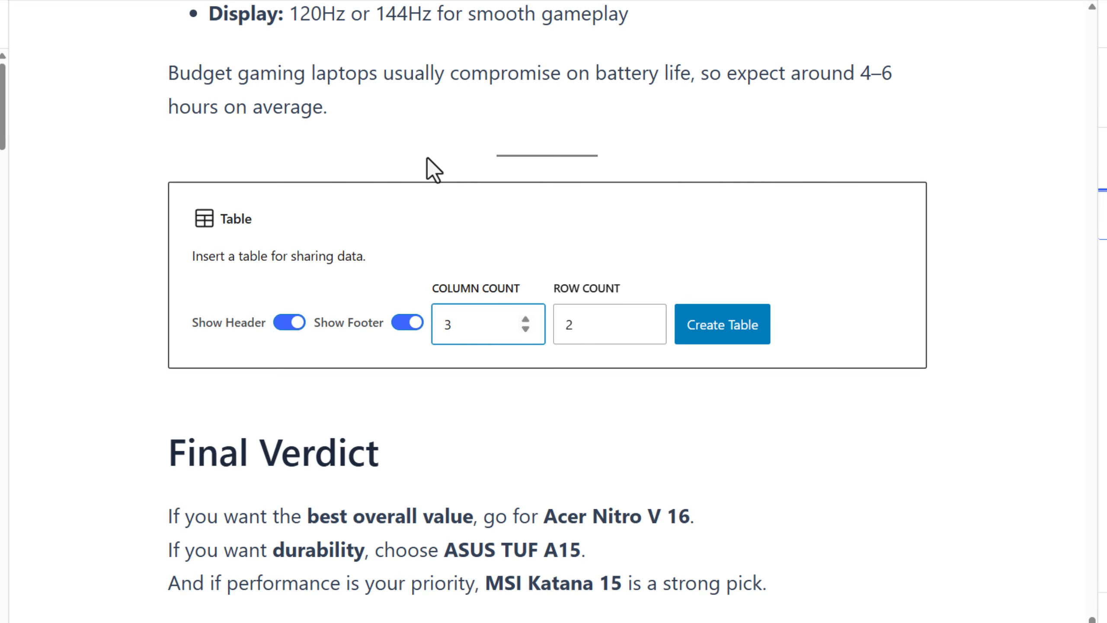
# - Review the whole post, from the title through the five laptop sections to the buying tips, to plan the table's contents
pyautogui.scroll(15, 427, 156)
pyautogui.scroll(20, 427, 157)
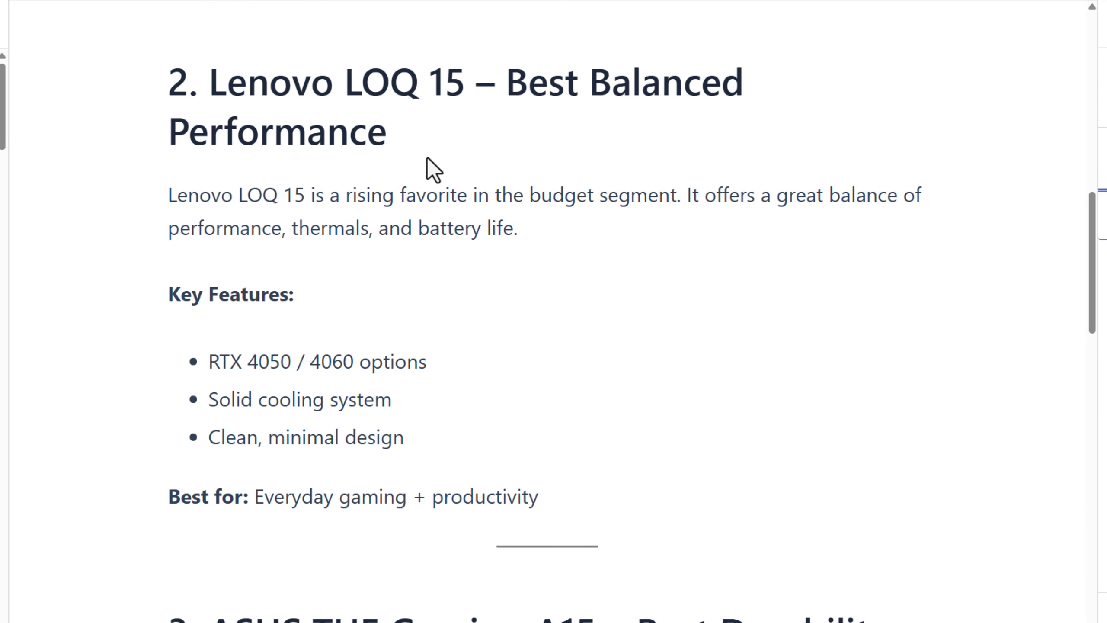
pyautogui.scroll(5, 427, 157)
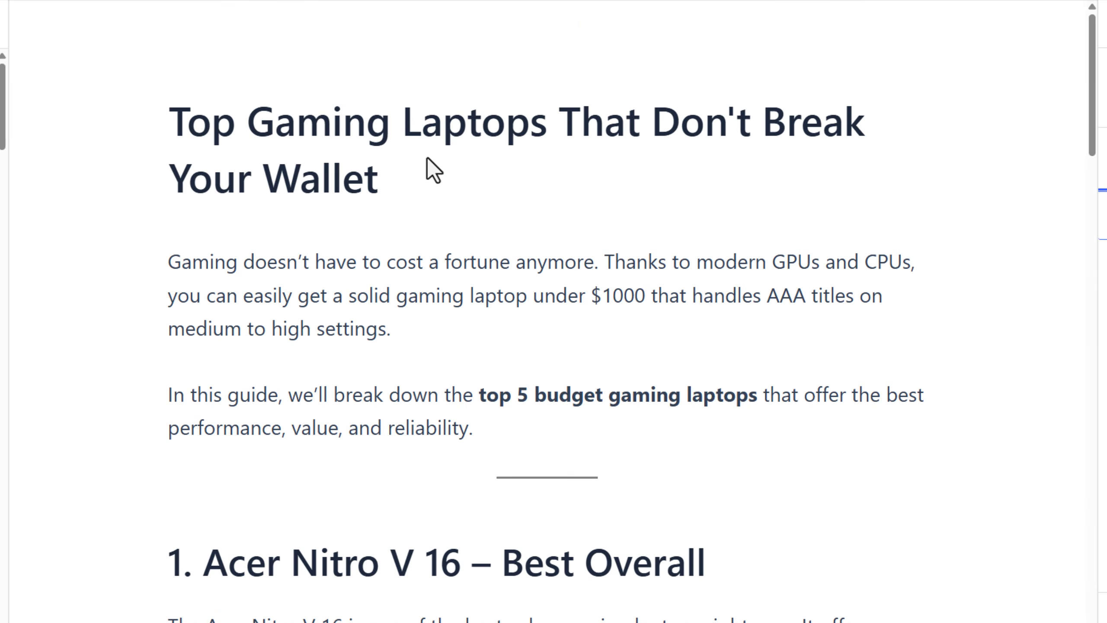
pyautogui.scroll(-6, 427, 156)
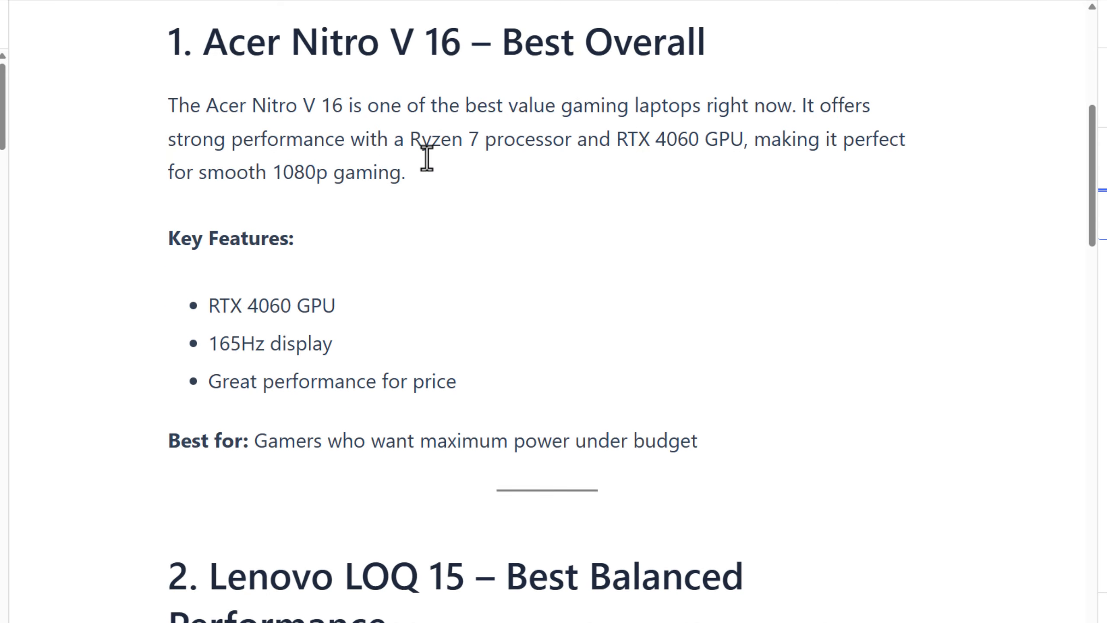
pyautogui.scroll(6, 427, 158)
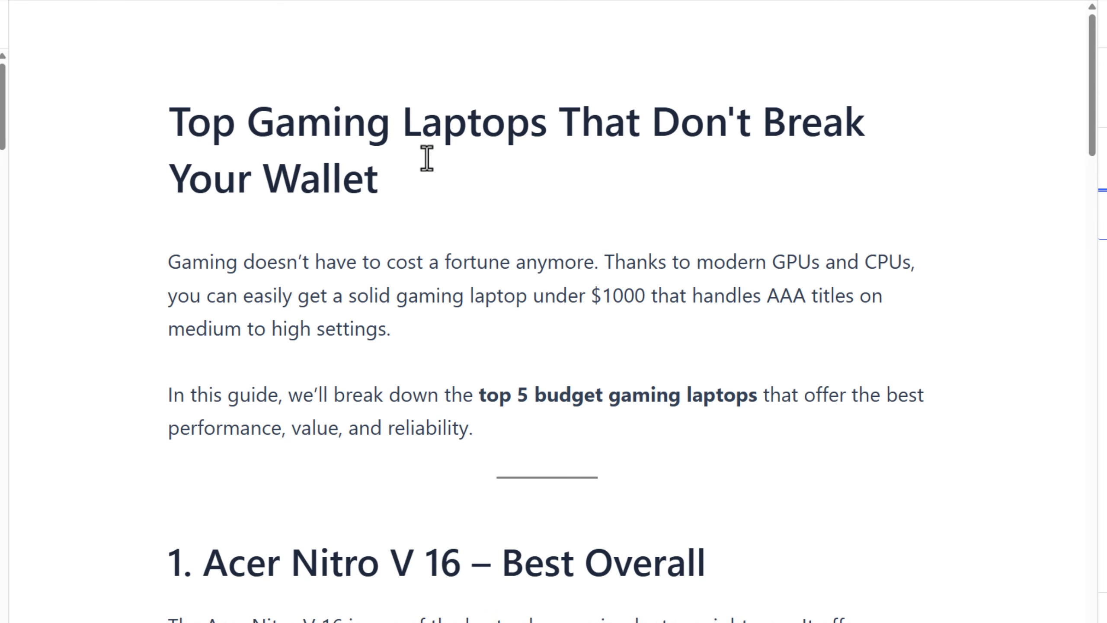
pyautogui.scroll(-15, 427, 158)
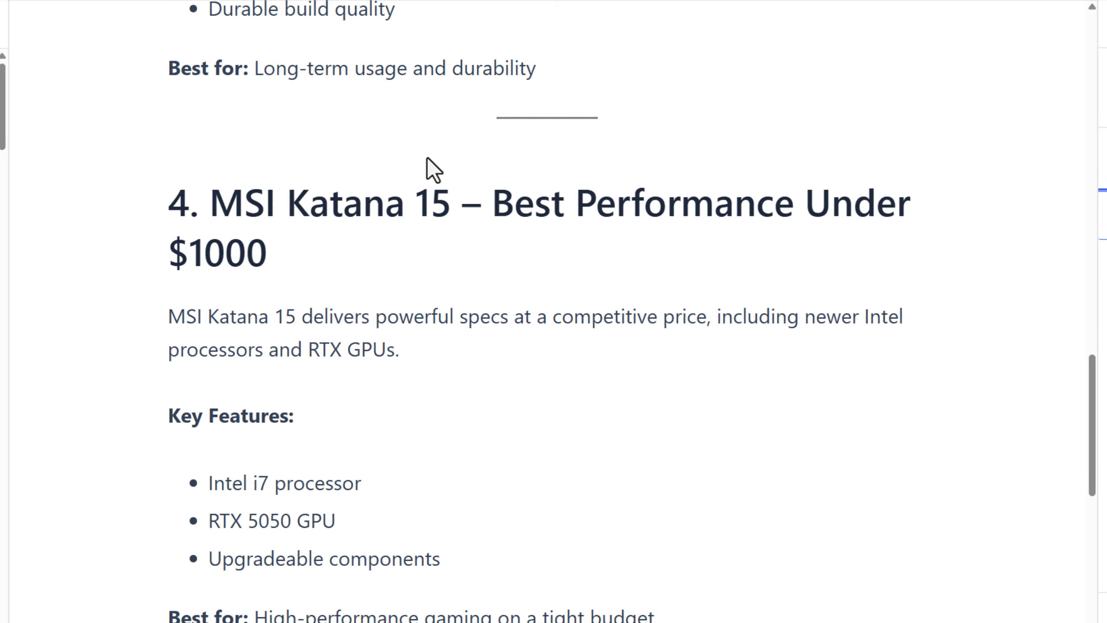
pyautogui.scroll(-10, 427, 157)
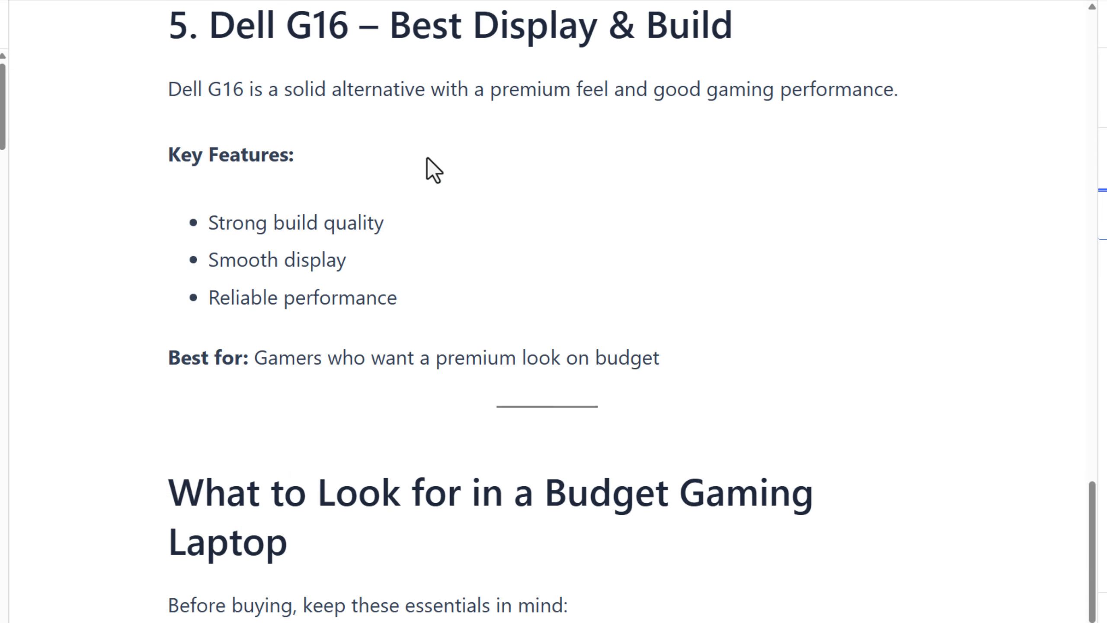
pyautogui.scroll(-10, 427, 157)
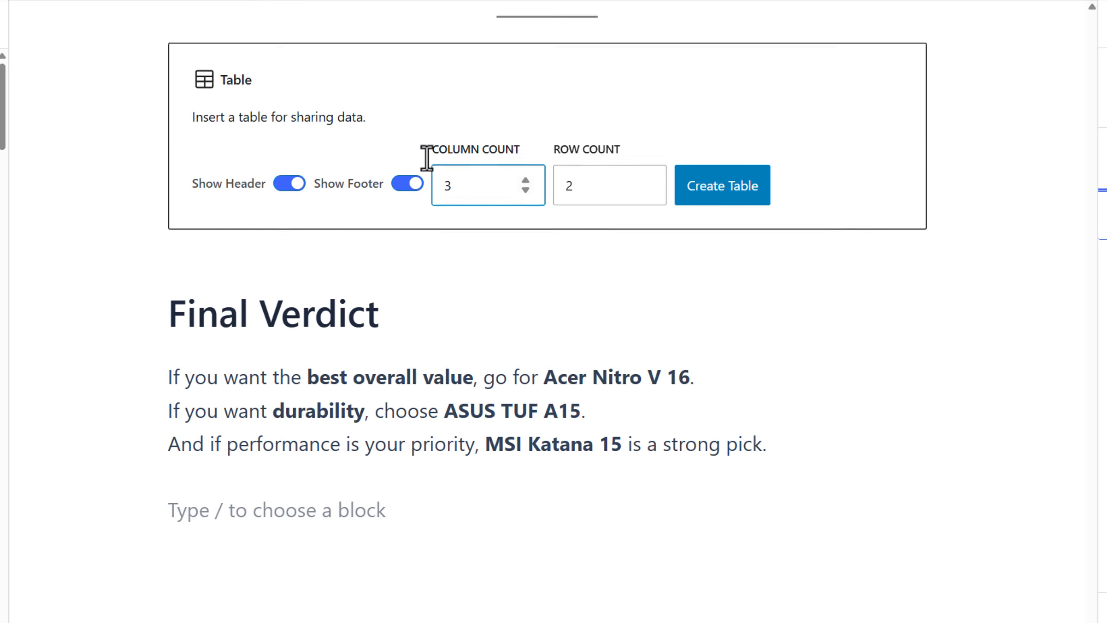
pyautogui.scroll(4, 427, 158)
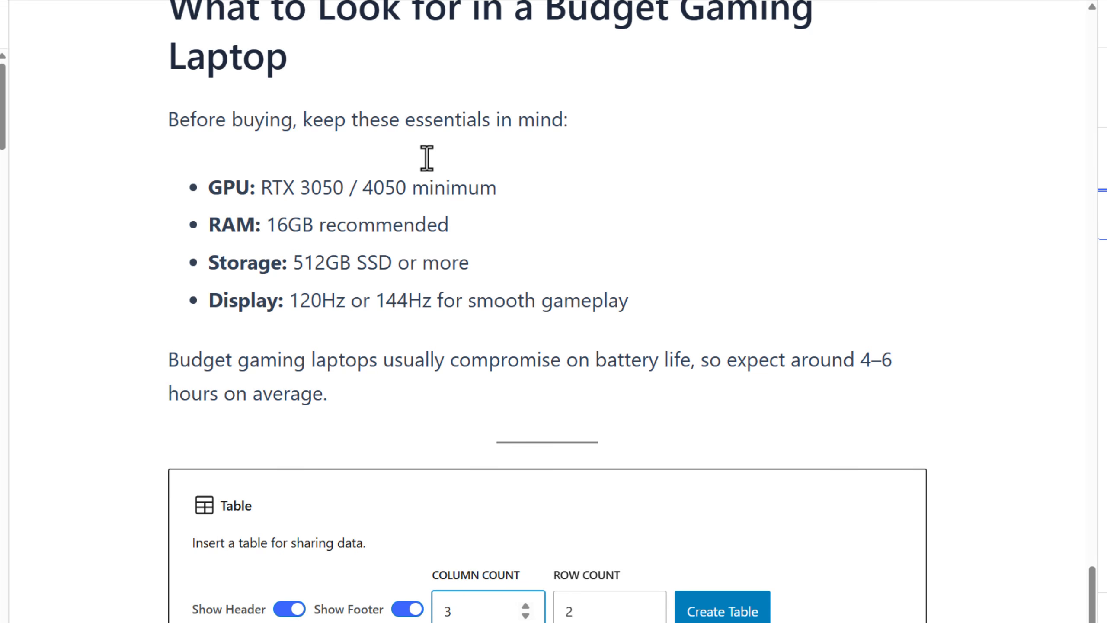
pyautogui.scroll(-5, 427, 158)
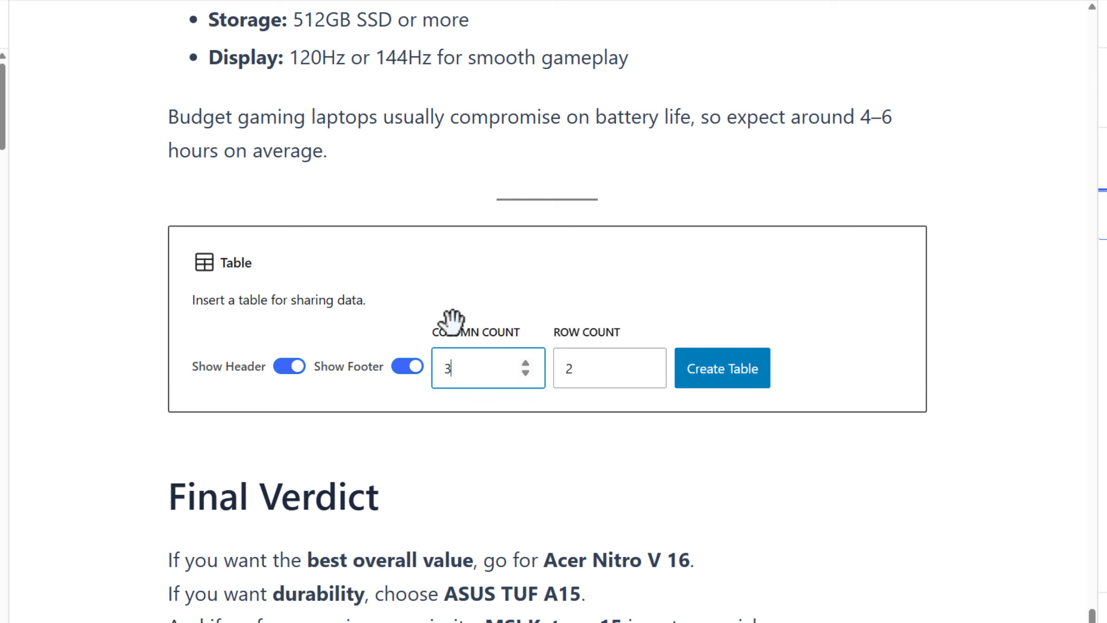
# - Set the table to 4 columns and 5 rows, keeping the header and footer enabled, and create it
pyautogui.click(529, 365)
pyautogui.moveTo(445, 361); pyautogui.dragTo(539, 371)
pyautogui.click(615, 370)
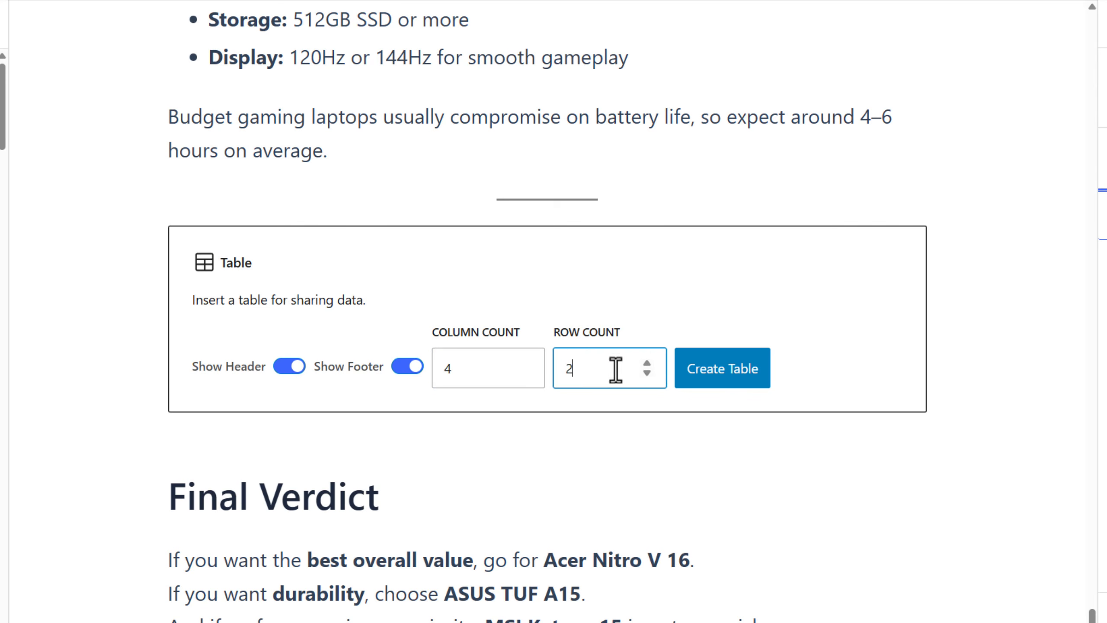
pyautogui.click(647, 362)
pyautogui.click(646, 362)
pyautogui.click(647, 361)
pyautogui.click(647, 361)
pyautogui.click(646, 374)
pyautogui.click(700, 380)
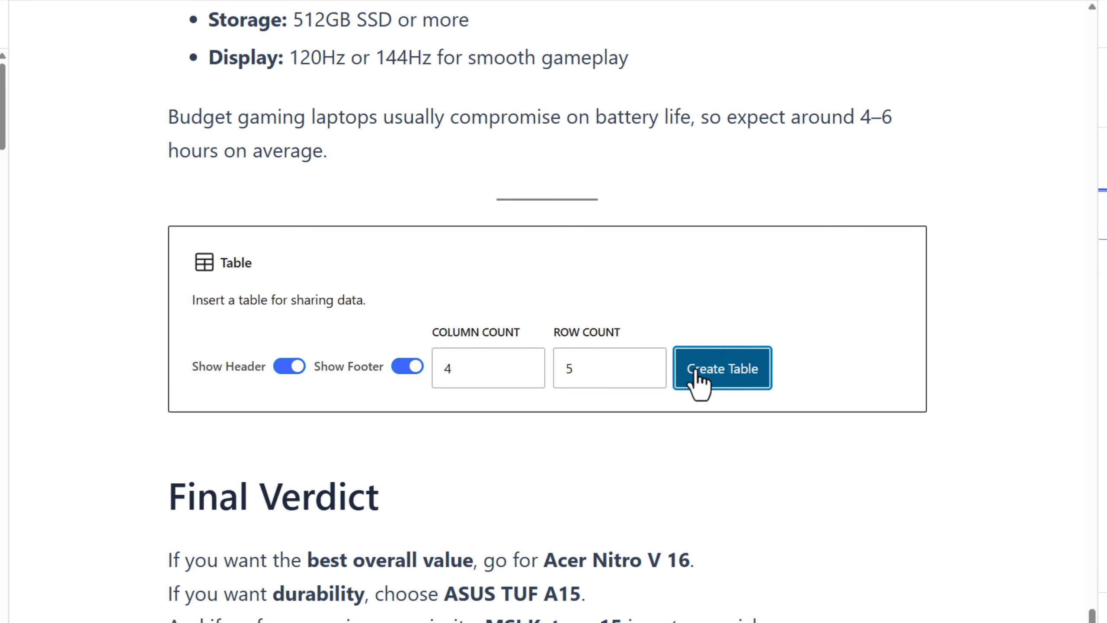
# - Look over the new blank table and rename its first column header to "Image"
pyautogui.scroll(-10, 414, 298)
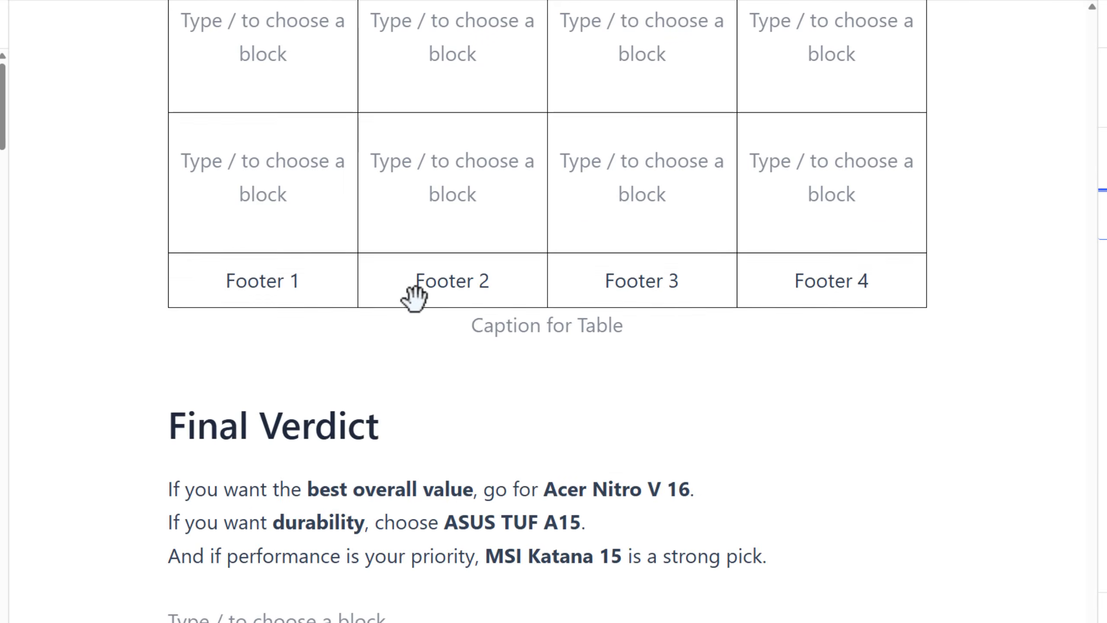
pyautogui.scroll(15, 414, 296)
pyautogui.doubleClick(281, 495)
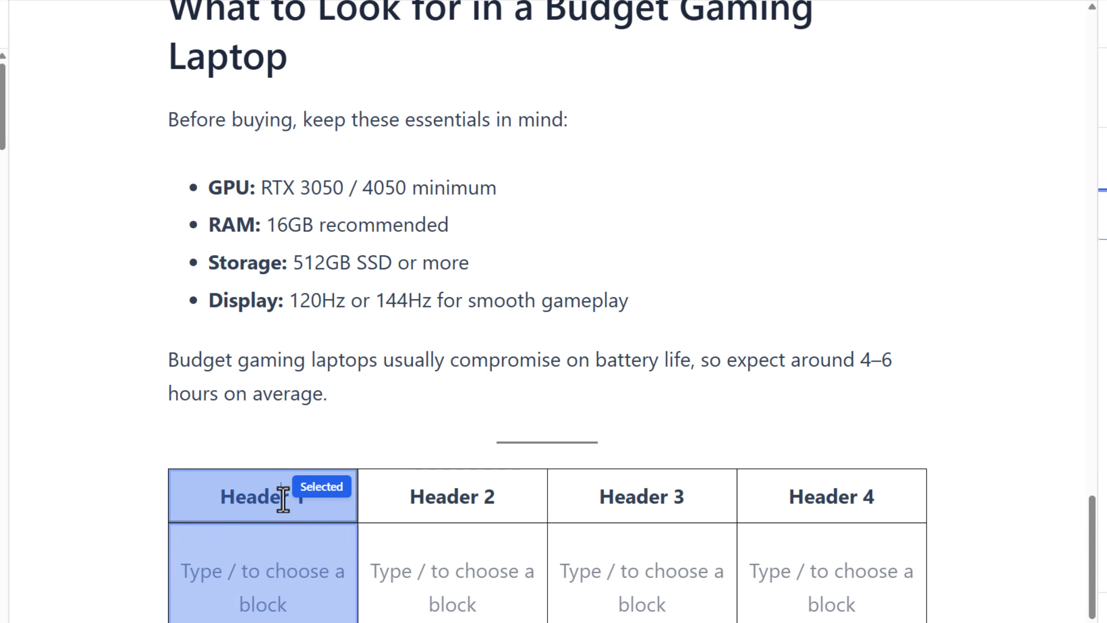
pyautogui.scroll(-8, 279, 498)
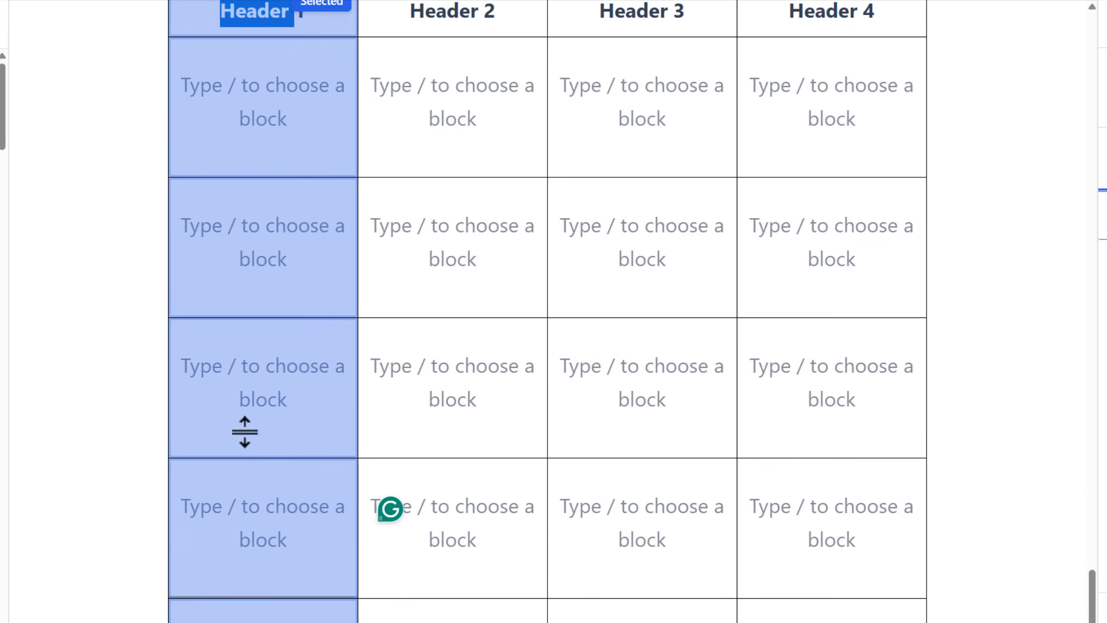
pyautogui.scroll(4, 244, 432)
pyautogui.click(294, 354)
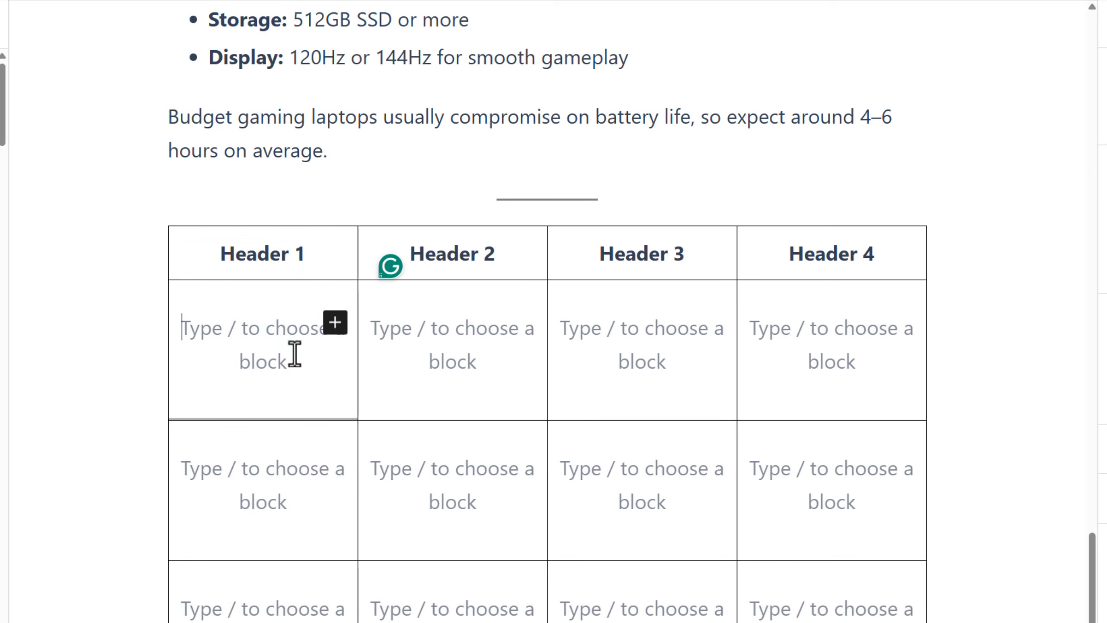
pyautogui.doubleClick(269, 258)
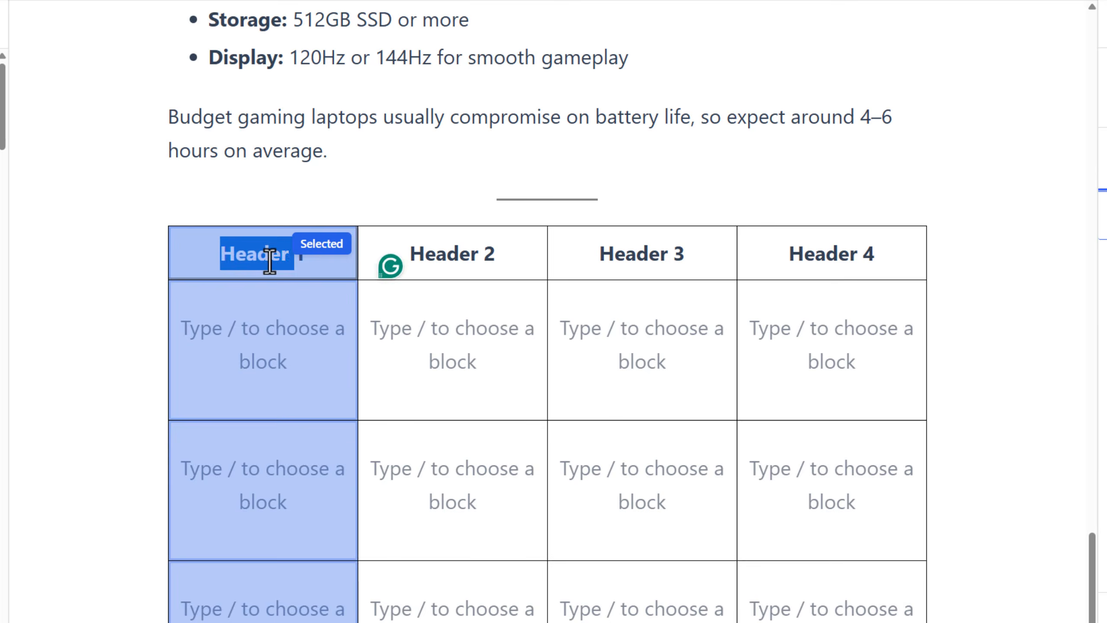
pyautogui.tripleClick(288, 261)
pyautogui.write('Image')
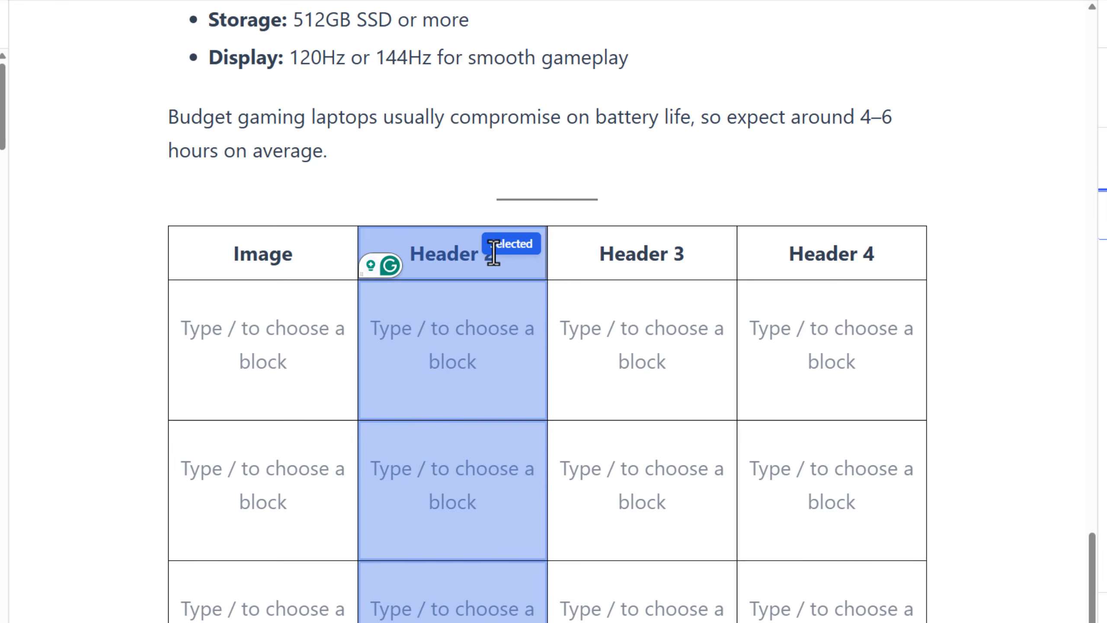
# - Rename the second column header to "Name" and the third to "Price"
pyautogui.tripleClick(483, 253)
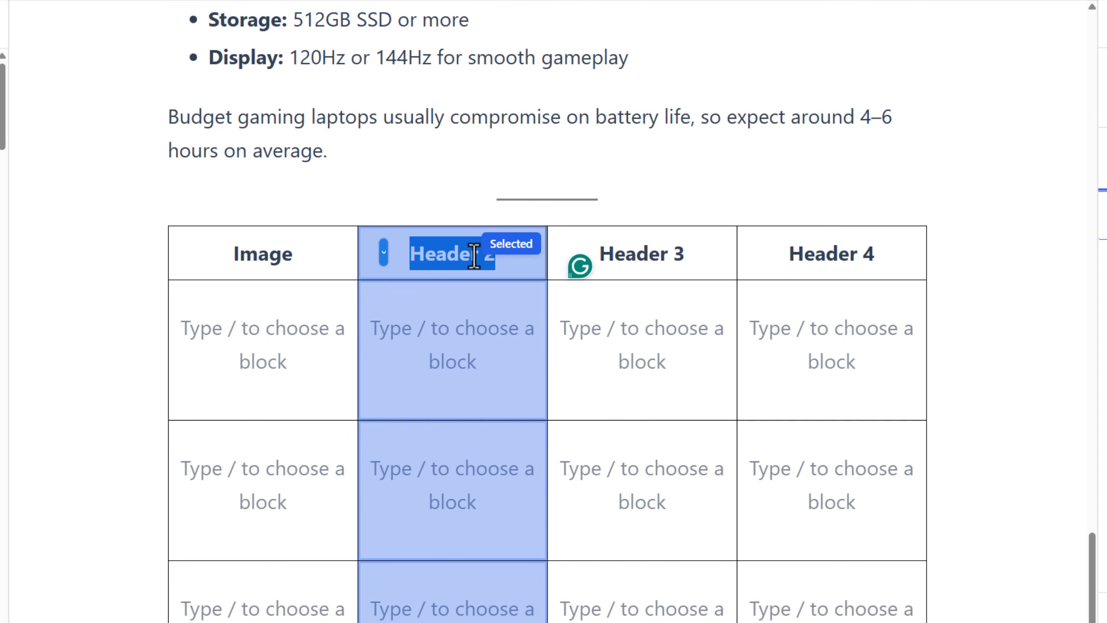
pyautogui.write('Name')
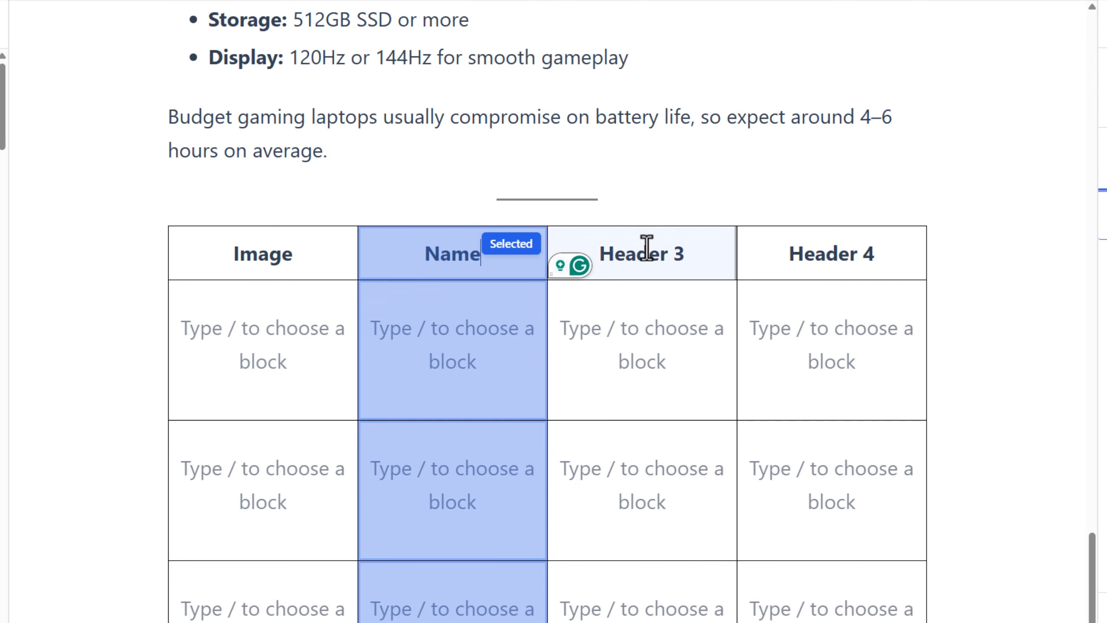
pyautogui.doubleClick(661, 262)
pyautogui.click(663, 264)
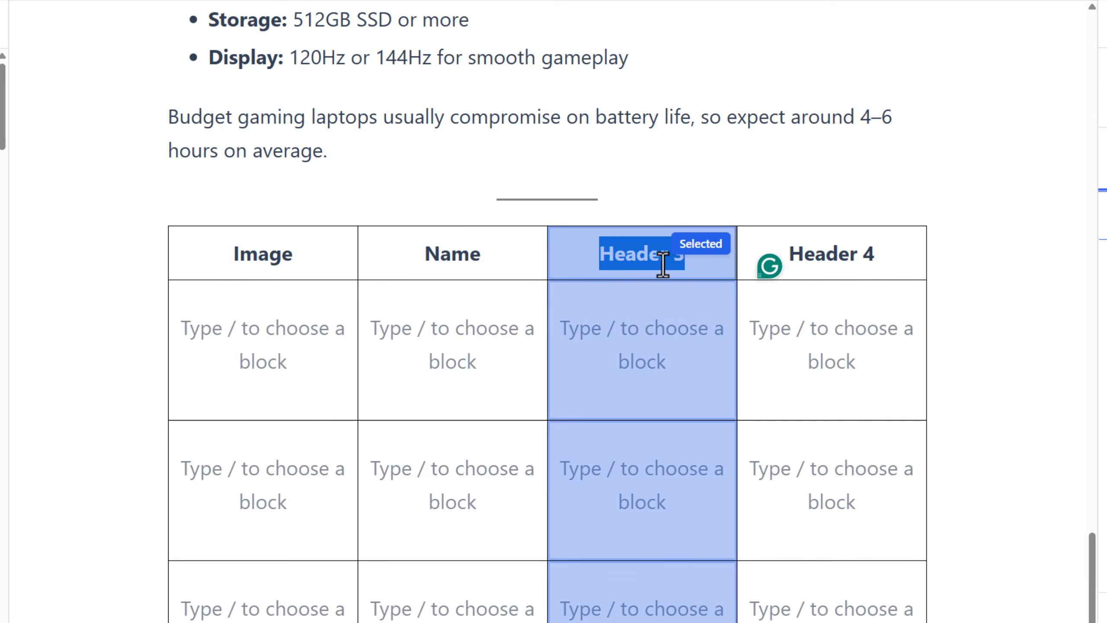
pyautogui.write('Price')
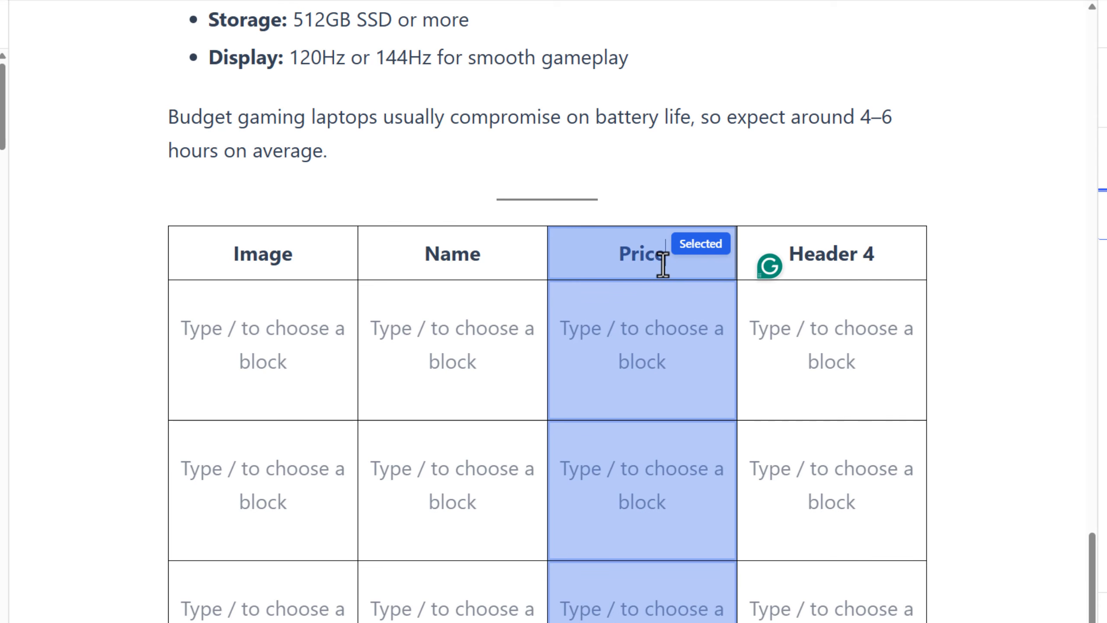
# - Rename the table's fourth column header to "Buy"
pyautogui.tripleClick(853, 264)
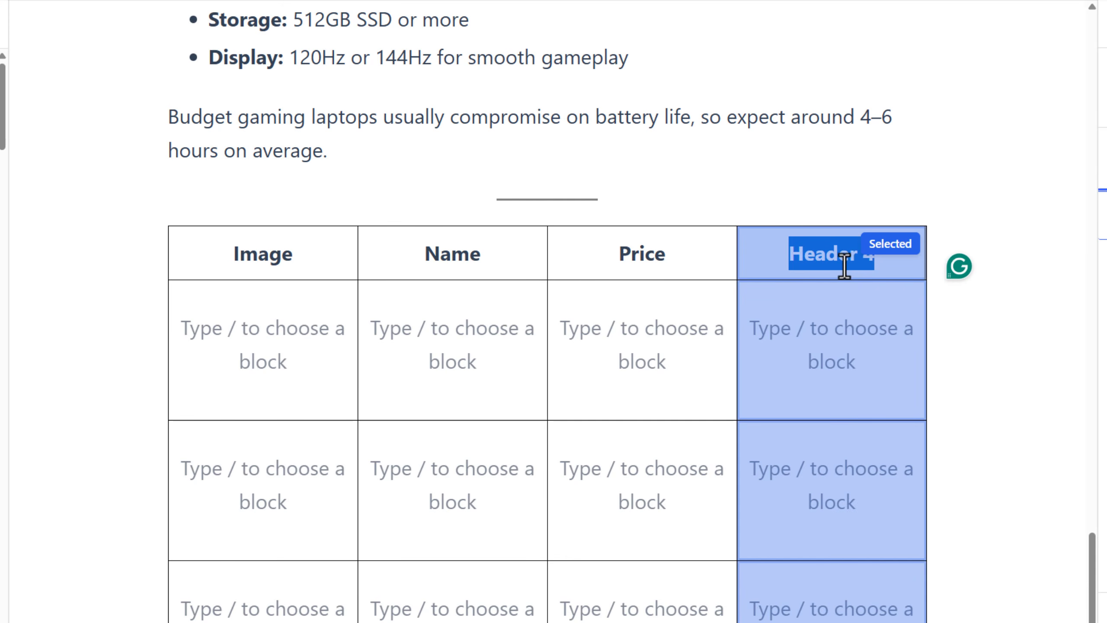
pyautogui.write('Buy')
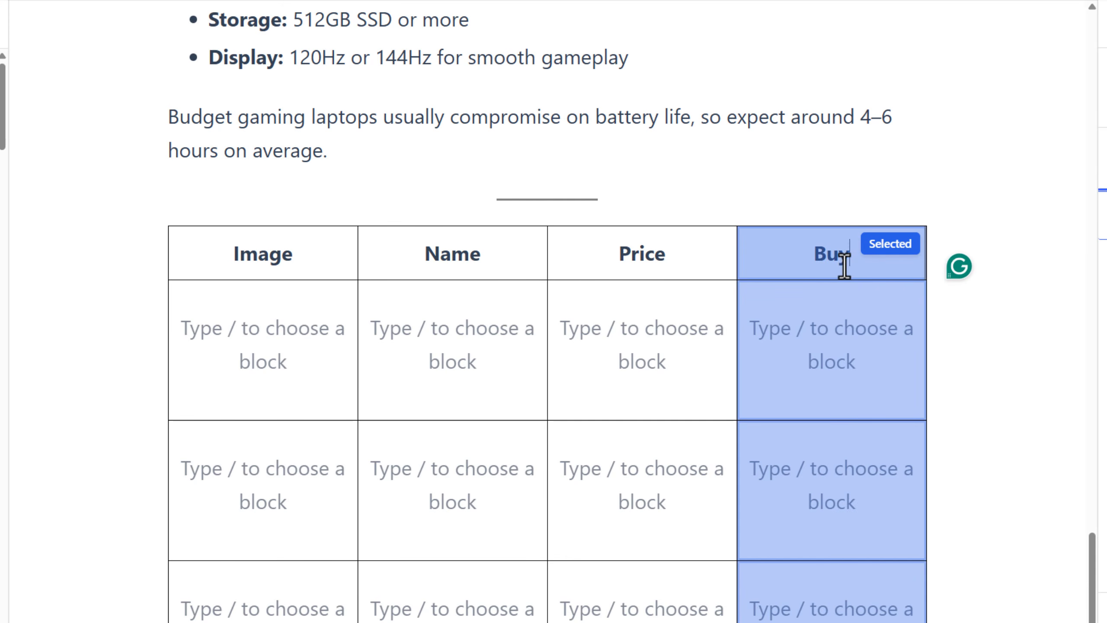
# - Browse the full block library from the first row's Name cell to examine which blocks a table cell can hold
pyautogui.click(298, 344)
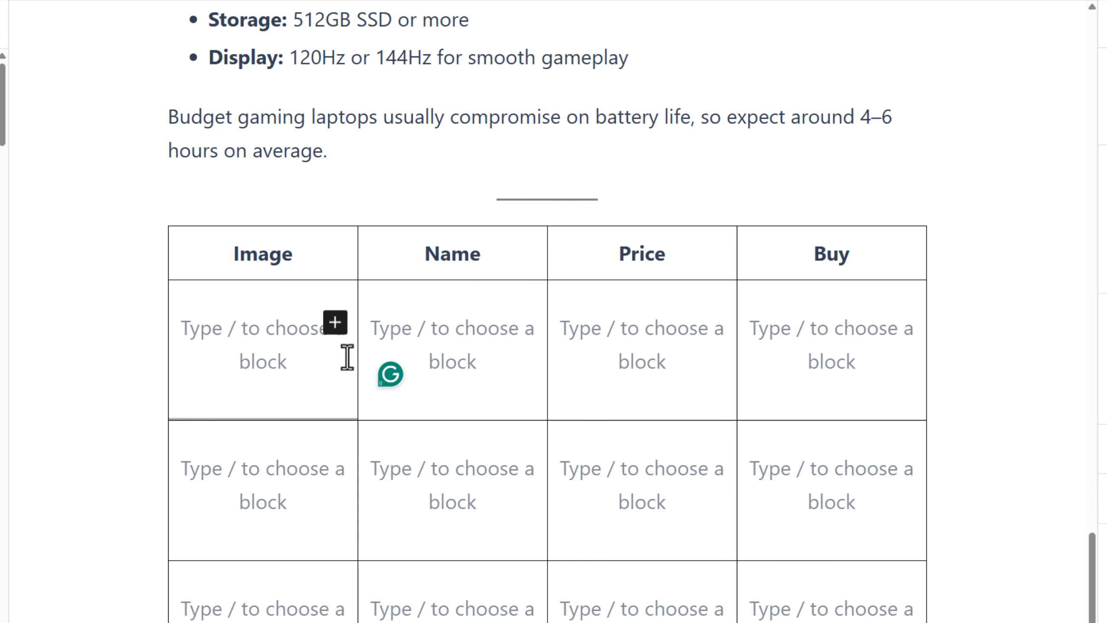
pyautogui.click(443, 357)
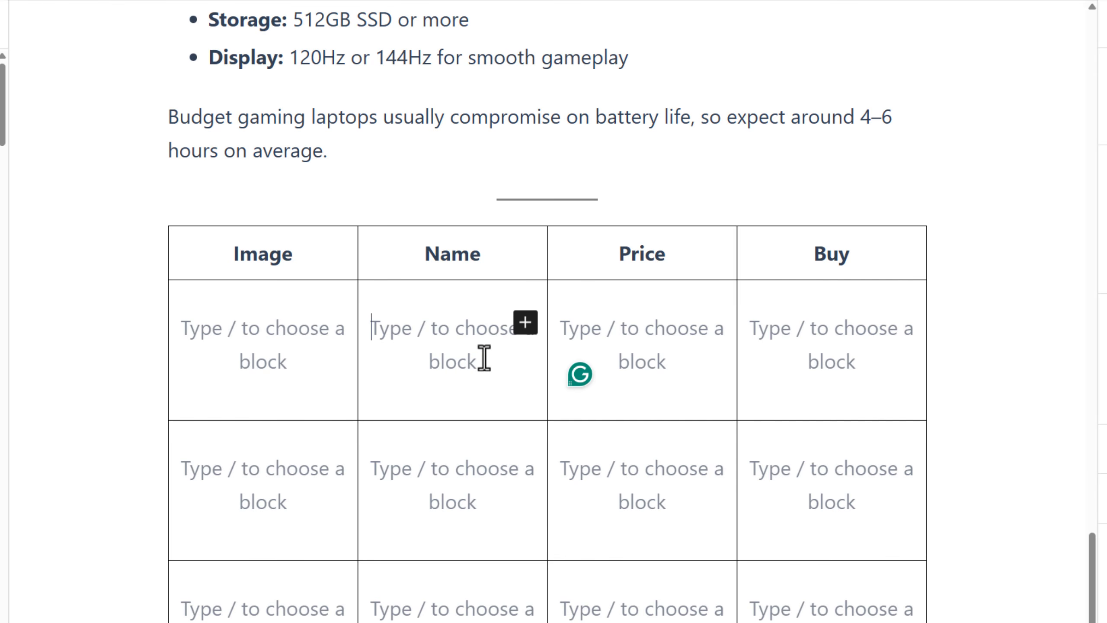
pyautogui.click(524, 323)
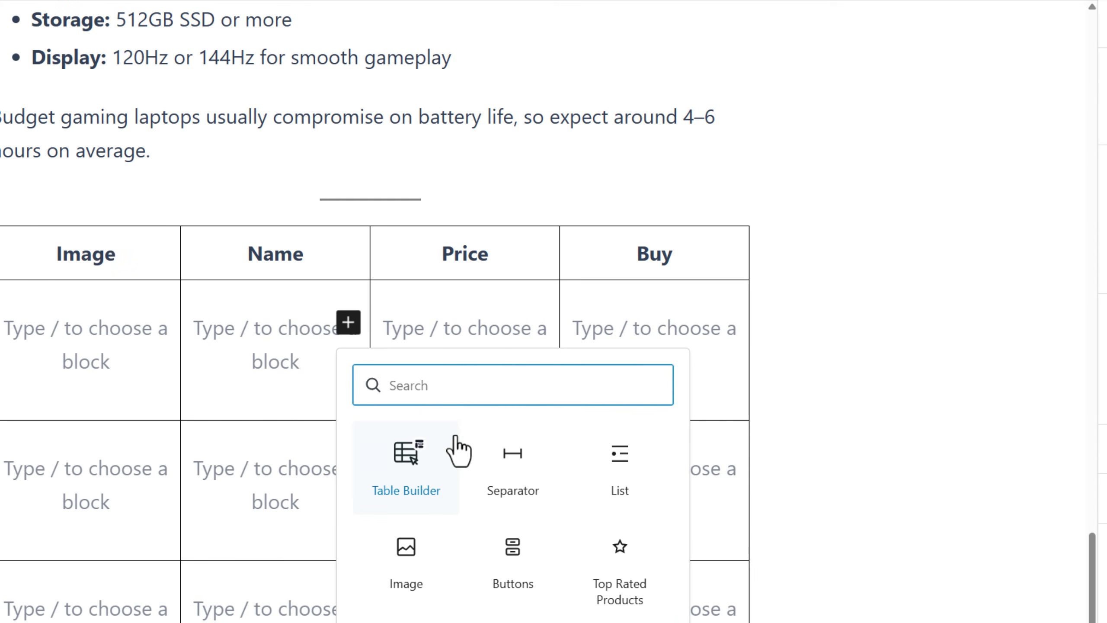
pyautogui.click(519, 616)
pyautogui.scroll(-10, 192, 245)
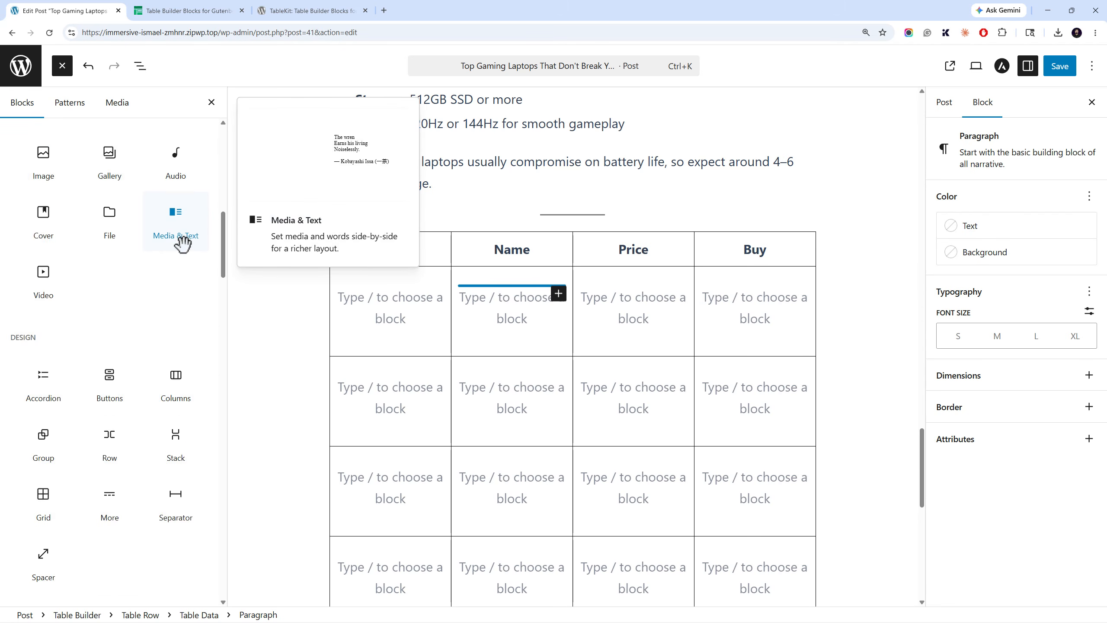
pyautogui.scroll(-5, 182, 245)
pyautogui.scroll(-5, 111, 250)
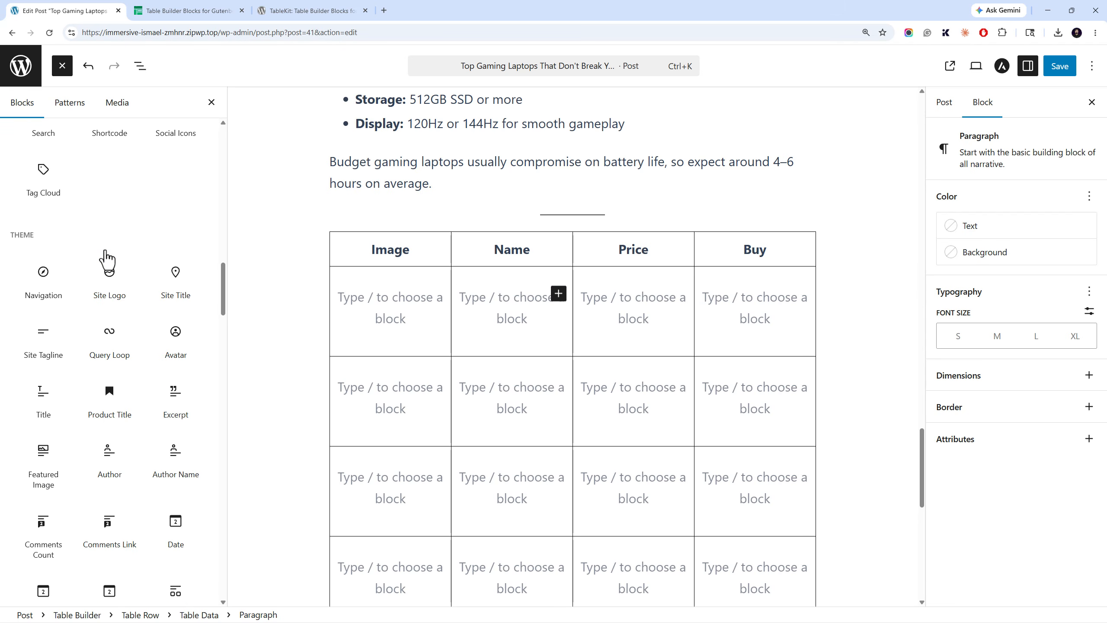
pyautogui.scroll(10, 106, 258)
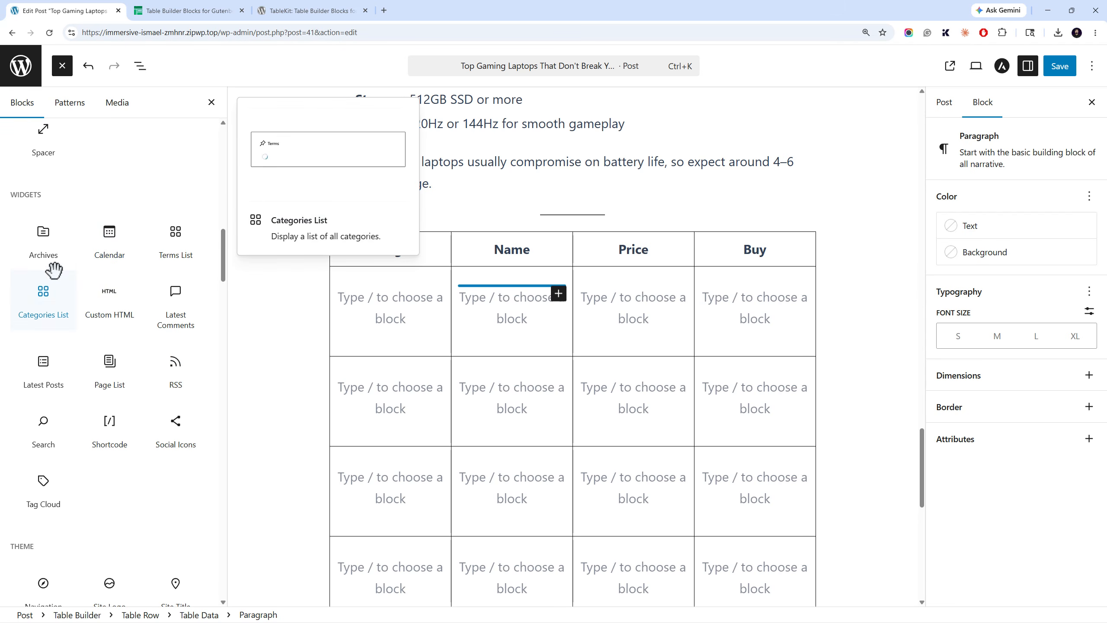
pyautogui.scroll(5, 56, 273)
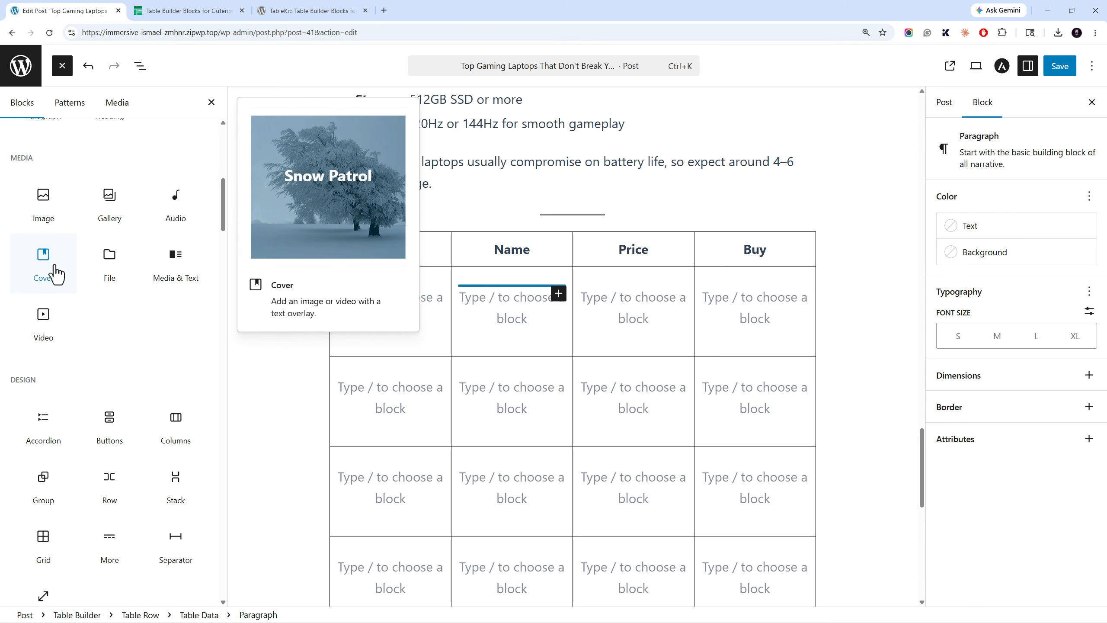
pyautogui.scroll(3, 88, 297)
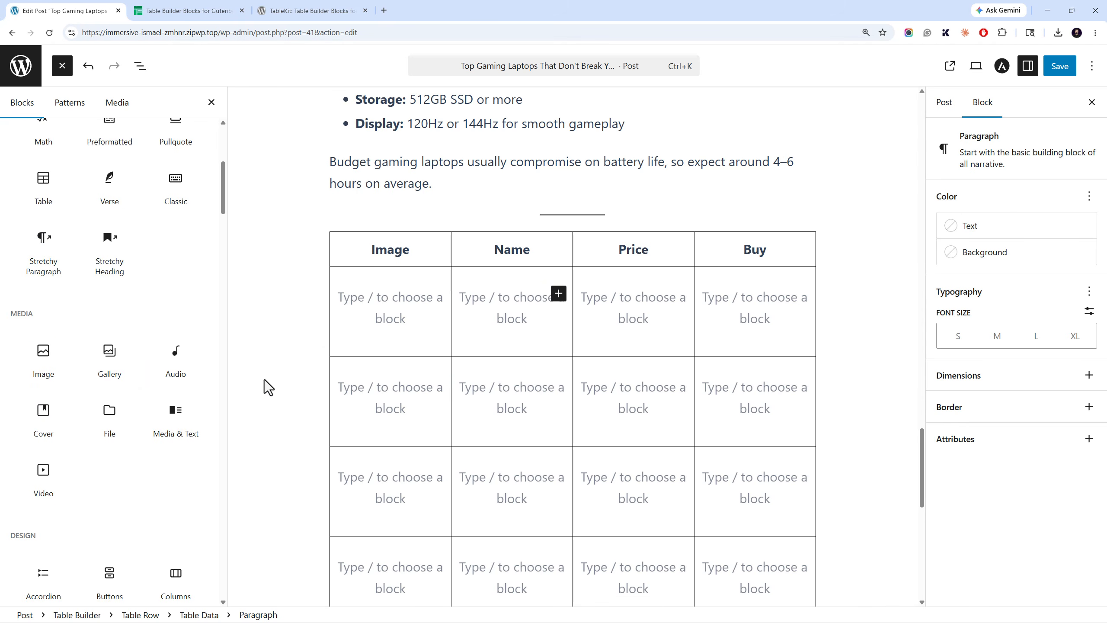
pyautogui.scroll(3, 128, 296)
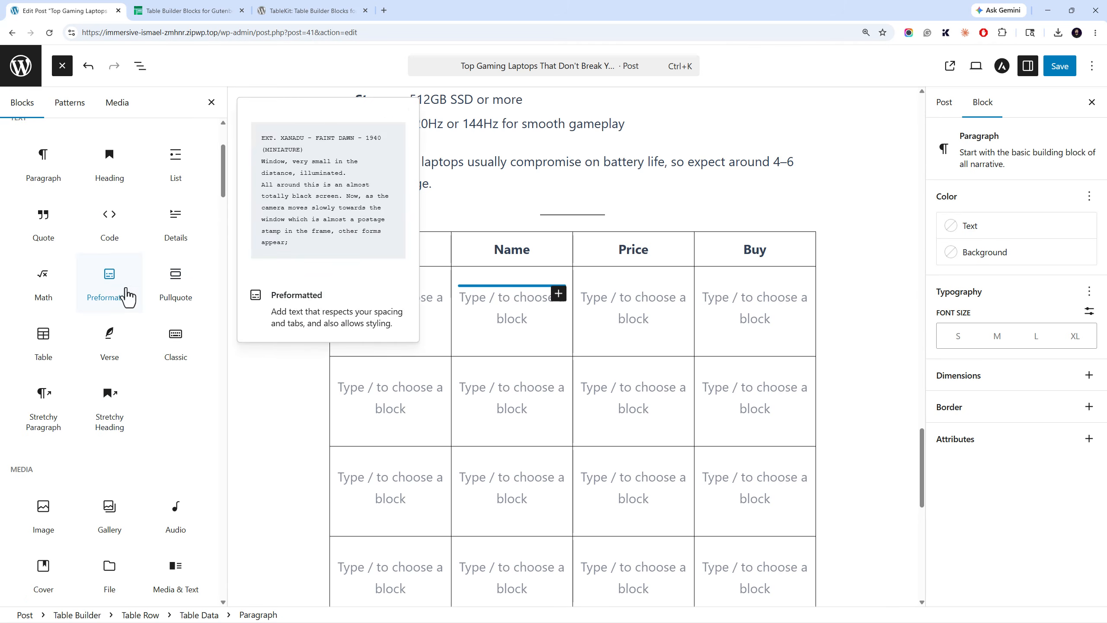
# - Insert an Image block in the first body row's Image cell and upload the first laptop picture from the TableKit Promo folder
pyautogui.click(412, 318)
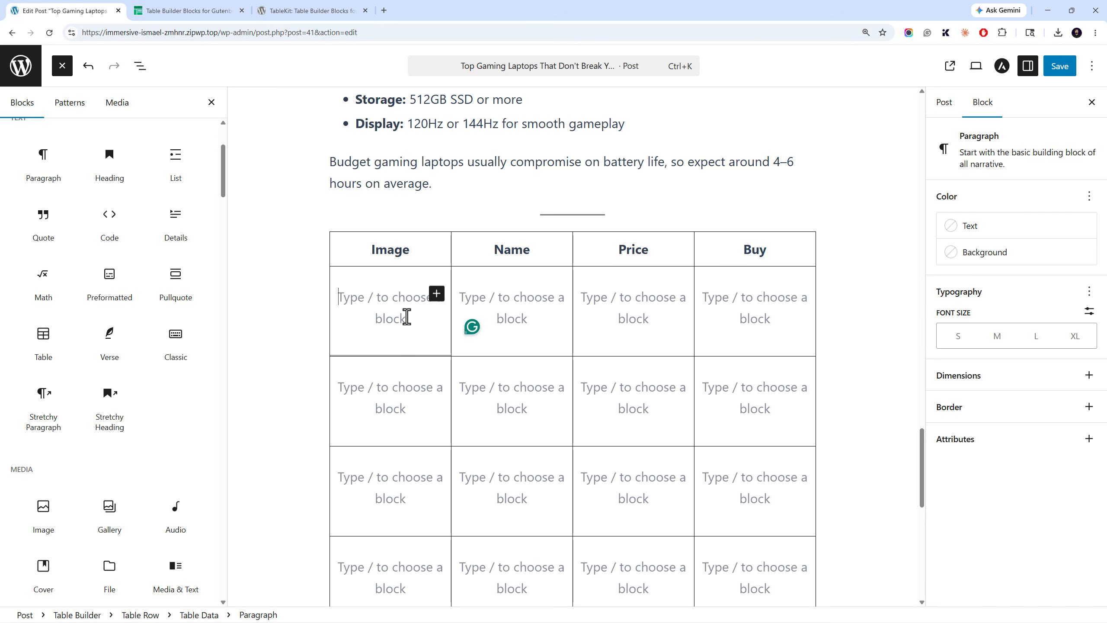
pyautogui.click(436, 293)
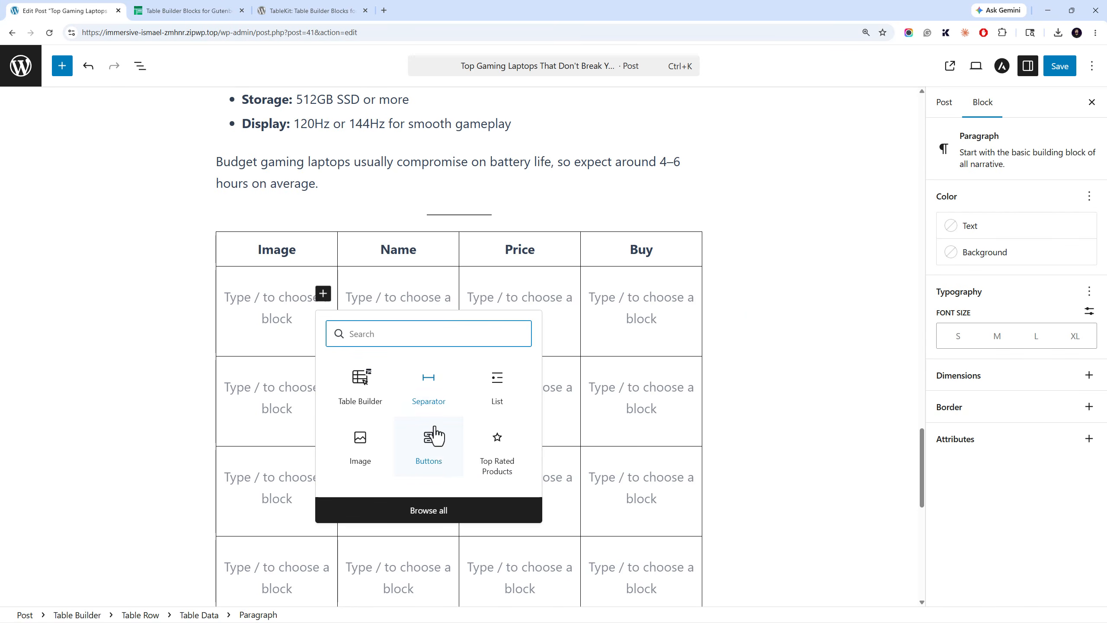
pyautogui.click(360, 449)
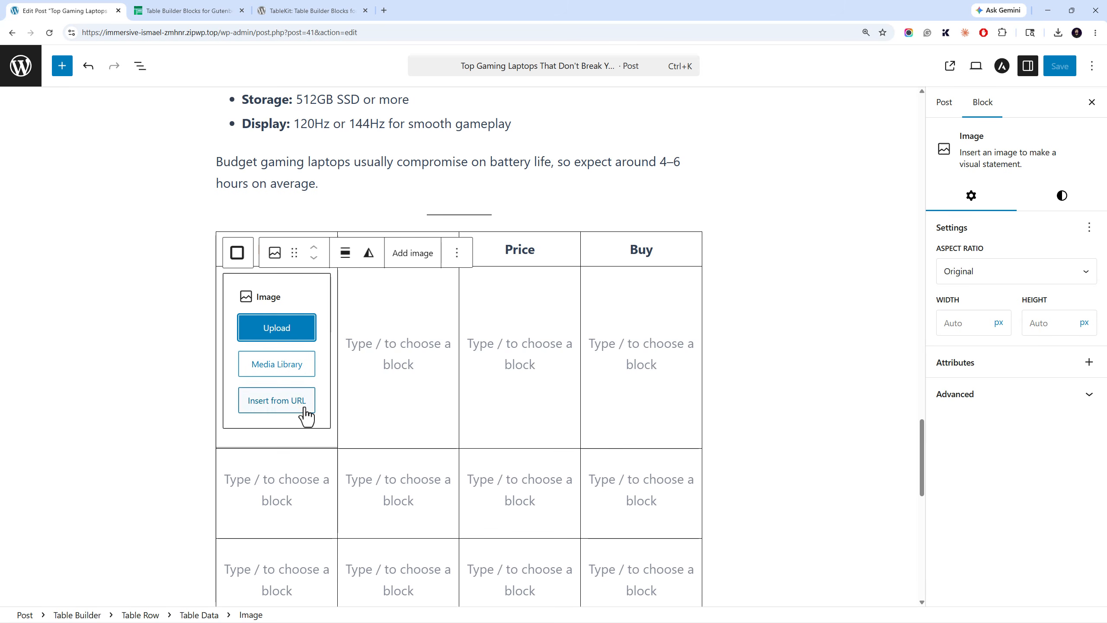
pyautogui.click(293, 336)
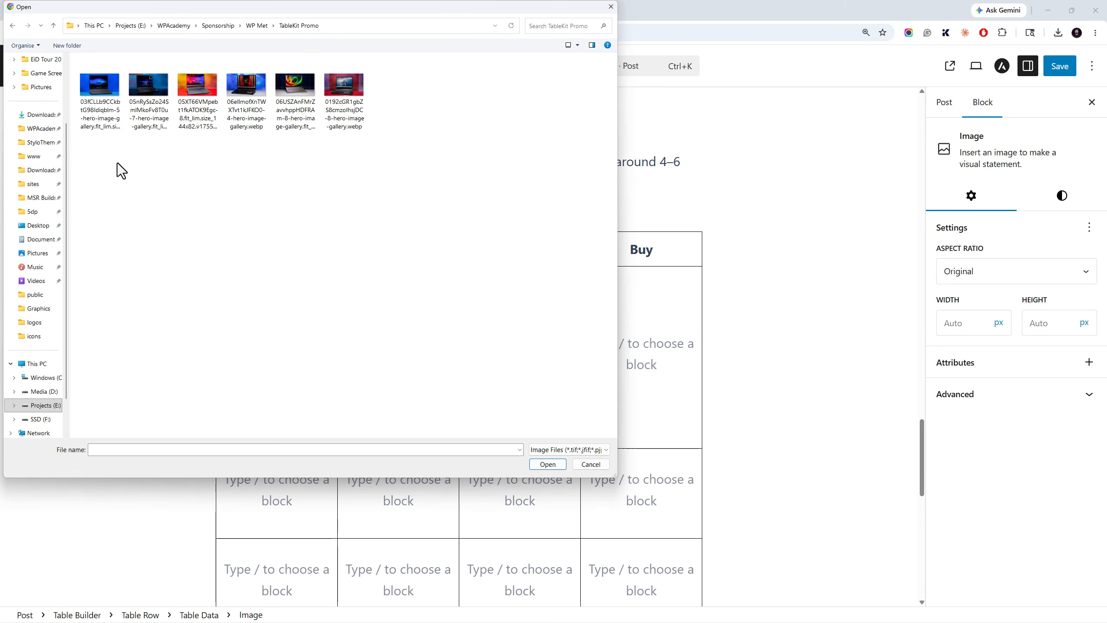
pyautogui.doubleClick(102, 114)
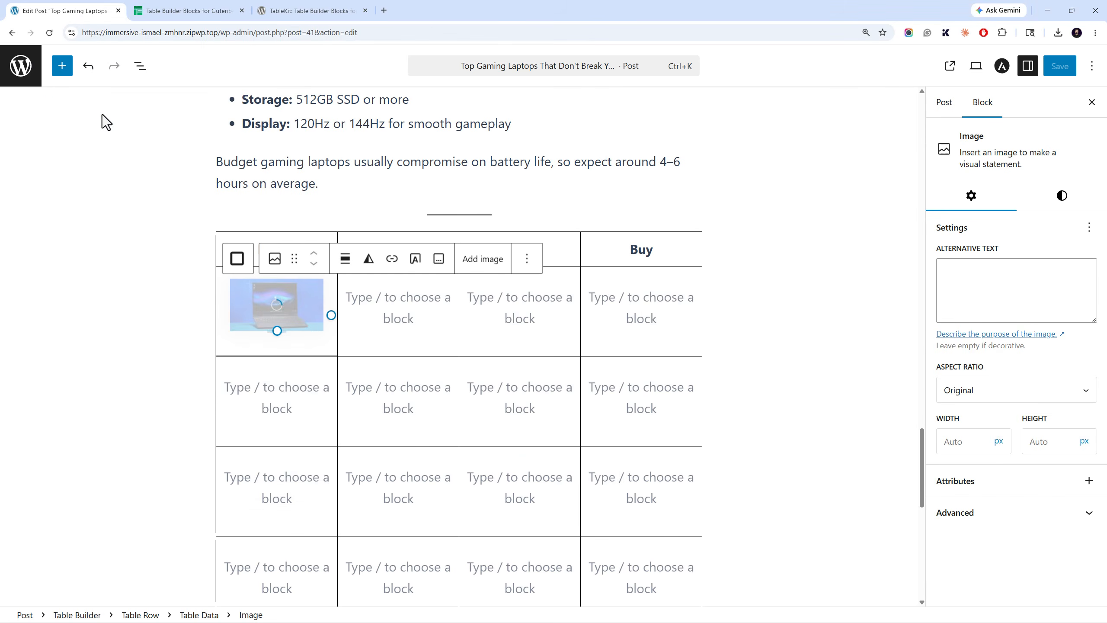
# - Fill the first body row with the name "Alienware 16X Aurora" and the price "$1,034"
pyautogui.click(370, 313)
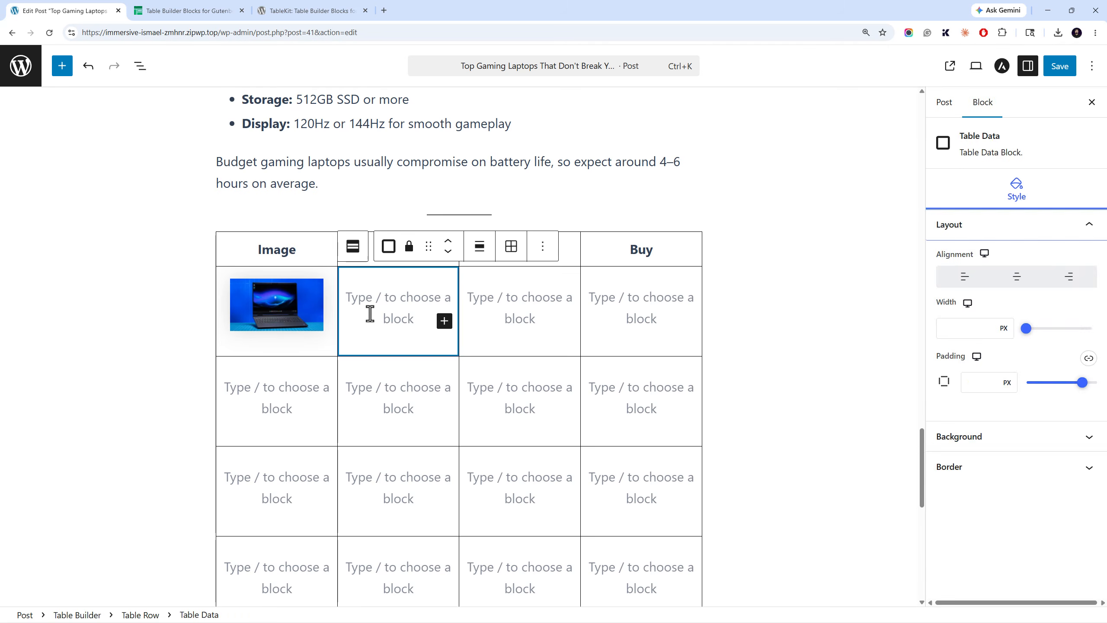
pyautogui.click(370, 313)
pyautogui.write('Alienware 16X Aurora')
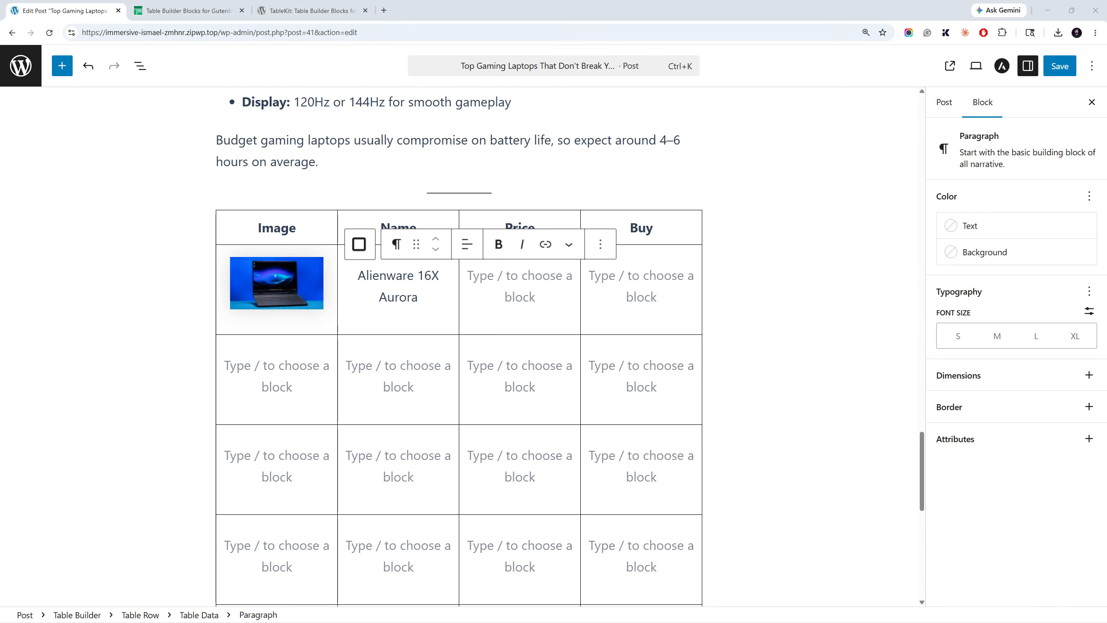
pyautogui.click(524, 292)
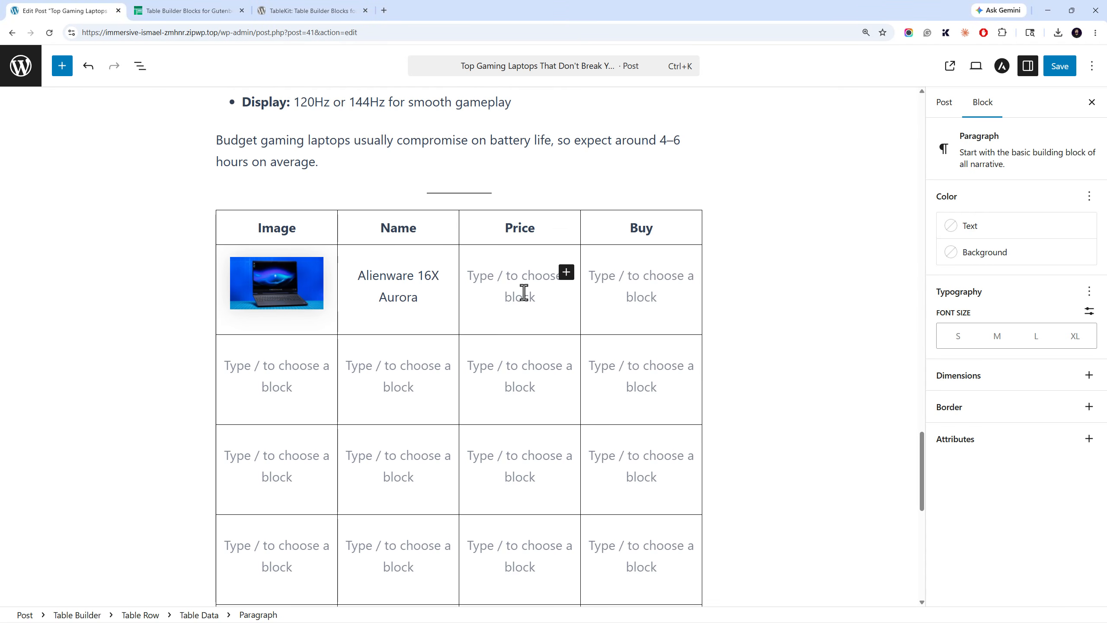
pyautogui.write('$1,034')
# - Add a Buttons block to the first body row's Buy cell and label the button "Buy Now"
pyautogui.click(645, 282)
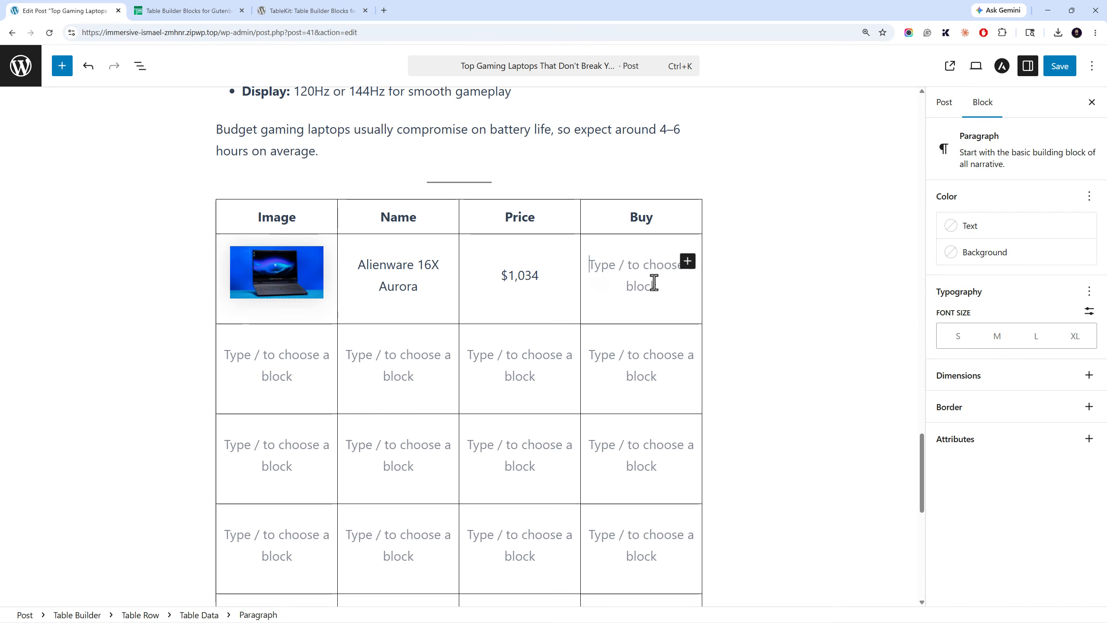
pyautogui.click(687, 261)
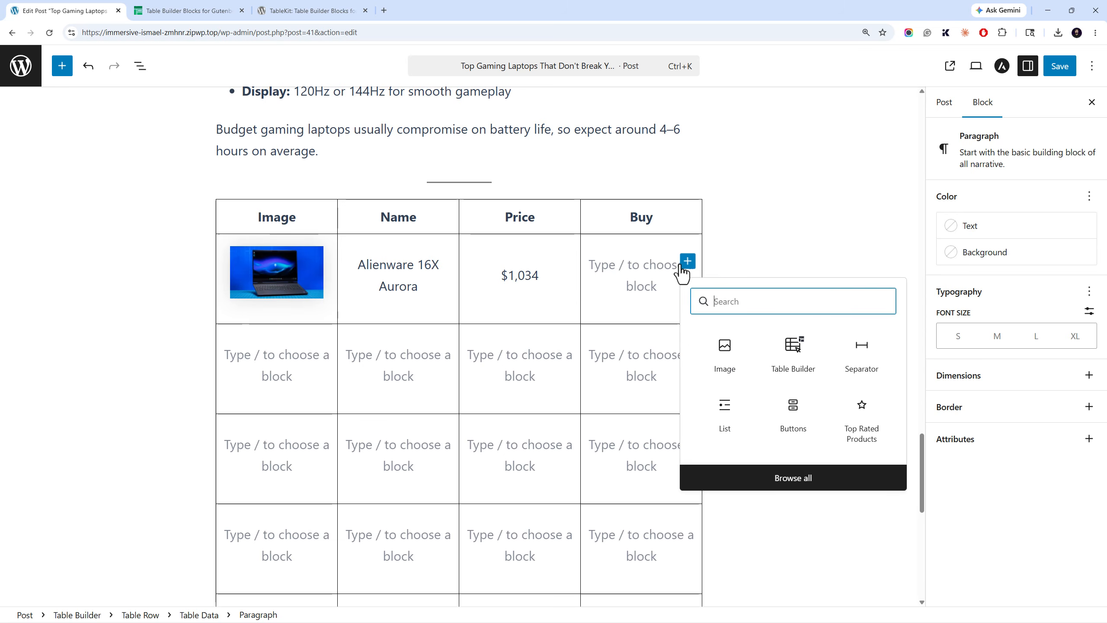
pyautogui.click(769, 420)
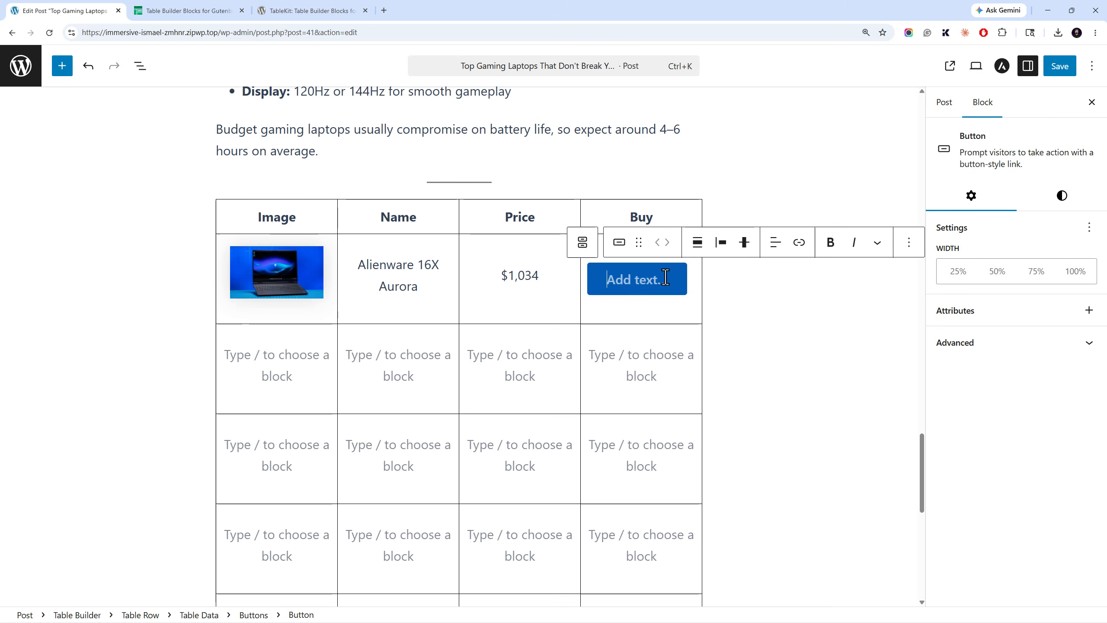
pyautogui.write('Buy Now')
pyautogui.click(799, 242)
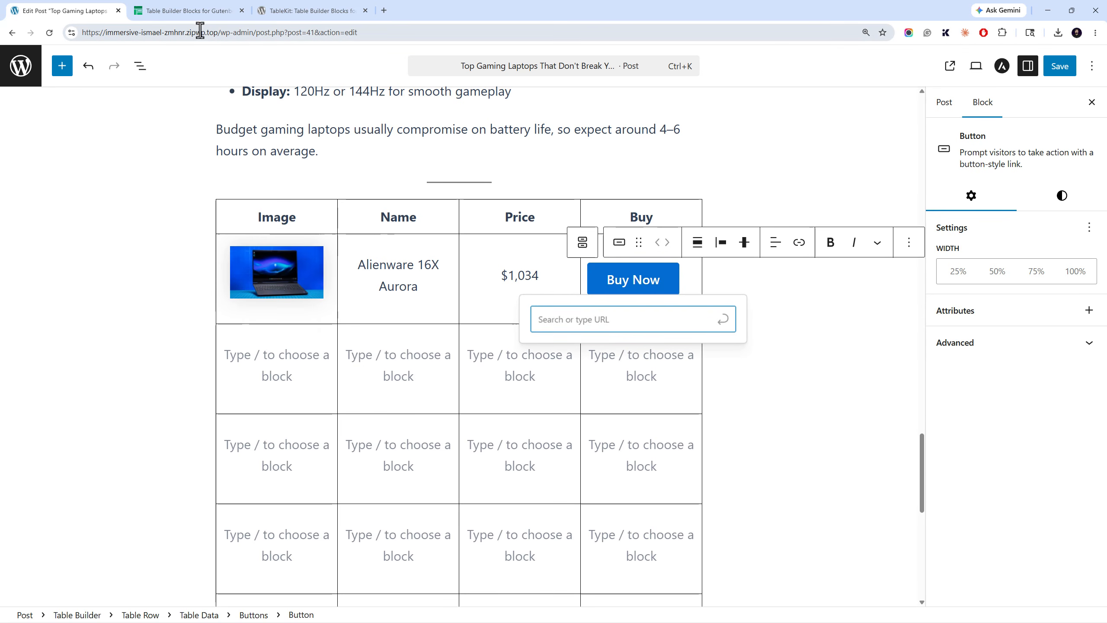
pyautogui.click(214, 33)
pyautogui.click(221, 33)
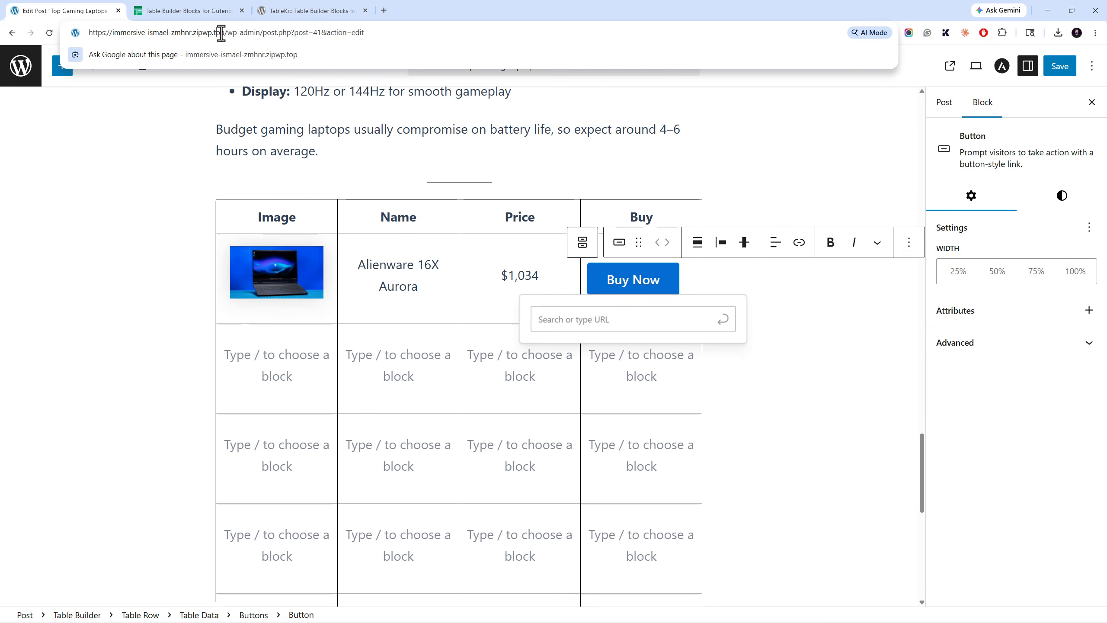
pyautogui.moveTo(224, 33); pyautogui.dragTo(40, 13)
pyautogui.hotkey('ctrl', 'c')
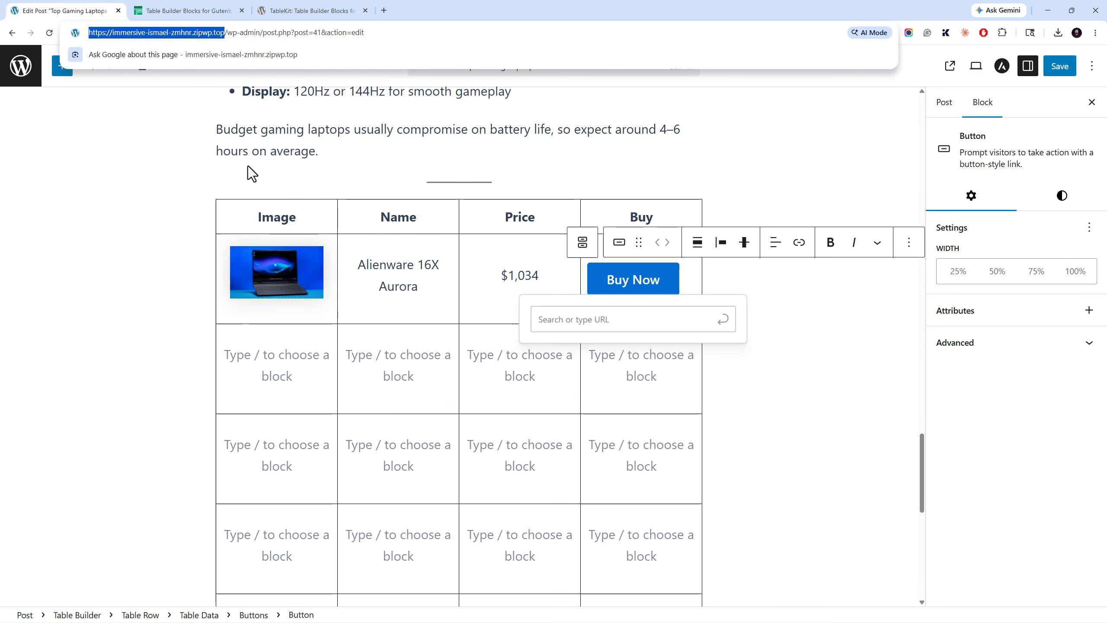
pyautogui.click(623, 321)
pyautogui.hotkey('ctrl', 'v')
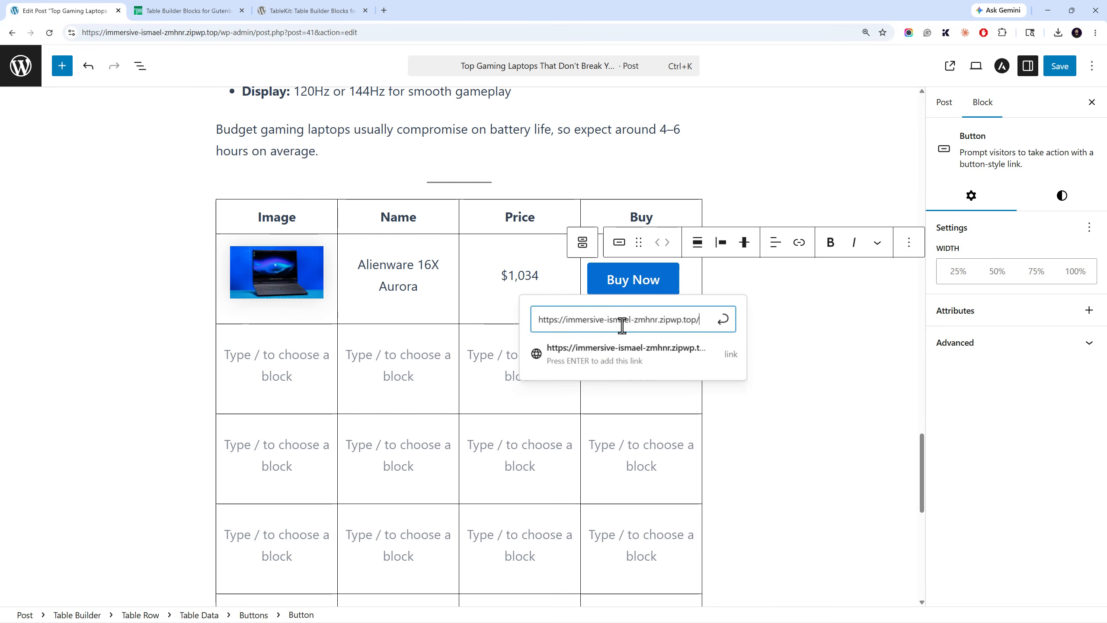
pyautogui.click(721, 319)
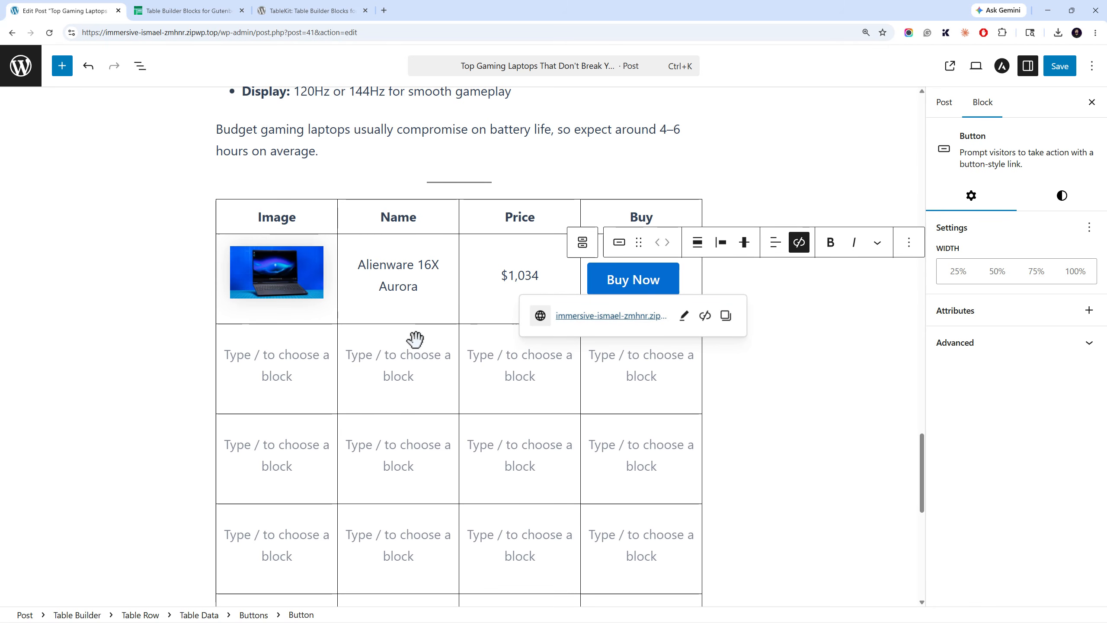
# - Select the whole Alienware 16X Aurora table row and duplicate it
pyautogui.click(388, 360)
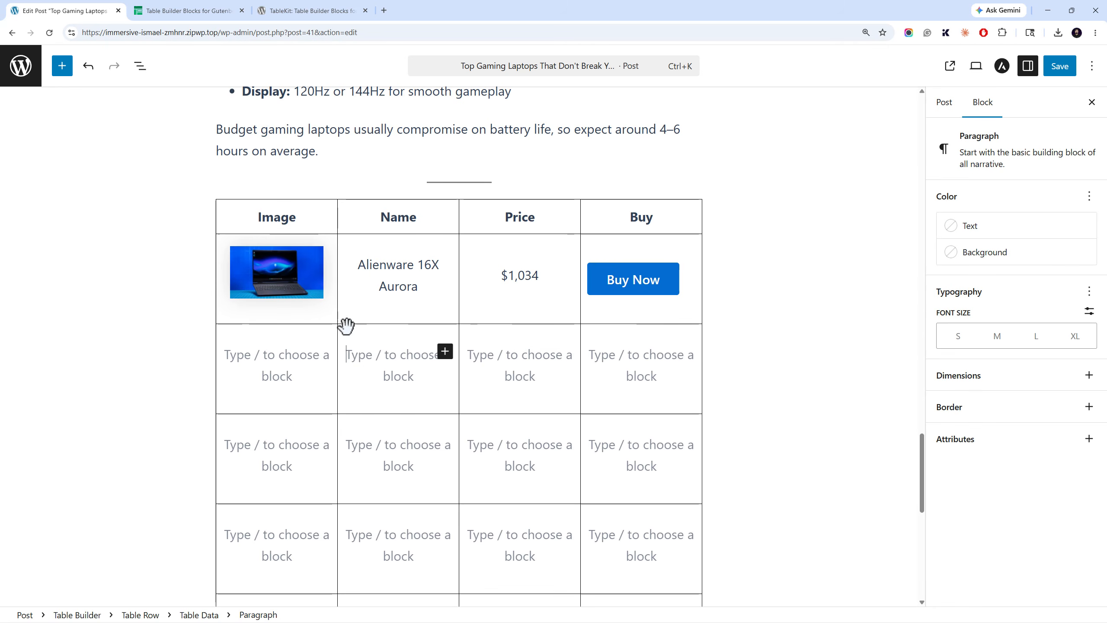
pyautogui.click(228, 247)
pyautogui.click(236, 236)
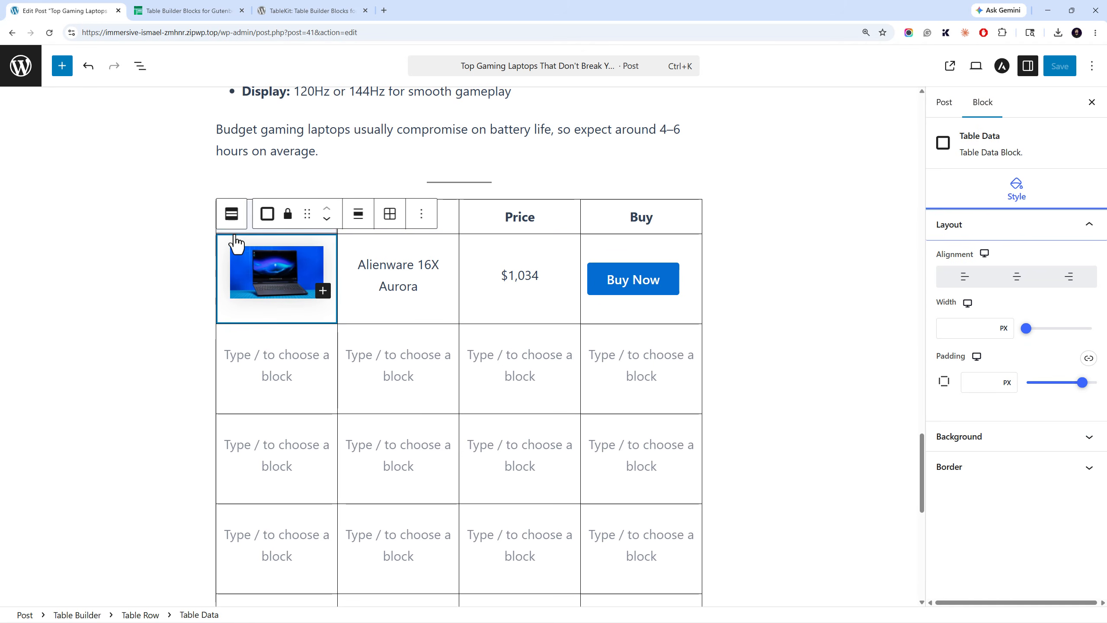
pyautogui.click(231, 215)
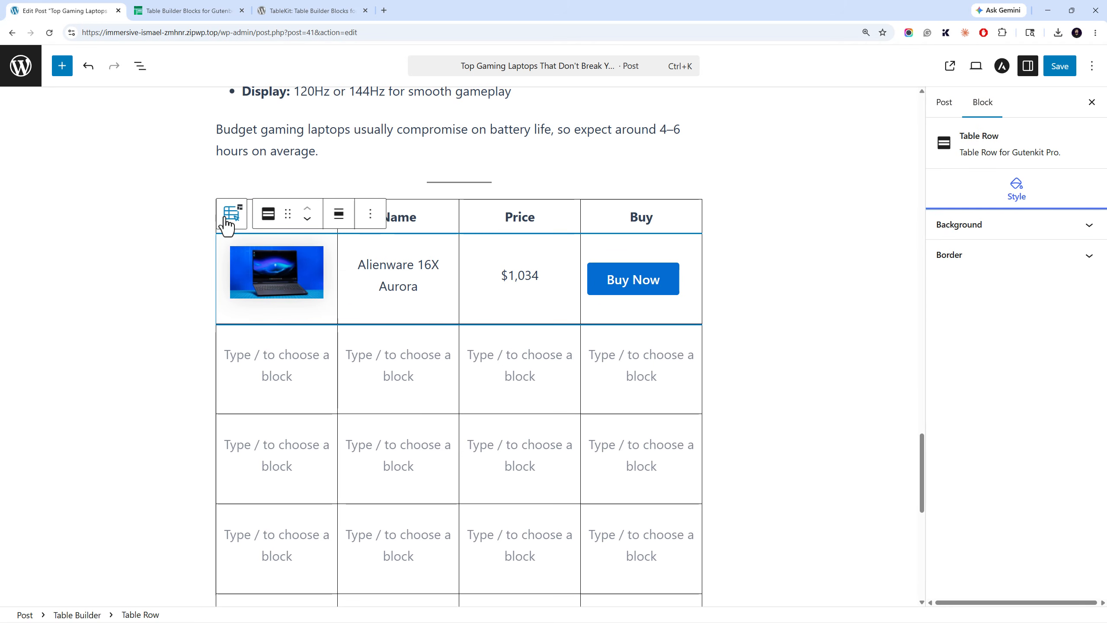
pyautogui.click(370, 213)
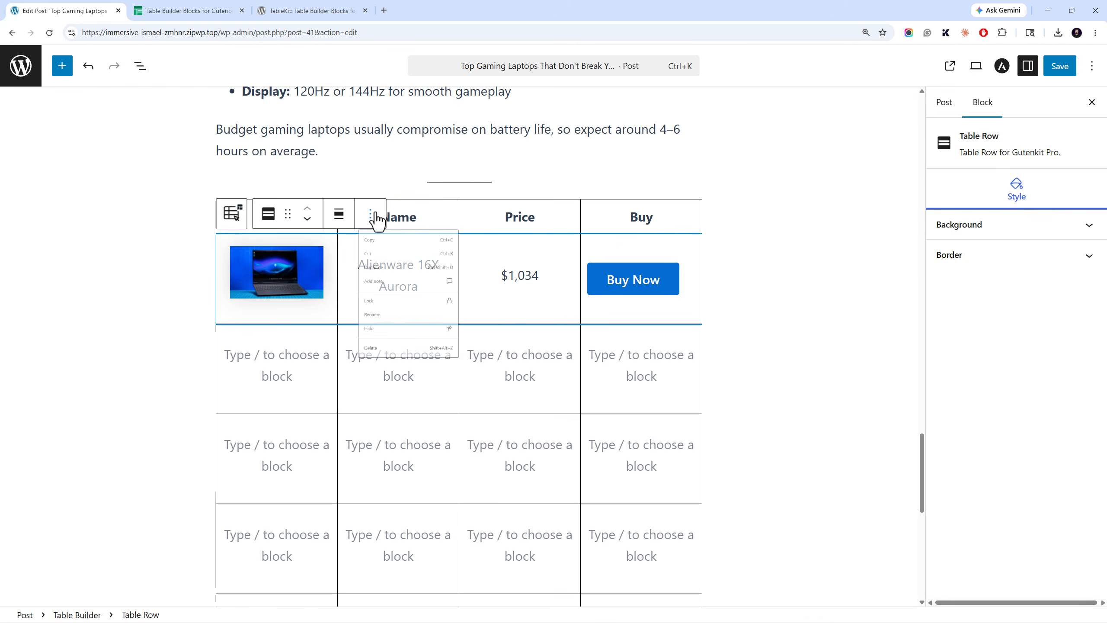
pyautogui.click(395, 307)
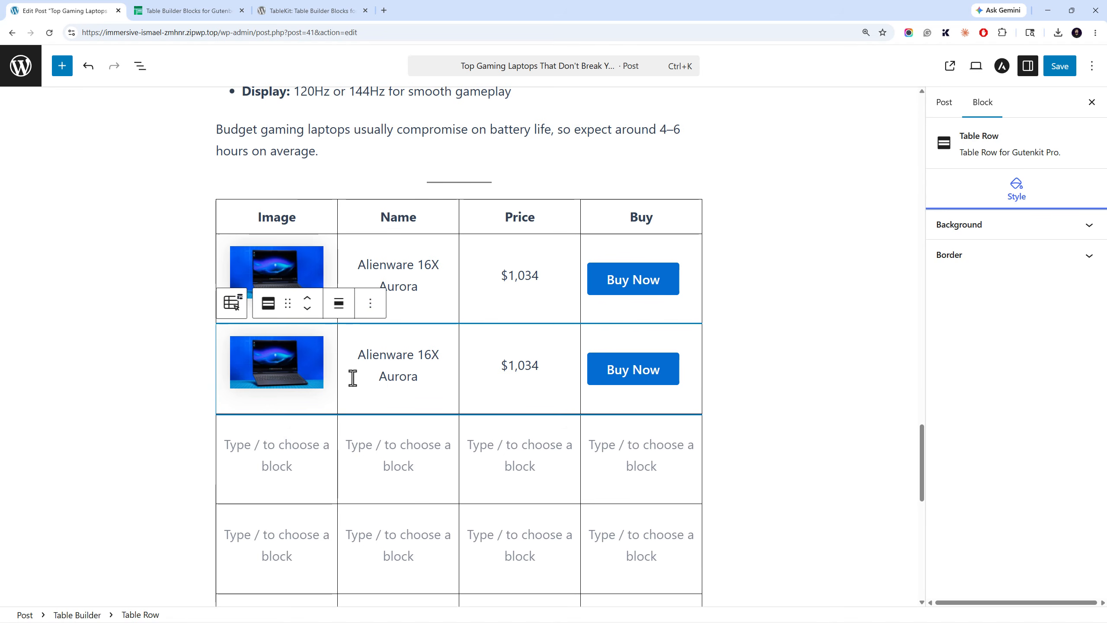
# - Select the last three blank rows above the table footer and delete them
pyautogui.scroll(-6, 305, 436)
pyautogui.scroll(3, 292, 440)
pyautogui.scroll(-3, 307, 443)
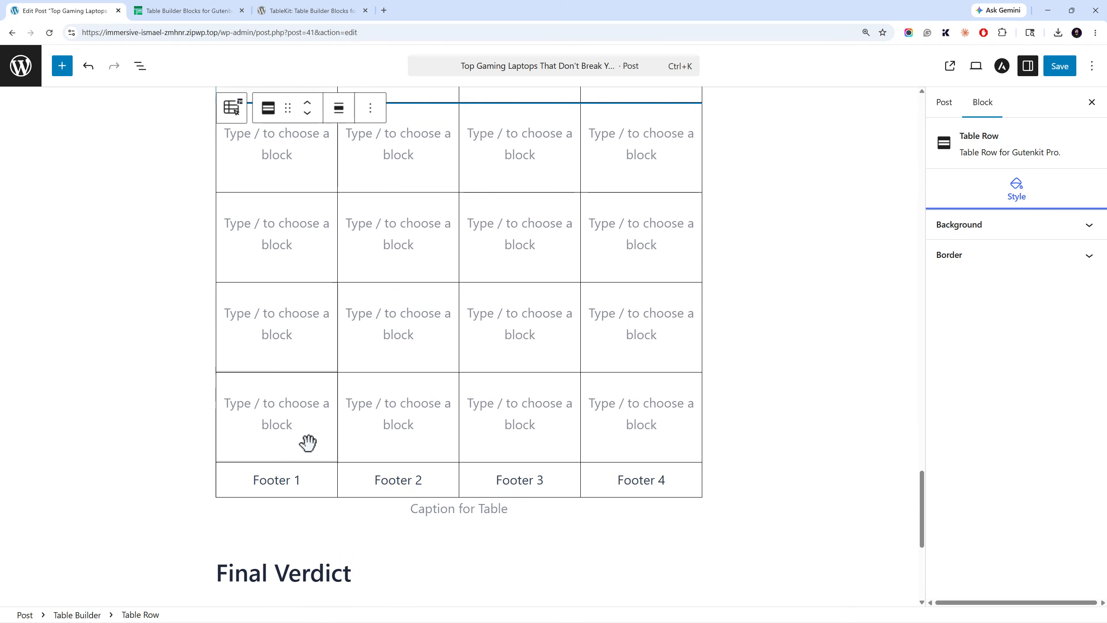
pyautogui.click(604, 420)
pyautogui.moveTo(550, 400); pyautogui.dragTo(316, 227)
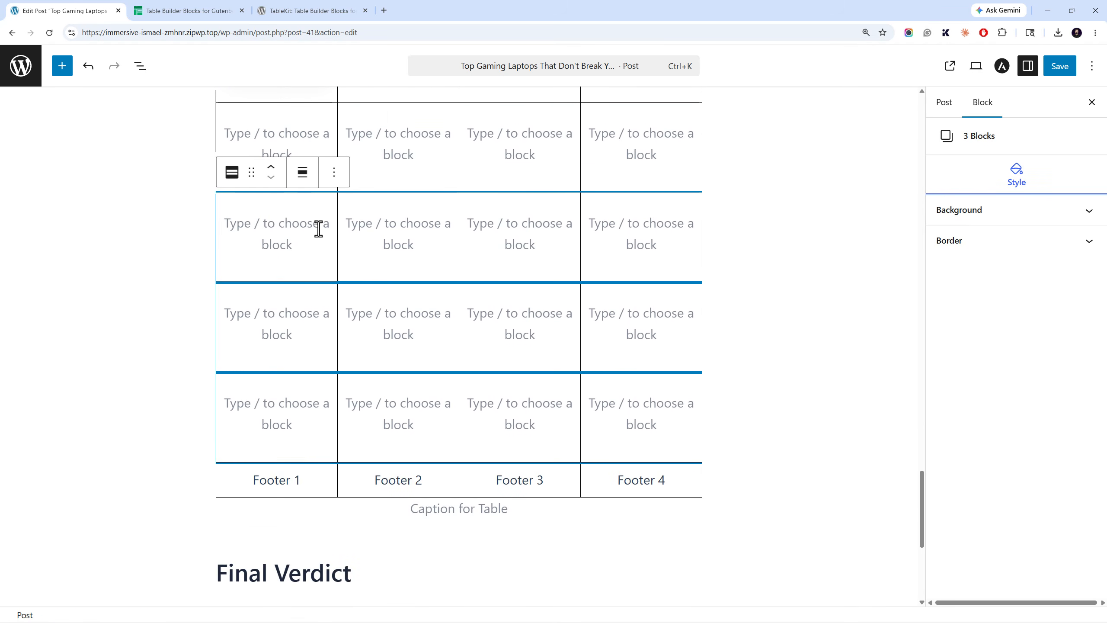
pyautogui.press('Delete')
pyautogui.scroll(3, 317, 222)
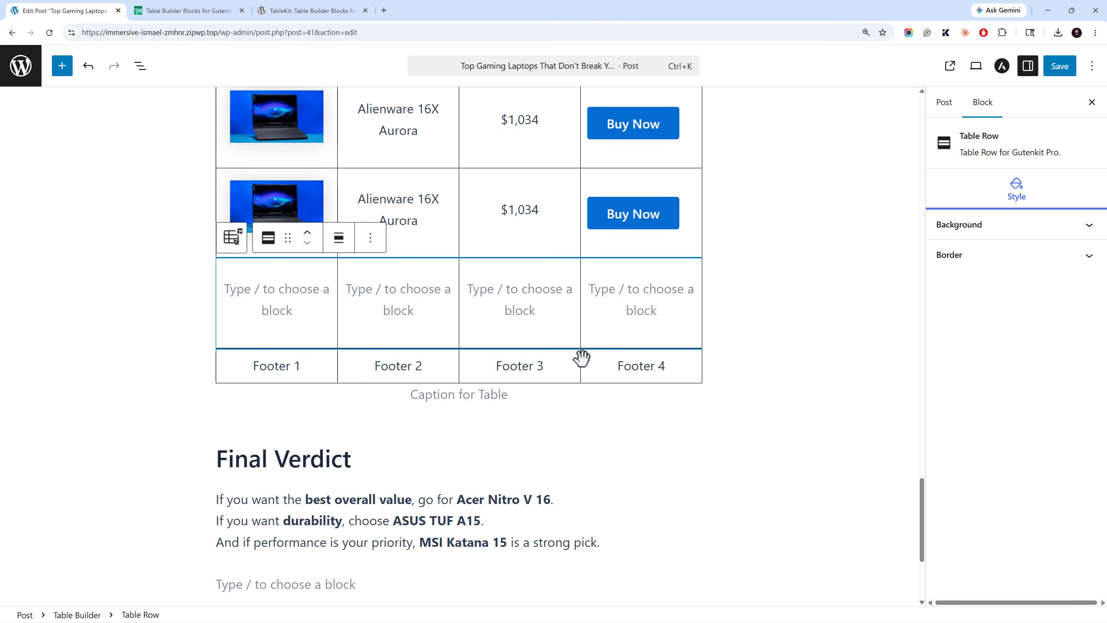
# - Select the remaining blank row above the table footer and delete it
pyautogui.click(595, 317)
pyautogui.moveTo(601, 312); pyautogui.dragTo(308, 295)
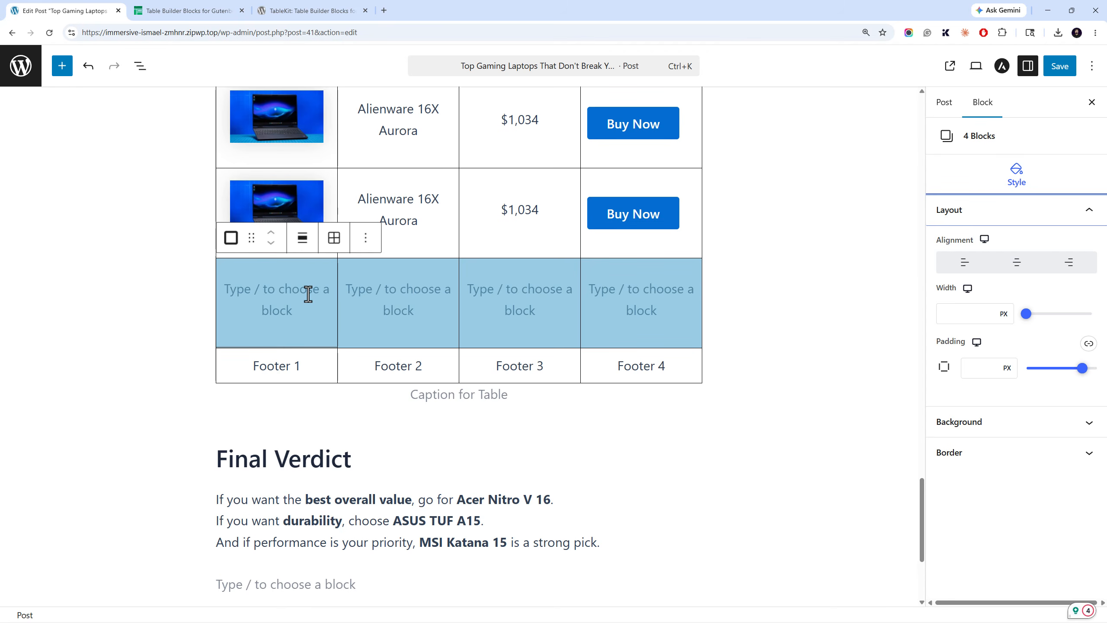
pyautogui.click(365, 295)
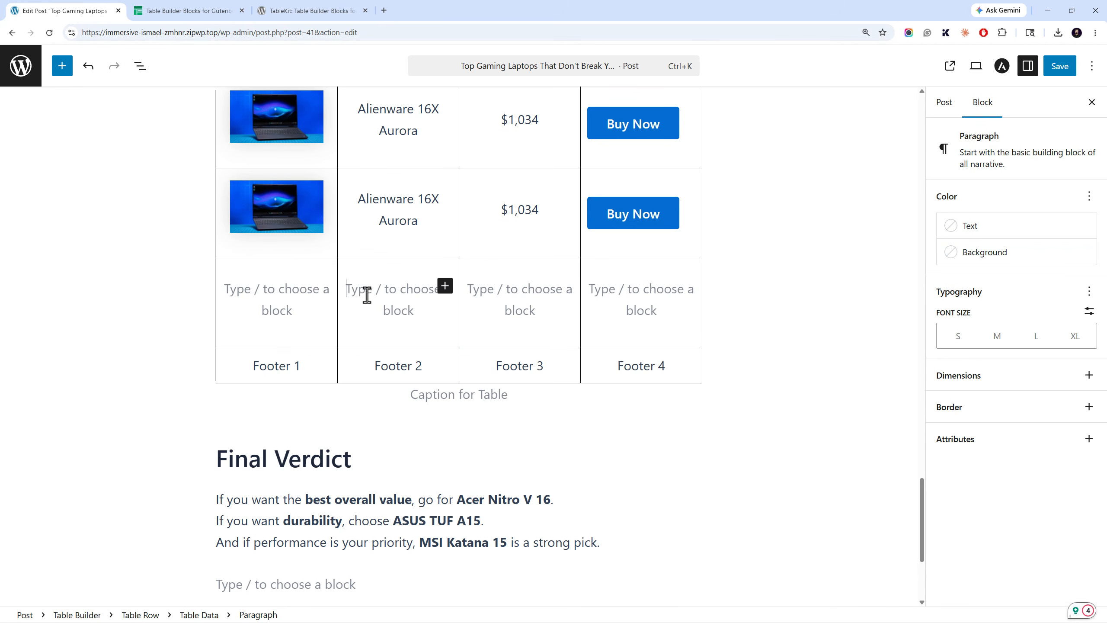
pyautogui.click(328, 289)
pyautogui.click(602, 312)
pyautogui.click(231, 398)
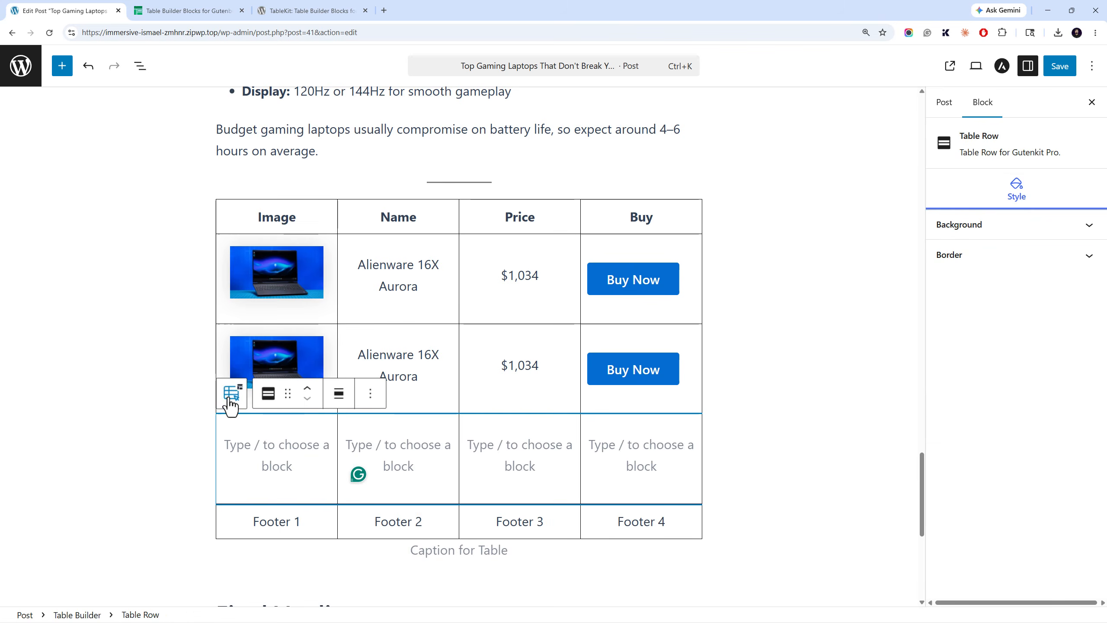
pyautogui.click(370, 398)
pyautogui.click(392, 352)
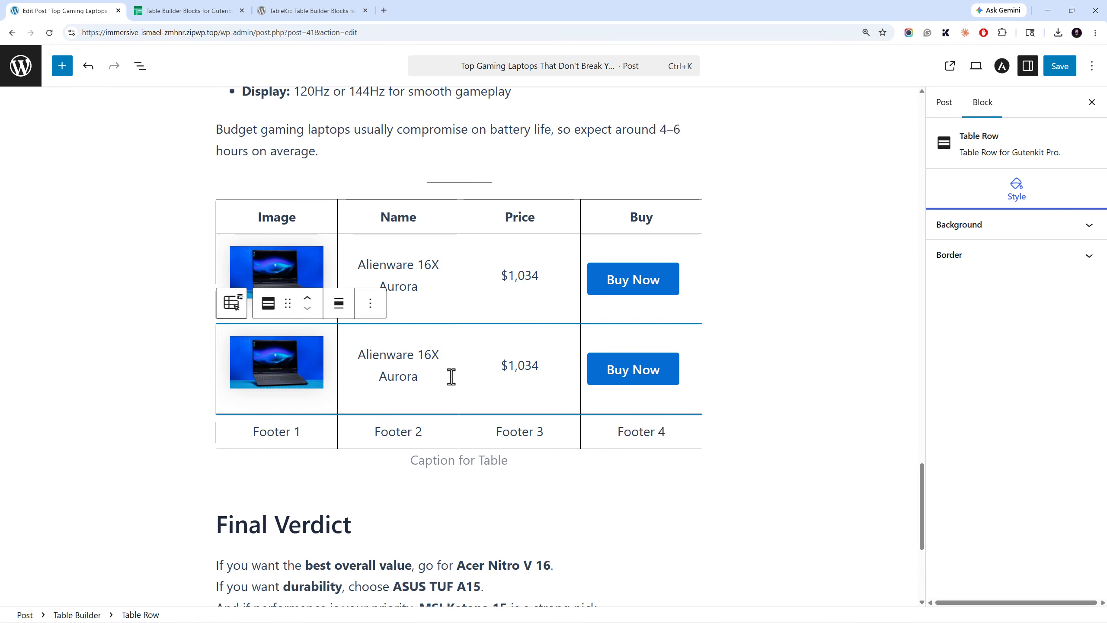
# - Replace the second laptop row's image, rename it Lenovo Legion 5i Gen 10 and set its price to $1,870
pyautogui.click(535, 380)
pyautogui.click(357, 355)
pyautogui.click(286, 354)
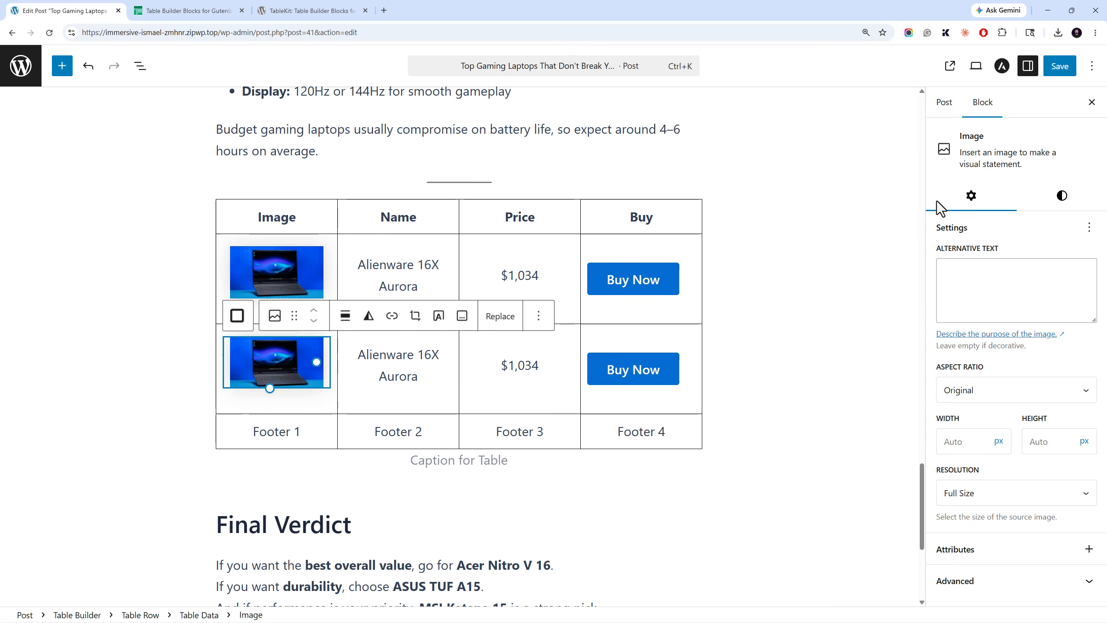
pyautogui.click(490, 317)
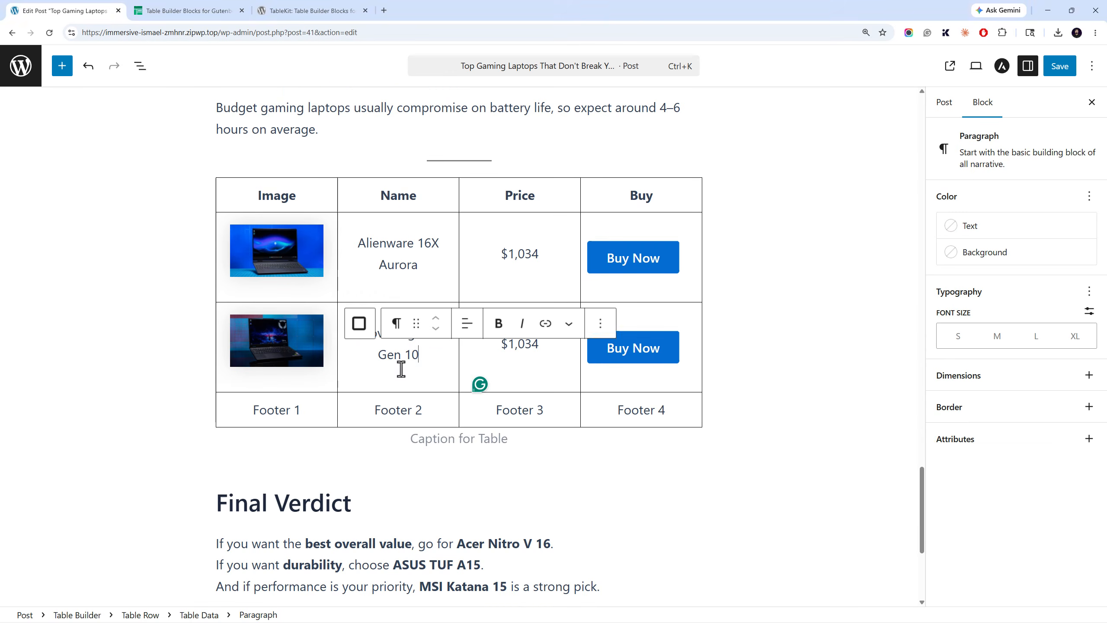
pyautogui.doubleClick(510, 344)
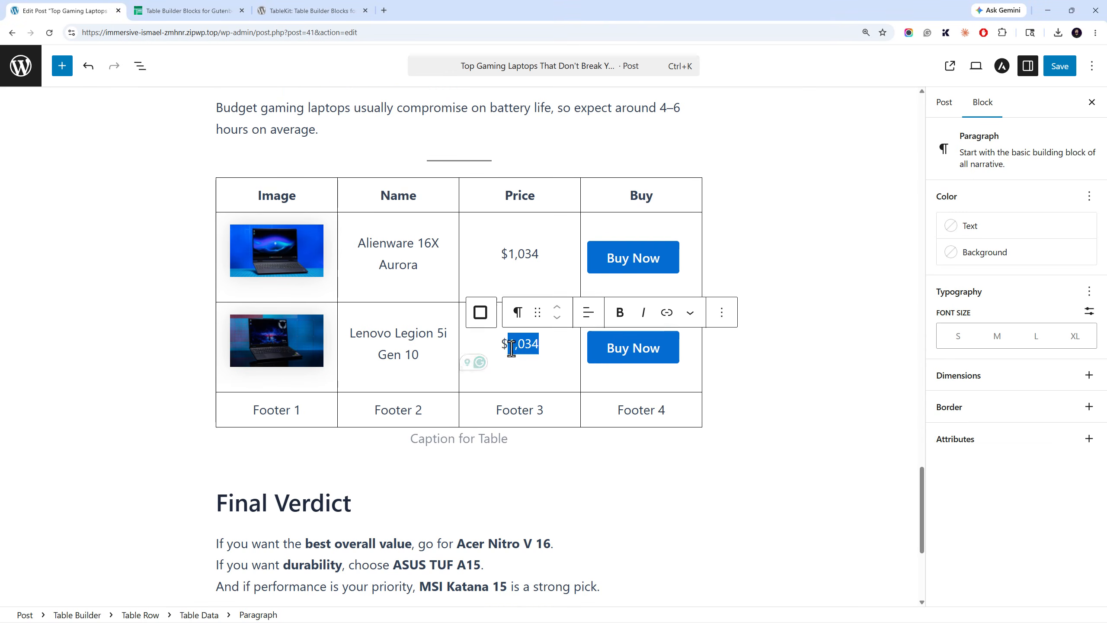
pyautogui.click(420, 383)
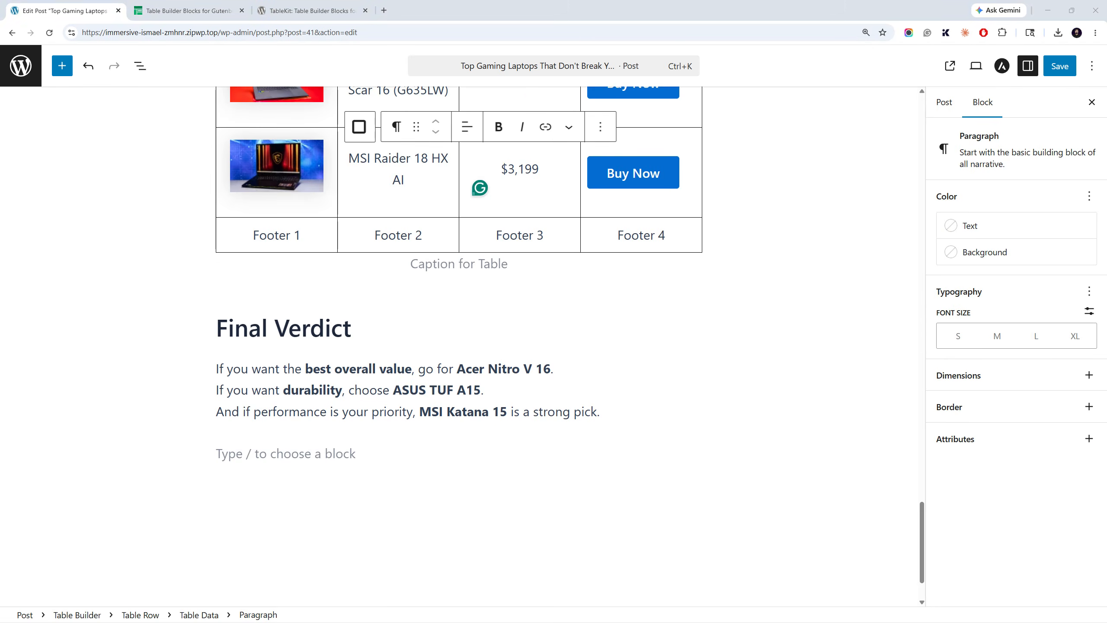
# - Set the MSI Raider 18 HX AI price to $3,899 and fill the last row with the Razer Blade 14 (2025) image, name and $2,299 price
pyautogui.click(518, 167)
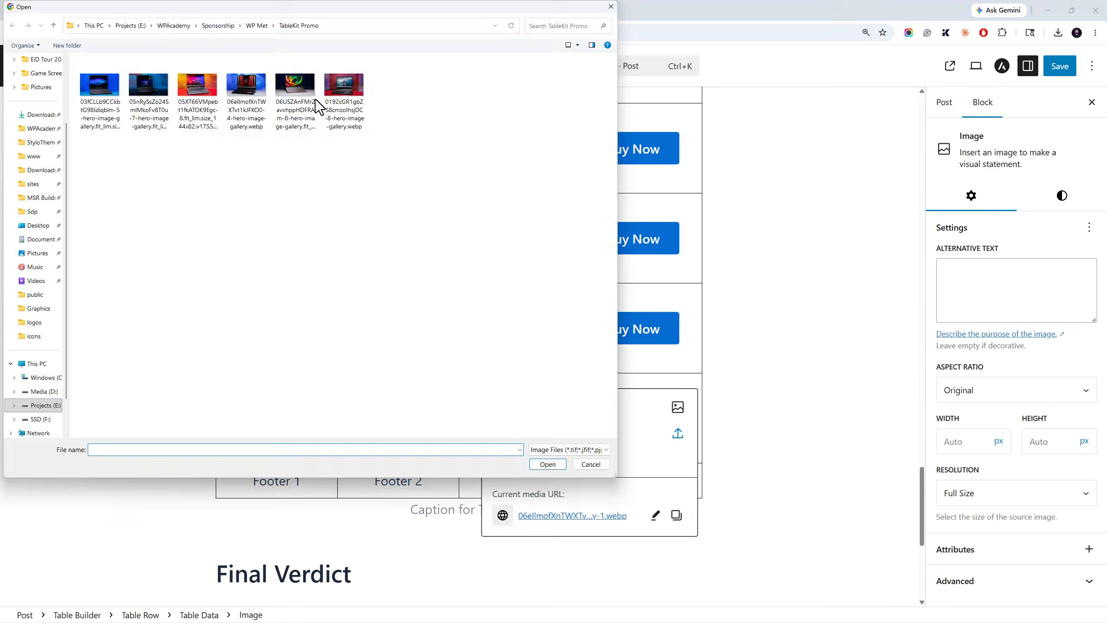
pyautogui.doubleClick(320, 106)
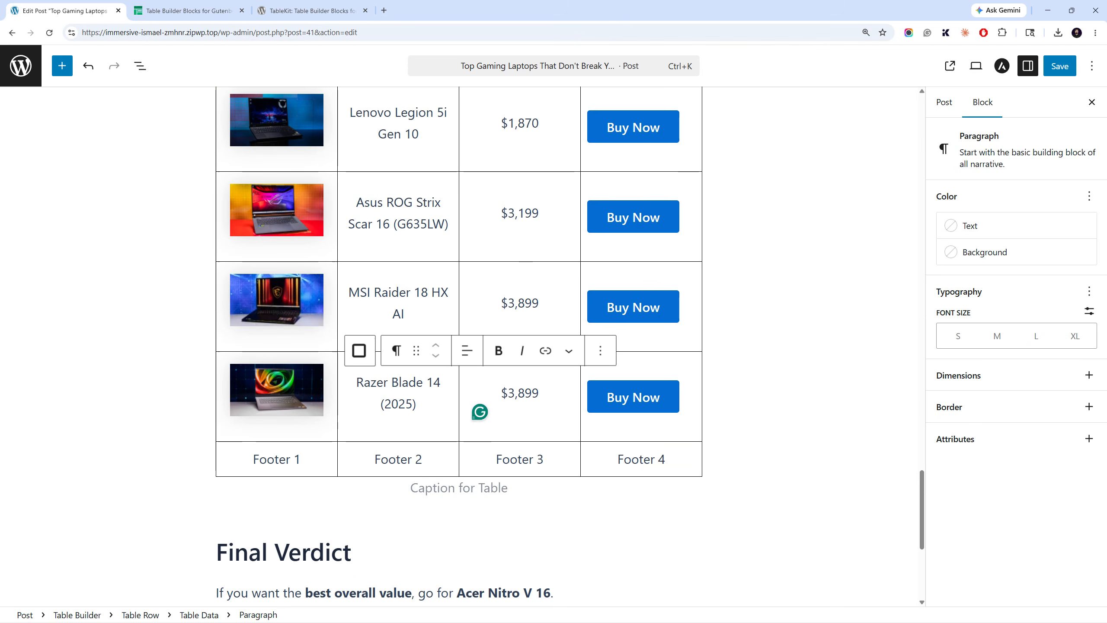
pyautogui.click(509, 391)
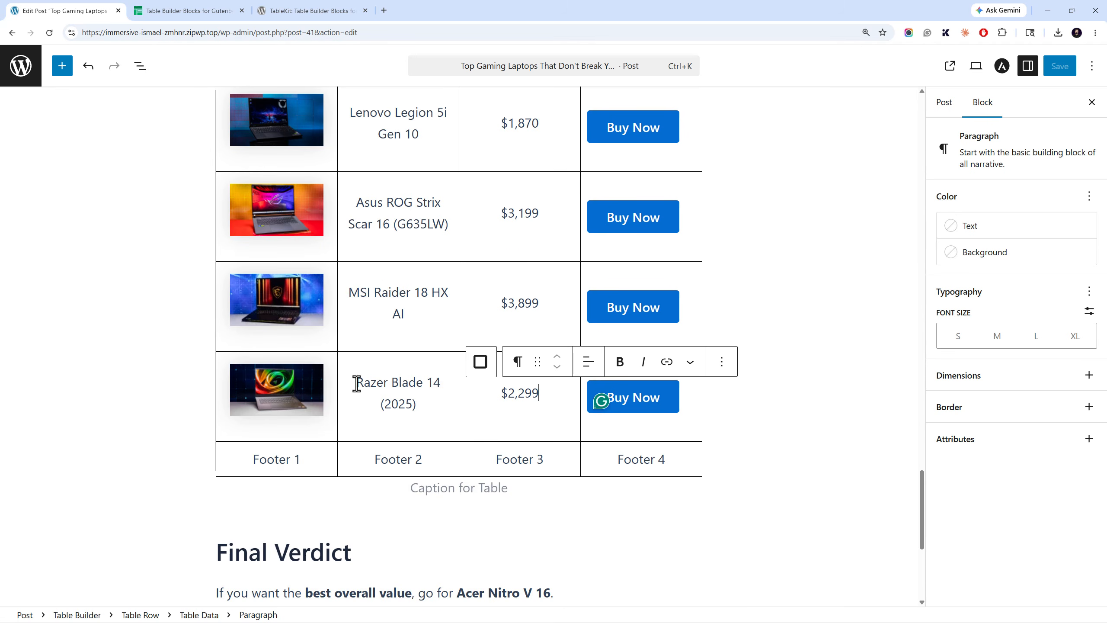
# - Review the images, names, prices and buy buttons in all laptop rows of the table
pyautogui.scroll(5, 361, 376)
pyautogui.scroll(-3, 361, 379)
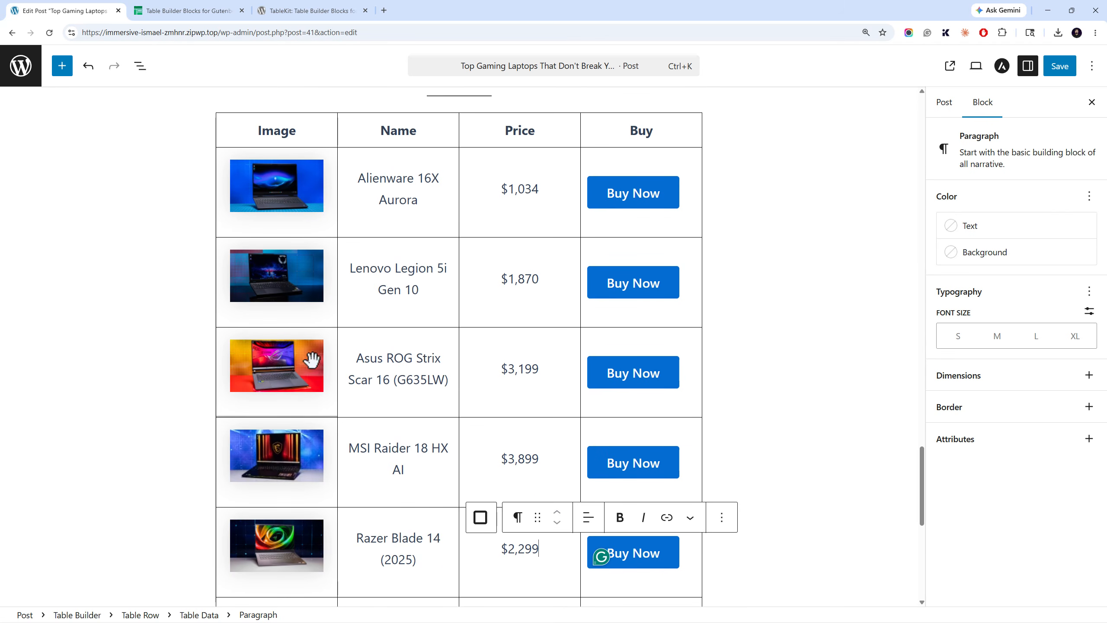
pyautogui.scroll(3, 246, 265)
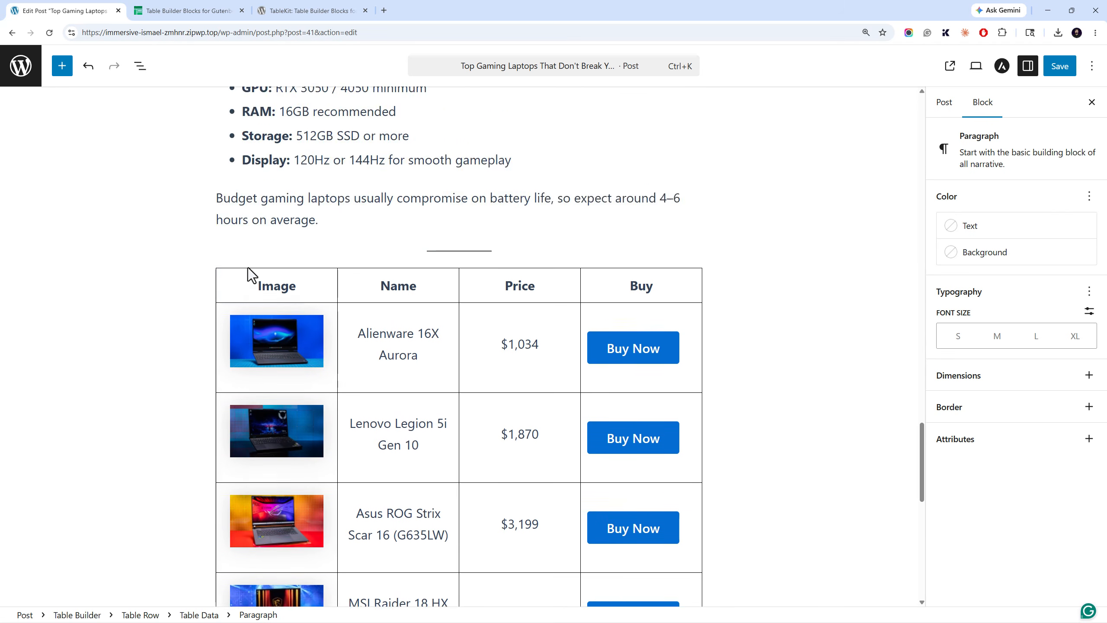
pyautogui.scroll(-3, 257, 257)
pyautogui.scroll(3, 289, 293)
pyautogui.scroll(-5, 289, 293)
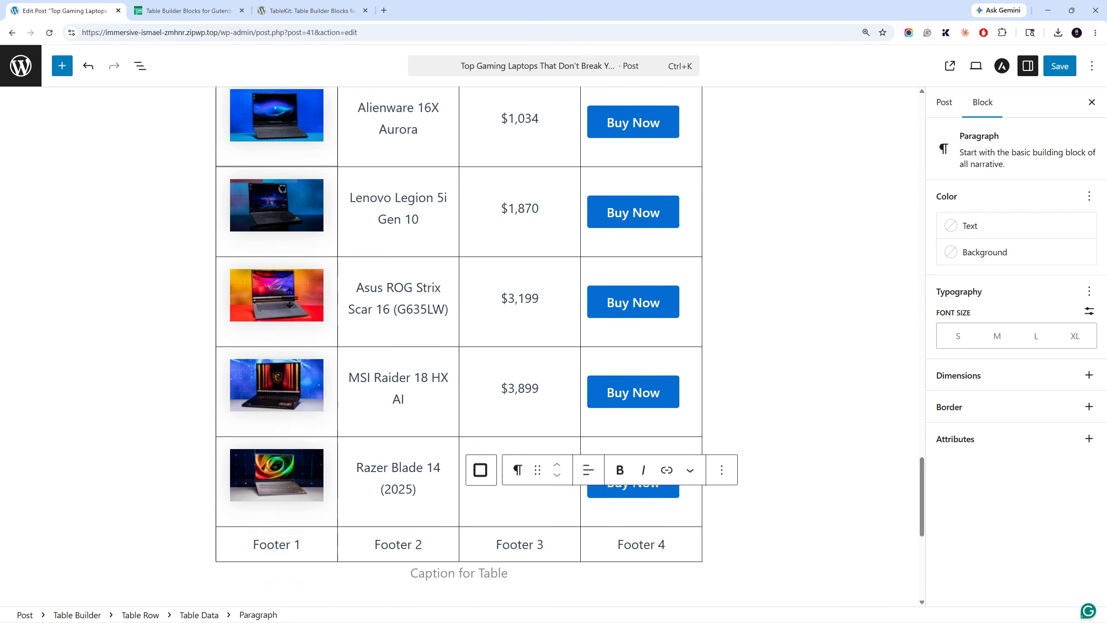
pyautogui.scroll(3, 289, 292)
pyautogui.scroll(3, 437, 330)
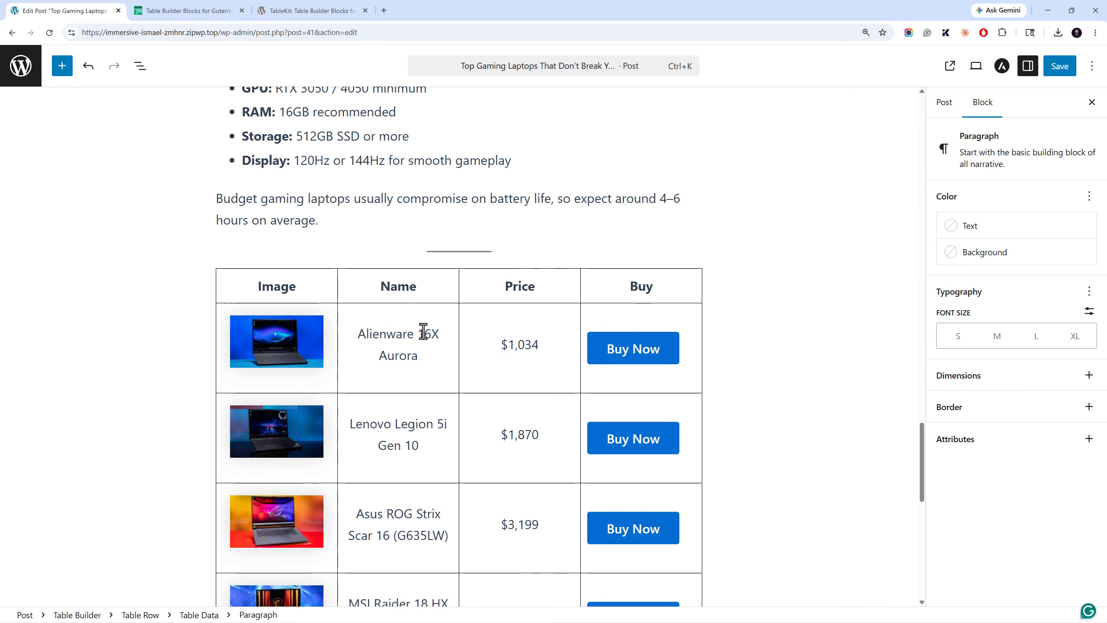
# - Select the table through its Image column and disable the table footer
pyautogui.click(266, 281)
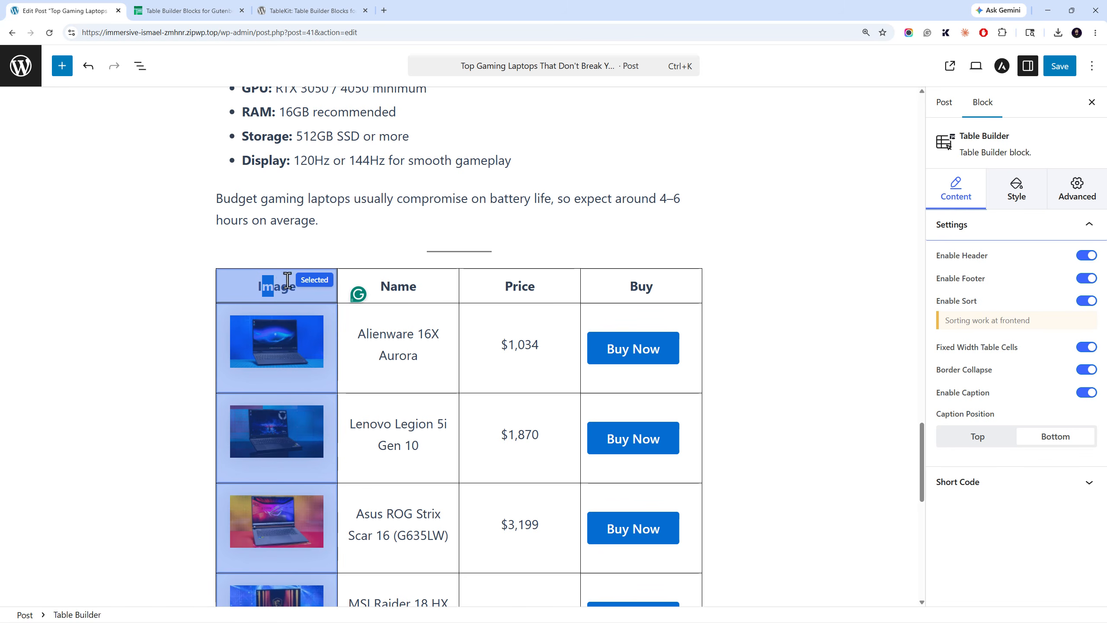
pyautogui.click(281, 286)
pyautogui.click(261, 286)
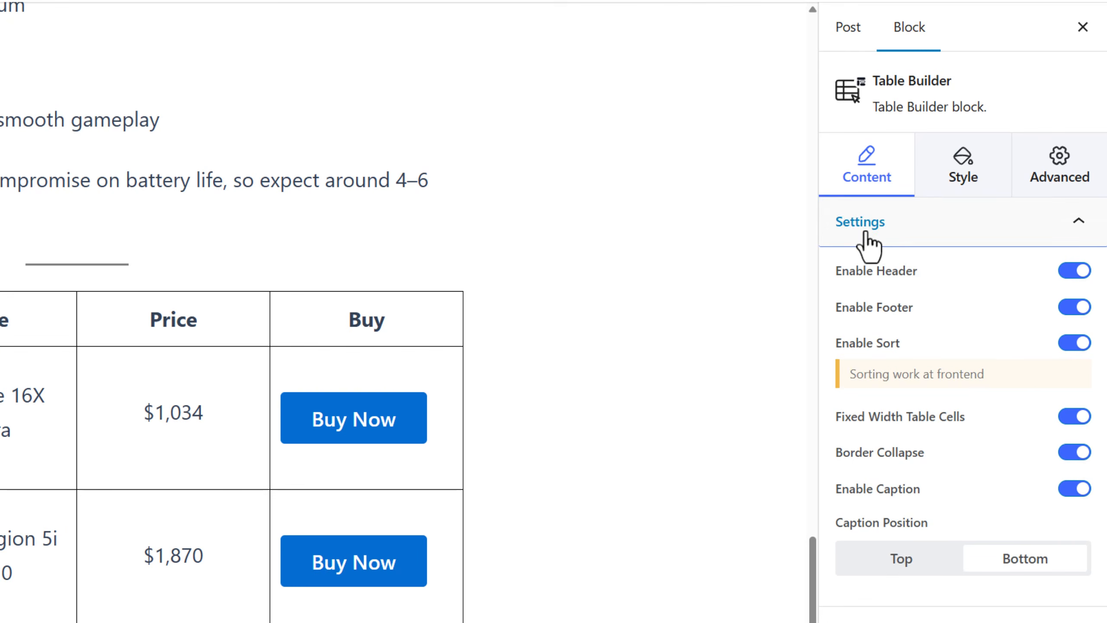
pyautogui.scroll(-5, 563, 312)
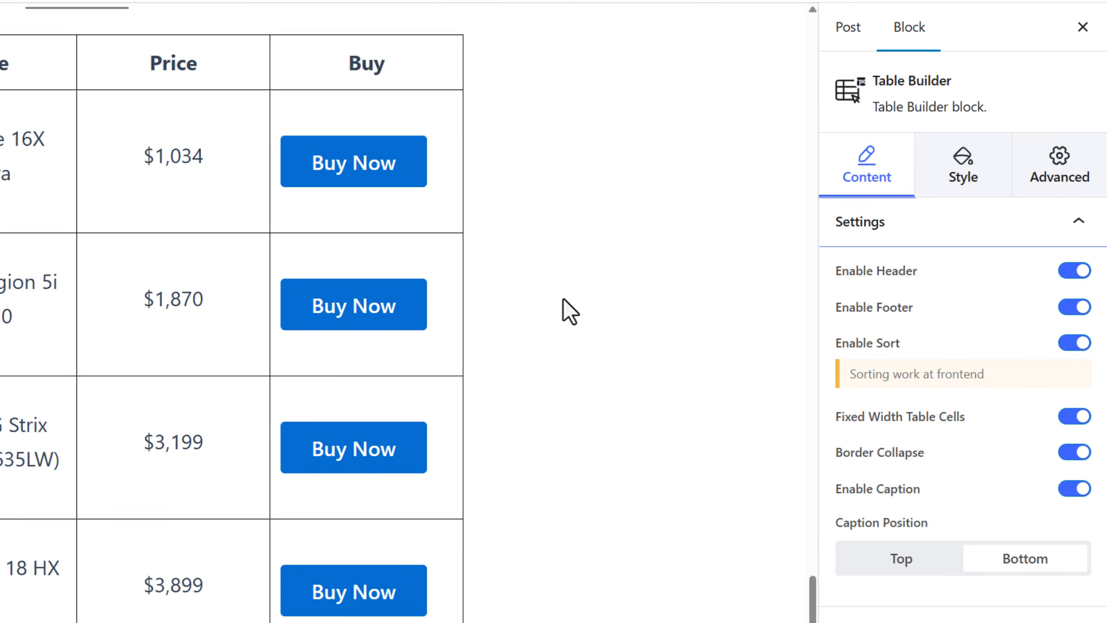
pyautogui.click(1076, 308)
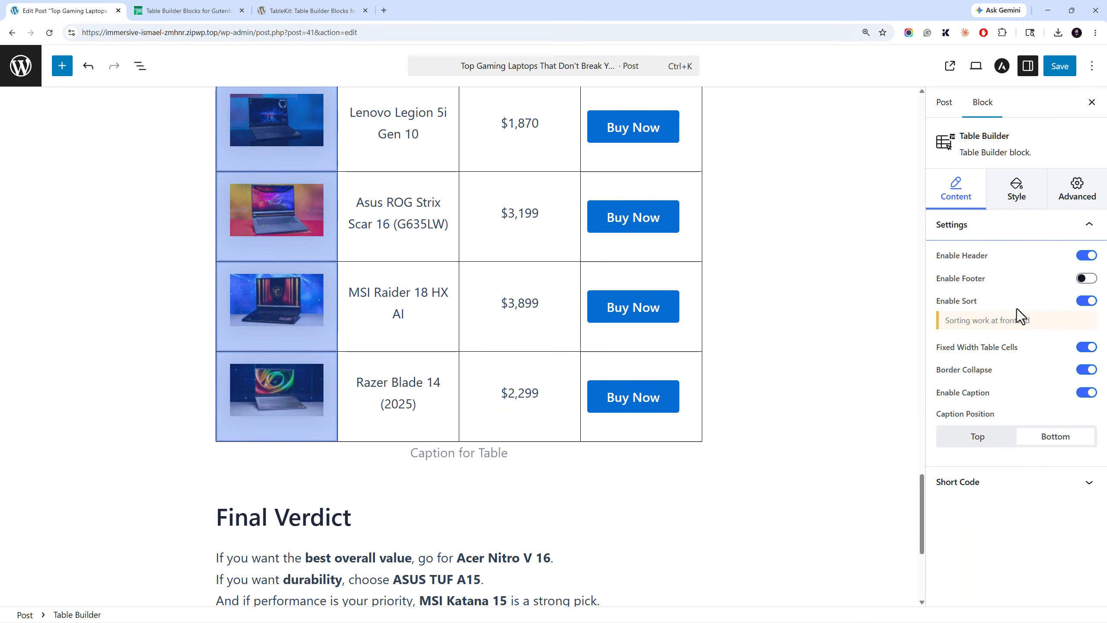
# - Select the Price column, try the table with Border Collapse turned off, and turn it back on
pyautogui.scroll(3, 867, 341)
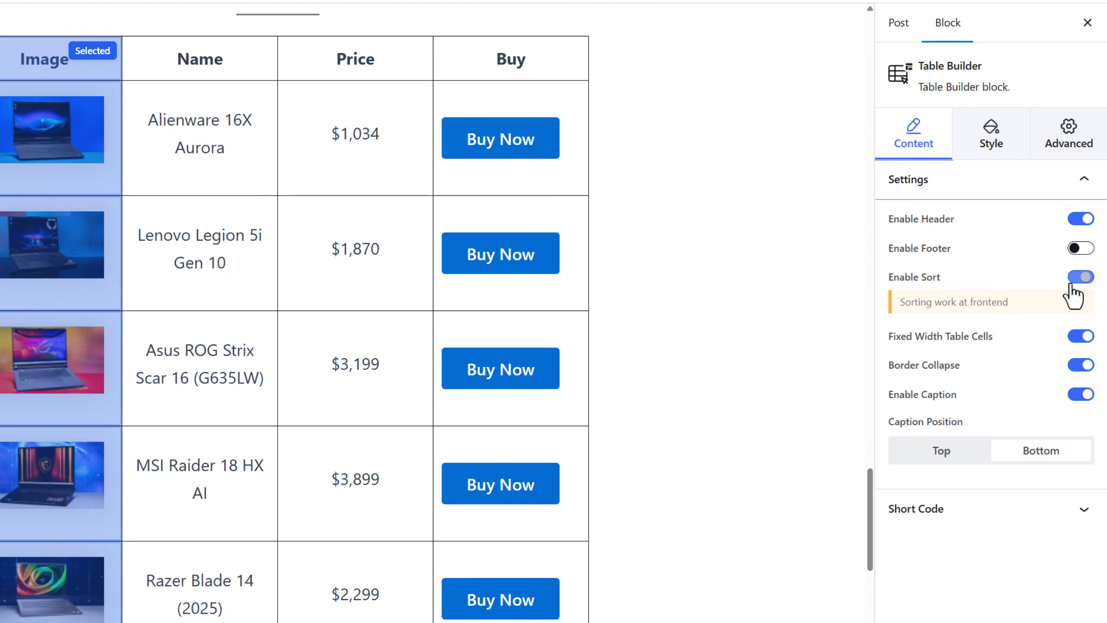
pyautogui.click(307, 104)
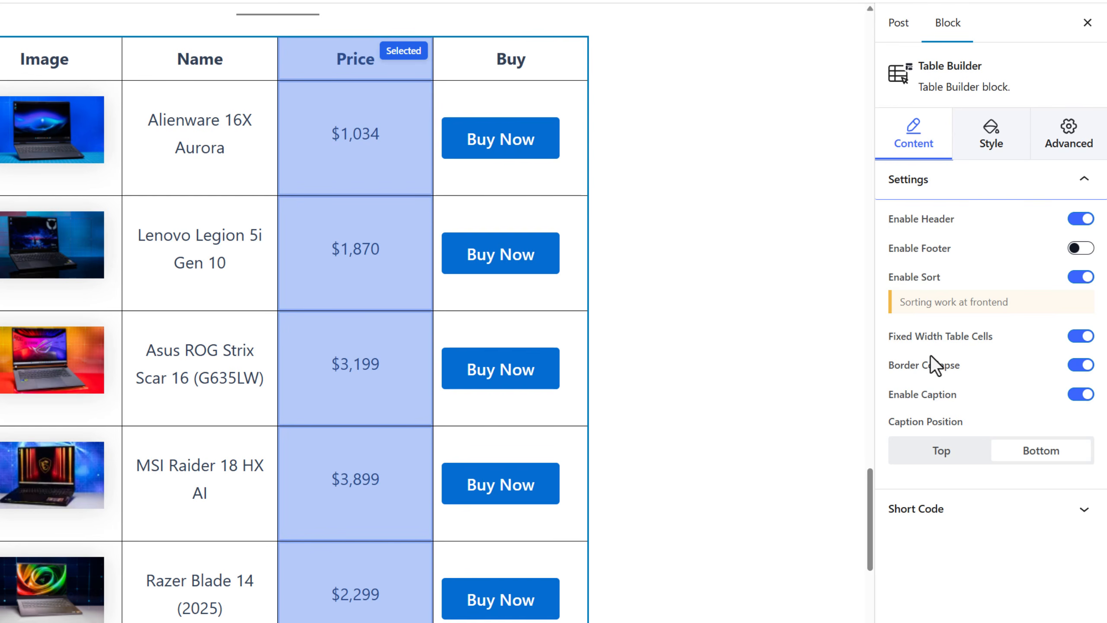
pyautogui.click(1087, 340)
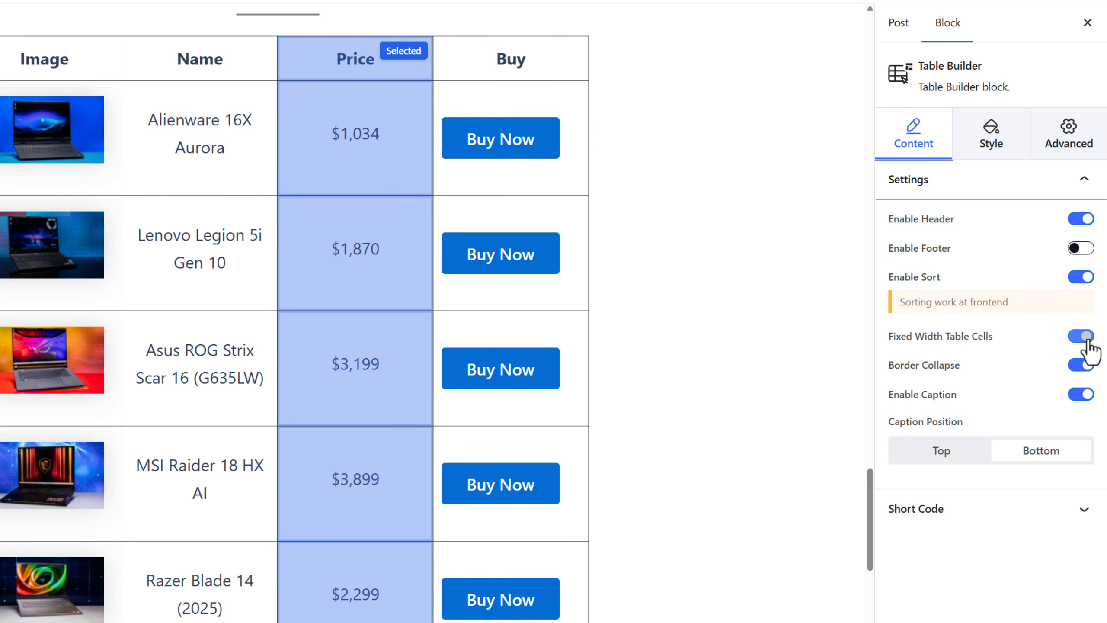
pyautogui.click(1075, 368)
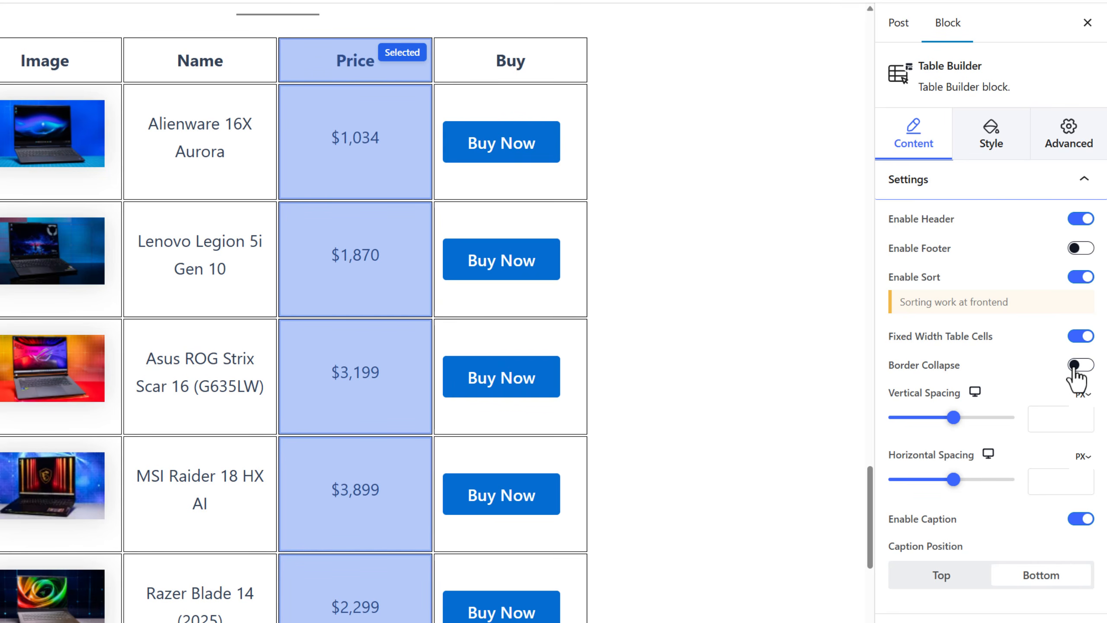
pyautogui.click(1075, 369)
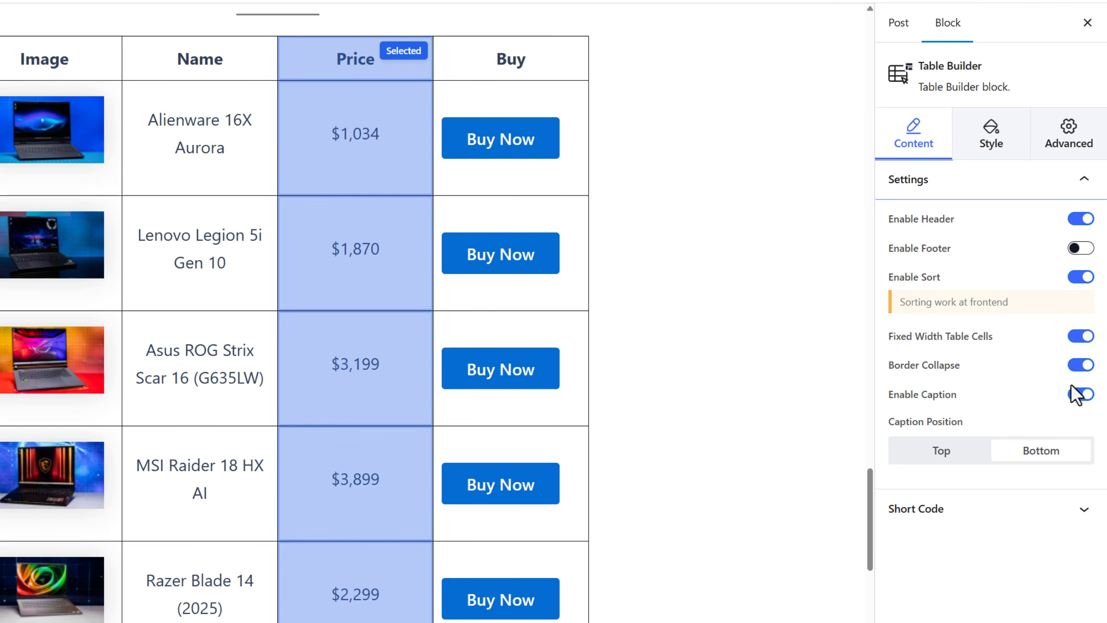
# - Disable the table caption and show the table's generated shortcode
pyautogui.scroll(-5, 492, 388)
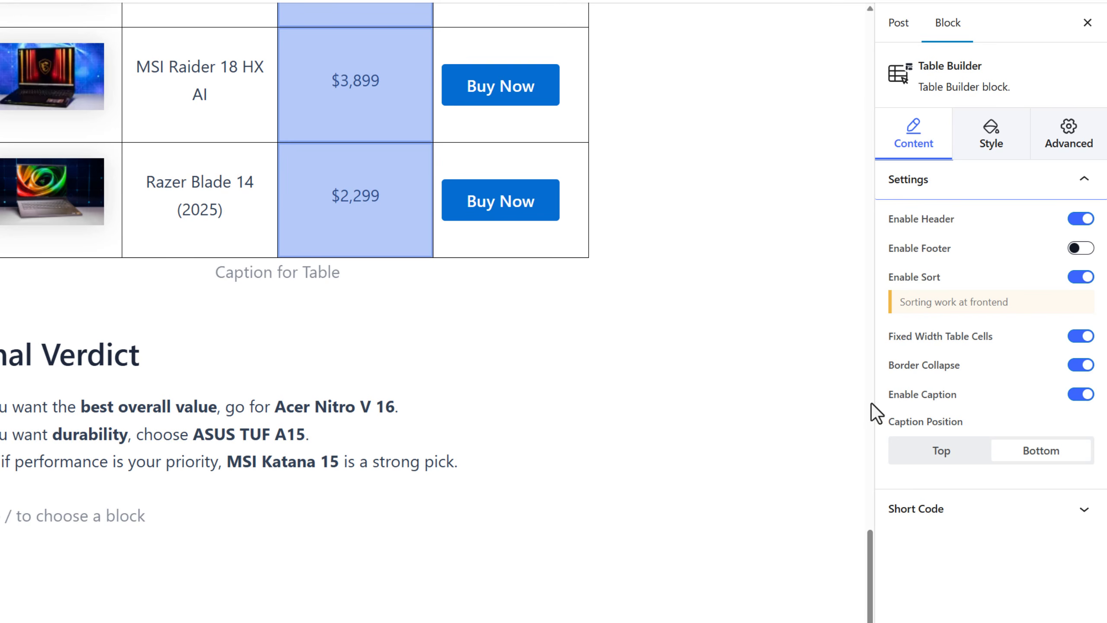
pyautogui.click(1075, 395)
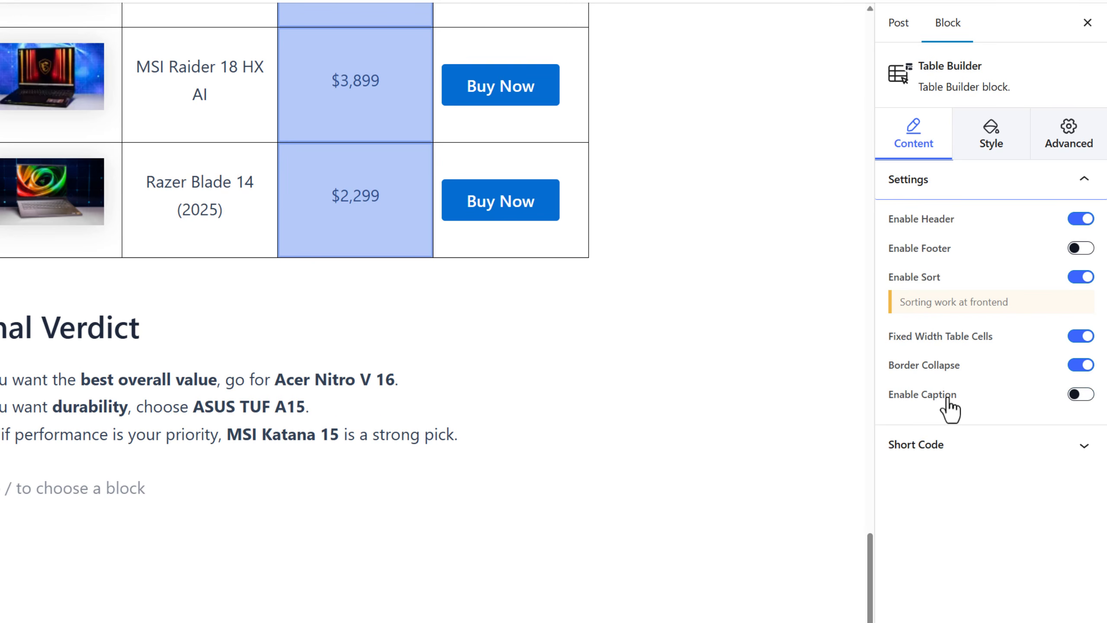
pyautogui.click(941, 444)
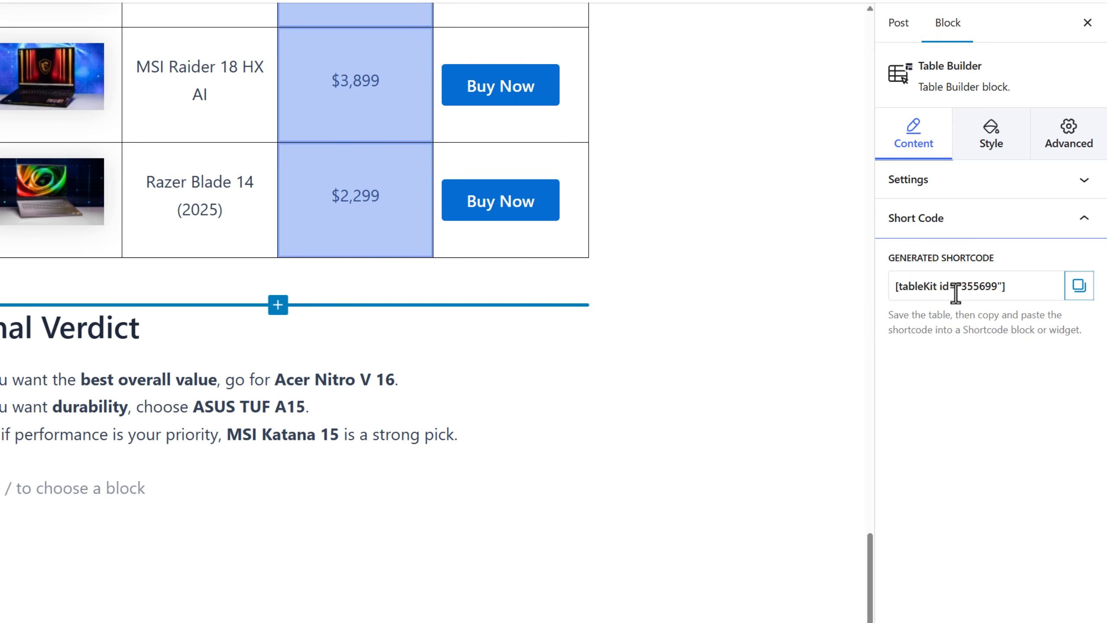
pyautogui.scroll(8, 593, 291)
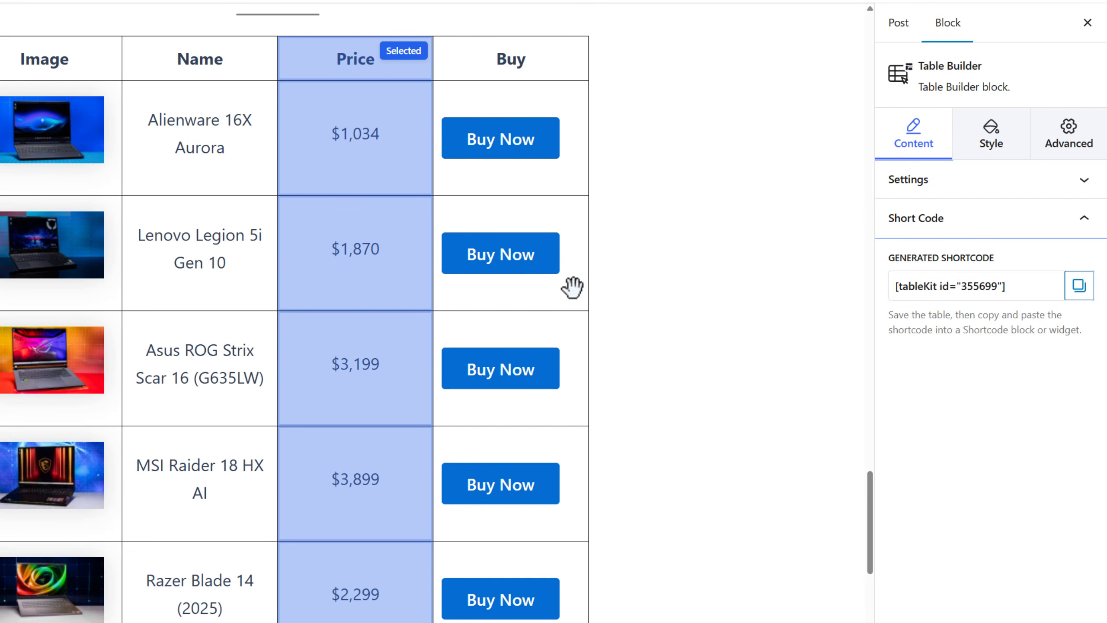
# - Try left alignment in the table's common style settings and restore center alignment
pyautogui.click(1020, 192)
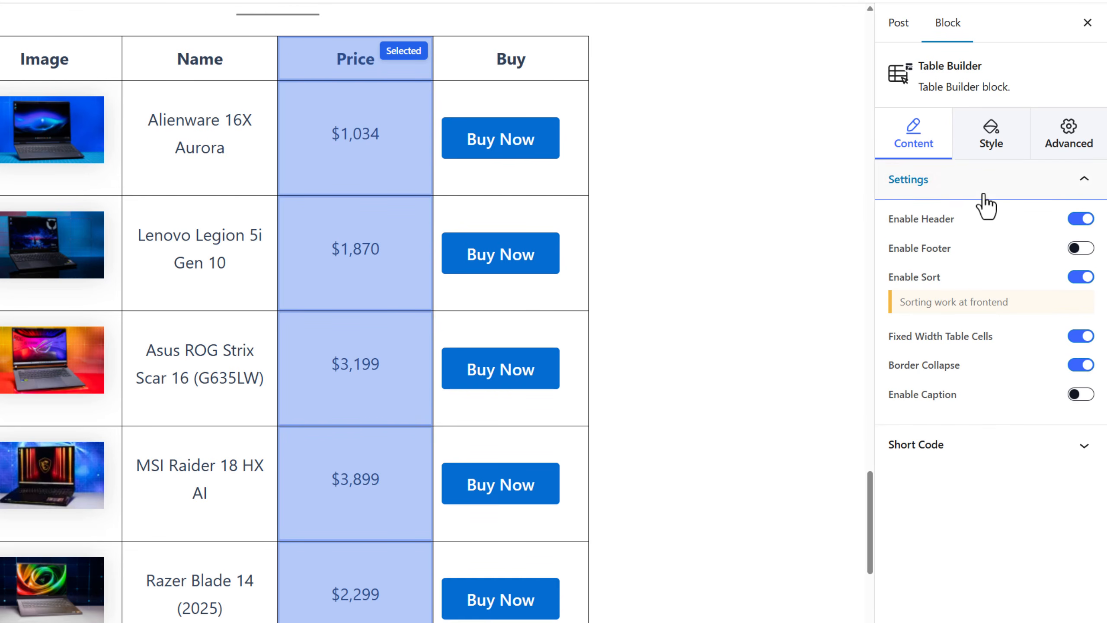
pyautogui.click(991, 150)
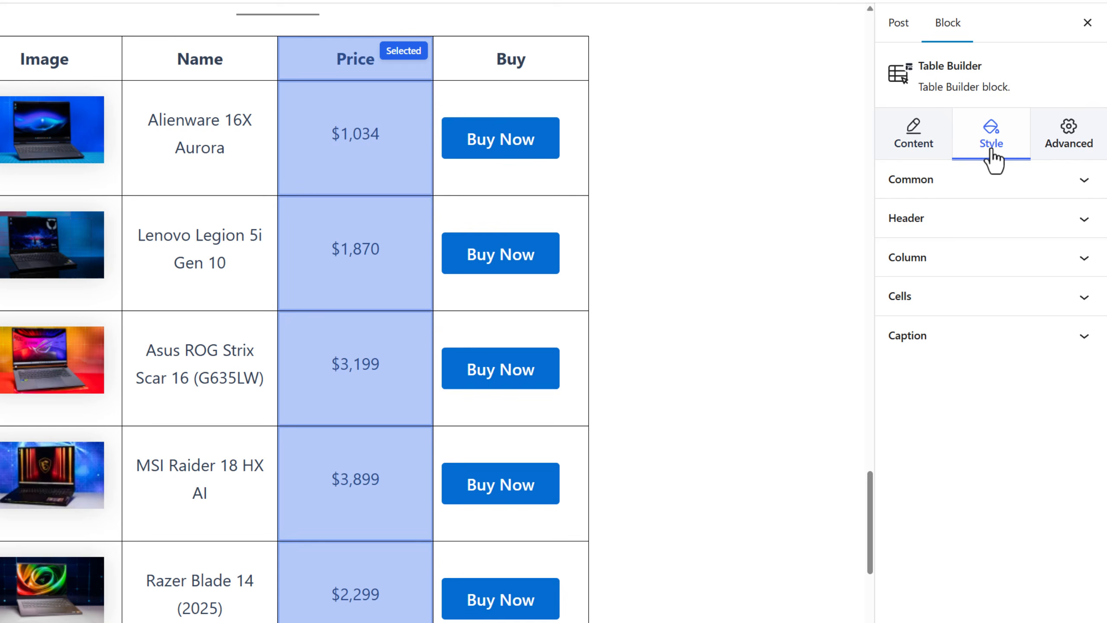
pyautogui.click(998, 192)
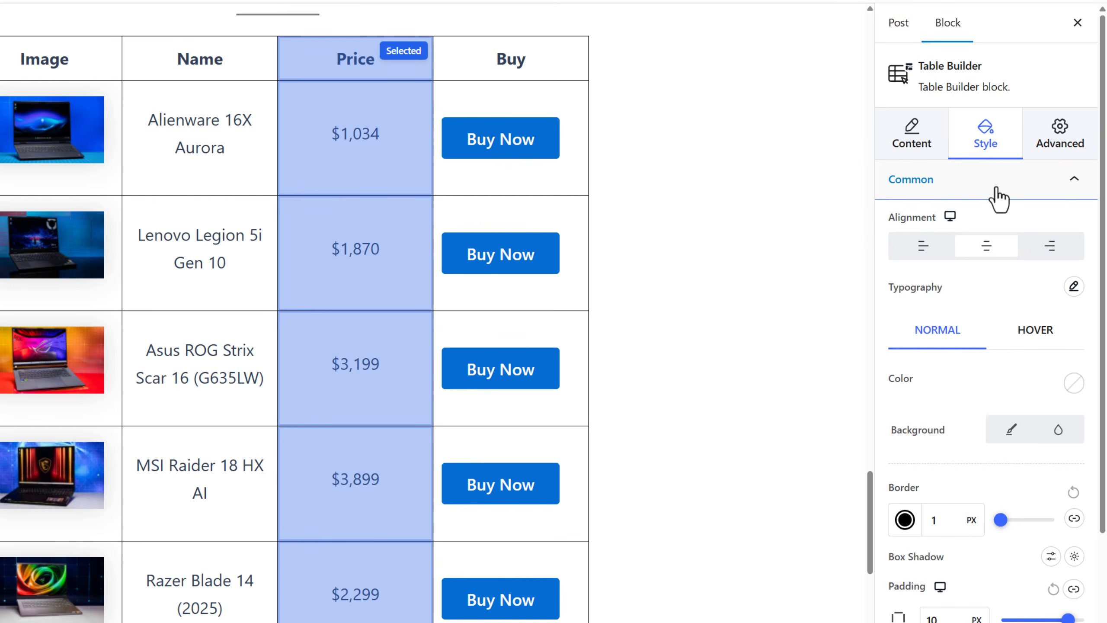
pyautogui.click(923, 246)
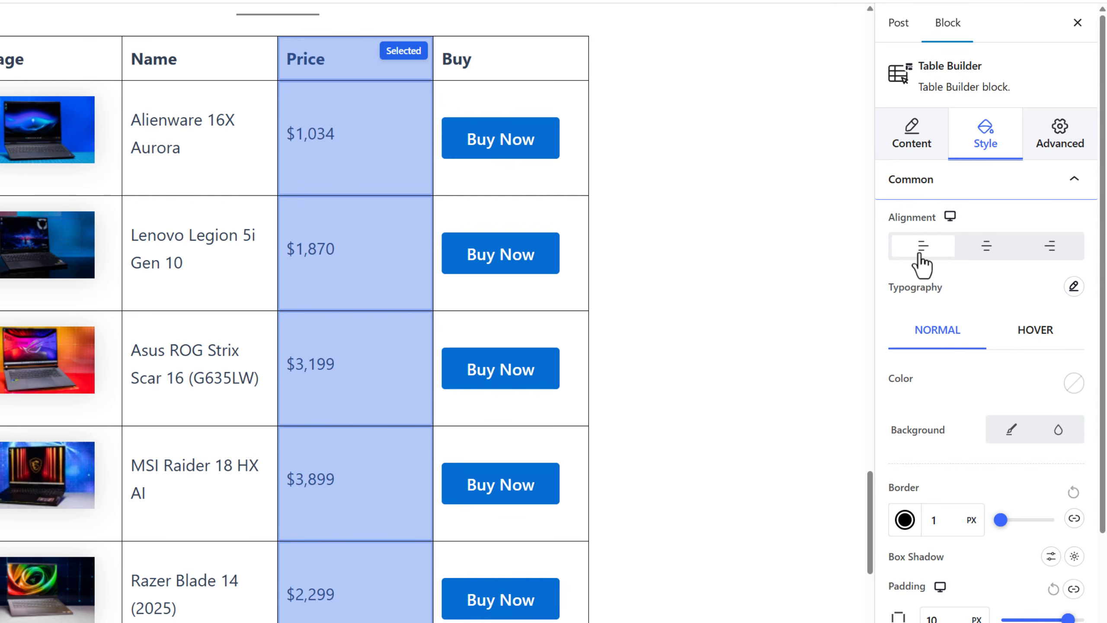
pyautogui.click(986, 251)
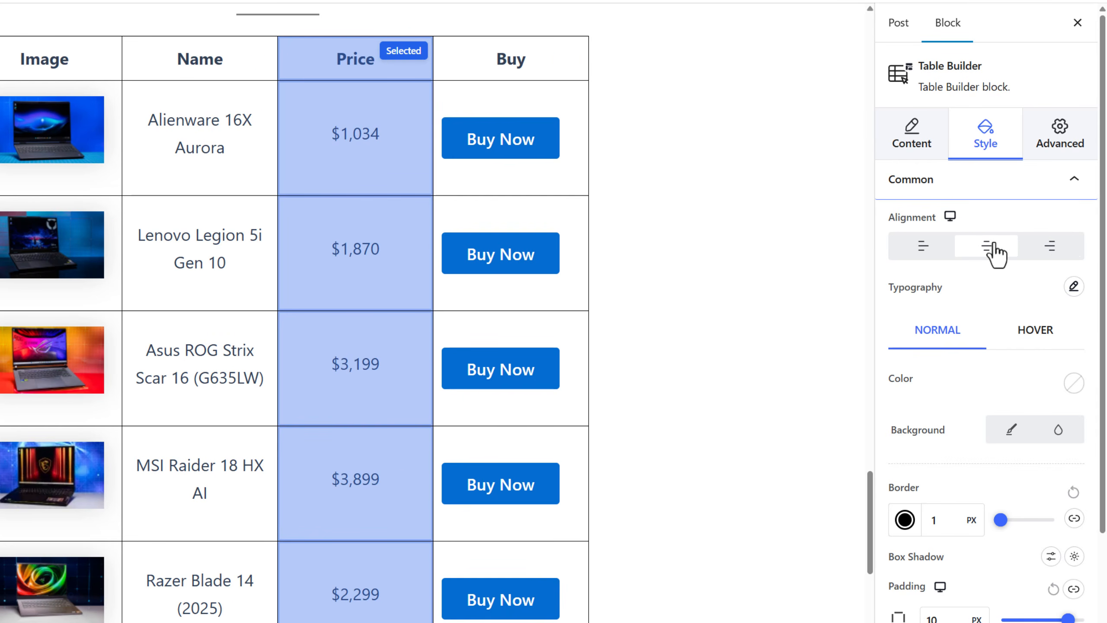
# - Try the Alternate Brand color for the table's common text, then set it to the near-black theme color in the normal state
pyautogui.scroll(-3, 996, 255)
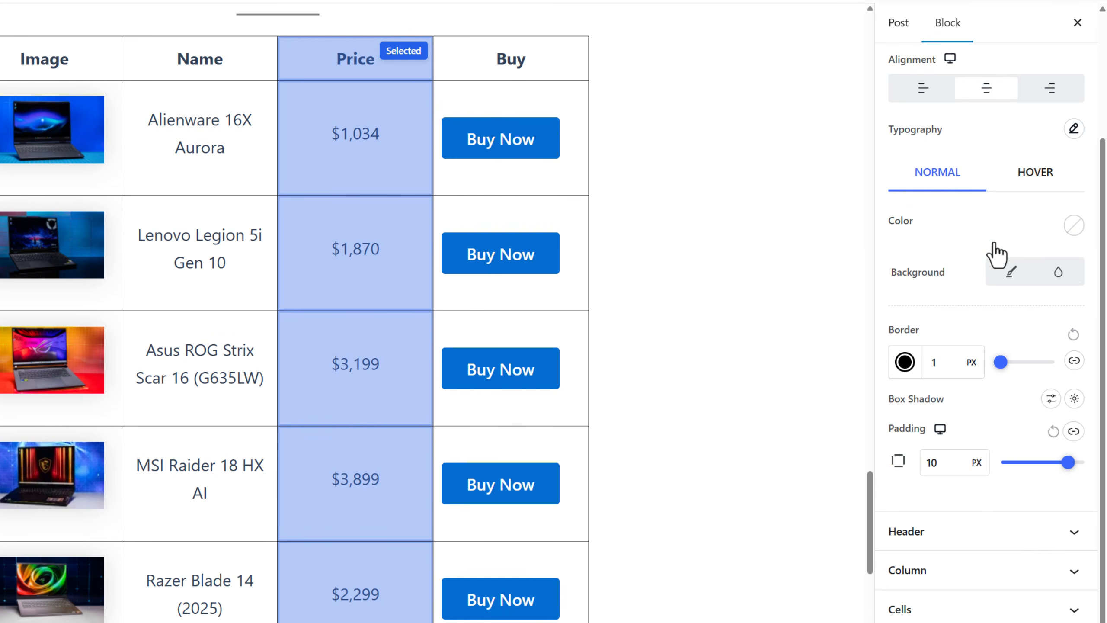
pyautogui.click(1008, 199)
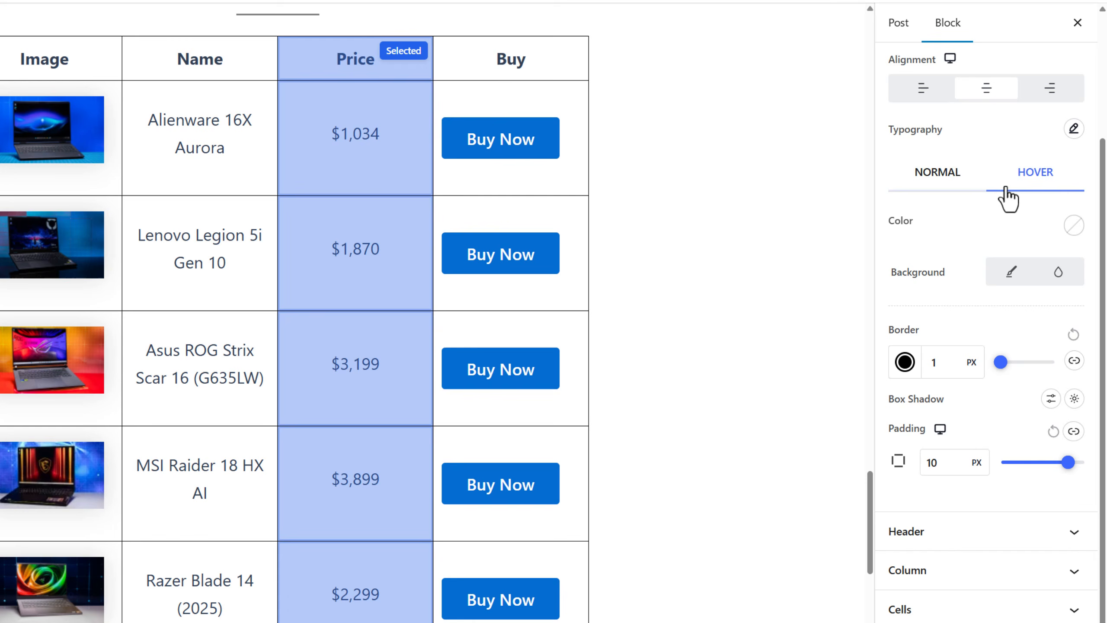
pyautogui.click(952, 193)
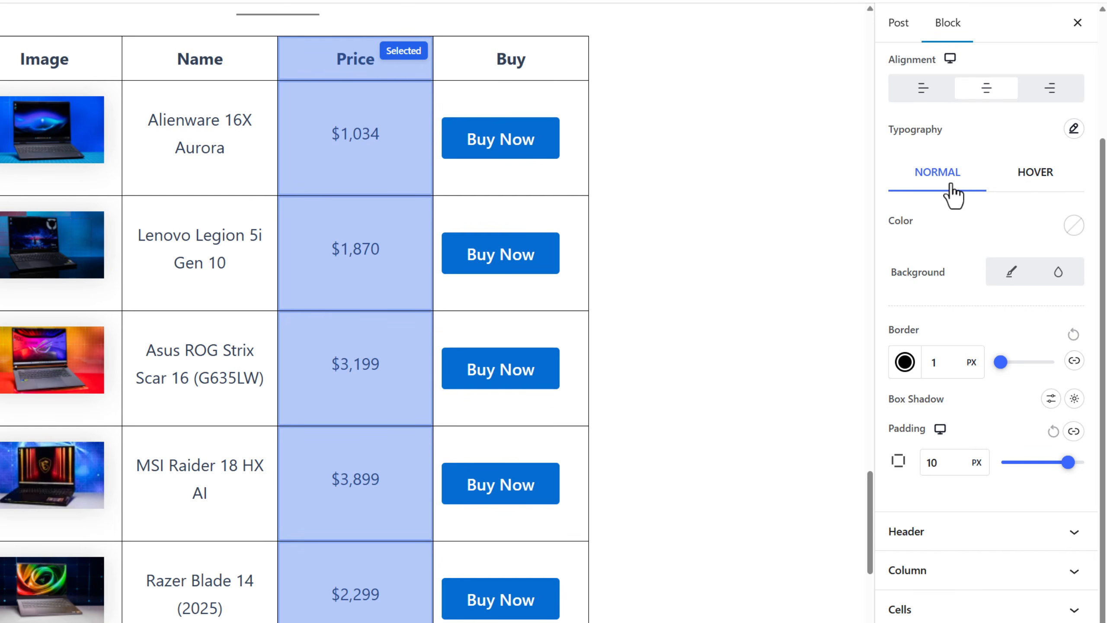
pyautogui.click(1073, 225)
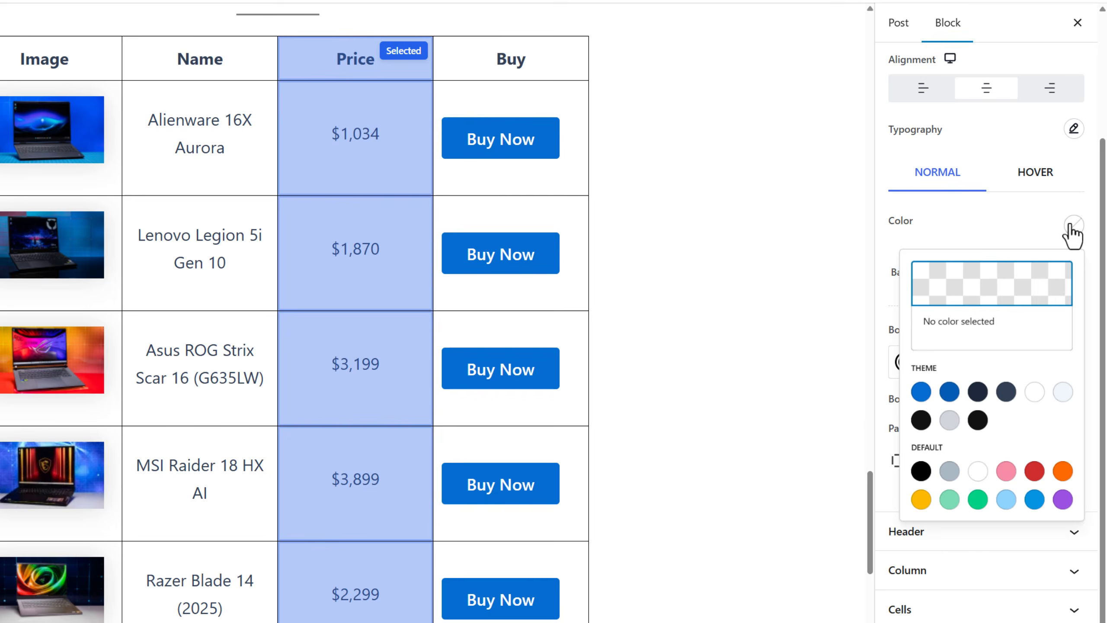
pyautogui.click(924, 424)
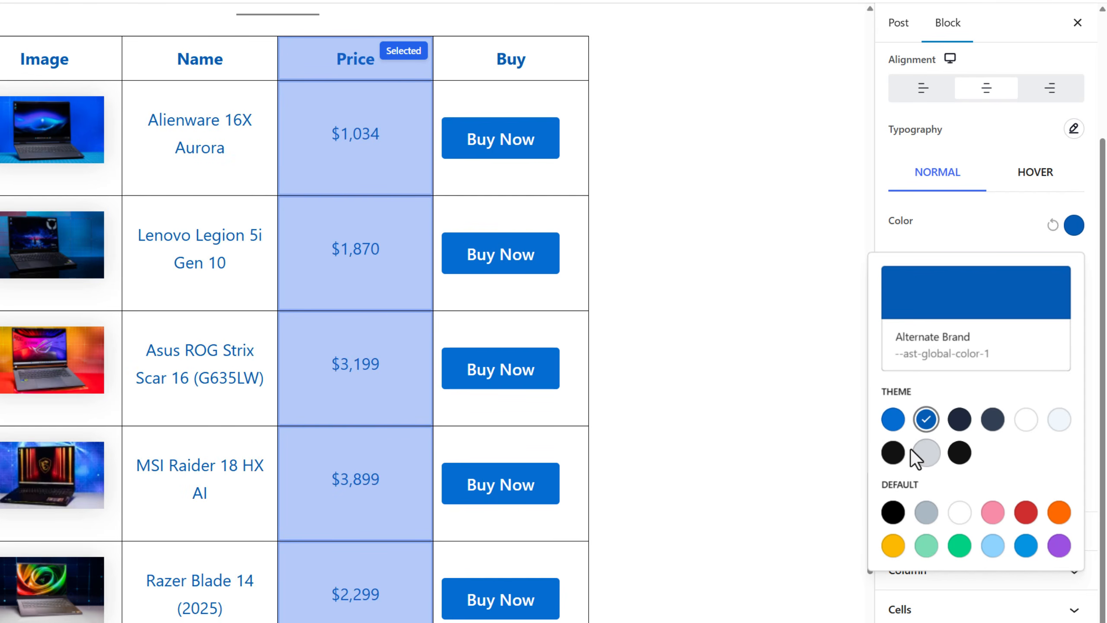
pyautogui.click(893, 452)
pyautogui.click(961, 237)
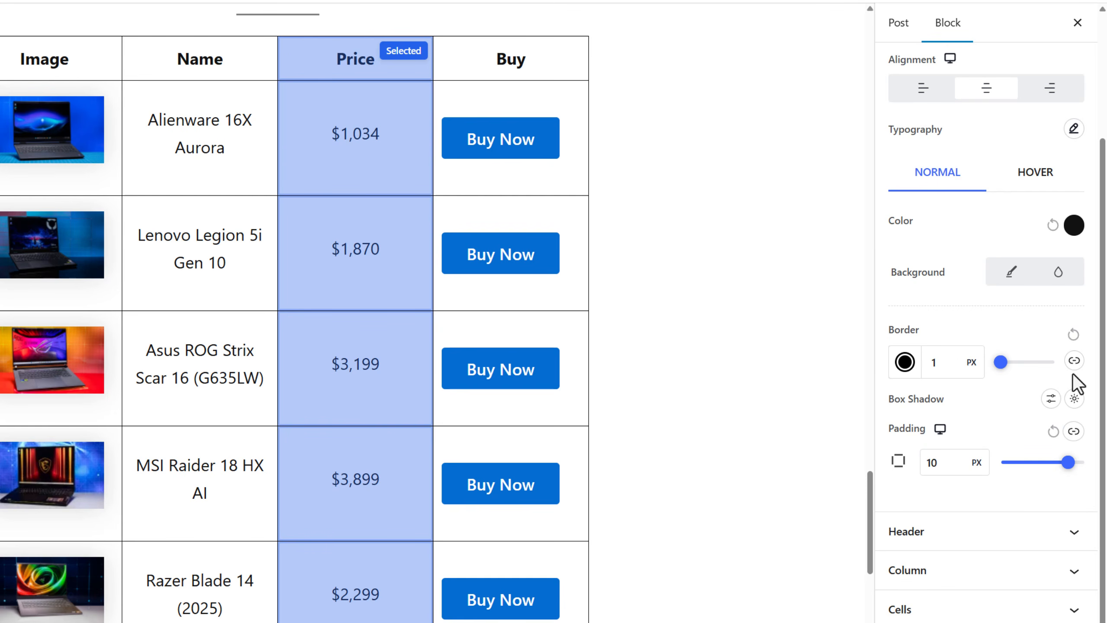
# - Try Secondary Background as the table's common border color, then set it to Subtle Background
pyautogui.click(971, 363)
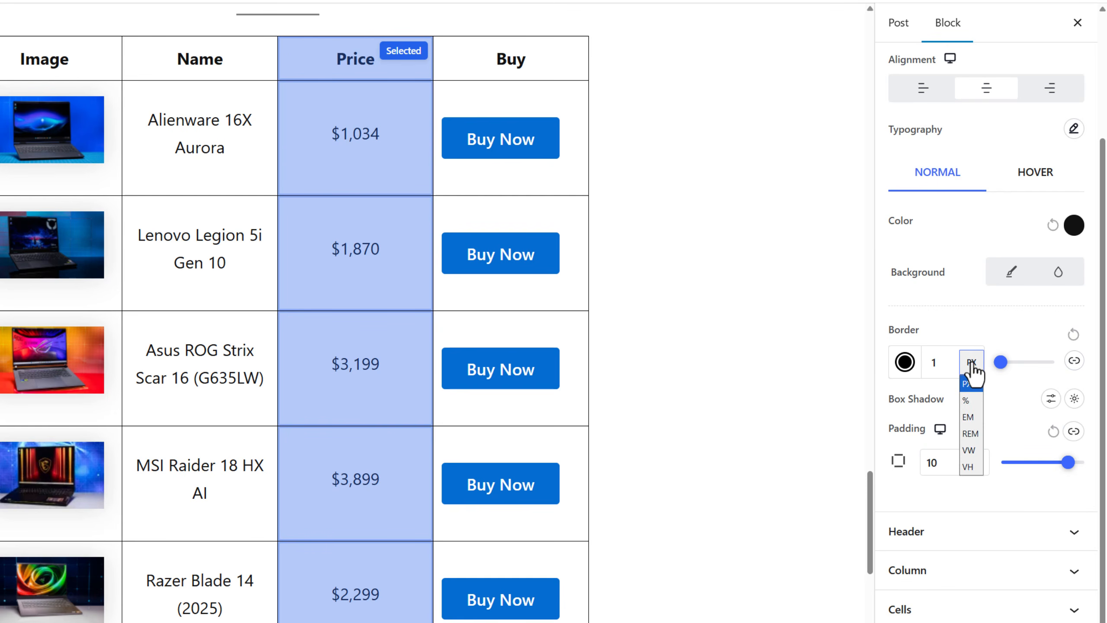
pyautogui.click(913, 371)
pyautogui.click(879, 131)
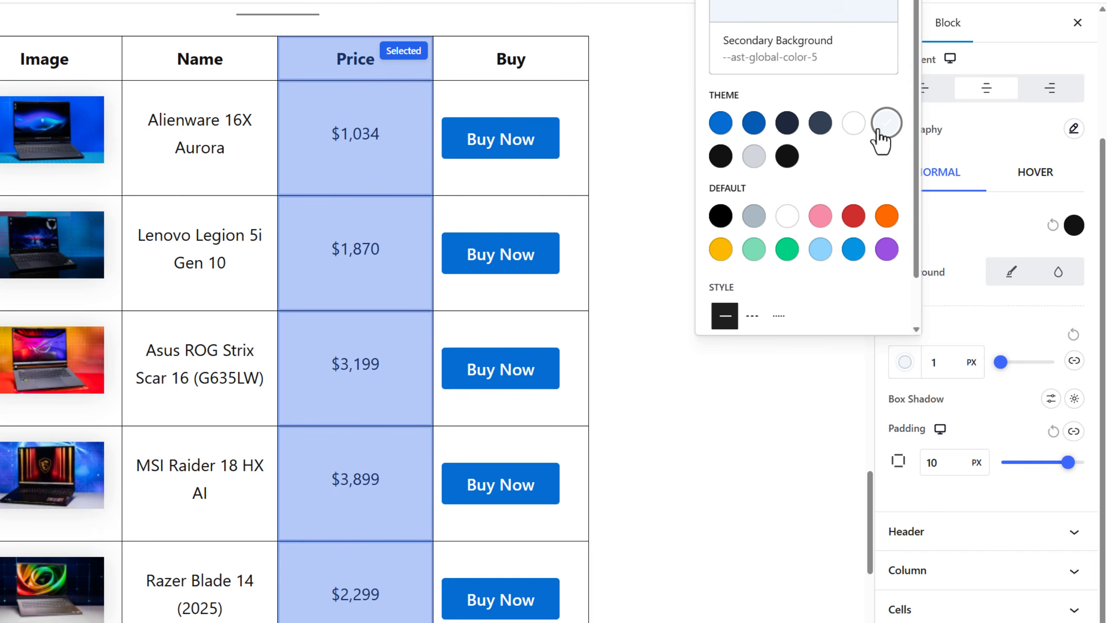
pyautogui.click(757, 157)
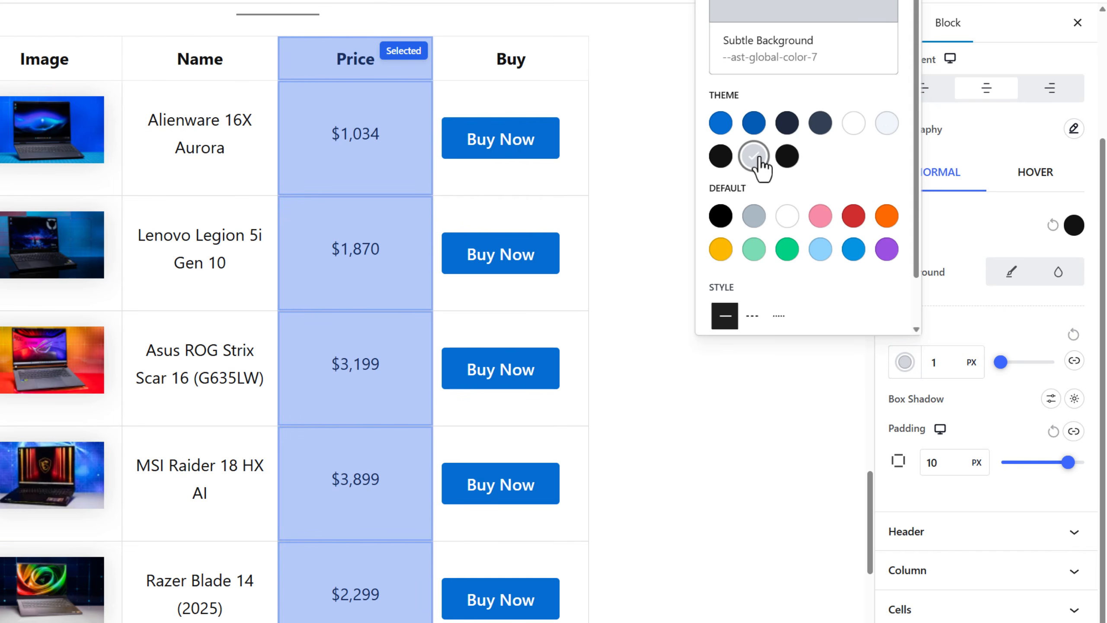
pyautogui.click(976, 435)
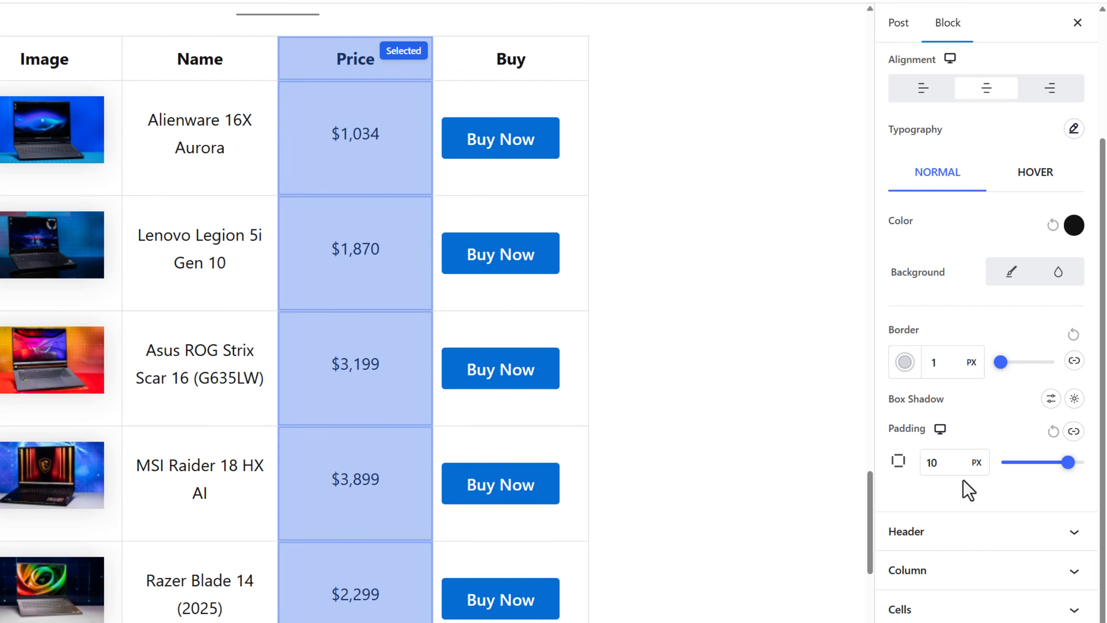
# - In the table's header style settings, try left alignment and then set center alignment
pyautogui.click(978, 532)
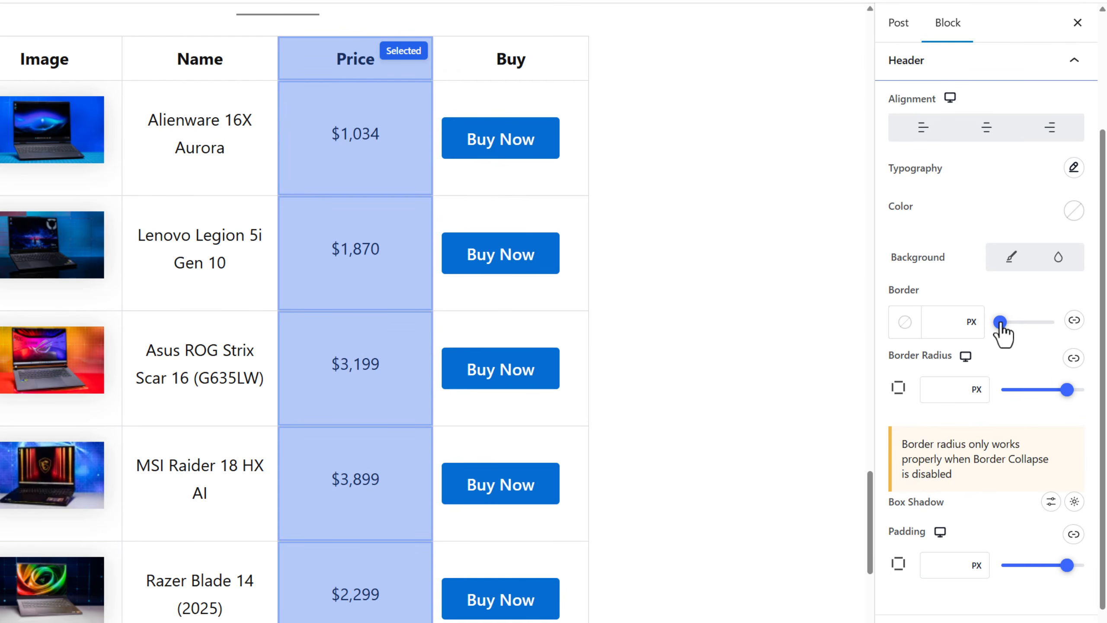
pyautogui.scroll(3, 938, 192)
pyautogui.scroll(-3, 941, 217)
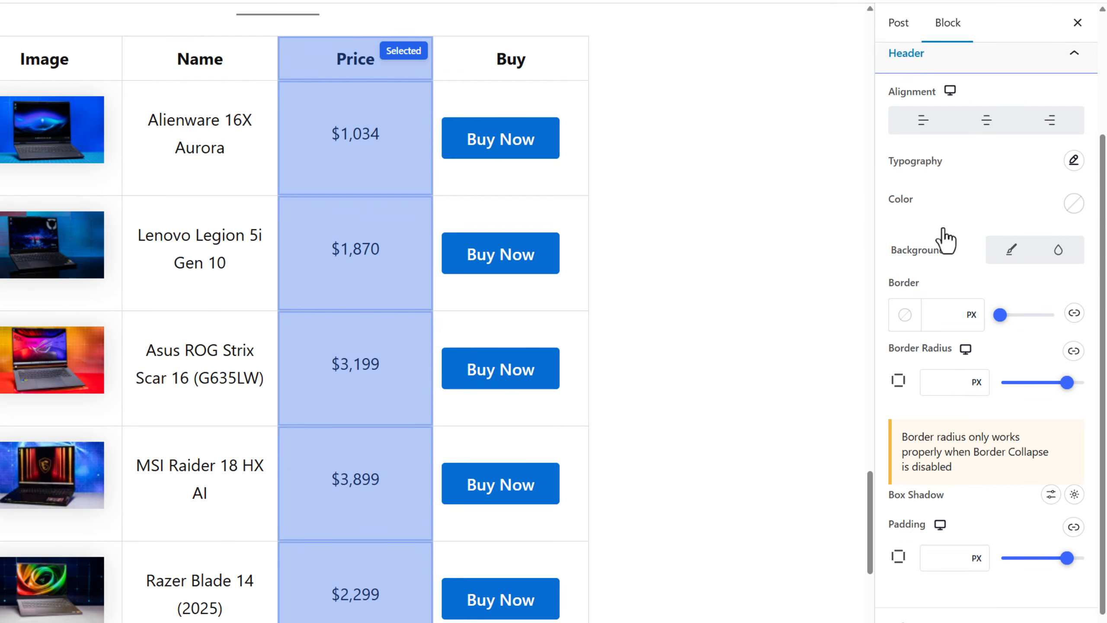
pyautogui.scroll(-1, 941, 226)
pyautogui.scroll(4, 934, 210)
pyautogui.click(927, 289)
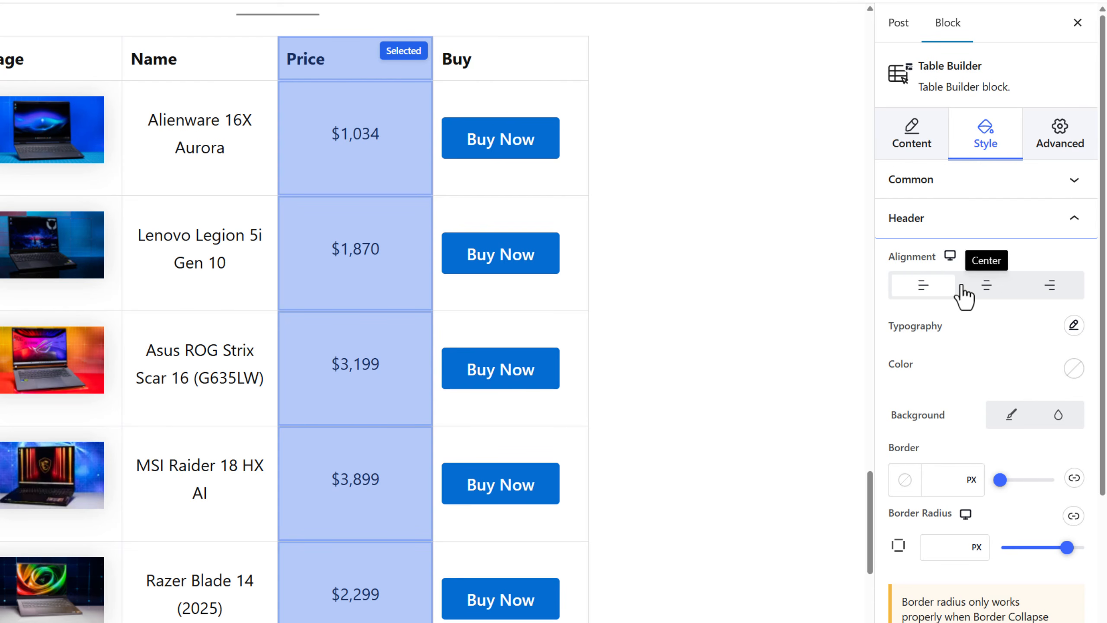
pyautogui.click(975, 291)
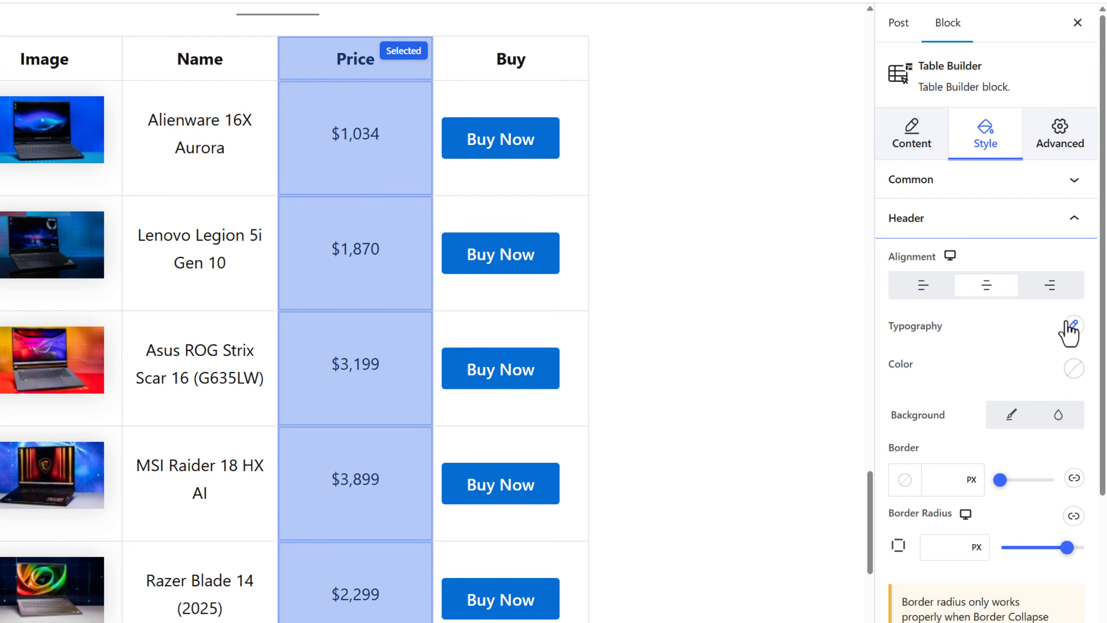
# - Give the table header a black #000000 background and white #FFFFFF text
pyautogui.click(1010, 414)
pyautogui.click(1074, 462)
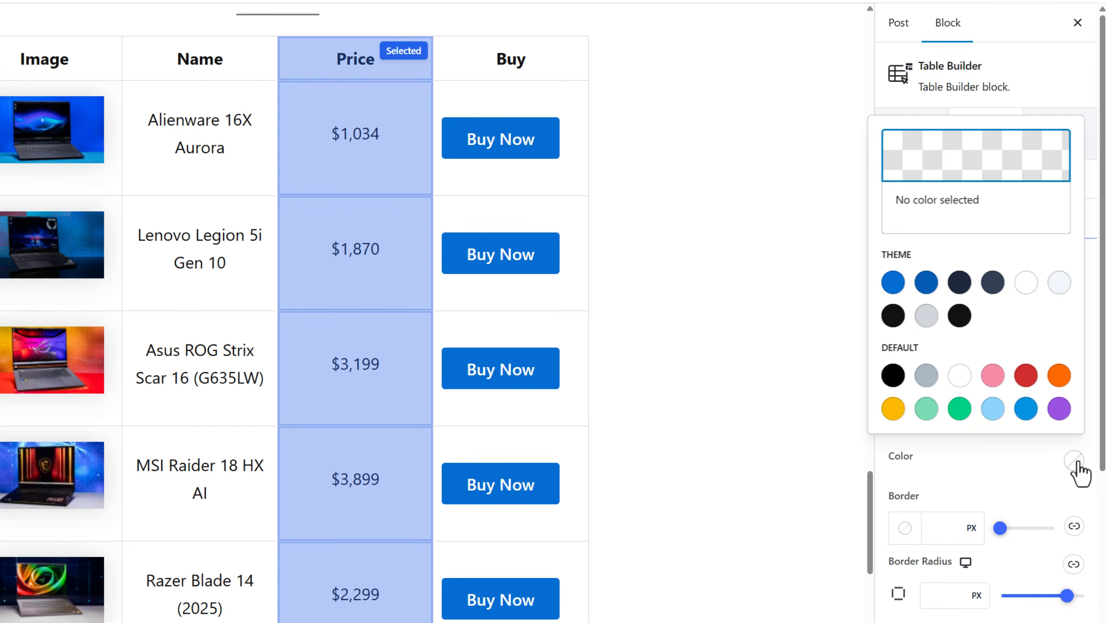
pyautogui.click(892, 375)
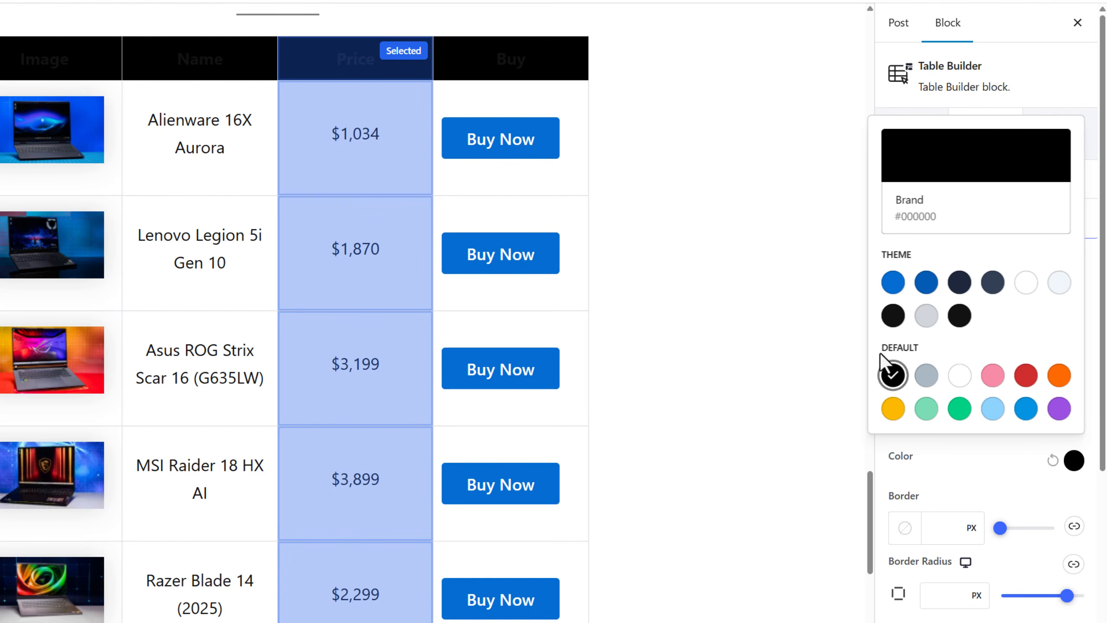
pyautogui.click(937, 470)
pyautogui.click(1073, 368)
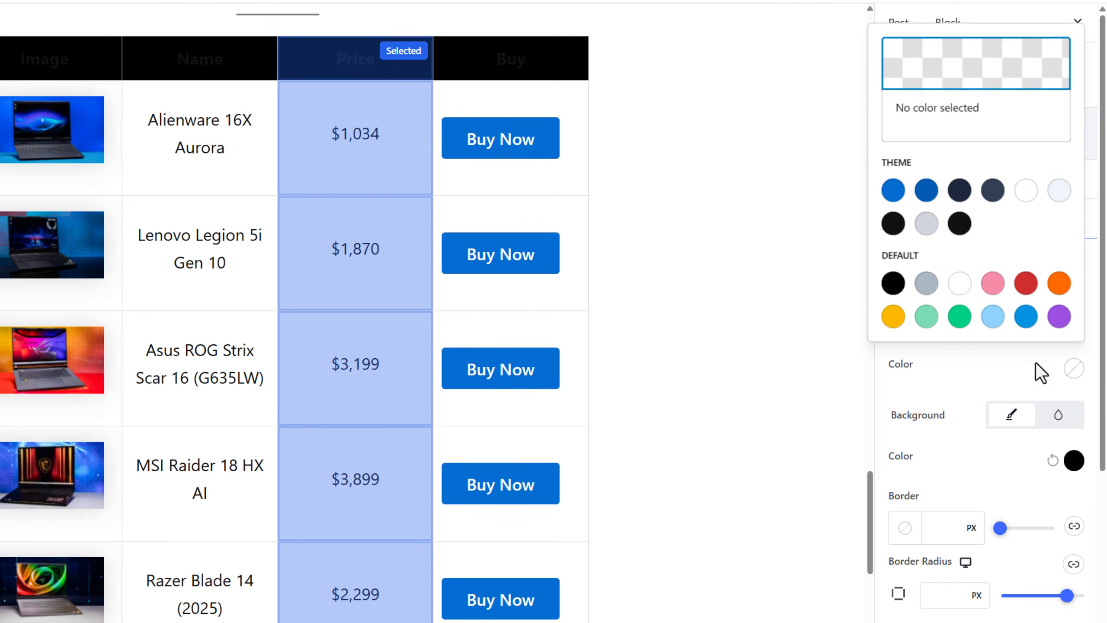
pyautogui.click(957, 283)
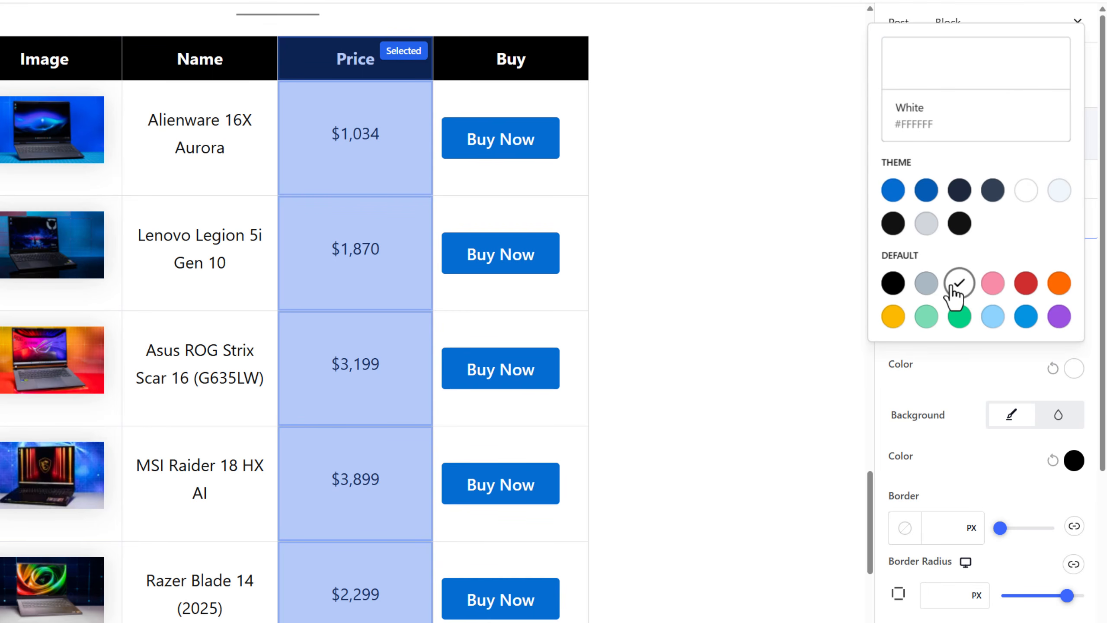
pyautogui.click(896, 366)
# - Add a style item in the table's column style settings
pyautogui.scroll(-4, 896, 368)
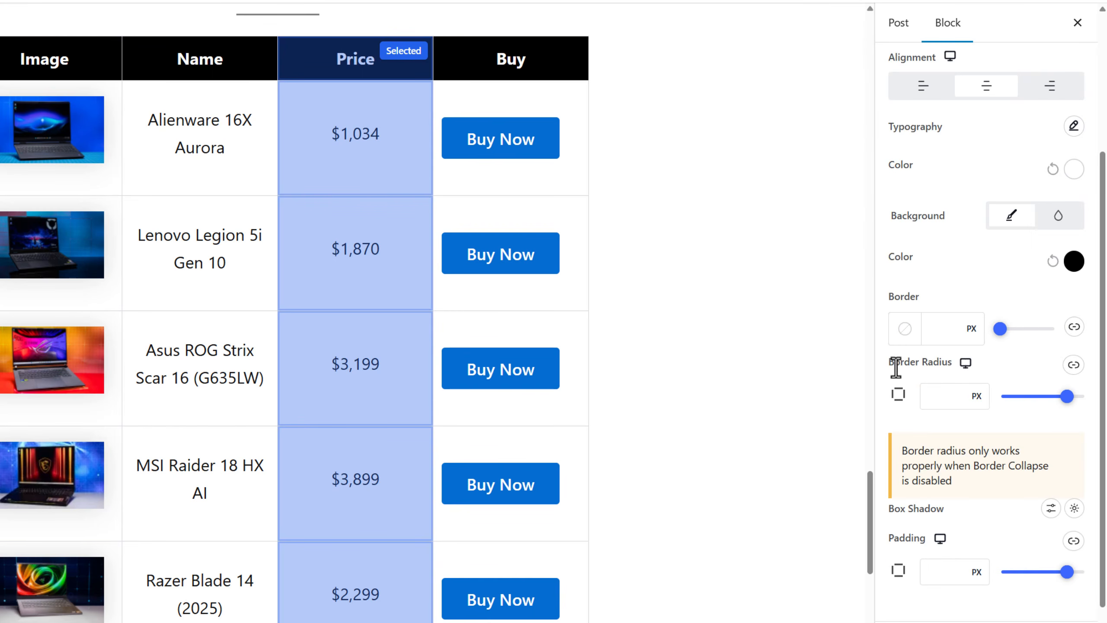
pyautogui.scroll(-2, 976, 414)
pyautogui.click(948, 506)
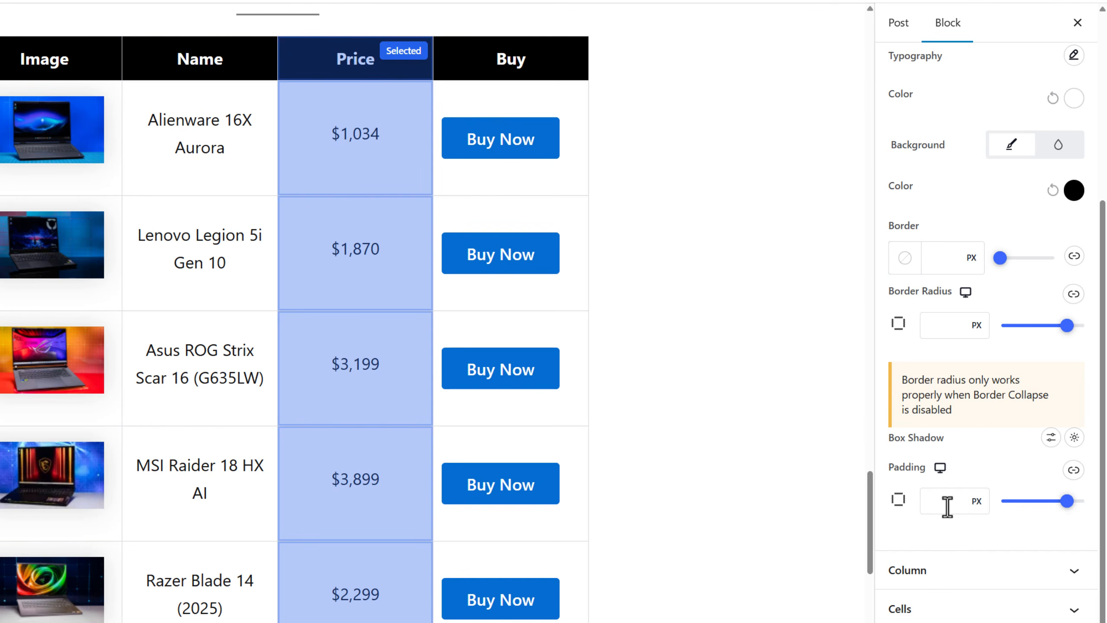
pyautogui.click(980, 569)
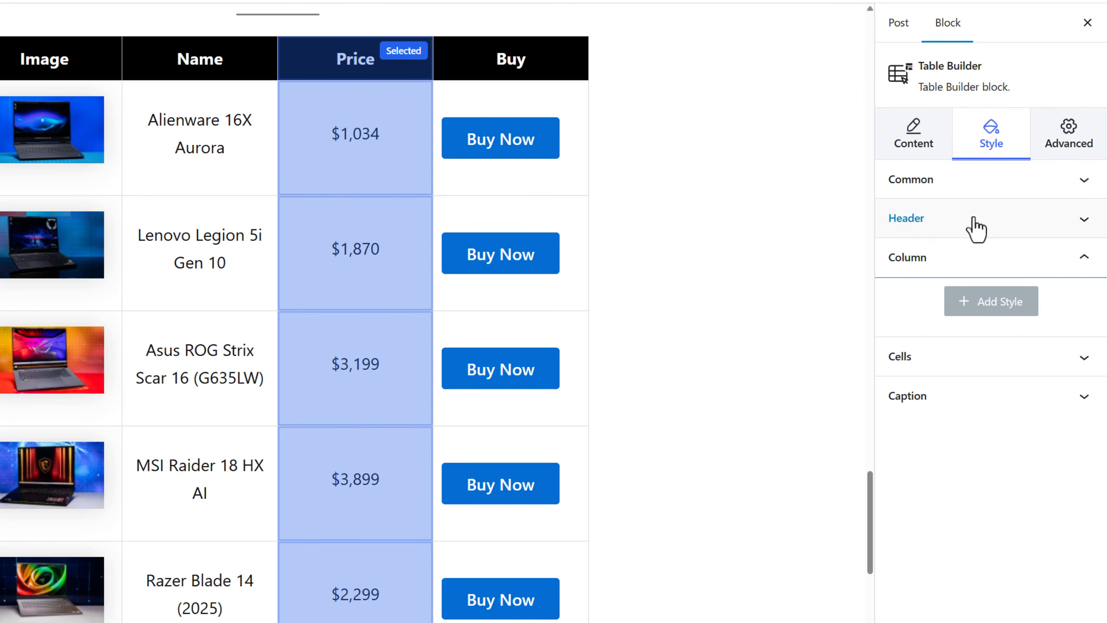
pyautogui.click(983, 310)
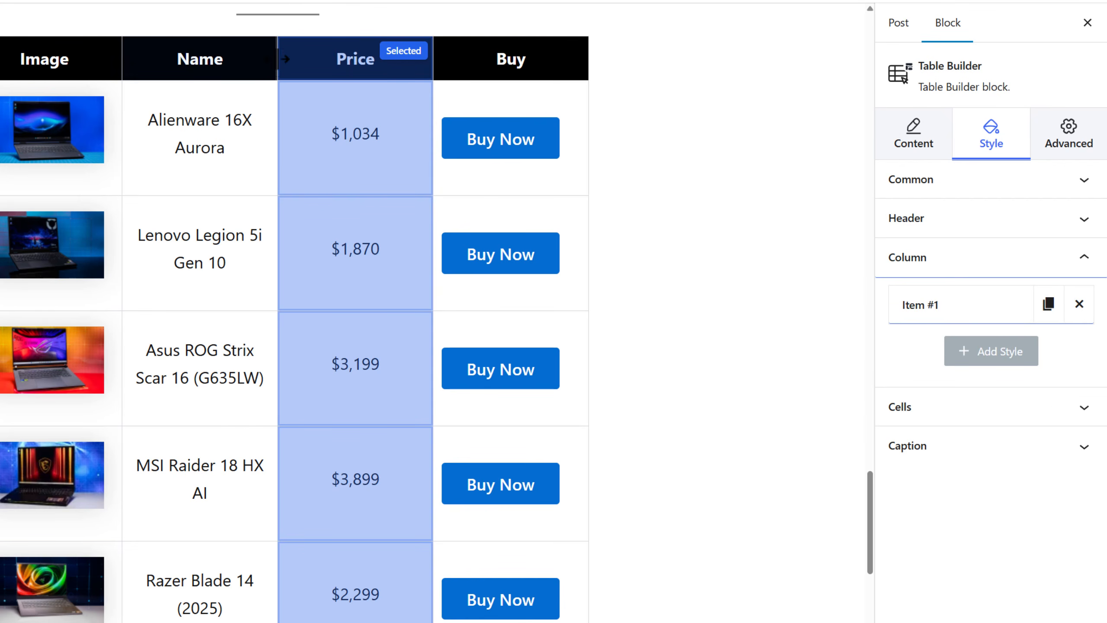
# - Assign the new column style item to the Price column
pyautogui.click(248, 136)
pyautogui.click(348, 53)
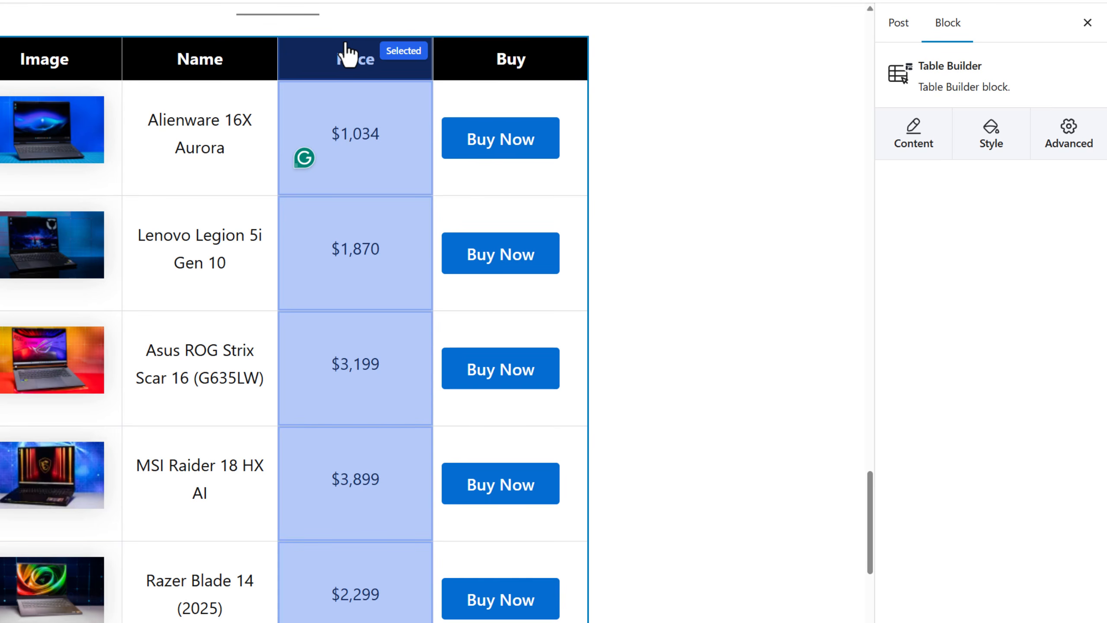
pyautogui.click(959, 144)
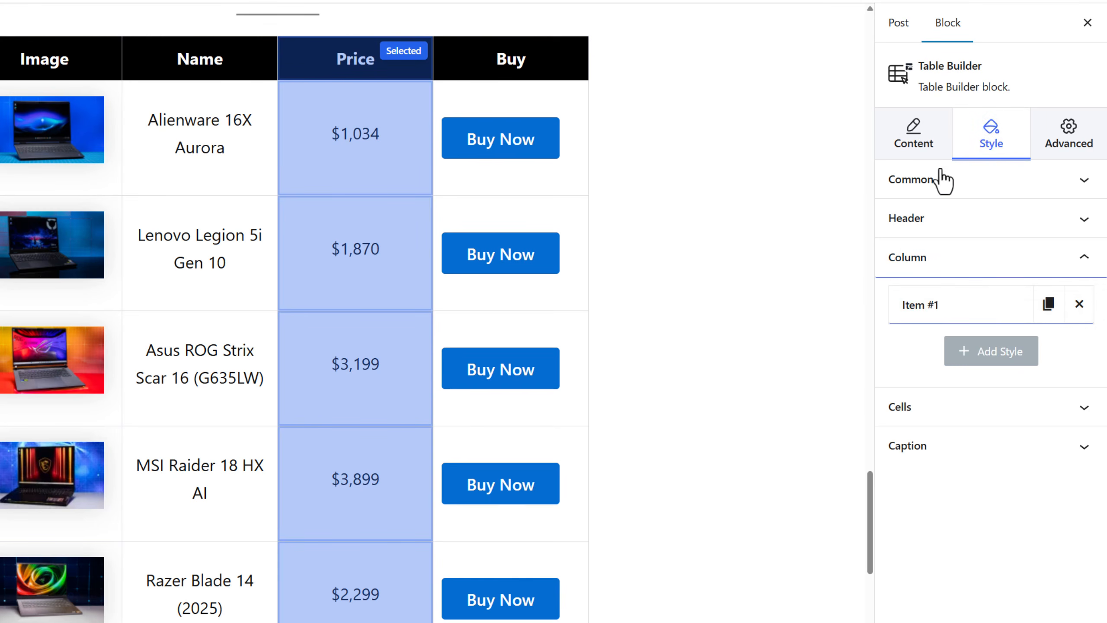
pyautogui.click(940, 301)
pyautogui.click(967, 369)
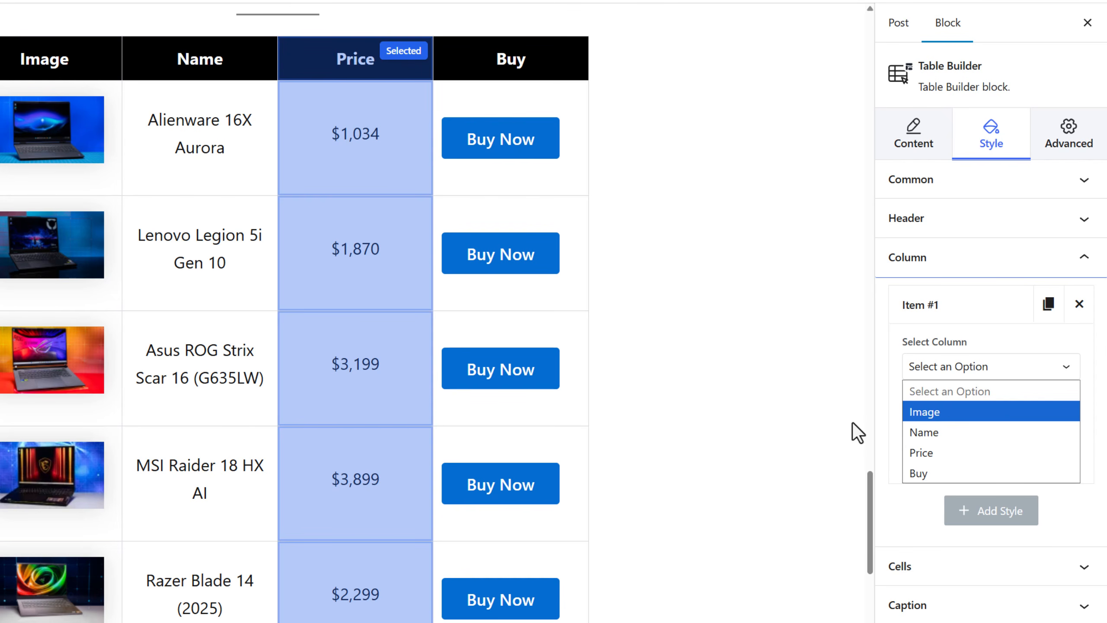
pyautogui.click(922, 453)
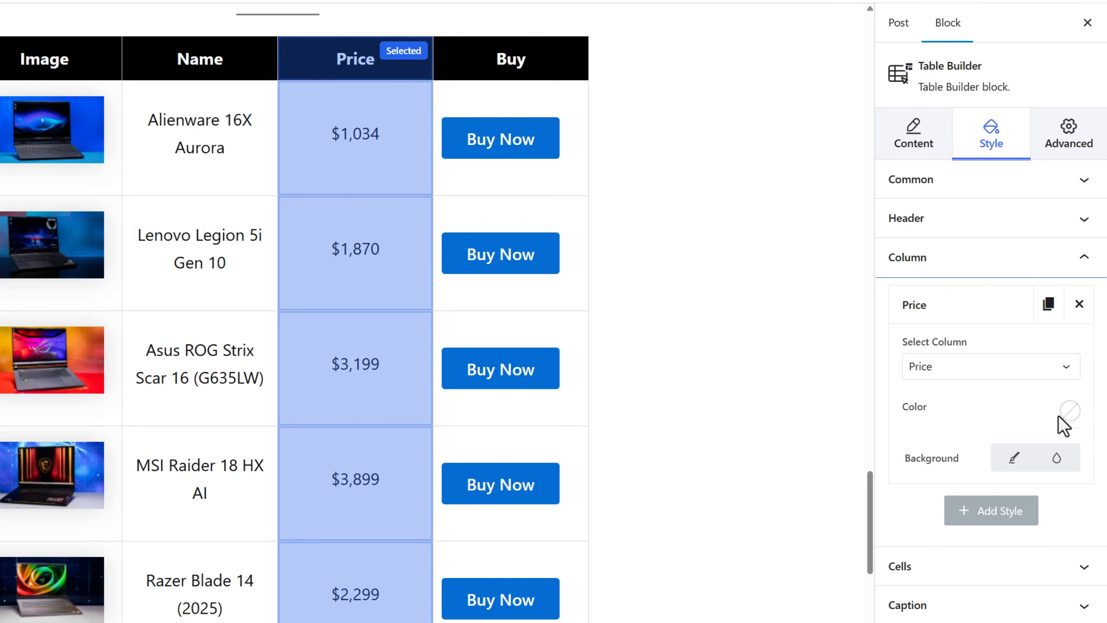
# - Try Pale pink and red as the Price column's background, then set it to Light green cyan #7BDCB5
pyautogui.click(1014, 458)
pyautogui.click(1059, 503)
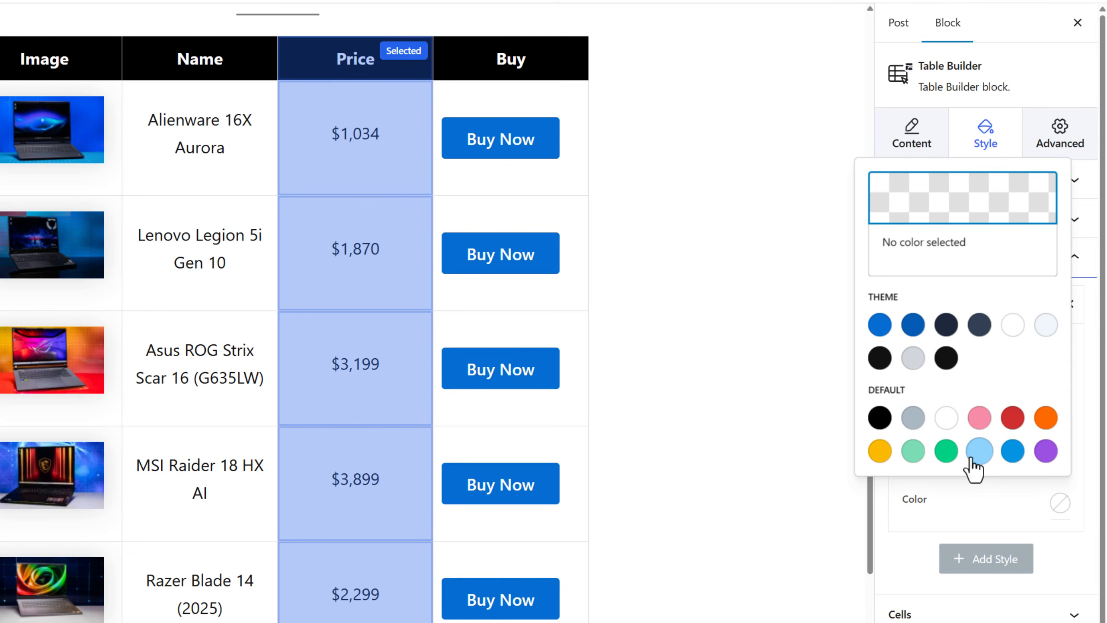
pyautogui.click(979, 427)
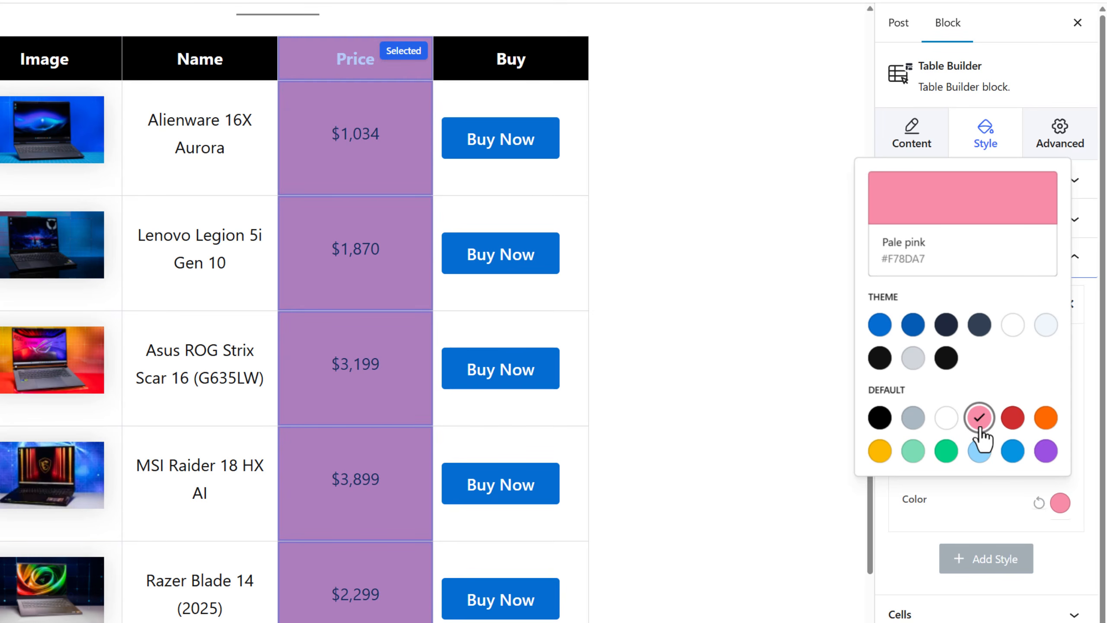
pyautogui.click(1012, 419)
pyautogui.click(914, 453)
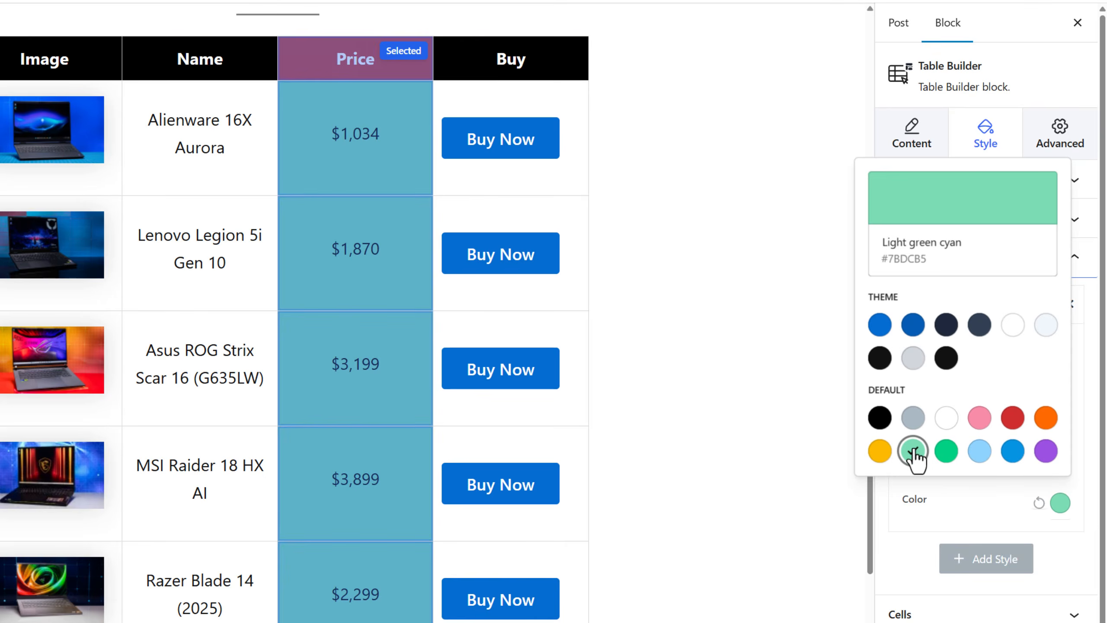
pyautogui.click(723, 281)
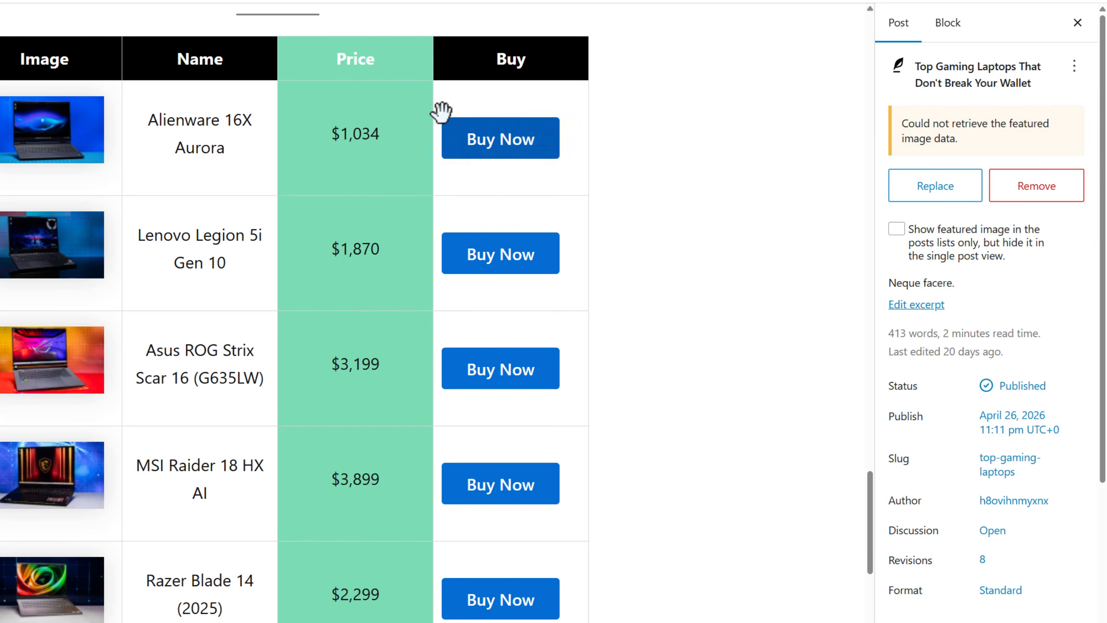
# - Reselect the table through its Price column and set that column style's text color to black #000000
pyautogui.click(371, 60)
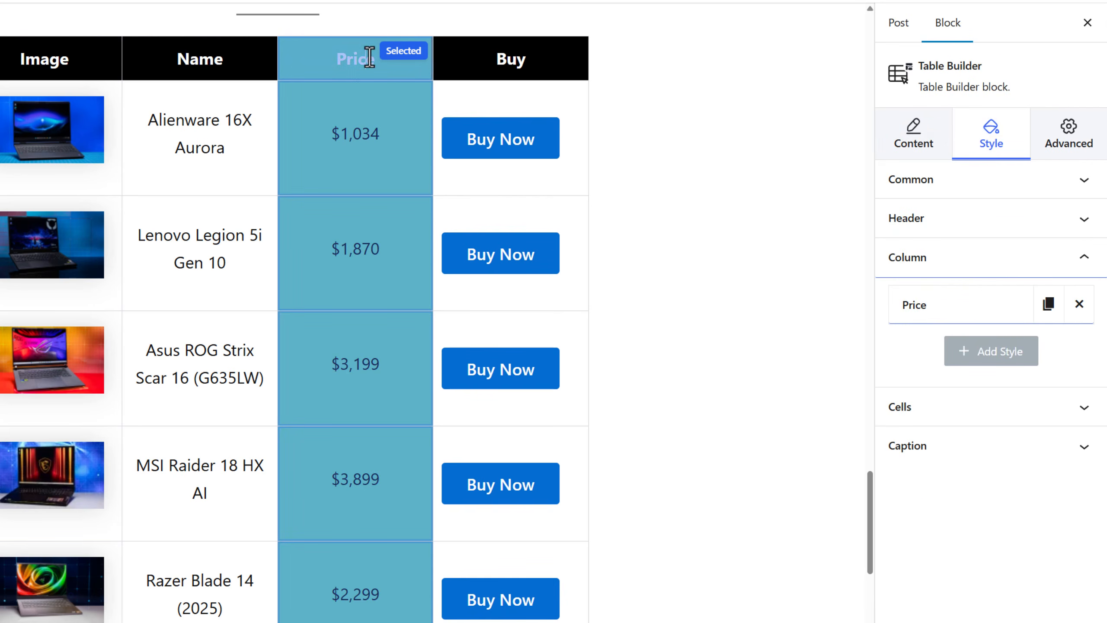
pyautogui.click(898, 322)
pyautogui.click(1061, 412)
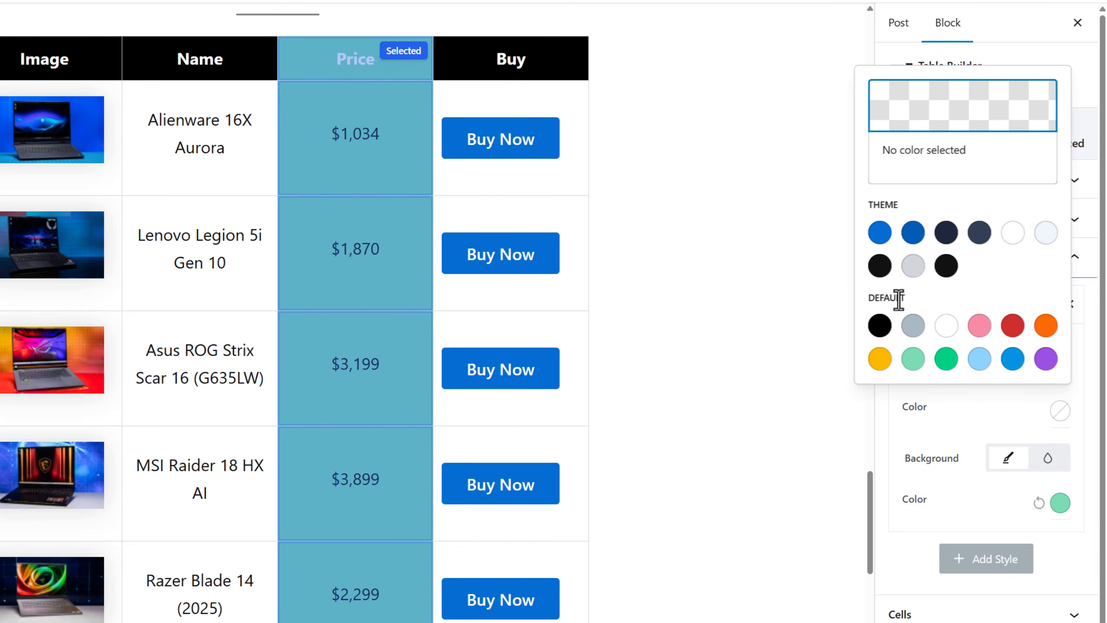
pyautogui.click(879, 324)
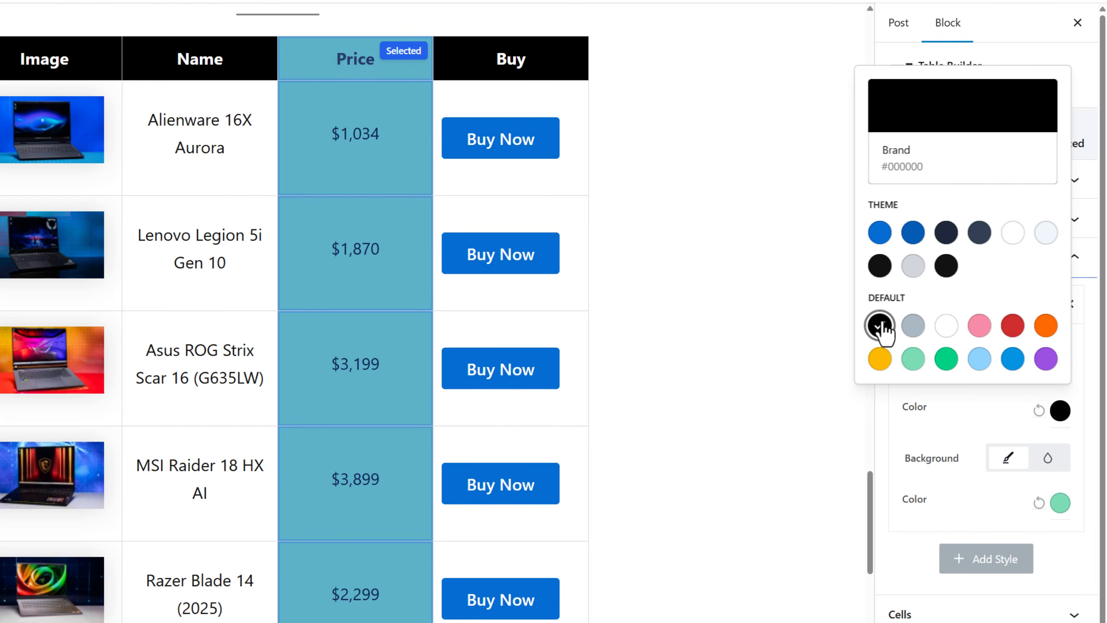
pyautogui.click(627, 313)
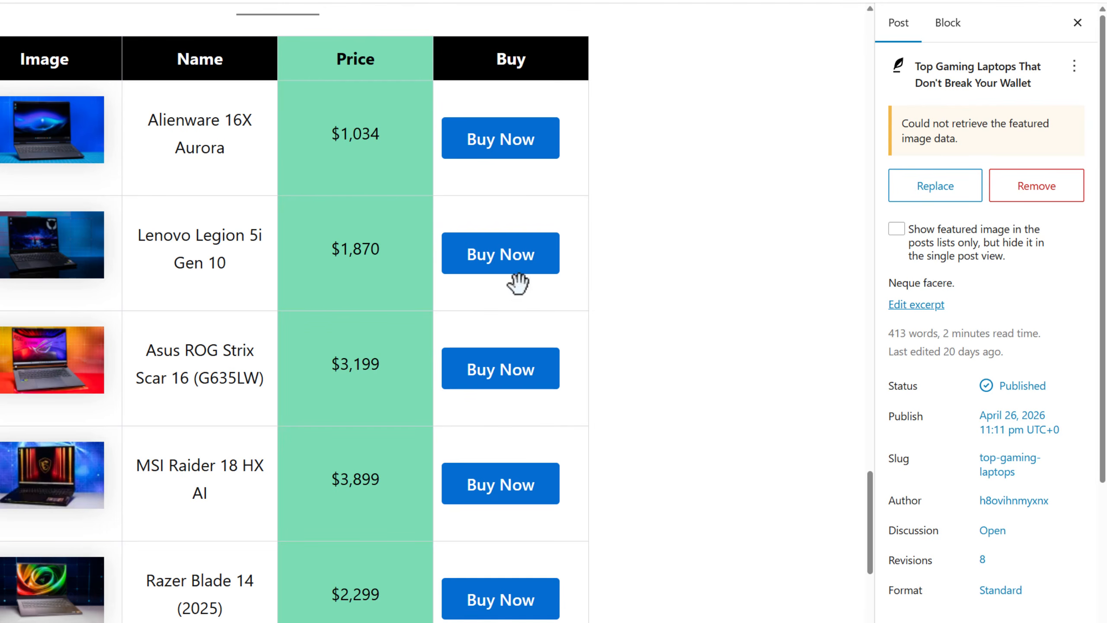
# - Try Pale cyan blue #8ED1FC as the Lenovo Legion 5i Gen 10 name cell's background, clear it, and check the cell's border options
pyautogui.click(330, 204)
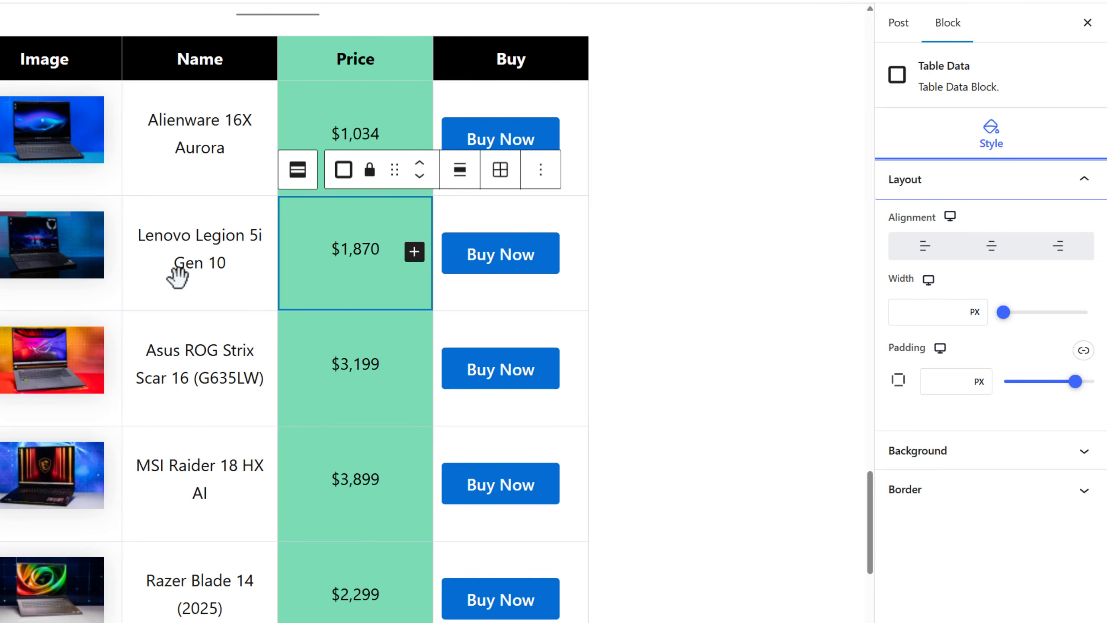
pyautogui.click(202, 260)
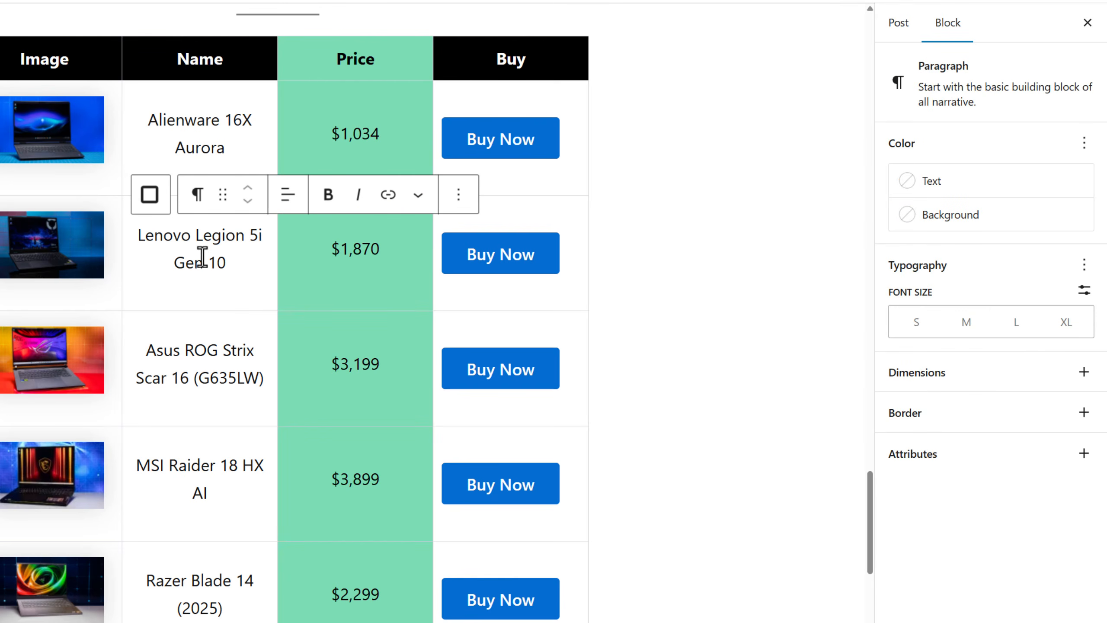
pyautogui.click(215, 250)
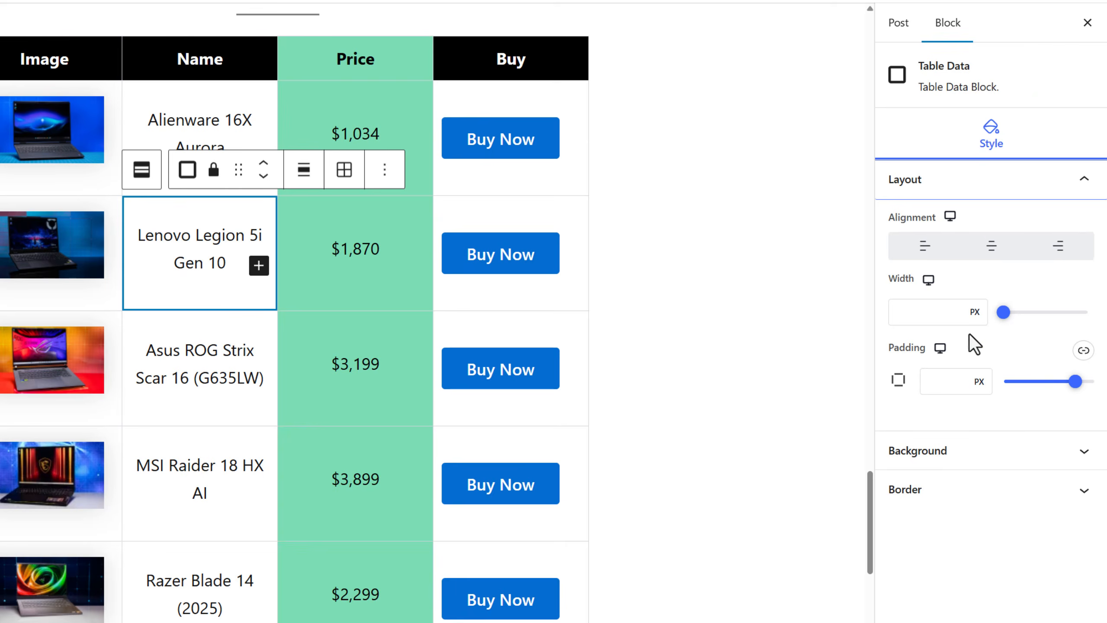
pyautogui.click(989, 456)
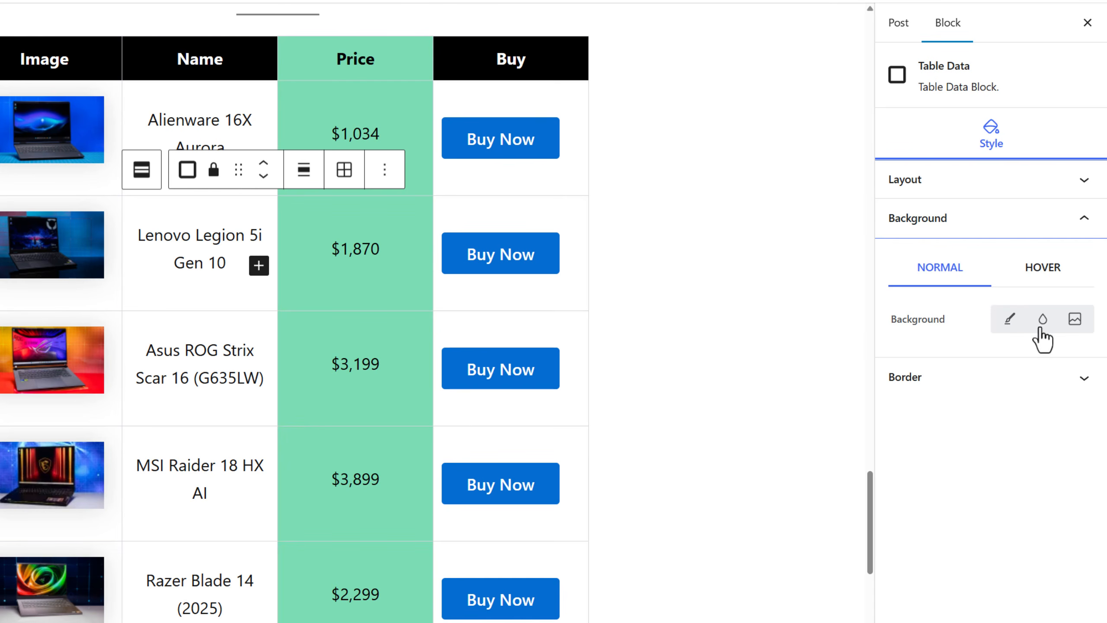
pyautogui.click(1008, 320)
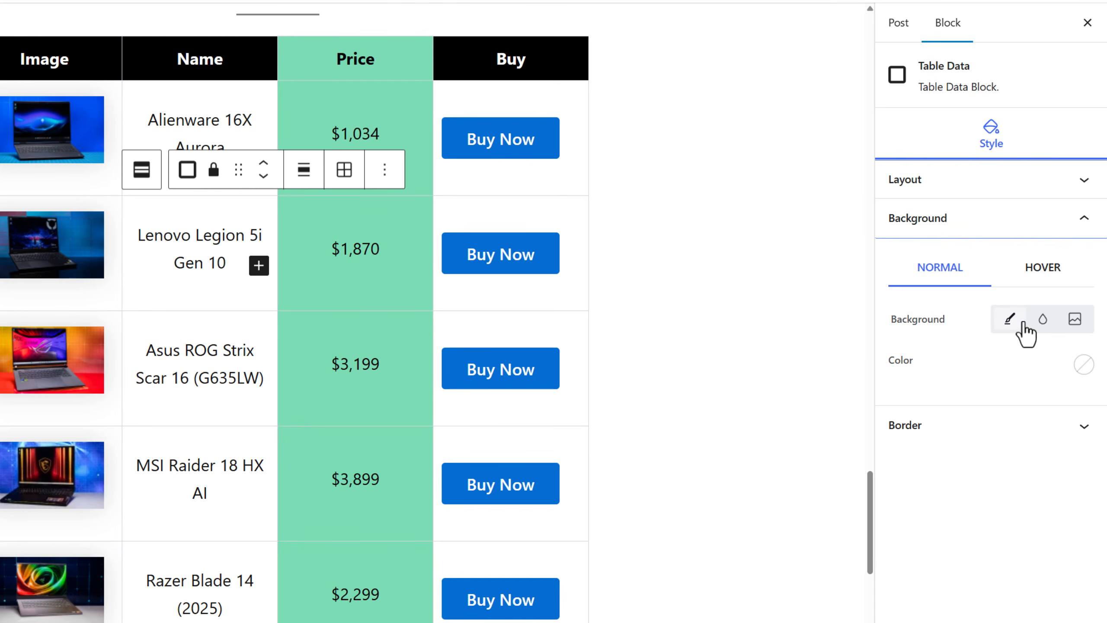
pyautogui.click(1073, 371)
pyautogui.click(1001, 323)
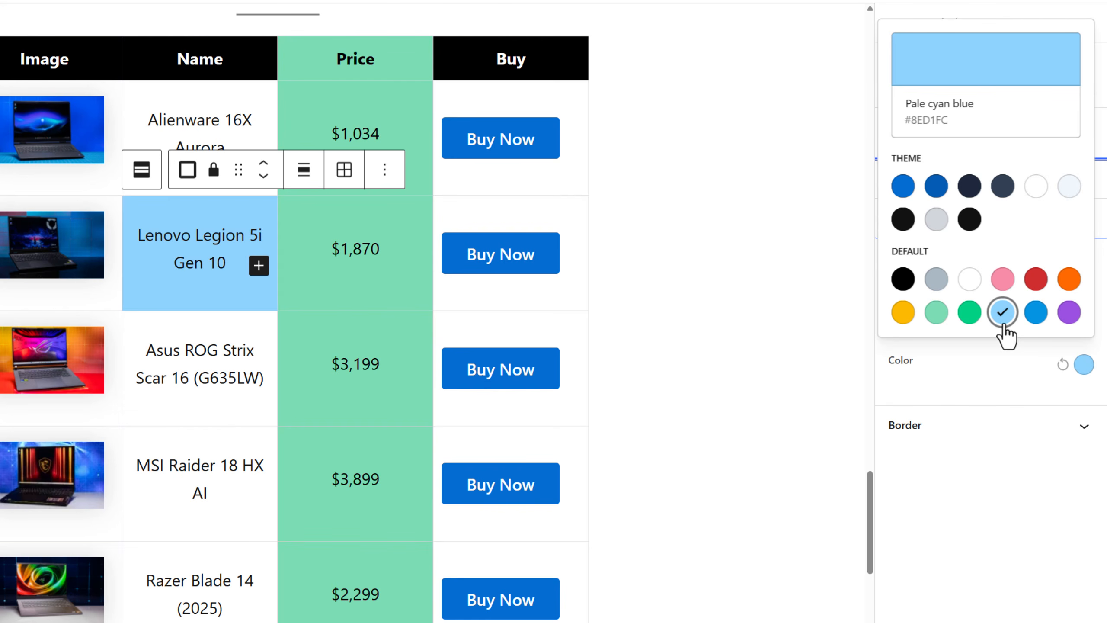
pyautogui.click(1001, 317)
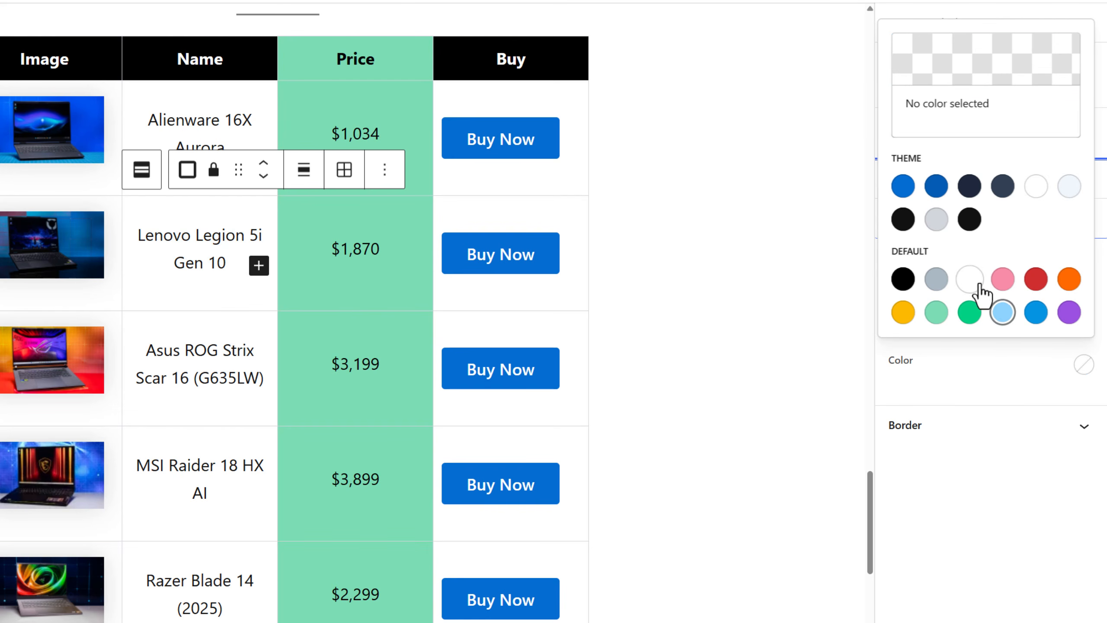
pyautogui.click(984, 367)
pyautogui.click(1062, 426)
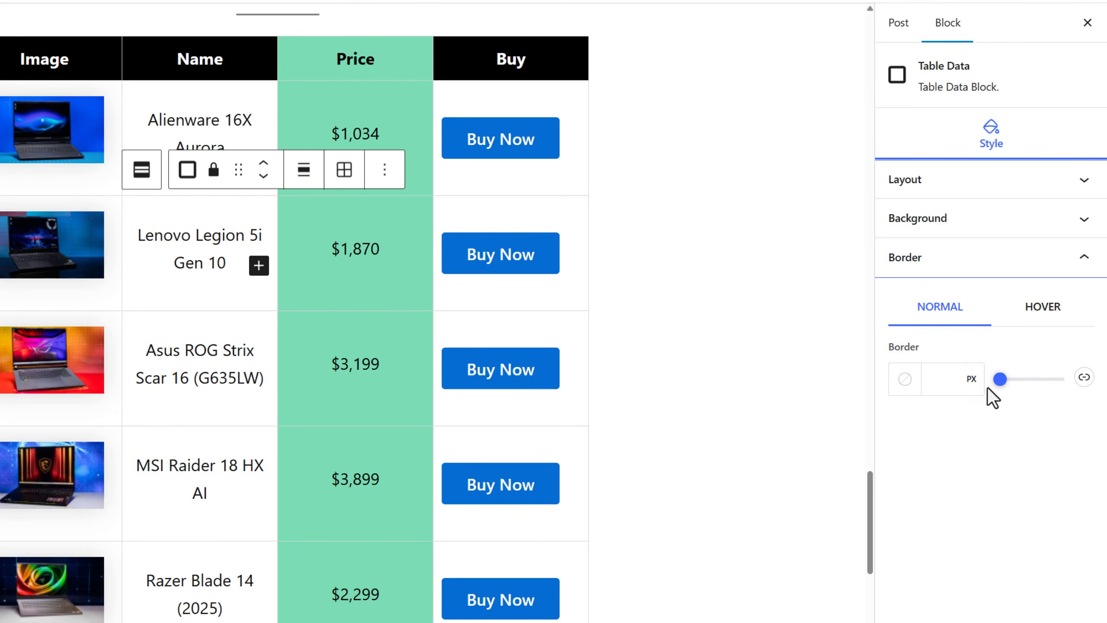
pyautogui.click(919, 181)
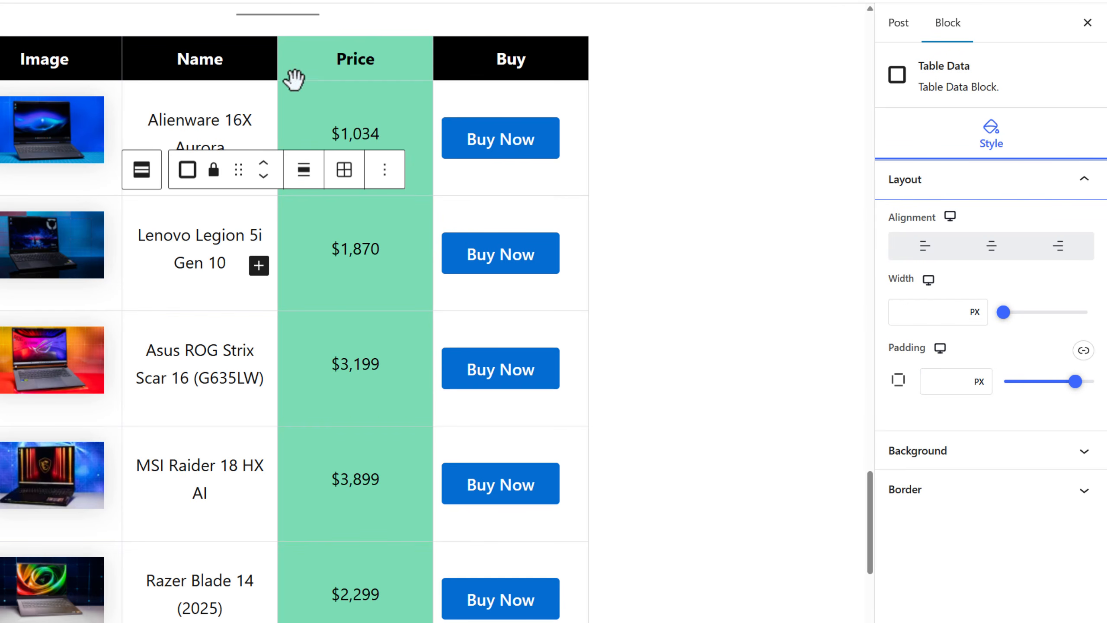
# - Set the background of the table's even cells to the theme color Secondary Background, then deselect the table
pyautogui.click(309, 53)
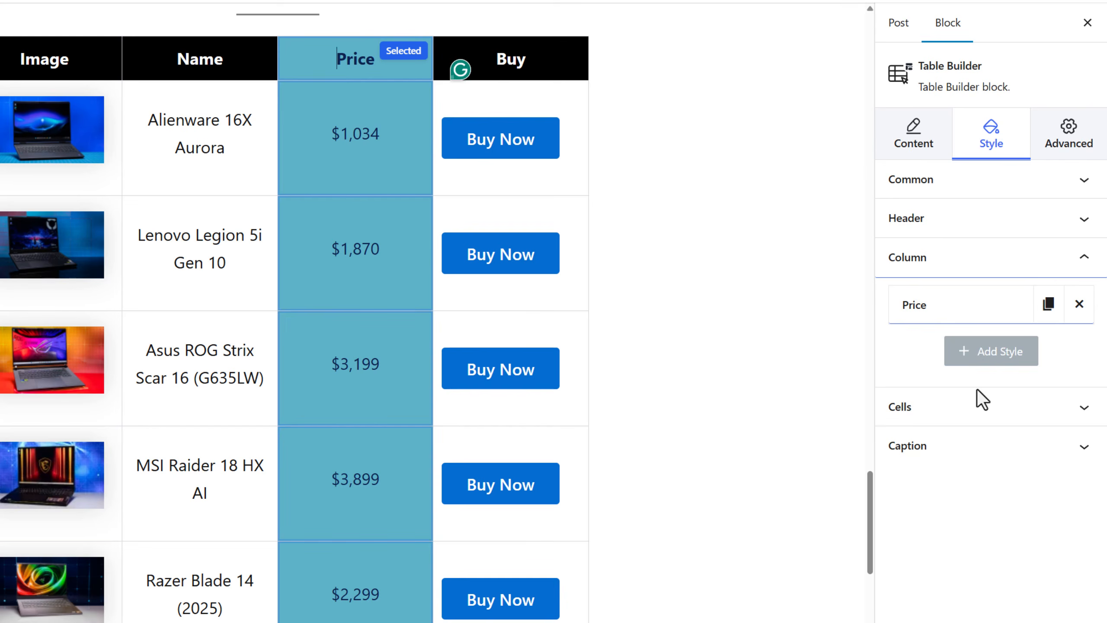
pyautogui.click(978, 401)
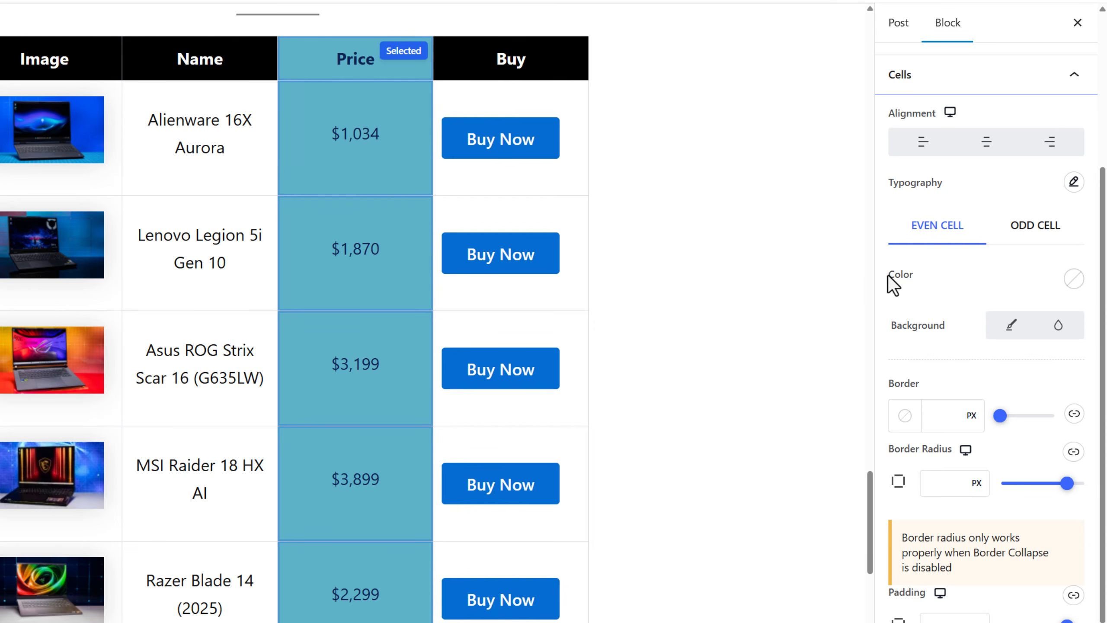
pyautogui.click(1003, 327)
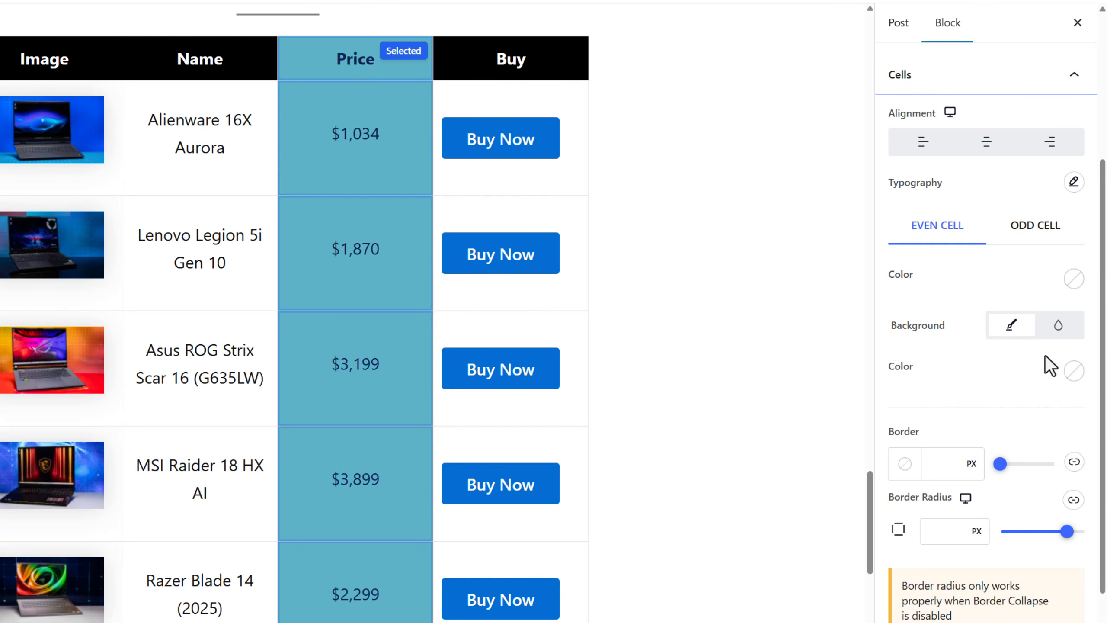
pyautogui.click(1073, 370)
pyautogui.click(1071, 197)
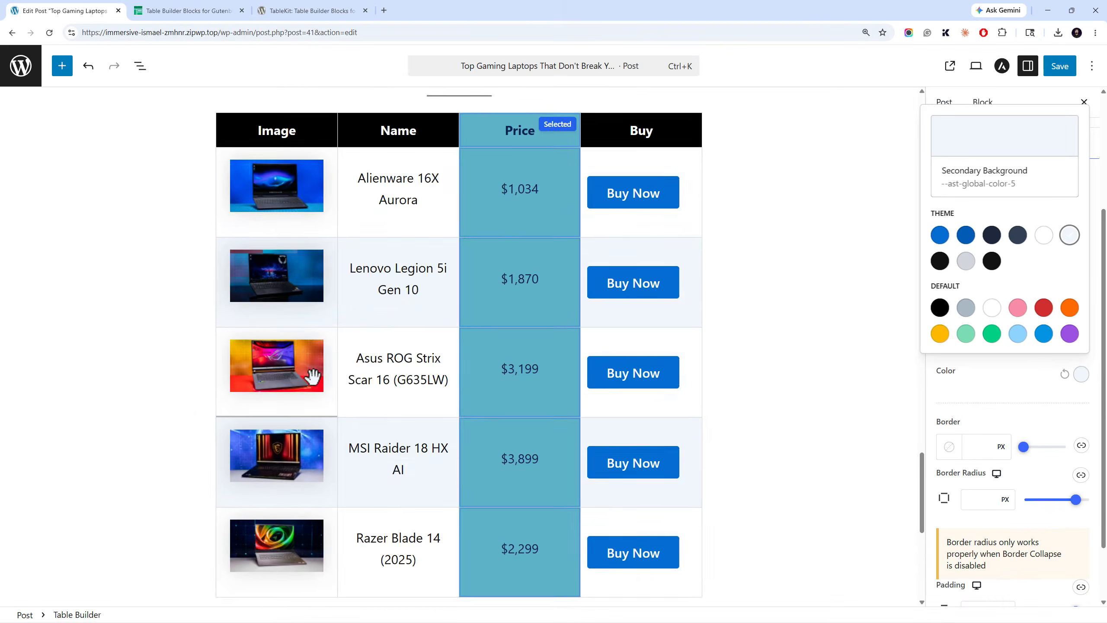
pyautogui.scroll(-5, 88, 370)
pyautogui.scroll(8, 325, 367)
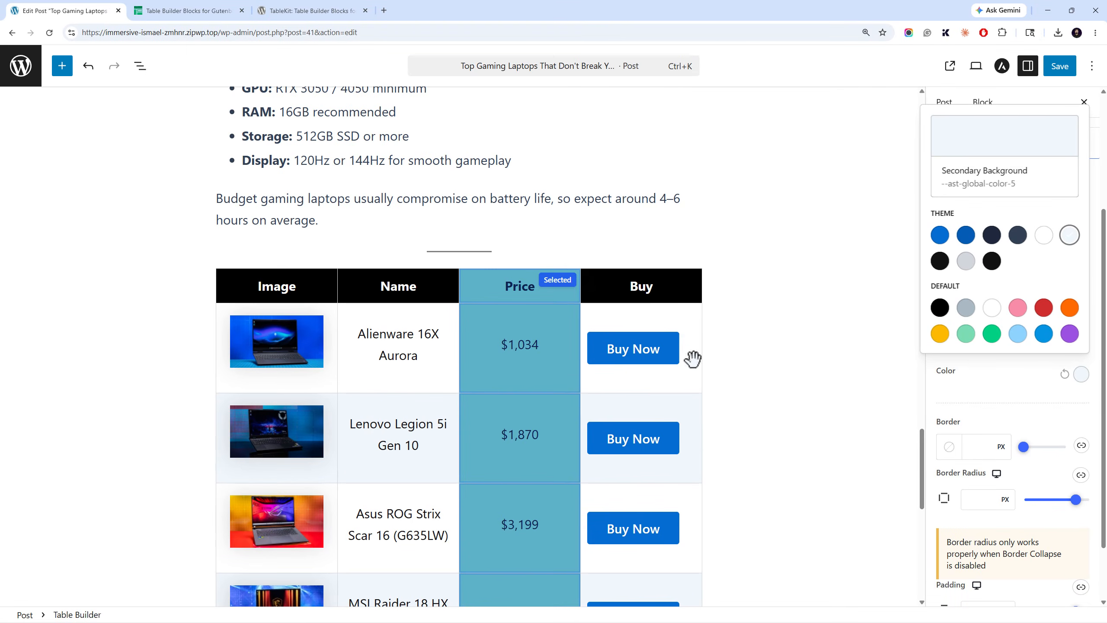
pyautogui.click(780, 358)
pyautogui.scroll(-4, 761, 383)
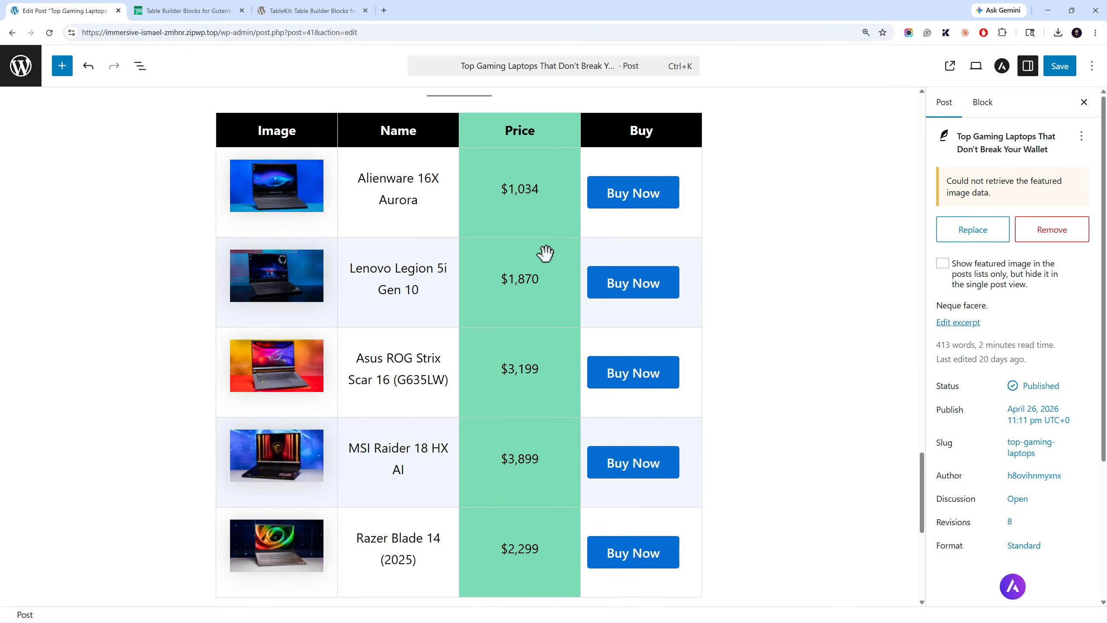
# - Reselect the table through its Price column and examine its remaining cell styling and caption styling options
pyautogui.click(505, 127)
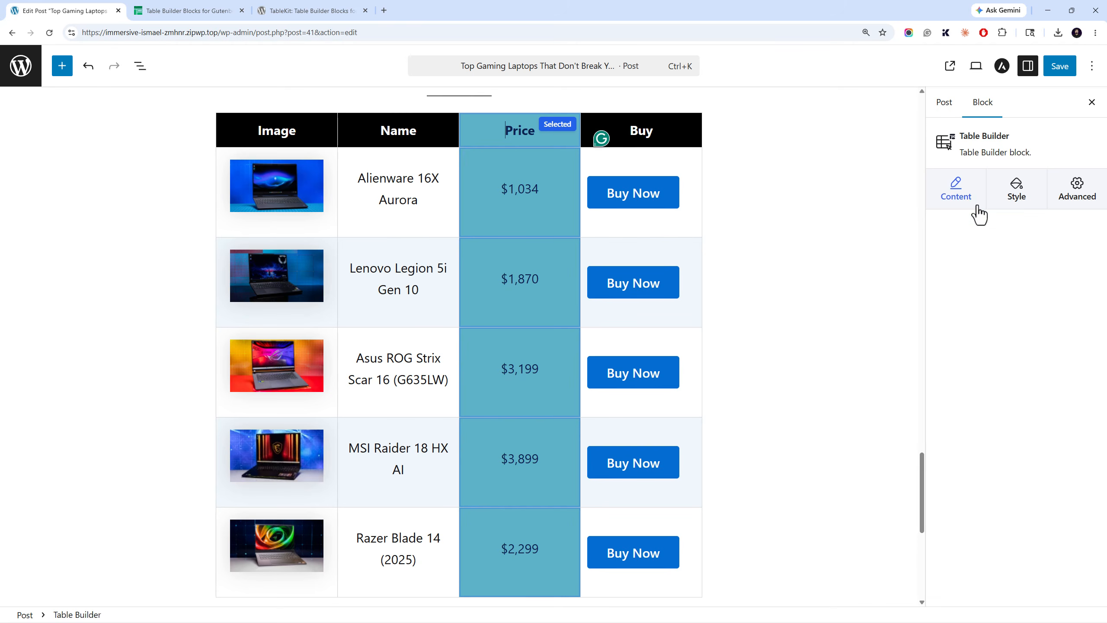
pyautogui.click(1013, 194)
pyautogui.scroll(-5, 996, 410)
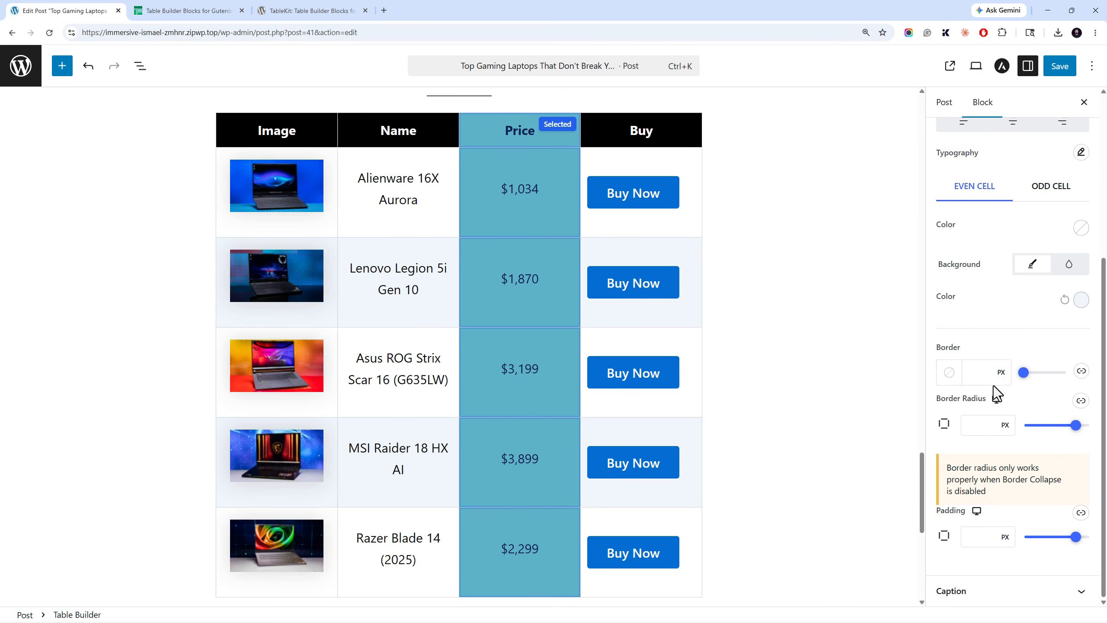
pyautogui.scroll(6, 993, 386)
pyautogui.click(994, 323)
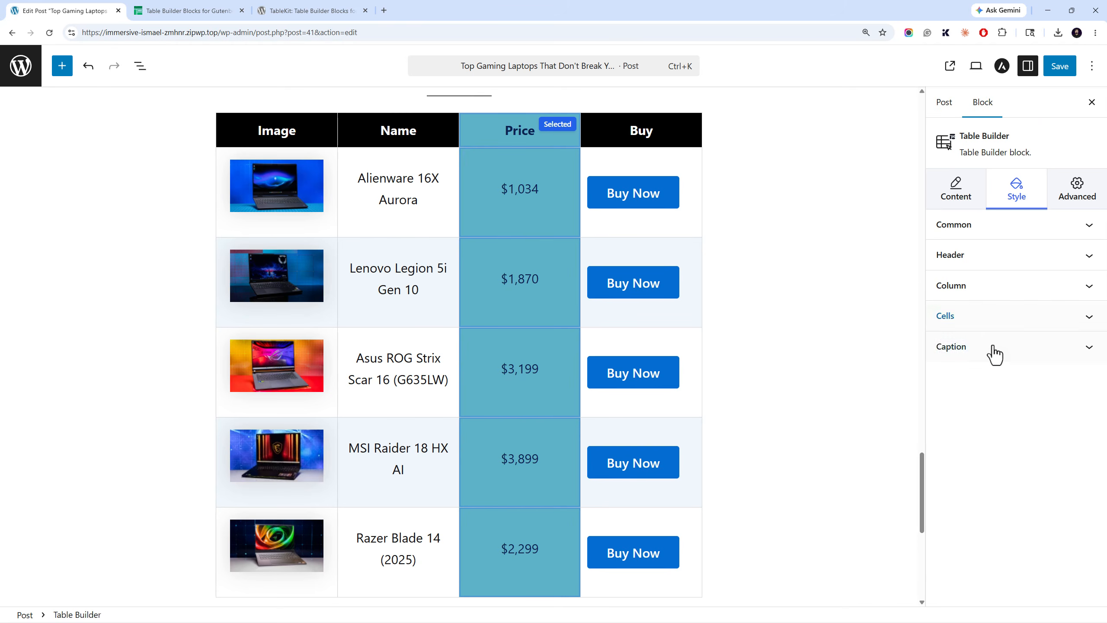
pyautogui.click(995, 349)
pyautogui.scroll(-1, 972, 372)
pyautogui.scroll(-3, 536, 568)
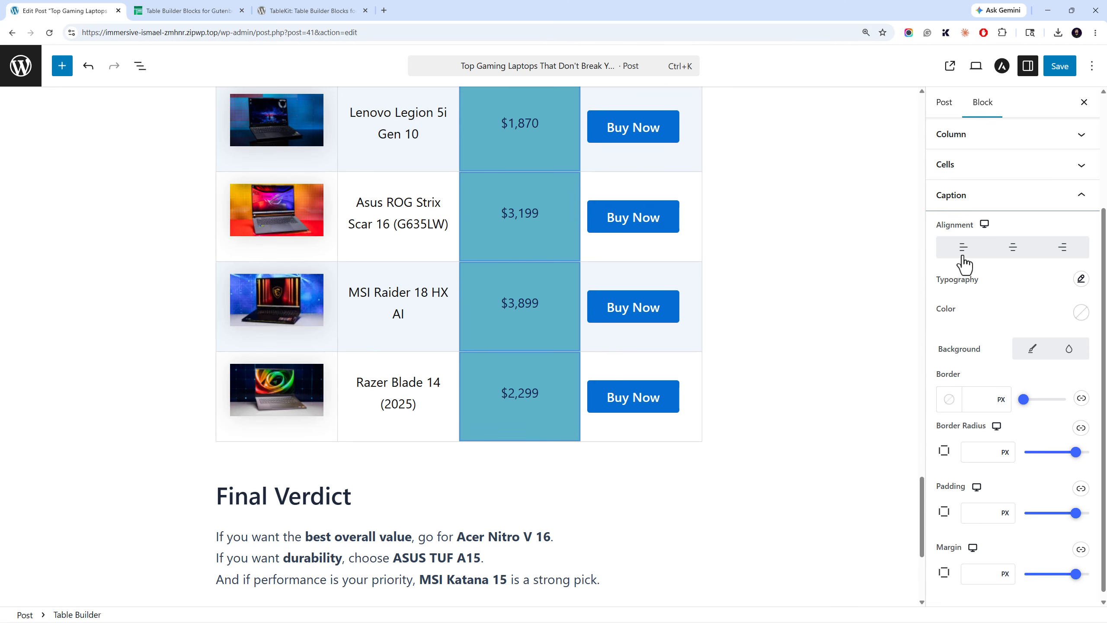
pyautogui.scroll(3, 960, 265)
# - Examine the table's advanced options, including Freeze Table, and look over the table in the post
pyautogui.click(1080, 214)
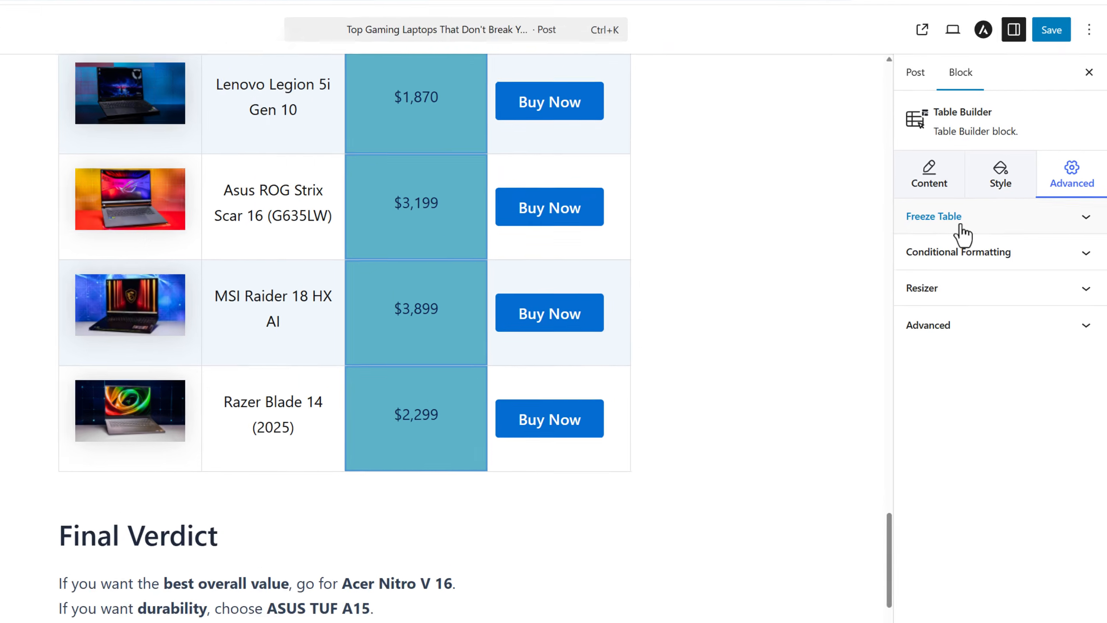
pyautogui.click(961, 227)
pyautogui.click(961, 228)
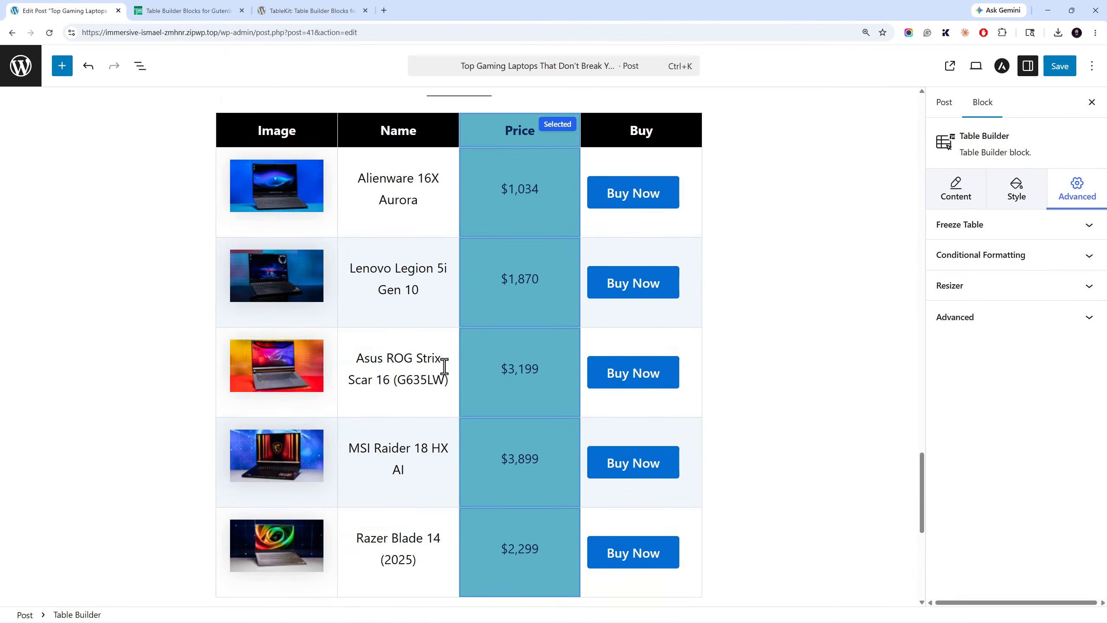
pyautogui.scroll(3, 445, 363)
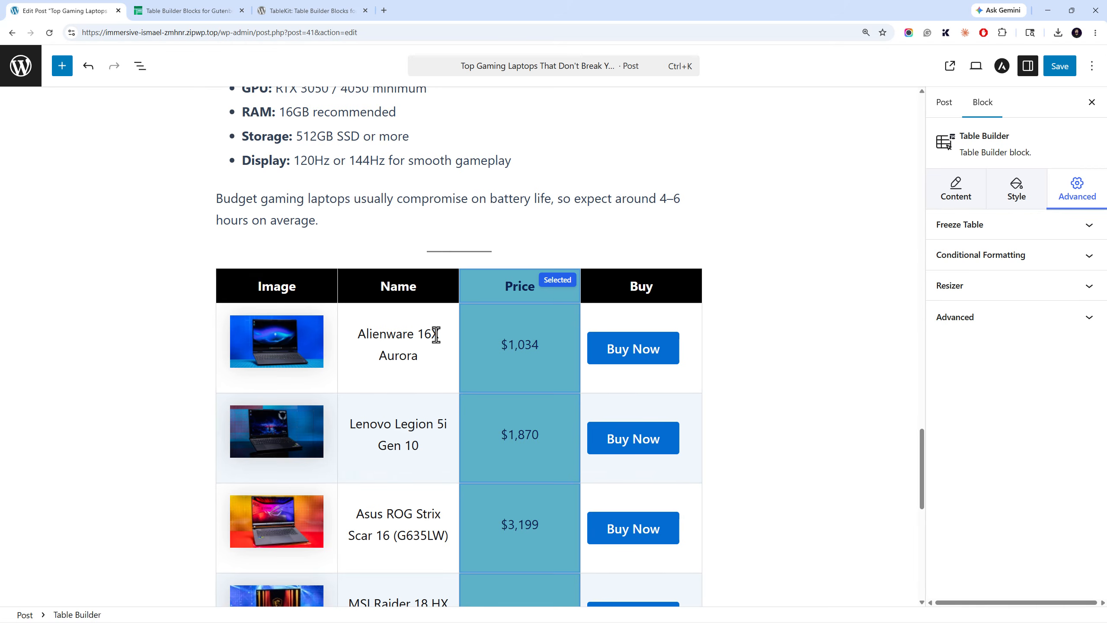
pyautogui.scroll(3, 435, 335)
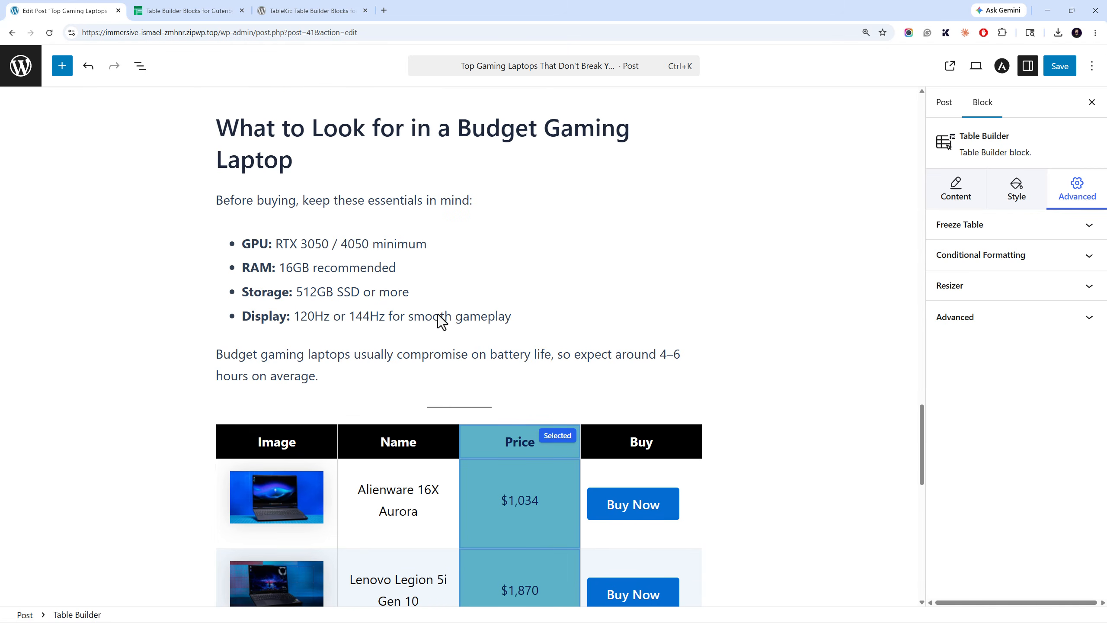
# - Save the post and look through the table block's content, style and advanced settings
pyautogui.click(1063, 70)
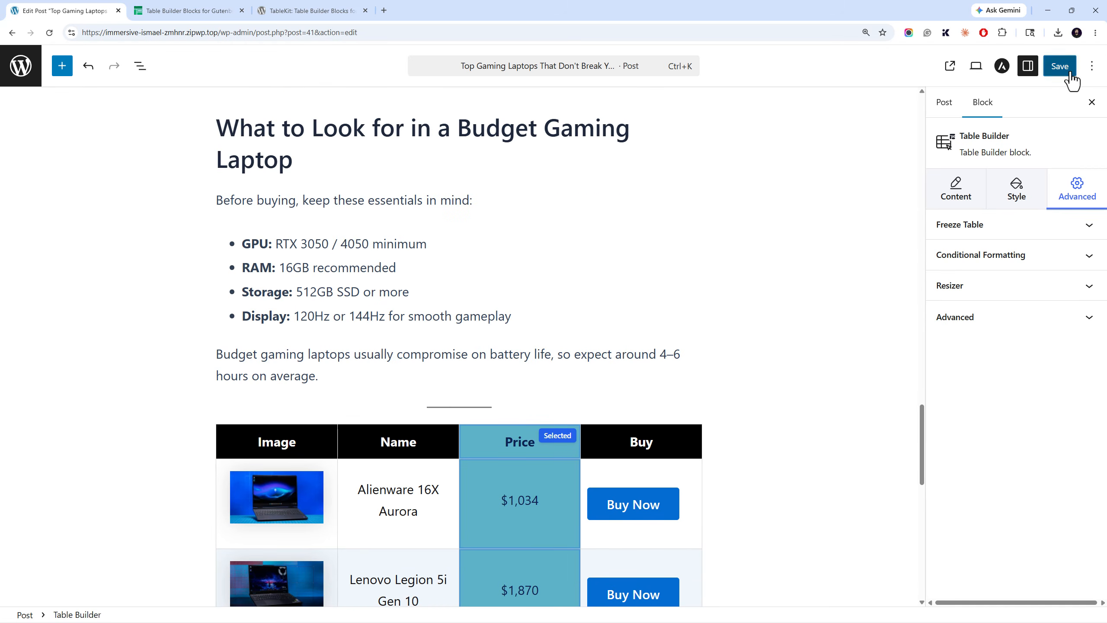
pyautogui.click(961, 191)
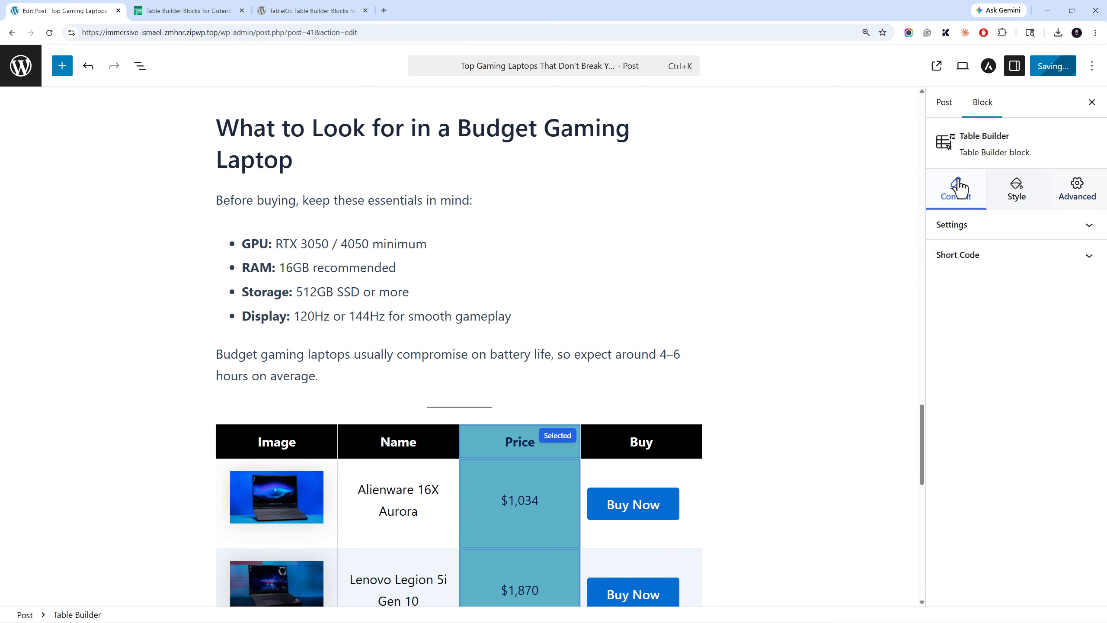
pyautogui.click(1009, 202)
pyautogui.click(1079, 198)
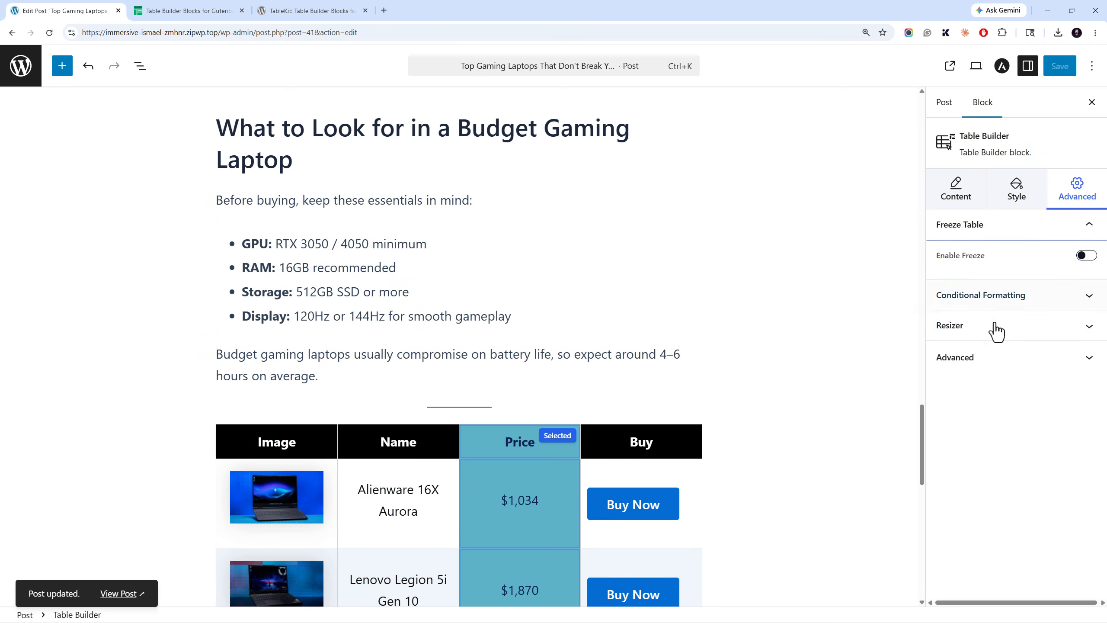
pyautogui.click(971, 198)
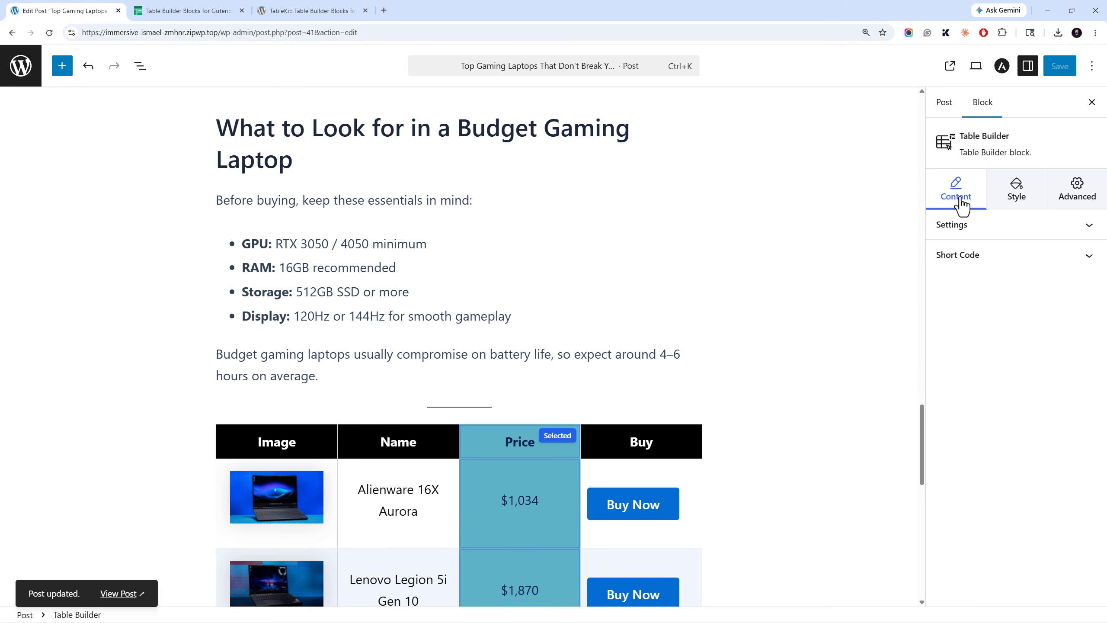
# - Deselect the table and look over the finished laptop comparison table from header to last row
pyautogui.scroll(-3, 441, 237)
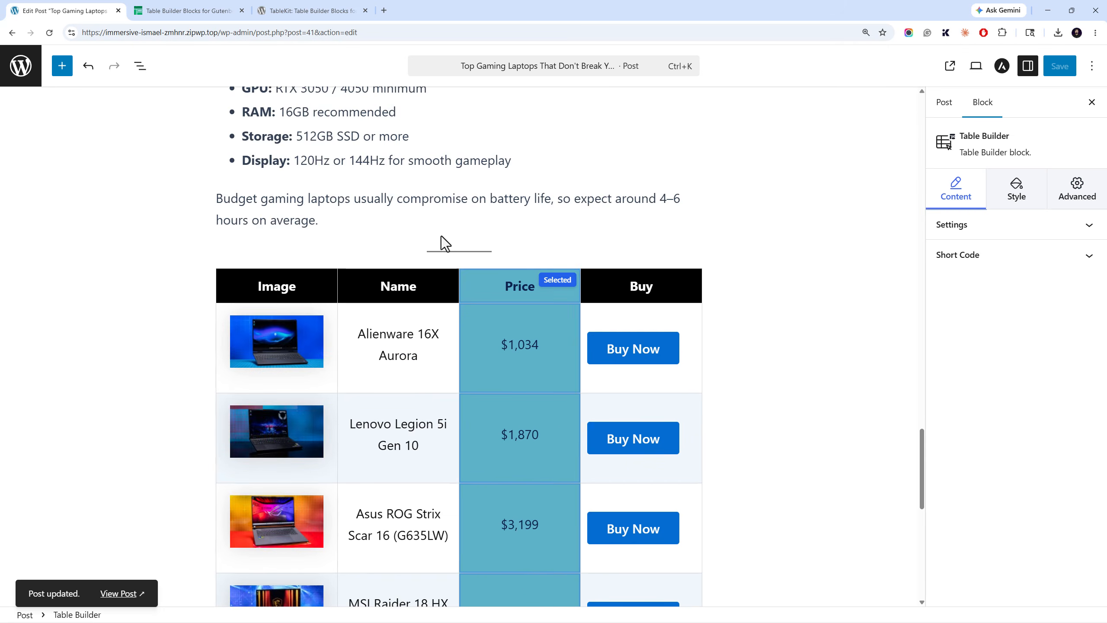
pyautogui.click(167, 311)
pyautogui.scroll(-6, 165, 311)
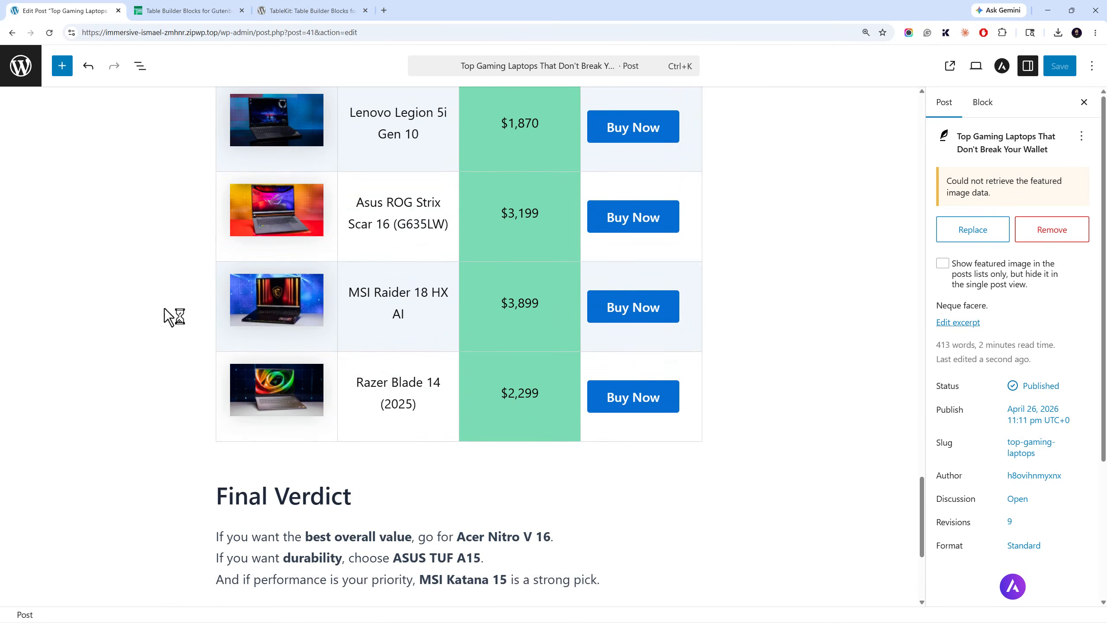
pyautogui.scroll(3, 169, 311)
pyautogui.scroll(3, 159, 305)
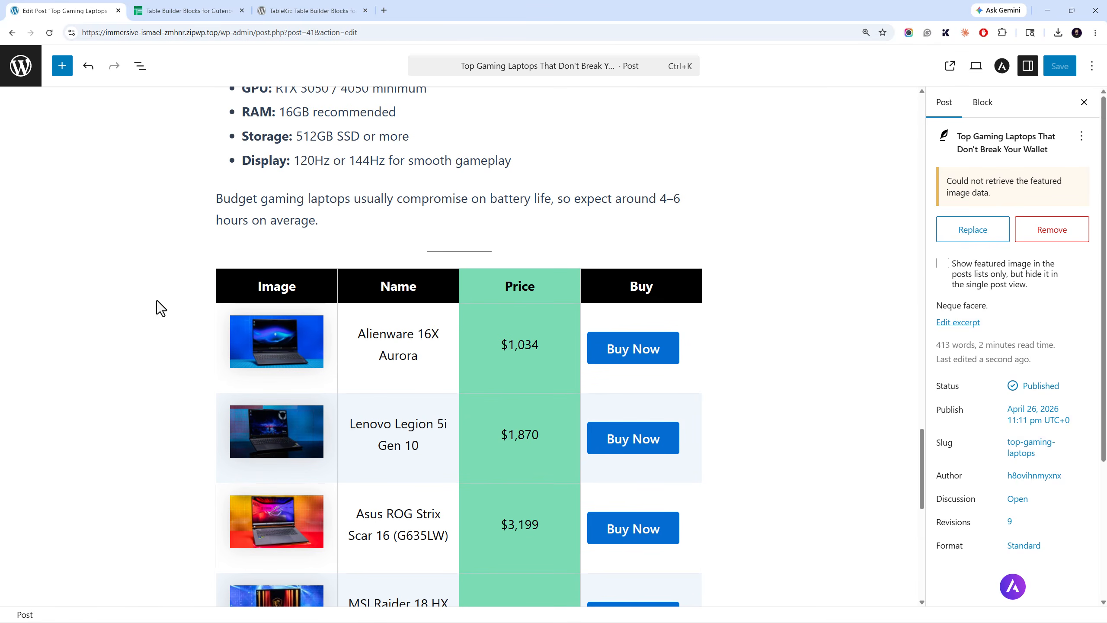
pyautogui.scroll(-3, 156, 300)
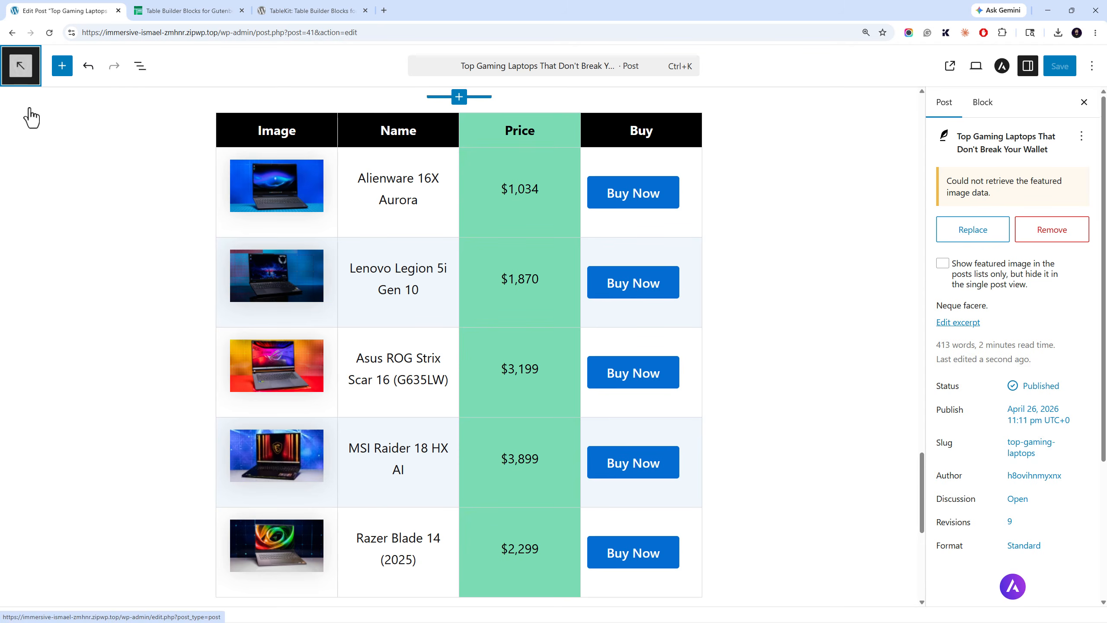
# - Leave the post editor and start a new blank page from the Pages list in a separate browser tab
pyautogui.click(21, 65)
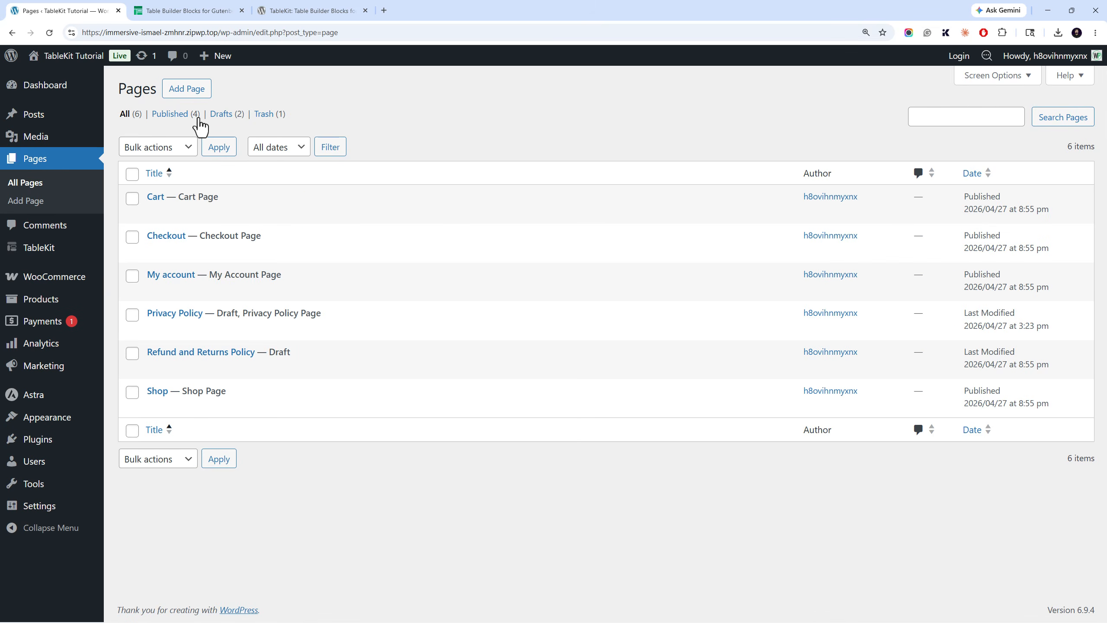
pyautogui.keyDown('shift'); pyautogui.click(194, 97); pyautogui.keyUp('shift')
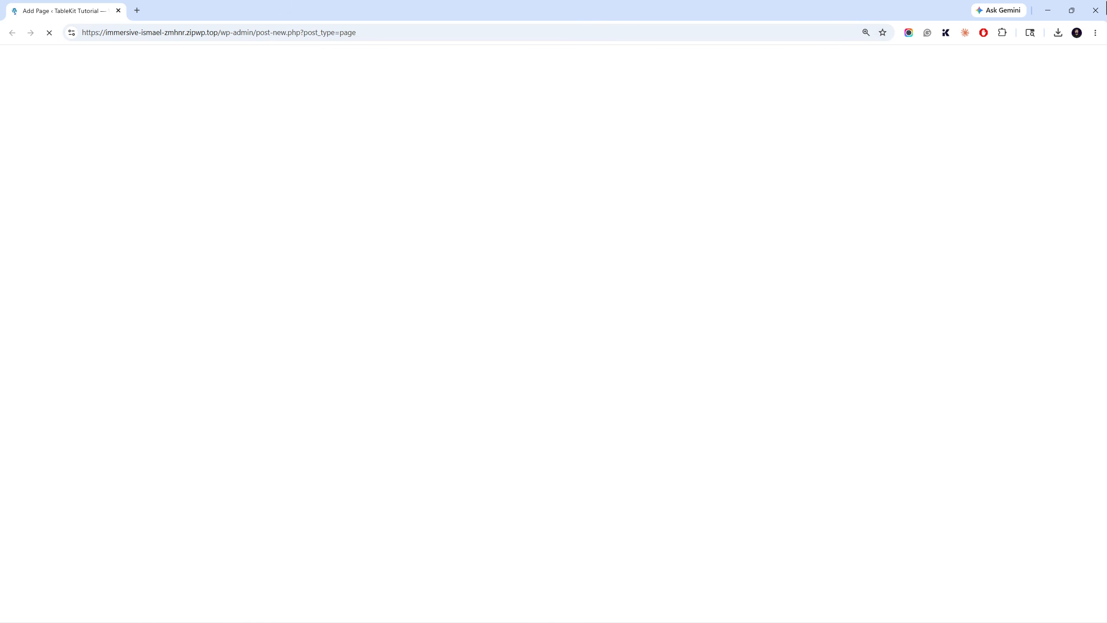
pyautogui.click(1095, 10)
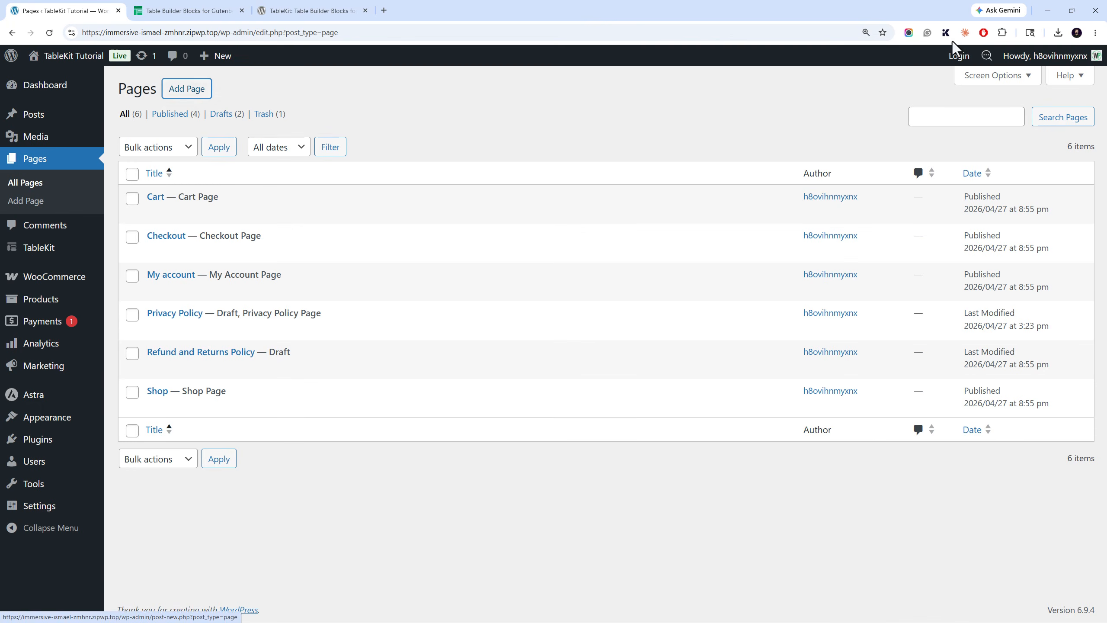
pyautogui.keyDown('ctrl'); pyautogui.click(182, 95); pyautogui.keyUp('ctrl')
pyautogui.click(181, 6)
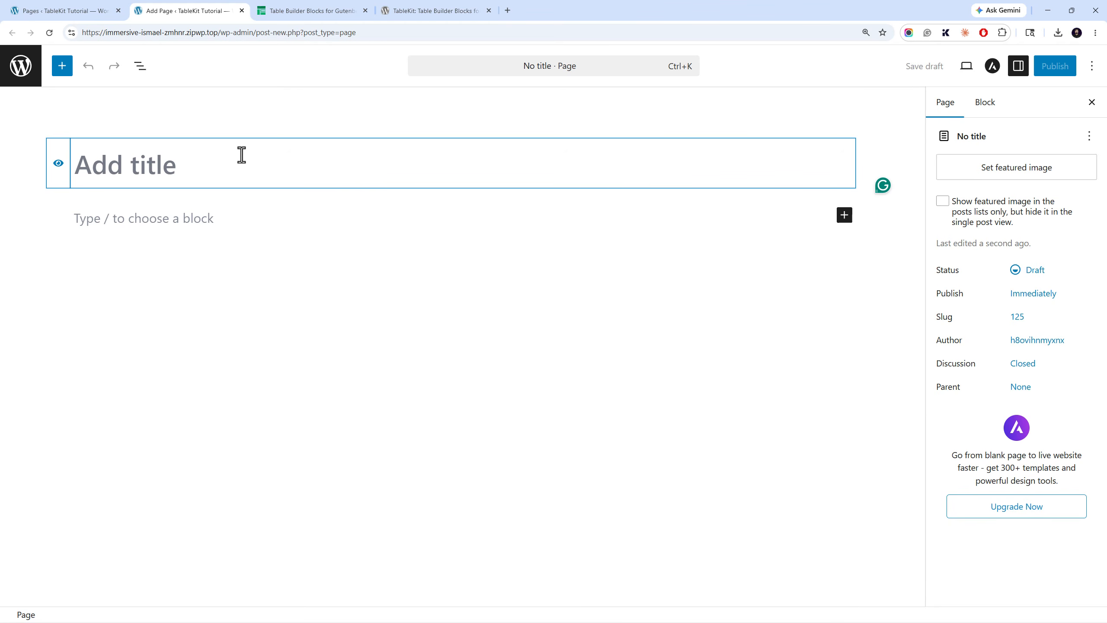
# - Title the new page "Data Table"
pyautogui.write('Data ')
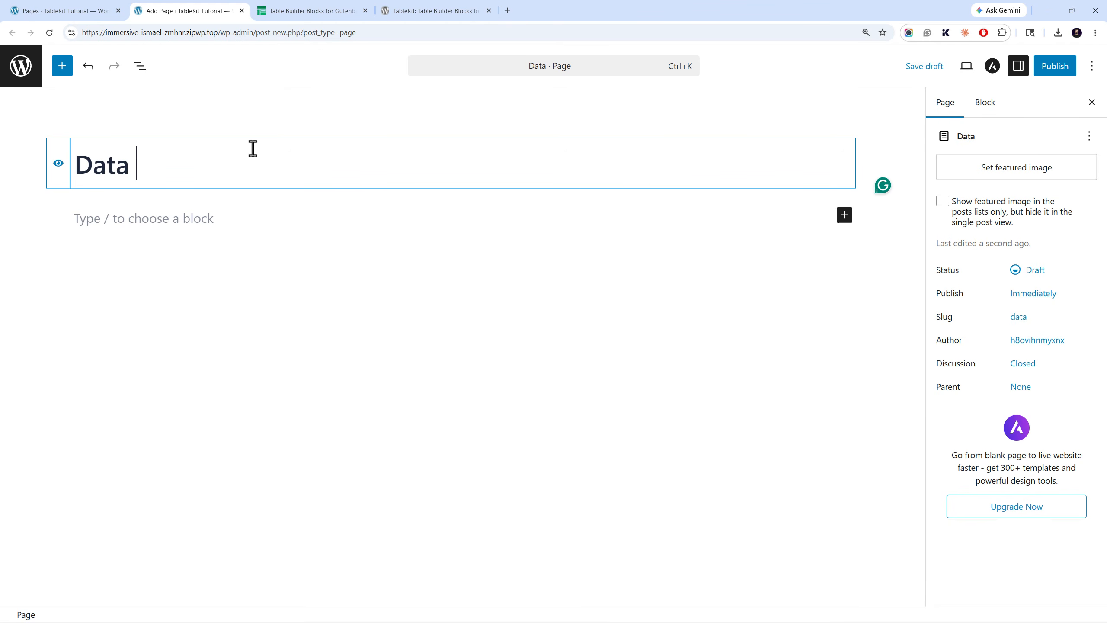
pyautogui.write('Tab;le')
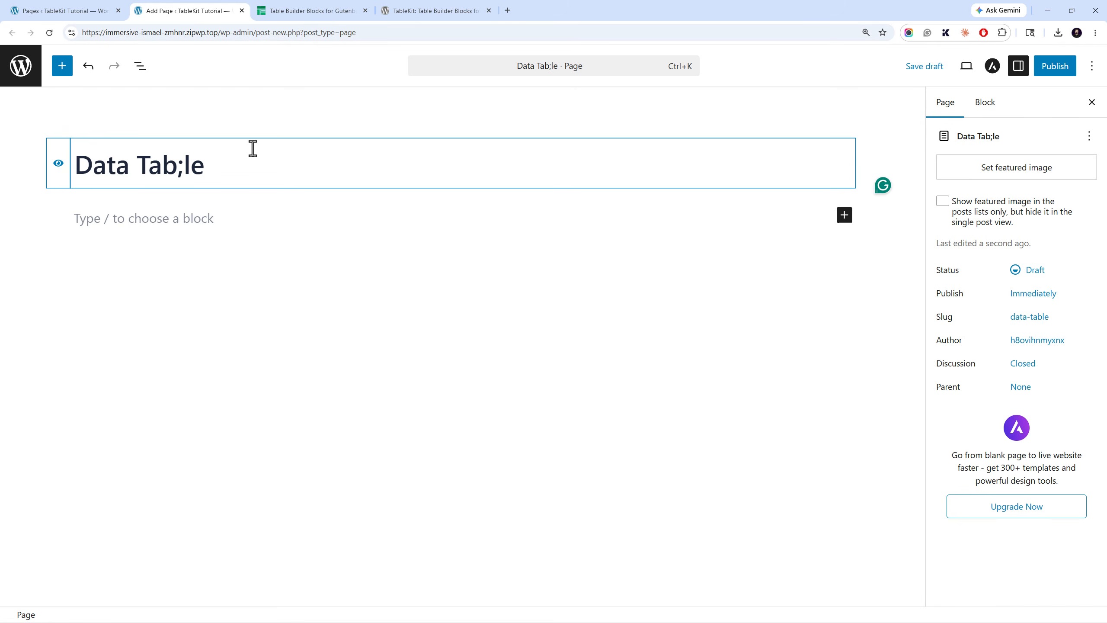
pyautogui.press('BackSpace')
pyautogui.press('BackSpace')
pyautogui.press('BackSpace')
pyautogui.write('le')
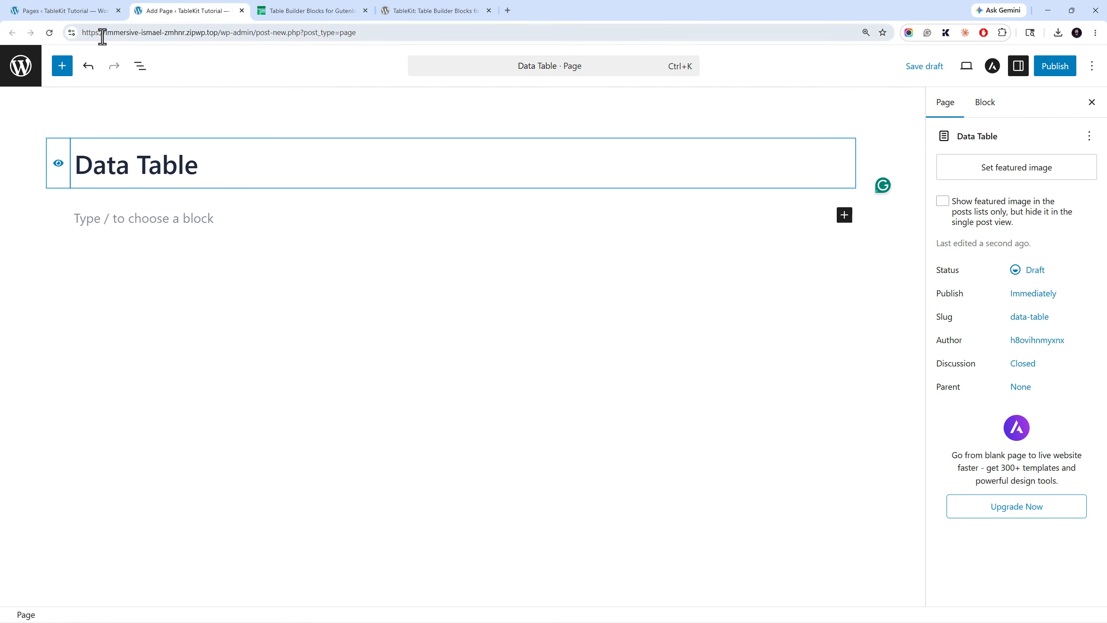
# - Insert a Table Builder Data Table block into the empty page body below the title
pyautogui.click(103, 218)
pyautogui.click(62, 65)
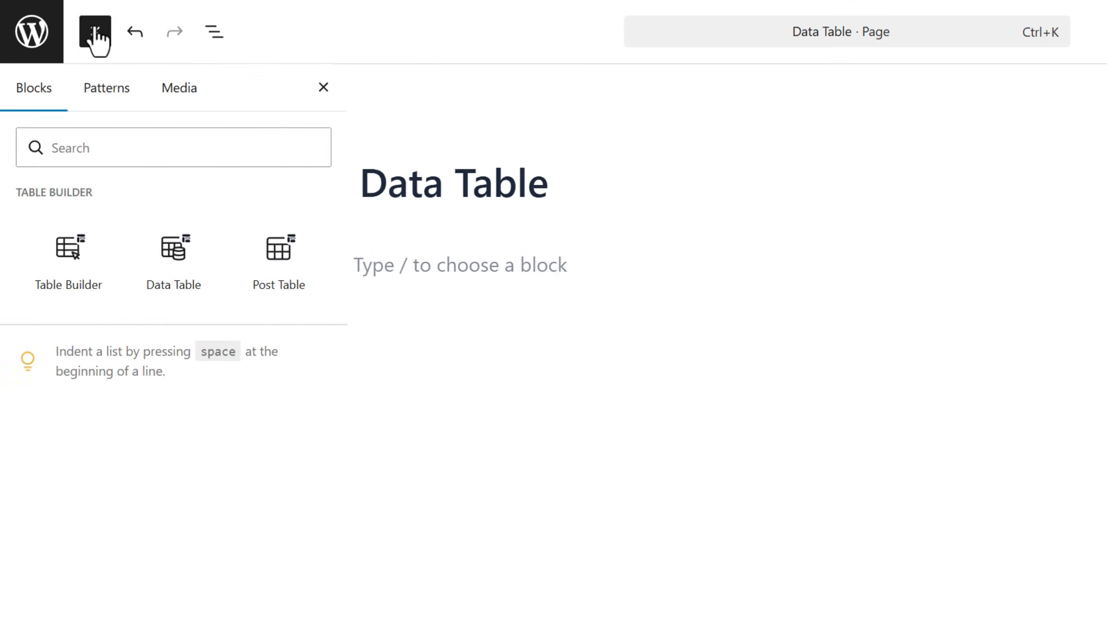
pyautogui.click(181, 289)
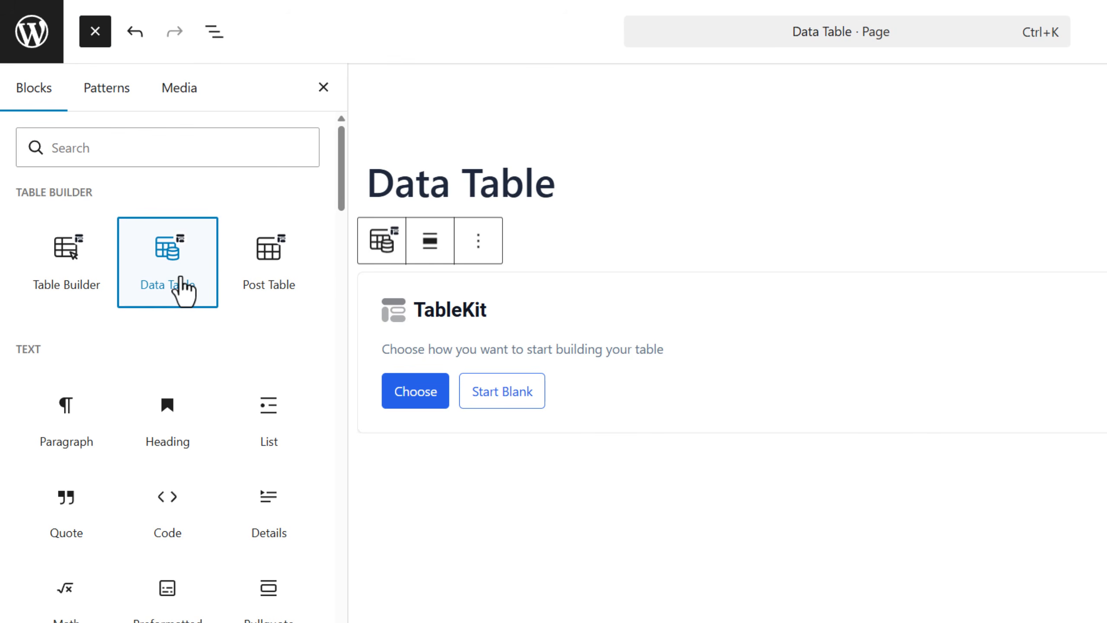
pyautogui.click(433, 388)
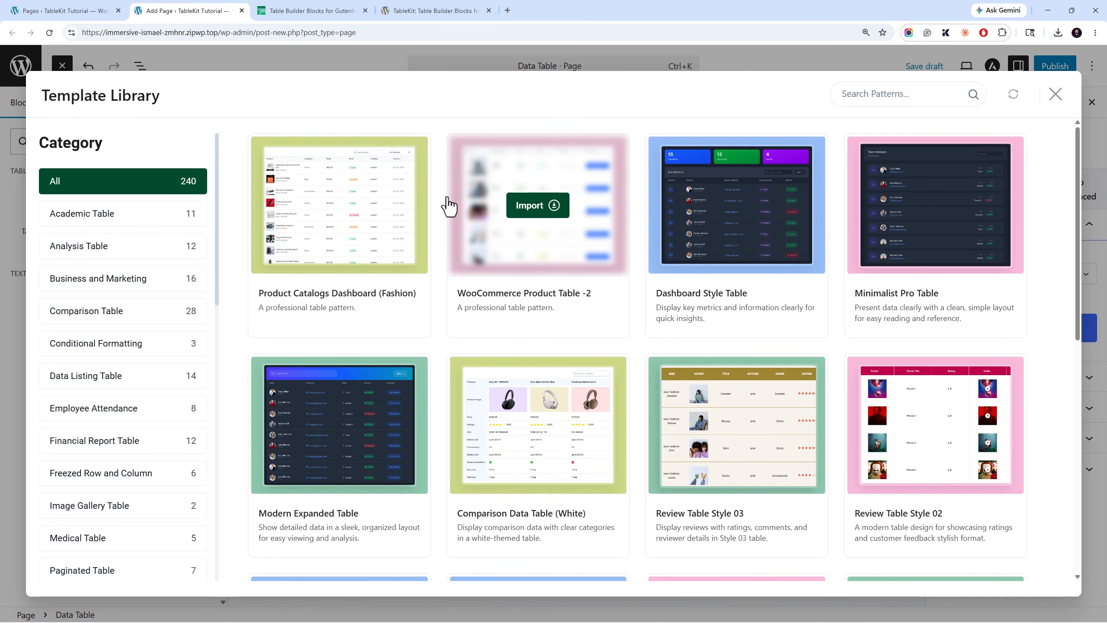
pyautogui.click(523, 206)
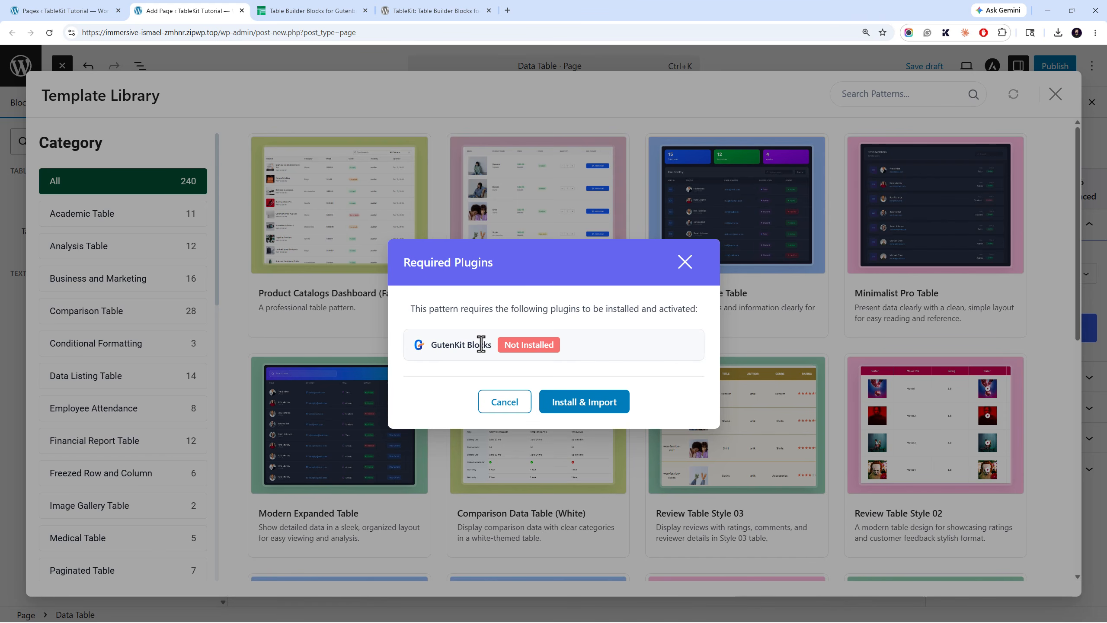
pyautogui.moveTo(490, 344); pyautogui.dragTo(452, 344)
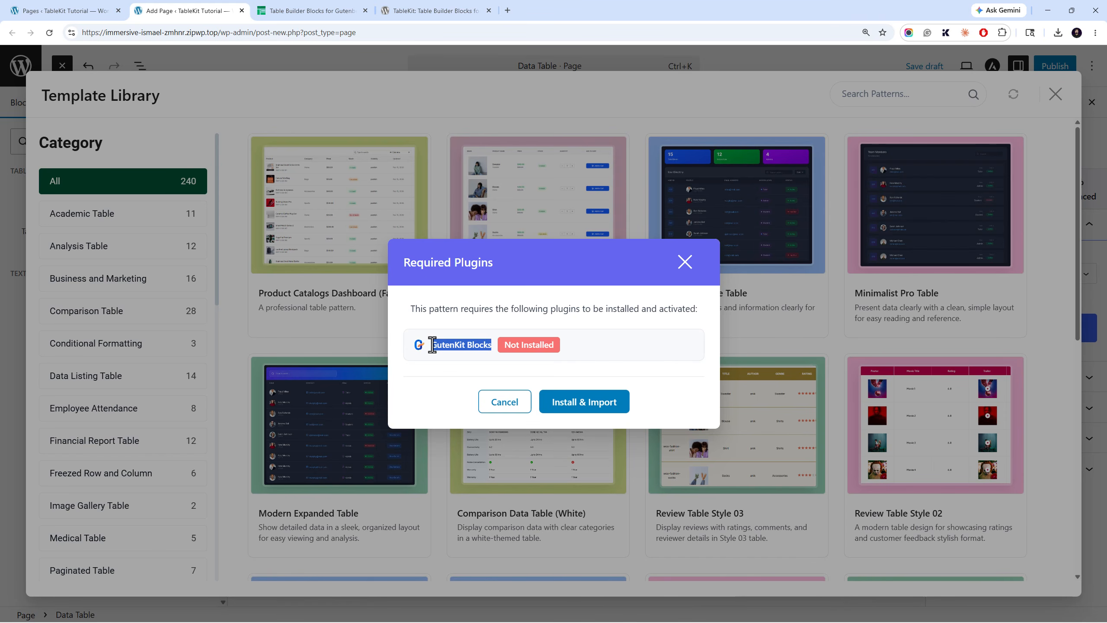
pyautogui.click(516, 399)
pyautogui.click(1057, 97)
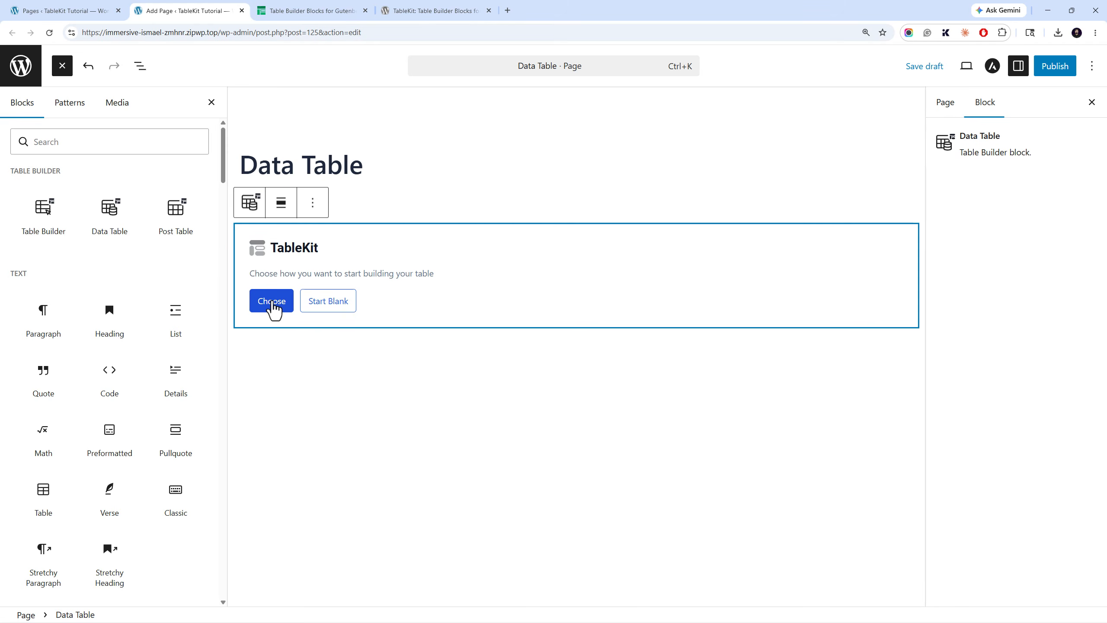
# - Start the data table blank, set its data source to CSV File and load customers-100.csv, then close the block inserter
pyautogui.click(307, 307)
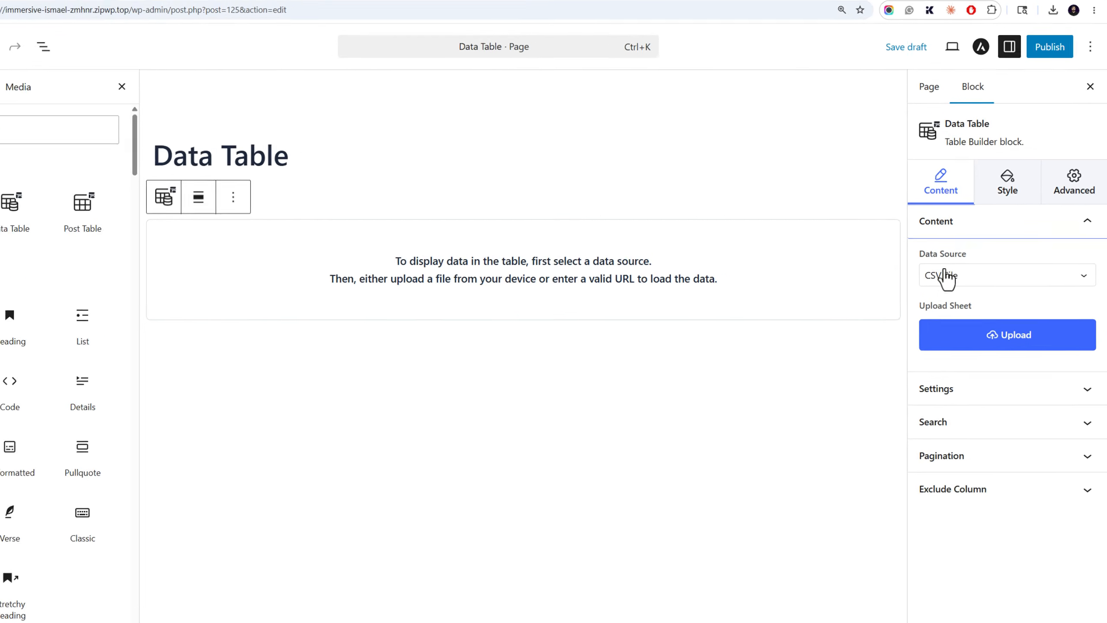
pyautogui.click(944, 275)
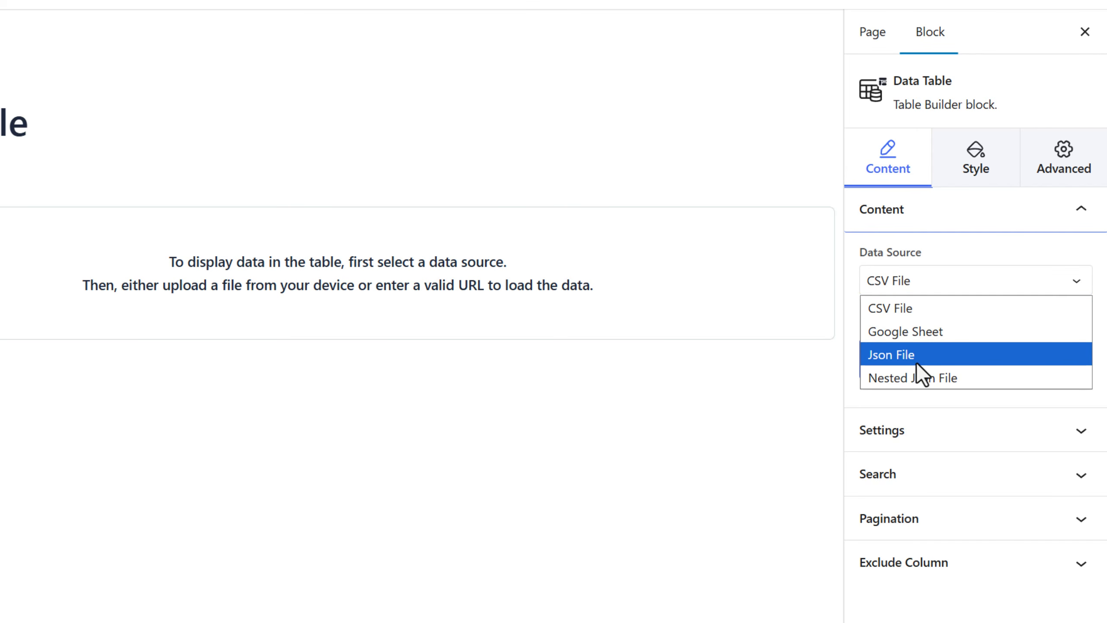
pyautogui.click(915, 309)
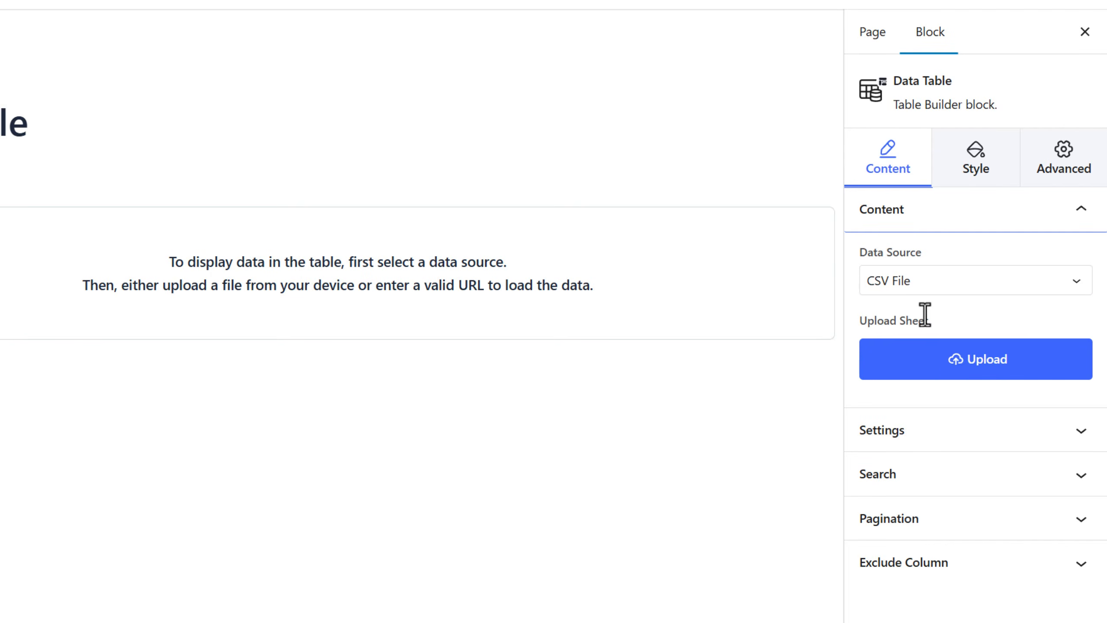
pyautogui.click(936, 355)
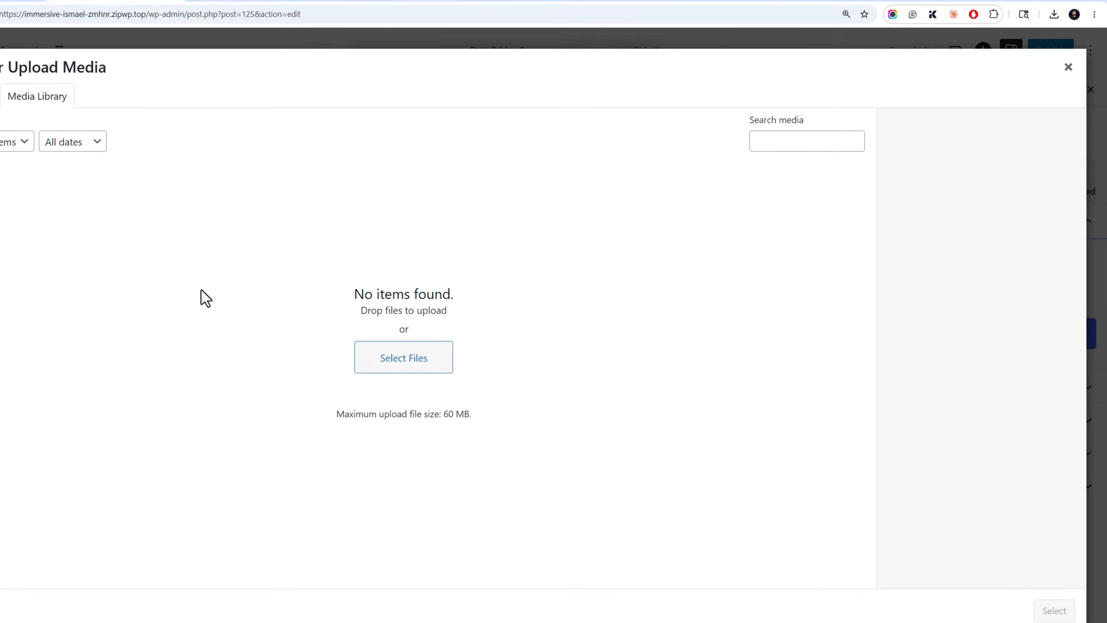
pyautogui.click(412, 340)
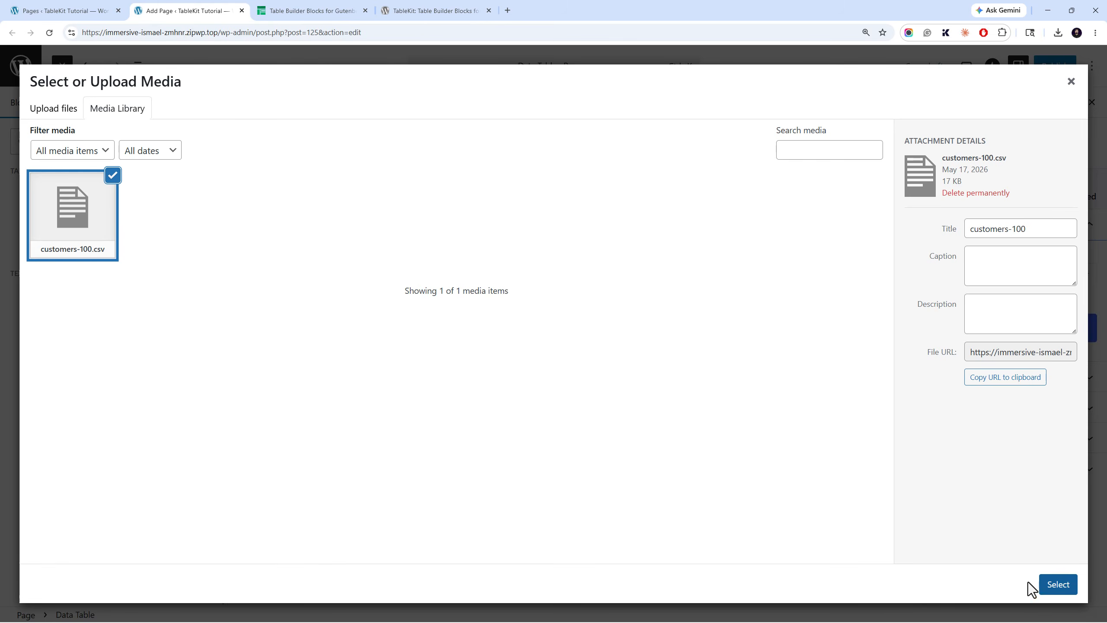
pyautogui.click(1057, 584)
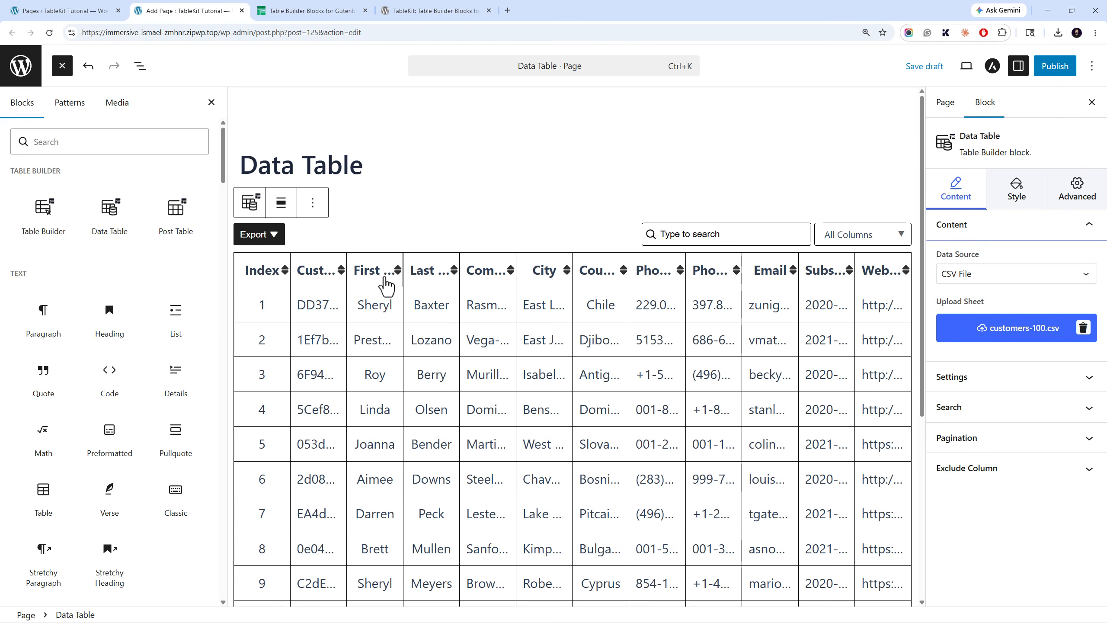
pyautogui.click(210, 103)
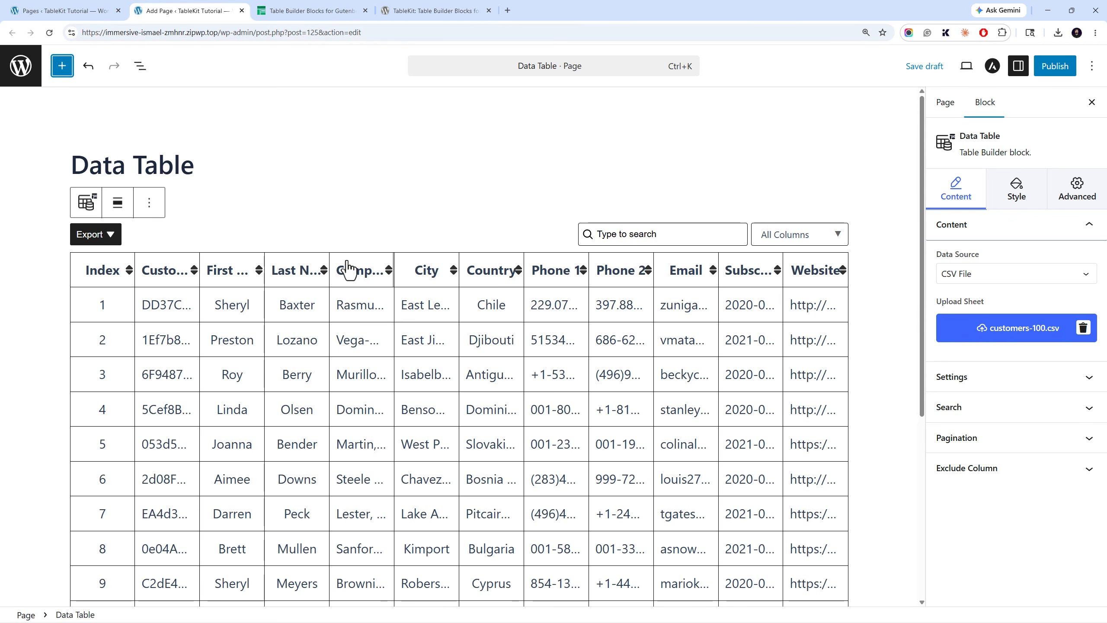
# - Try sorting the table by Website in both directions and by Phone 2, and check its export options
pyautogui.click(825, 270)
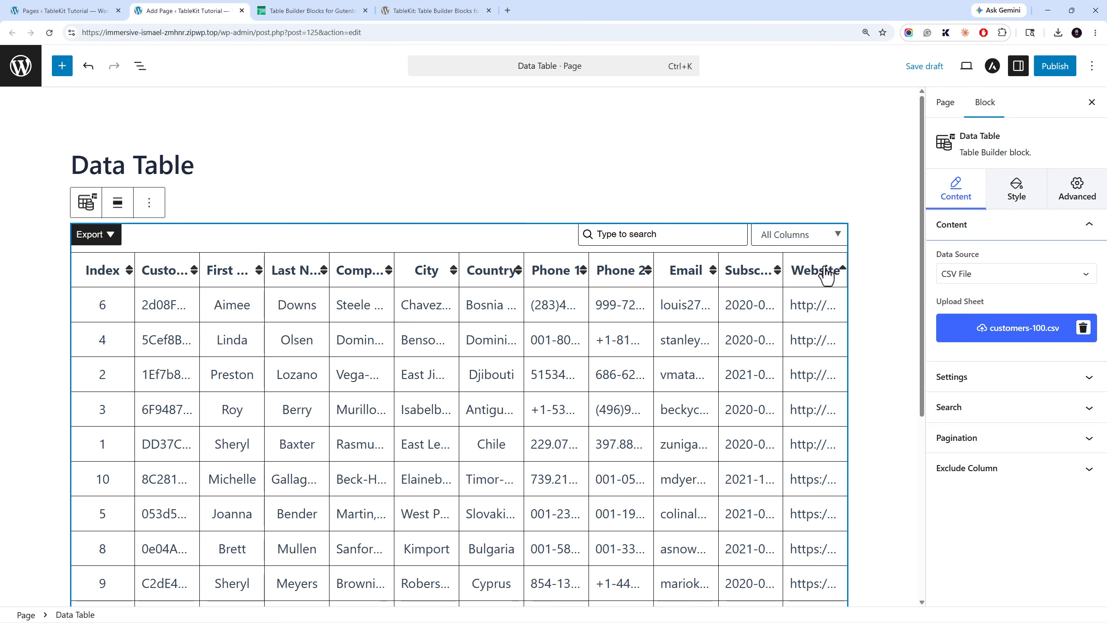
pyautogui.click(810, 279)
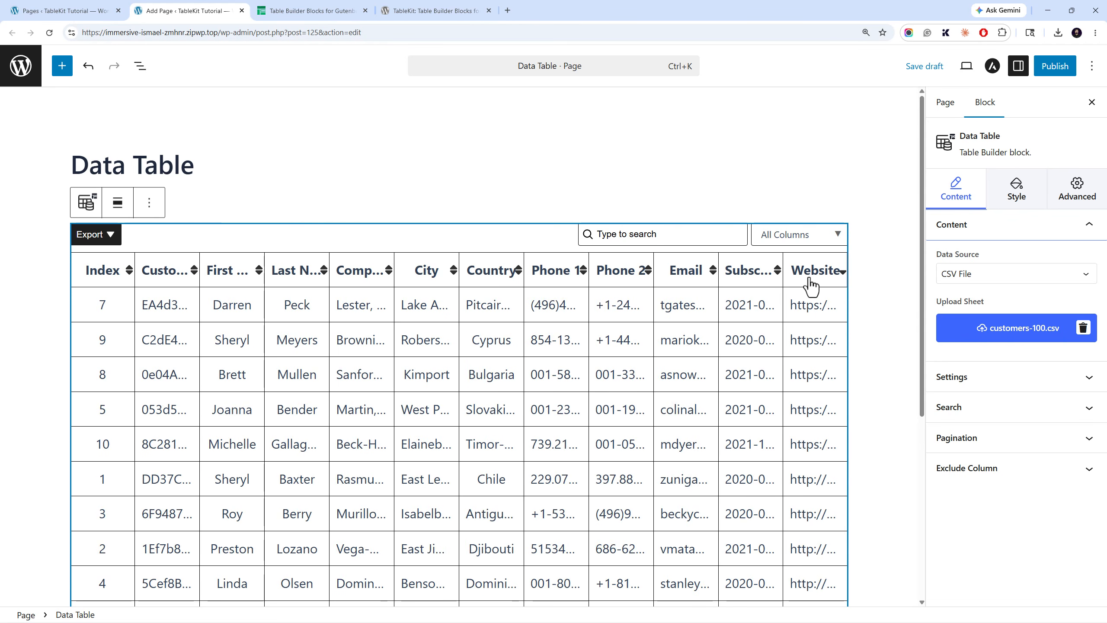
pyautogui.click(642, 283)
pyautogui.click(99, 238)
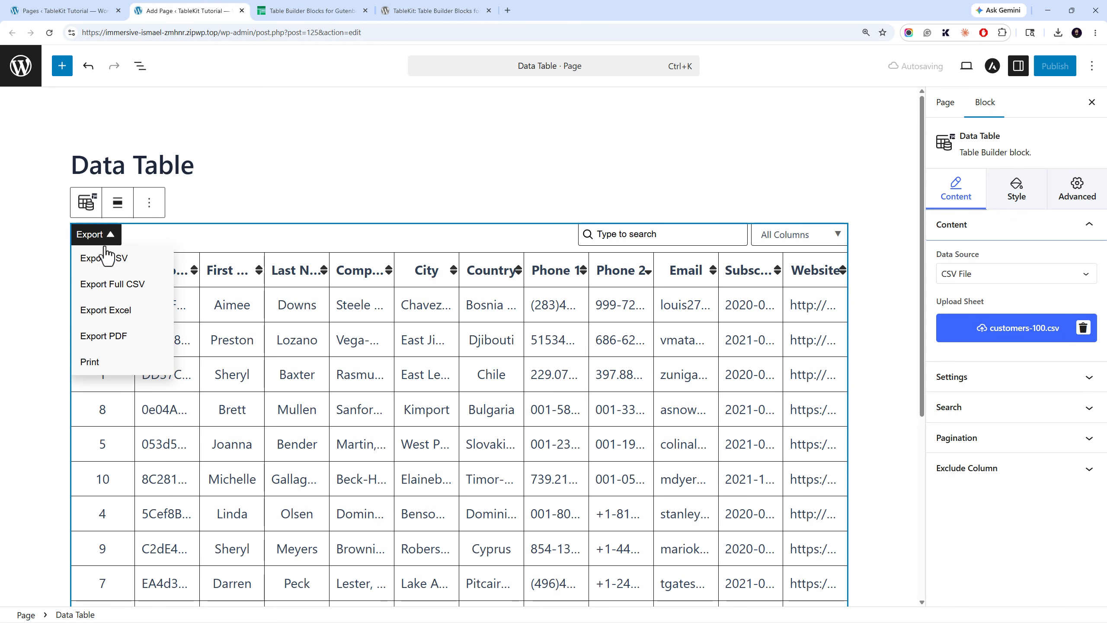
pyautogui.click(111, 281)
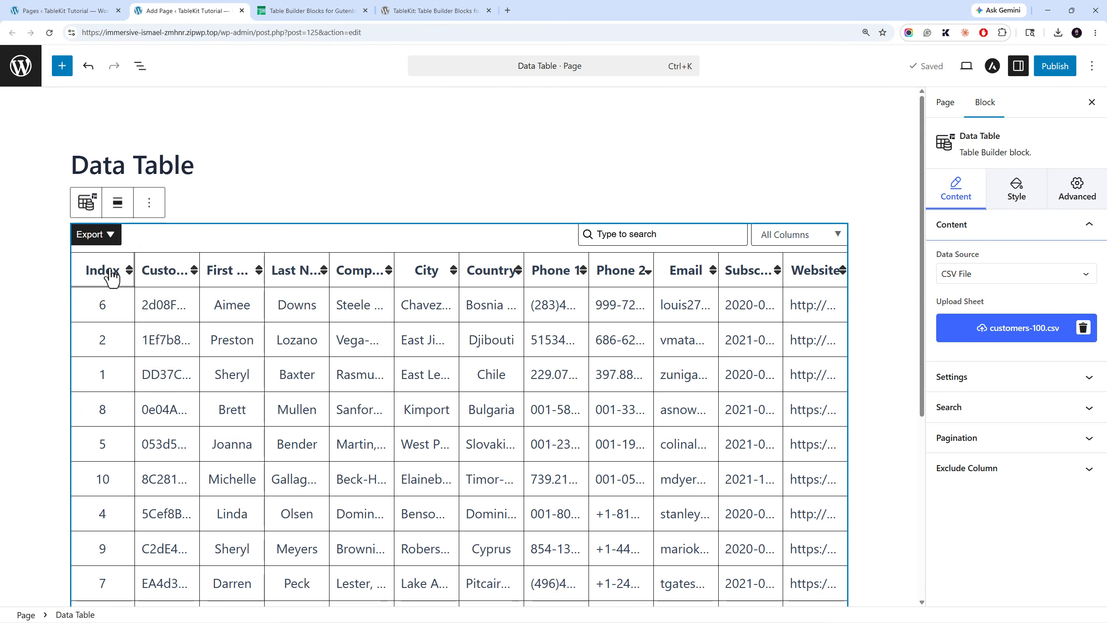
# - Examine the data table's feature settings, from header and pagination to search, export and caption, alongside the table
pyautogui.click(951, 376)
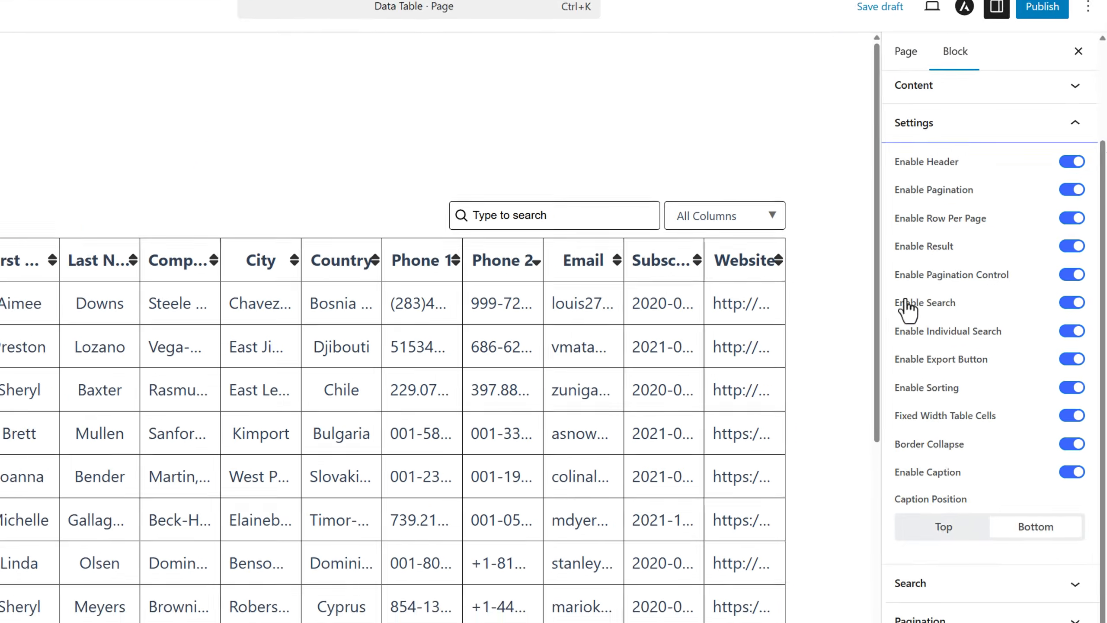
pyautogui.scroll(3, 959, 288)
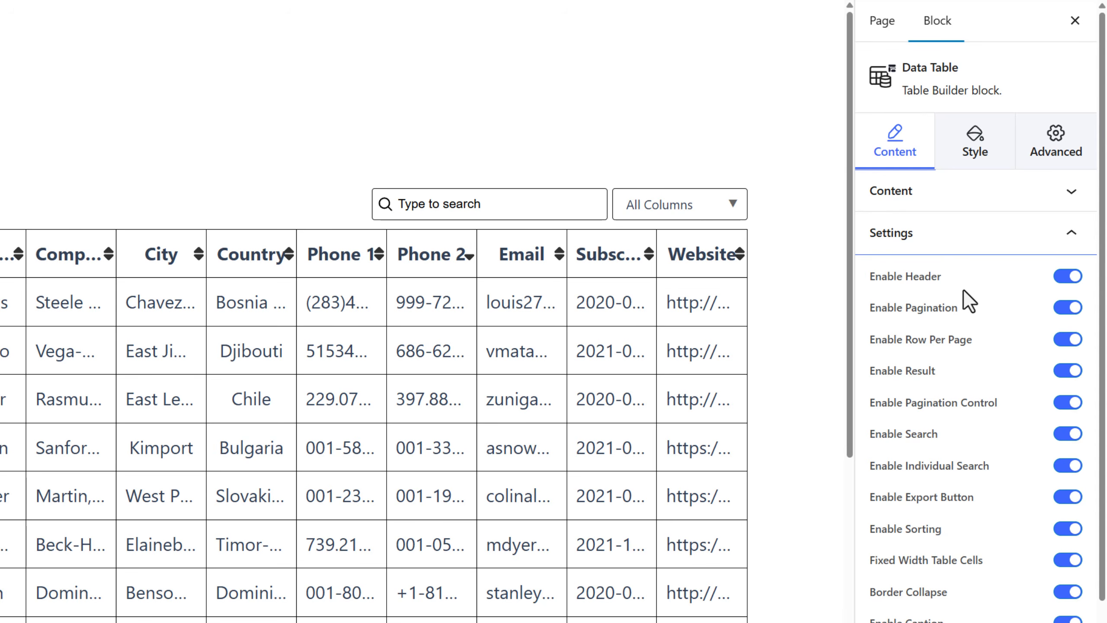
pyautogui.scroll(-5, 565, 416)
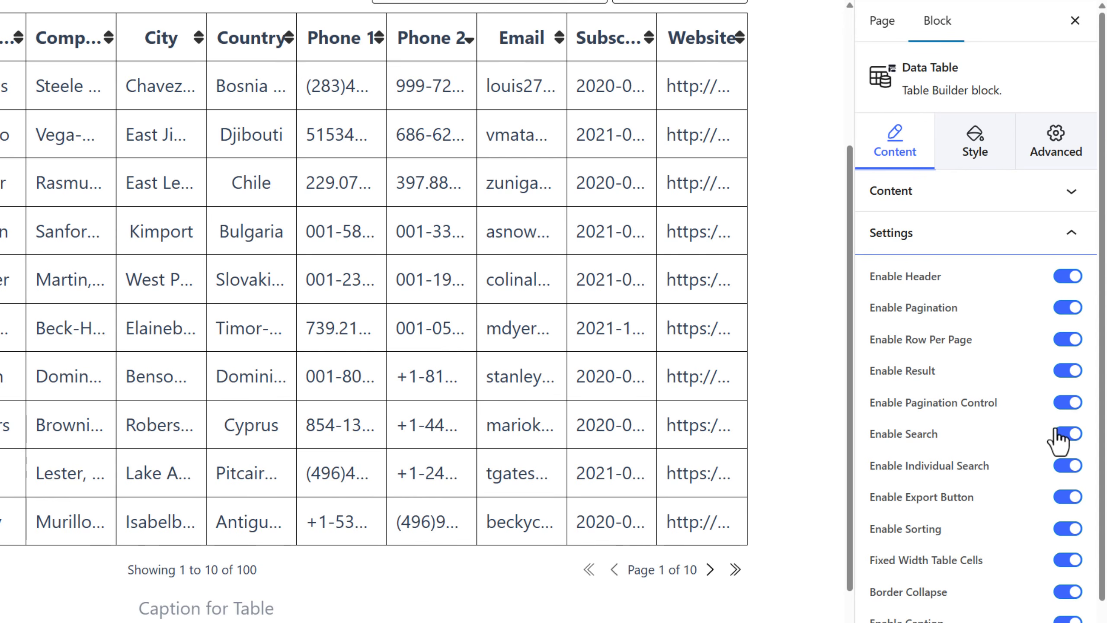
pyautogui.scroll(5, 645, 379)
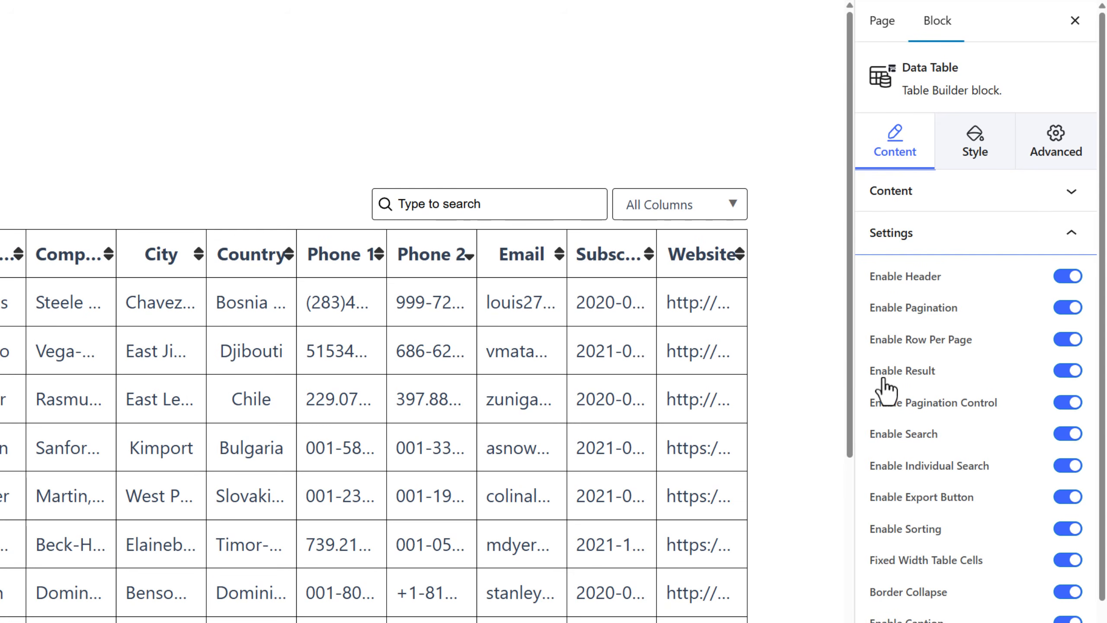
pyautogui.scroll(-3, 931, 427)
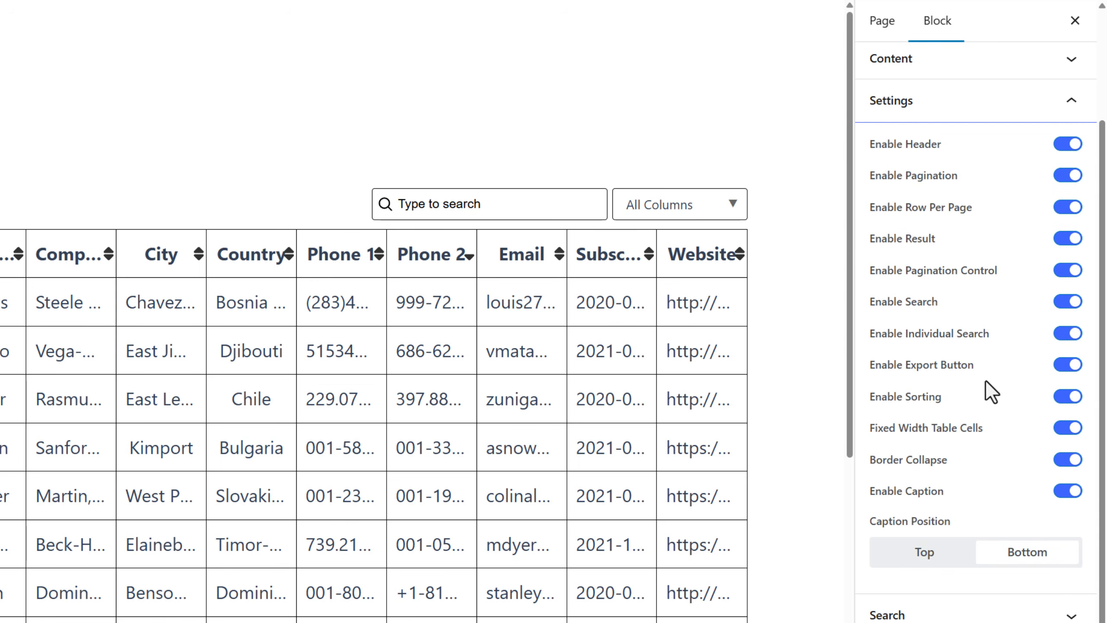
# - Try switching sorting and fixed width table cells off for the data table
pyautogui.click(1056, 398)
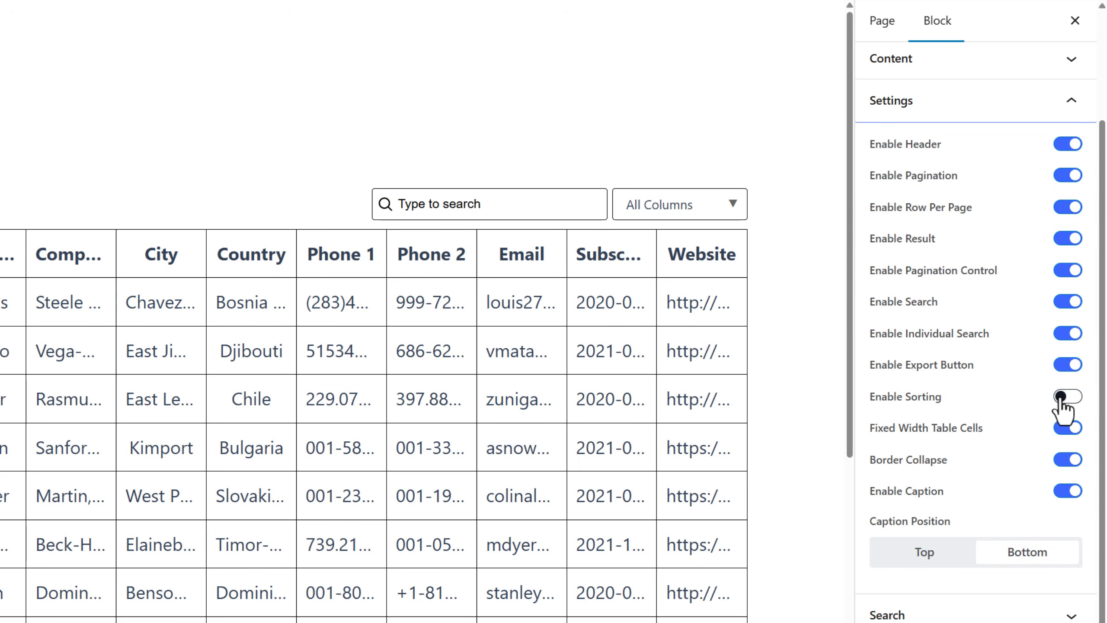
pyautogui.click(1060, 398)
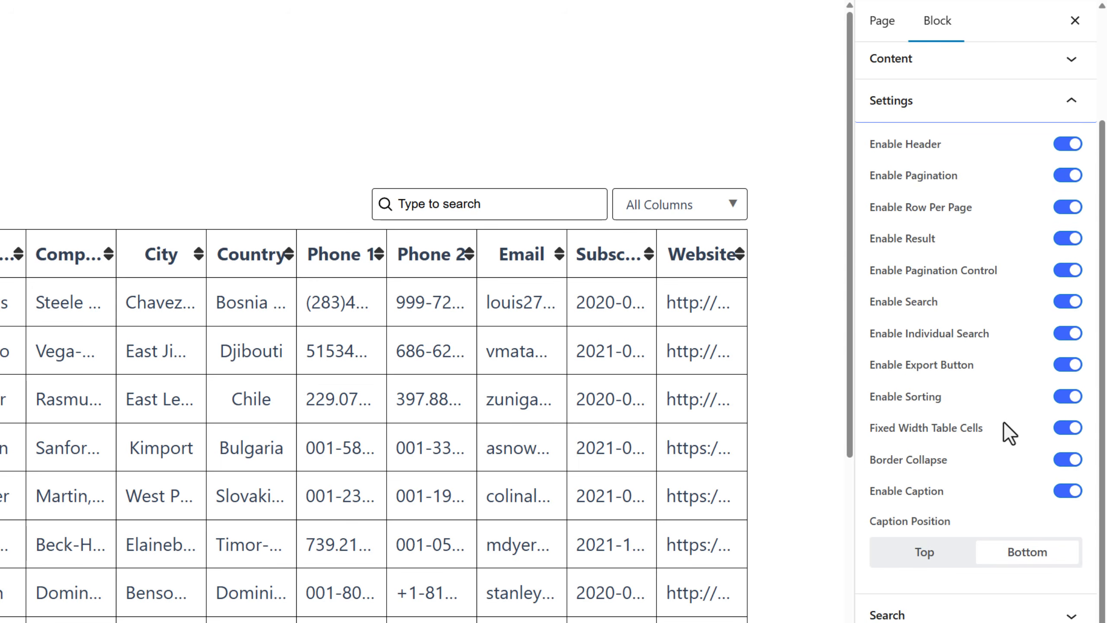
pyautogui.click(1069, 427)
pyautogui.click(1068, 427)
# - Disable the data table's caption and check the area beneath its last row
pyautogui.click(1066, 491)
pyautogui.scroll(-5, 684, 453)
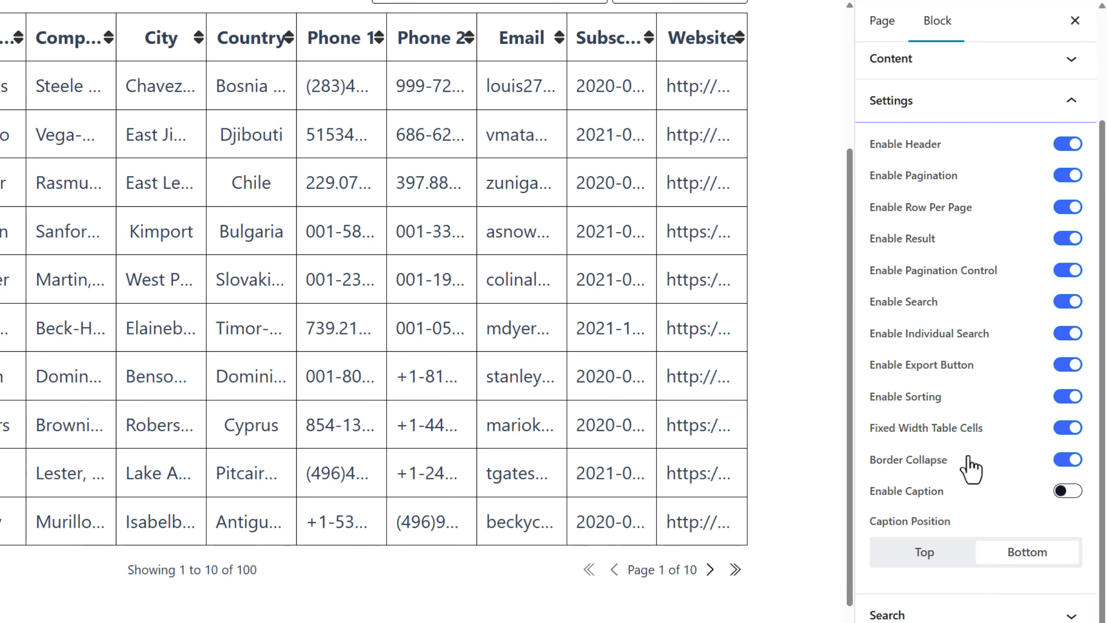
# - Look through the data table's pagination and search settings, including the search icon and placeholder text
pyautogui.click(970, 621)
pyautogui.scroll(3, 919, 360)
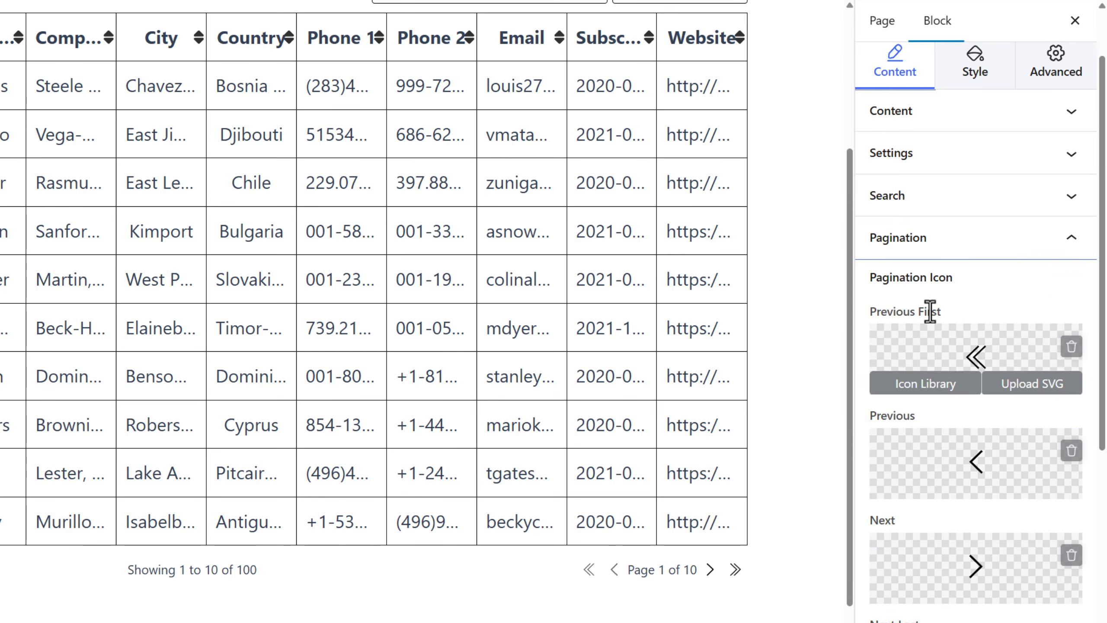
pyautogui.click(933, 204)
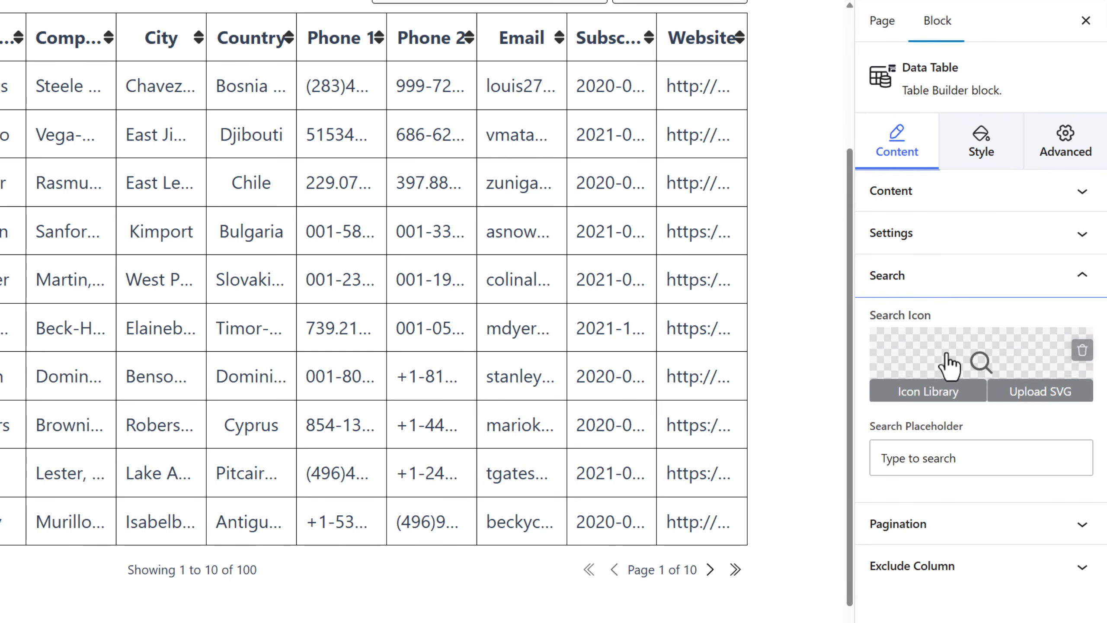
pyautogui.click(924, 463)
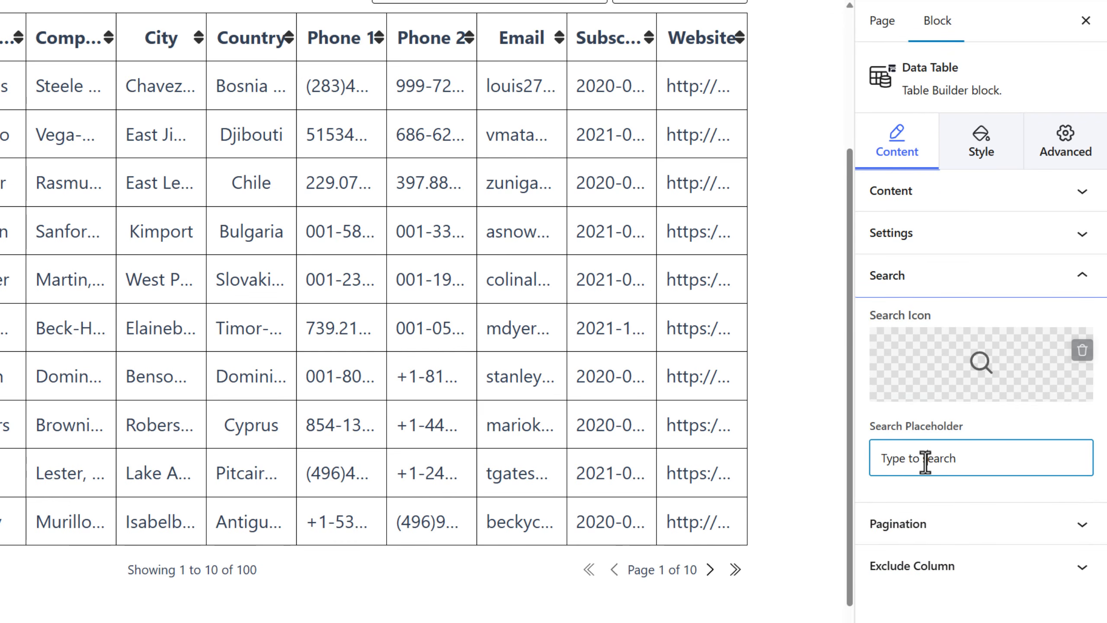
# - Set the data table's row-per-page count to 20 in its pagination settings and check the longer table
pyautogui.click(949, 524)
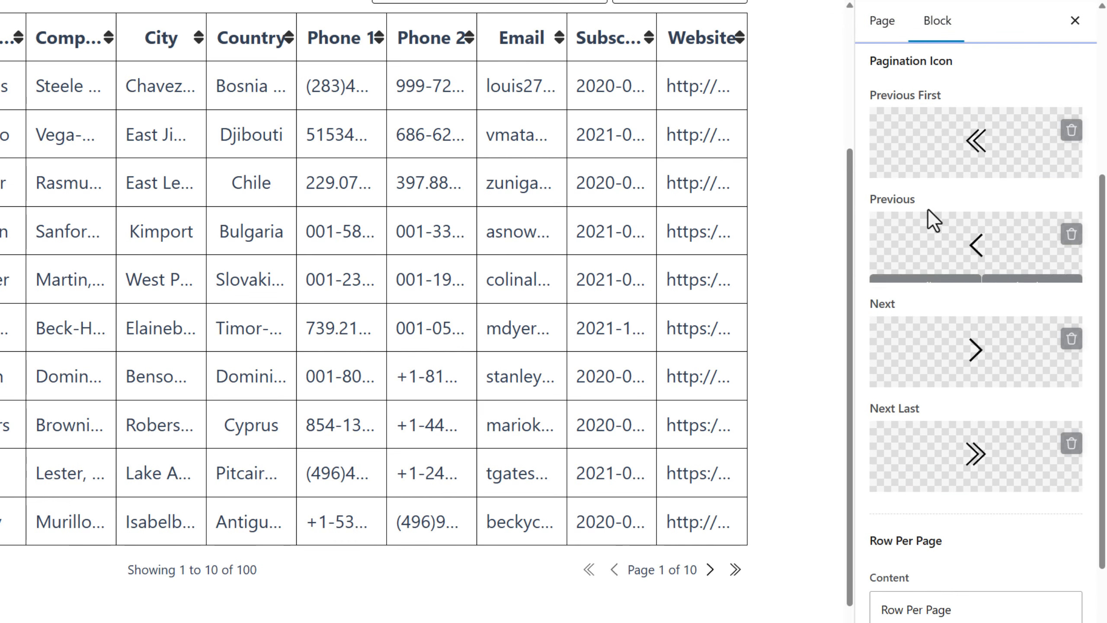
pyautogui.moveTo(948, 165)
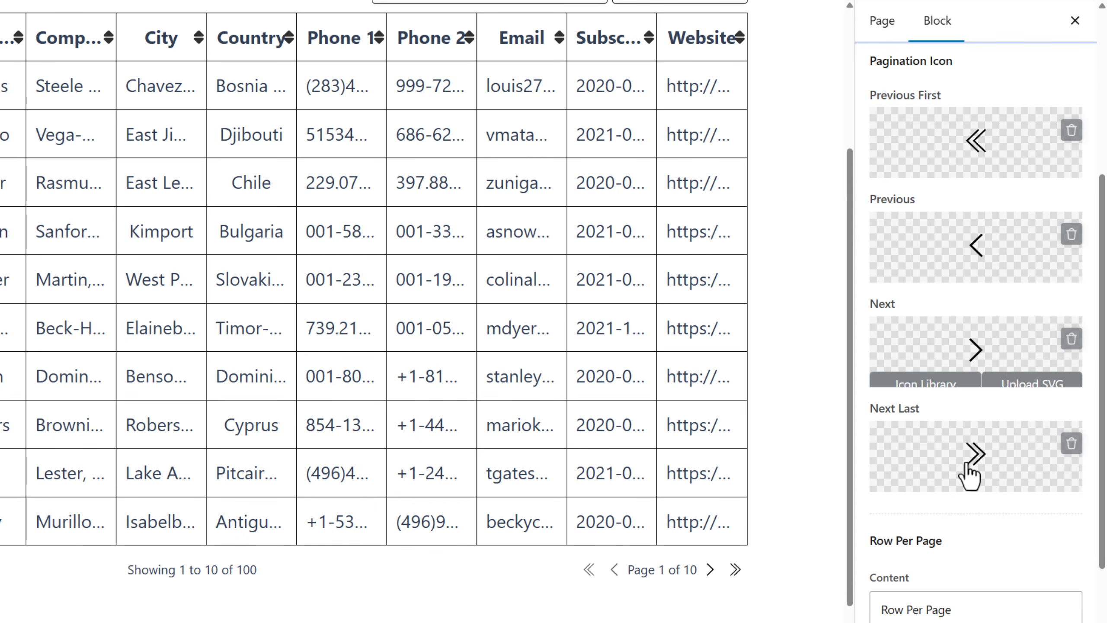
pyautogui.scroll(-5, 954, 501)
pyautogui.click(909, 427)
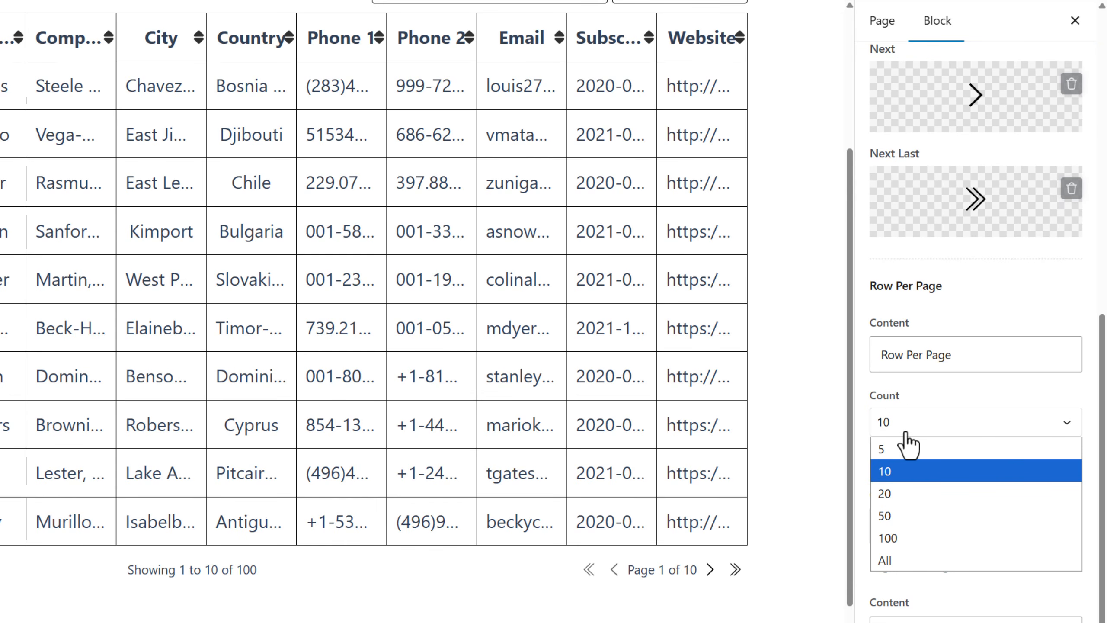
pyautogui.click(917, 493)
pyautogui.scroll(-8, 696, 425)
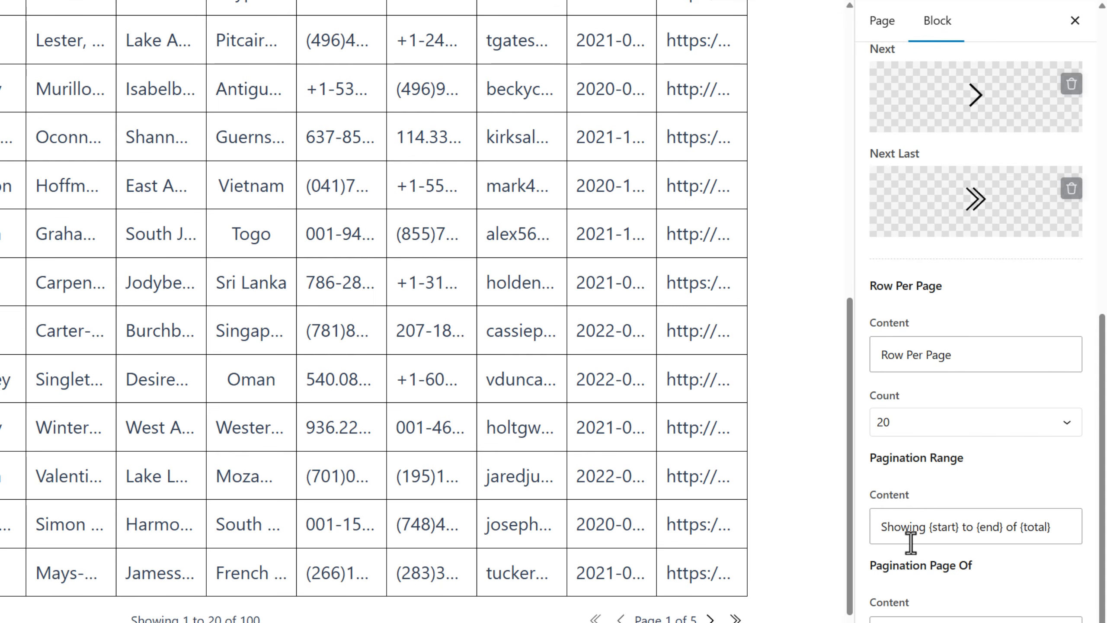
# - Exclude the Website and Customer Id columns from the data table
pyautogui.click(915, 621)
pyautogui.scroll(8, 731, 379)
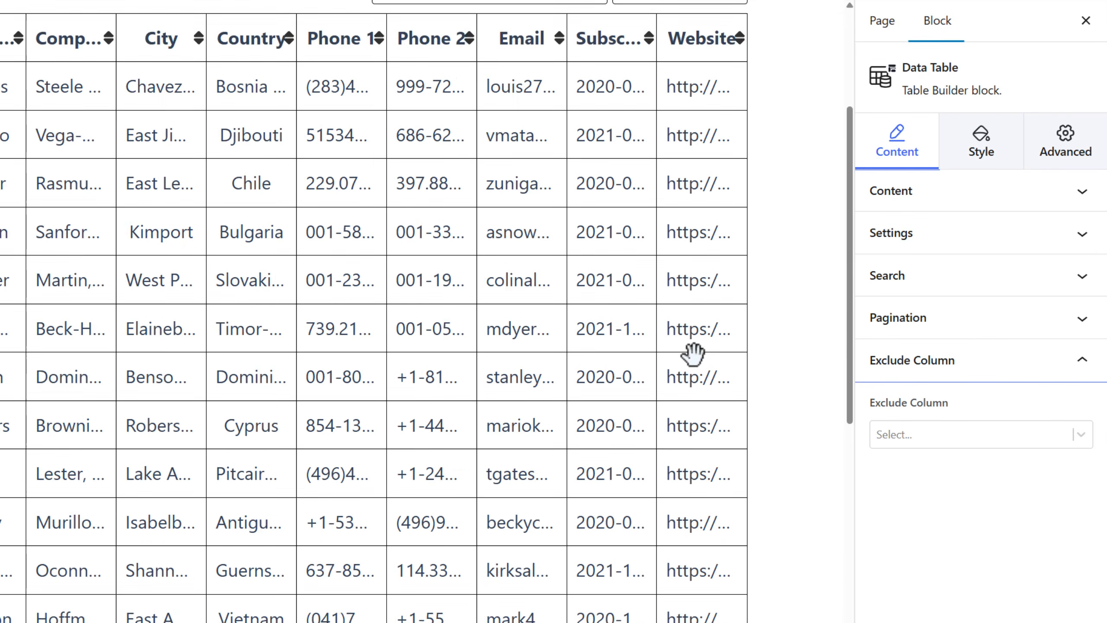
pyautogui.click(886, 435)
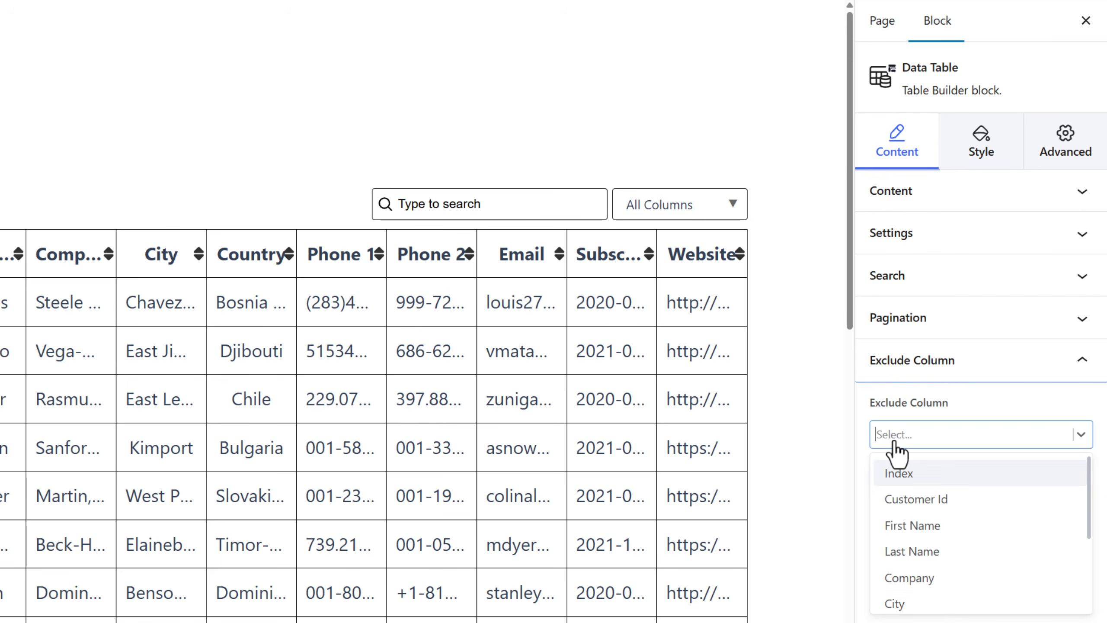
pyautogui.scroll(-3, 930, 566)
pyautogui.click(937, 602)
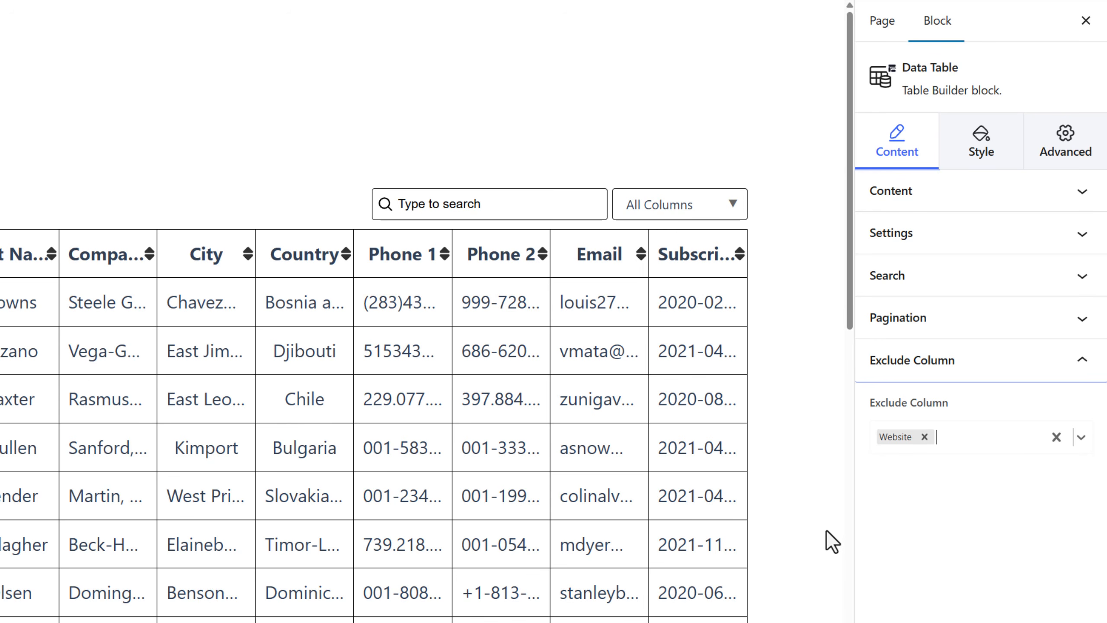
pyautogui.click(945, 438)
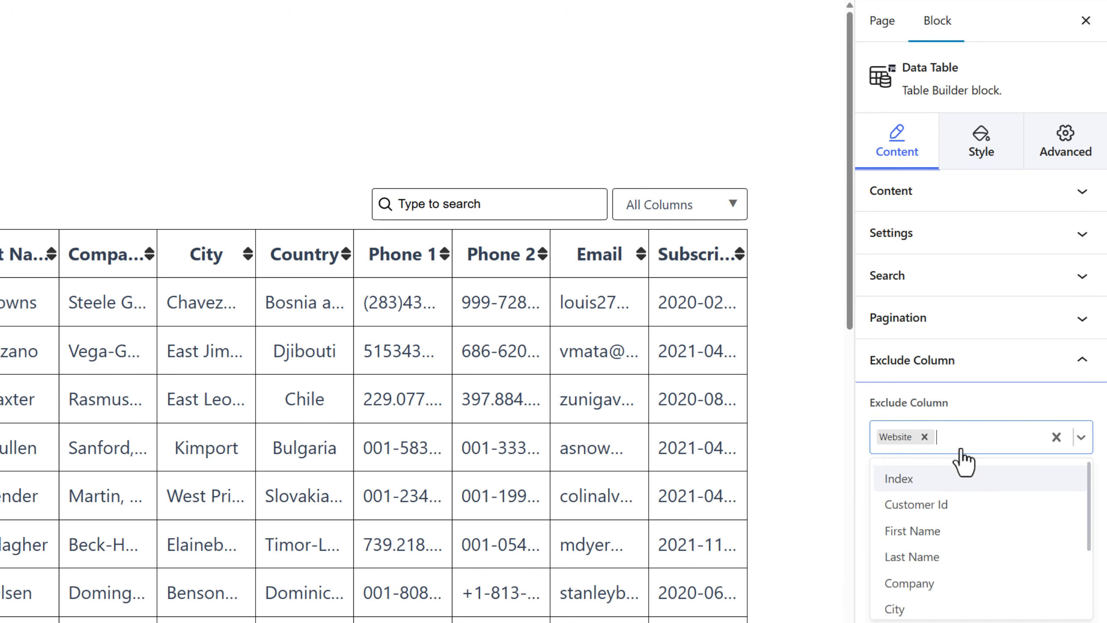
pyautogui.click(973, 508)
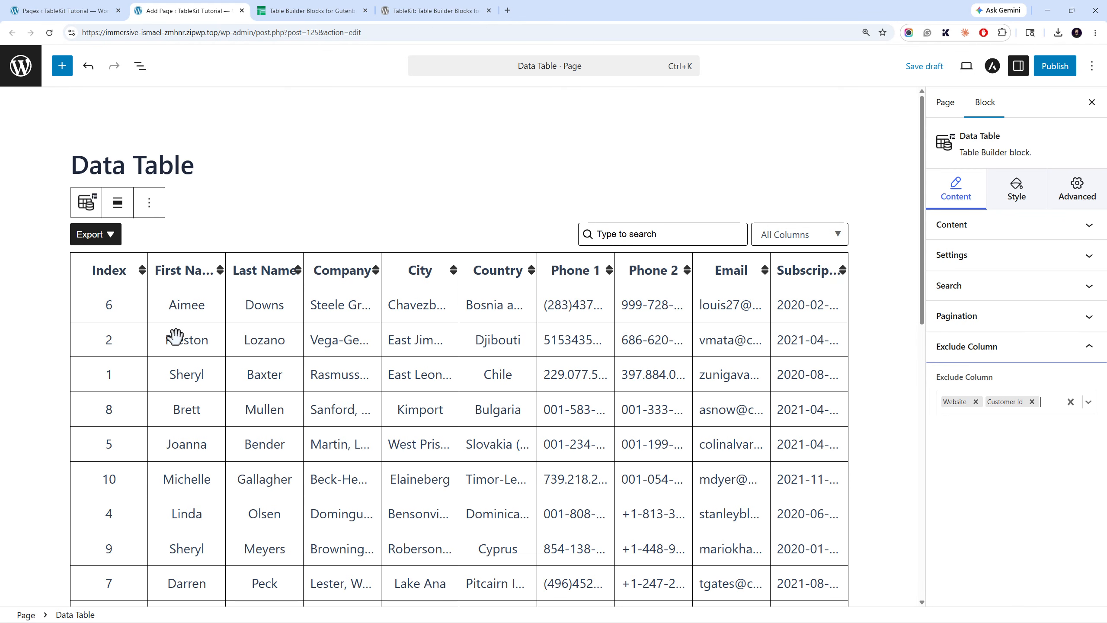
# - Add Phone 2 to the data table's excluded columns and check the table
pyautogui.click(1056, 405)
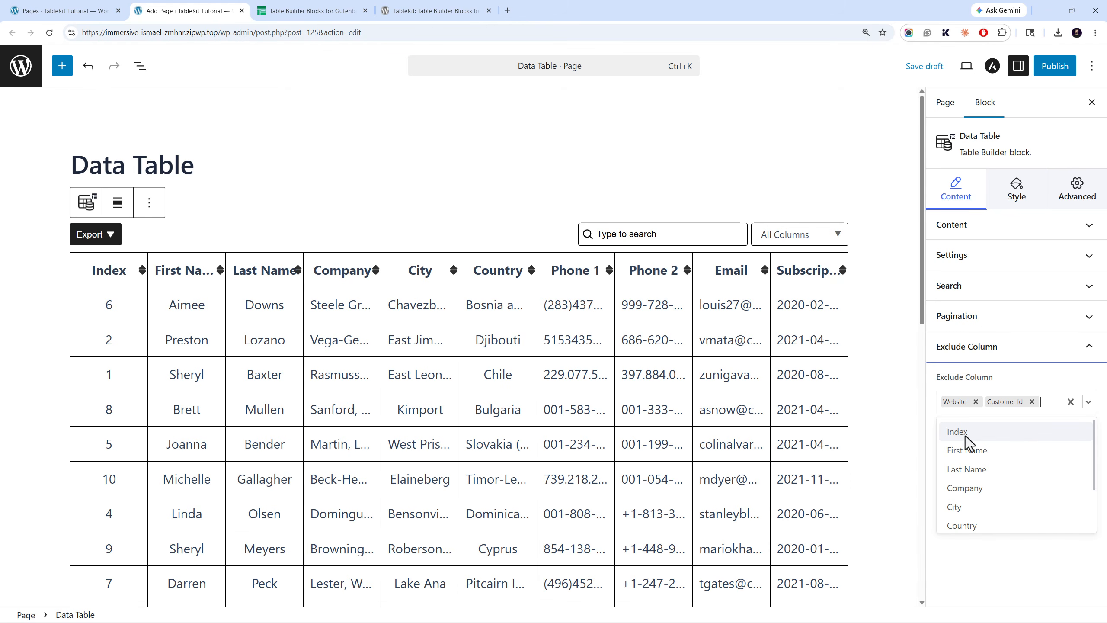
pyautogui.click(1008, 377)
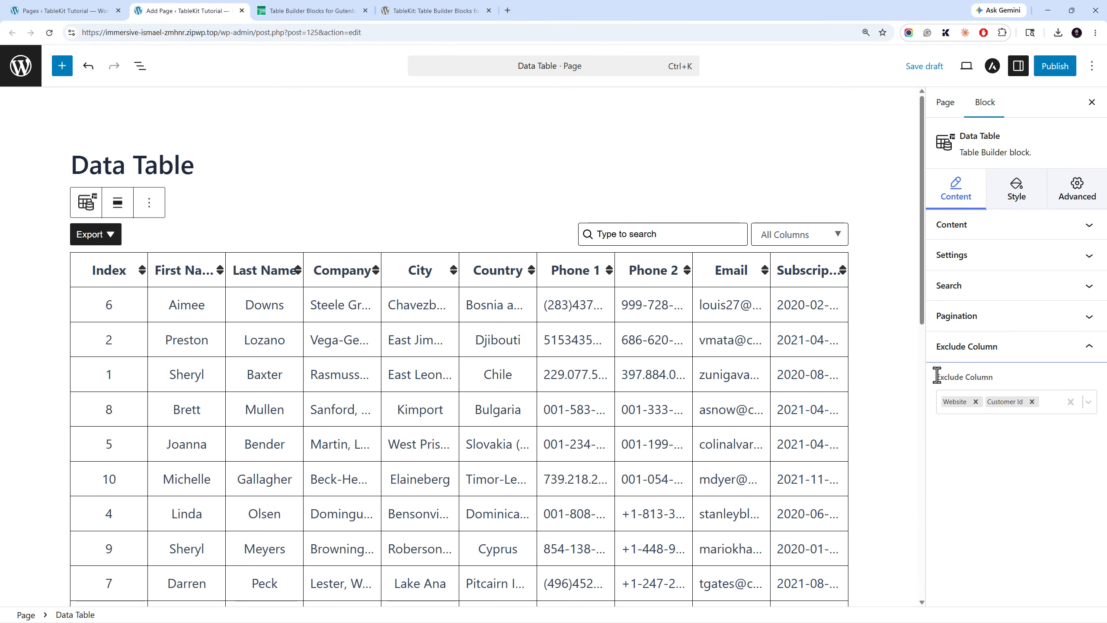
pyautogui.click(1046, 406)
pyautogui.scroll(-2, 996, 479)
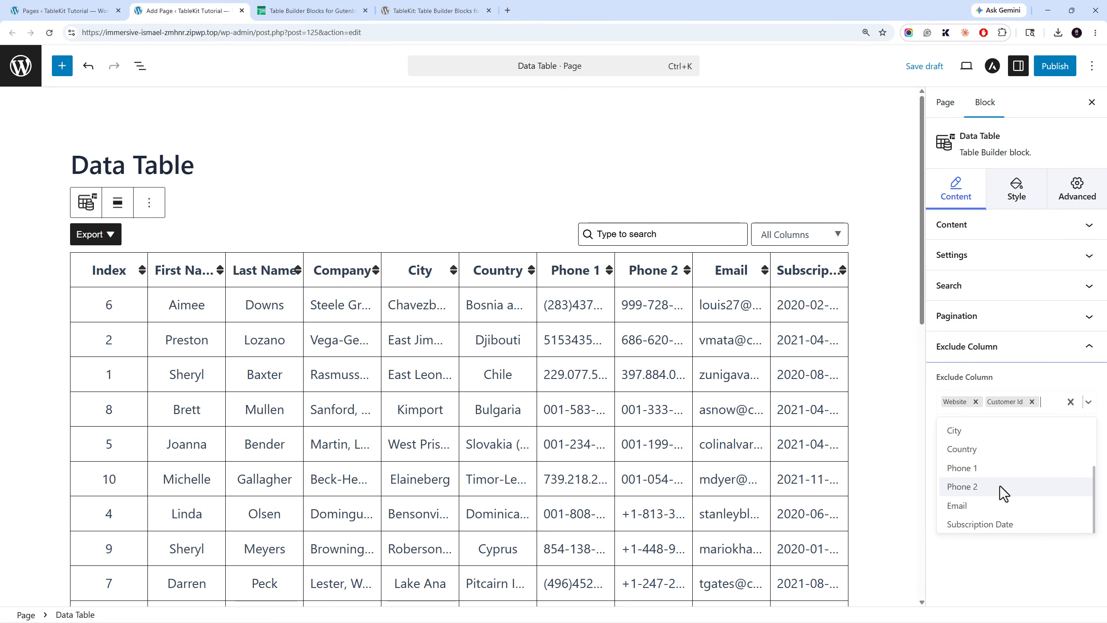
pyautogui.click(1002, 494)
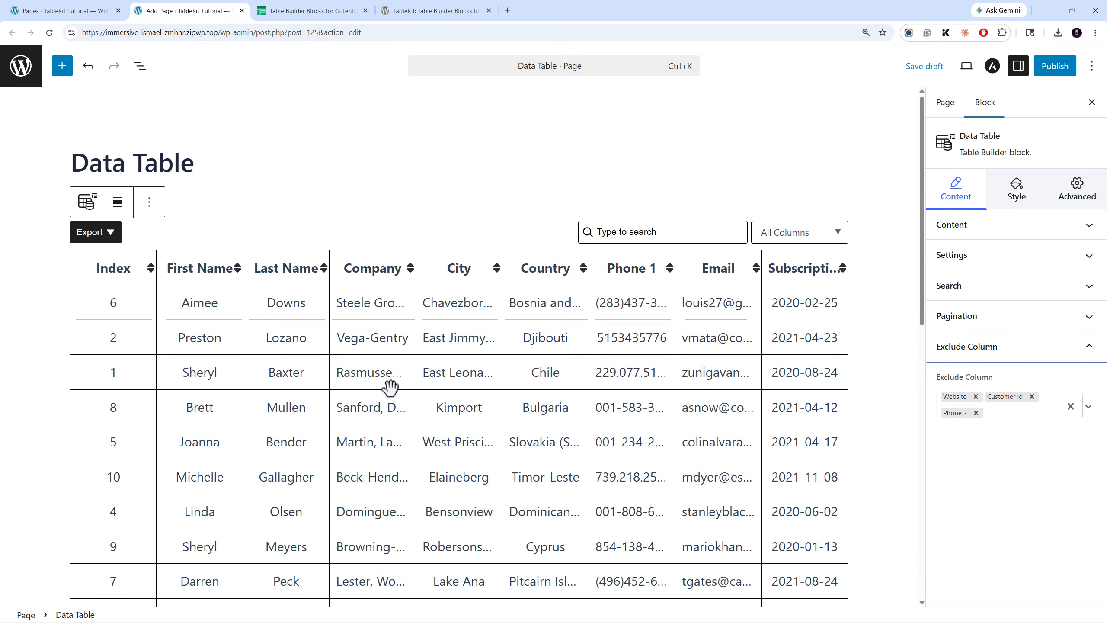
pyautogui.scroll(-3, 389, 382)
pyautogui.scroll(3, 387, 380)
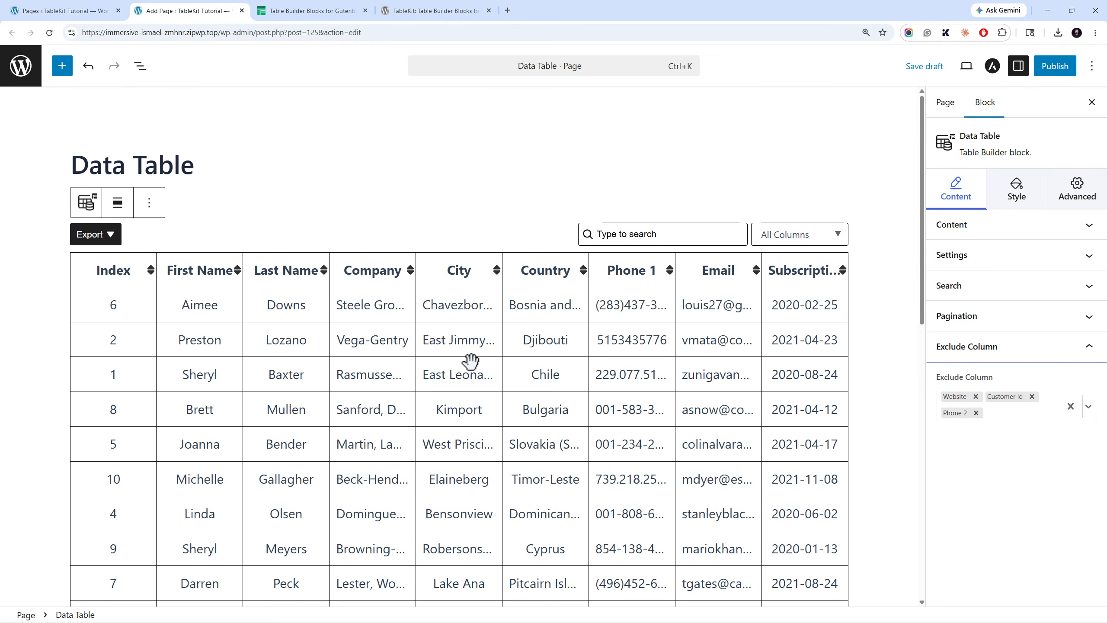
# - Set the background color in the data table's cell styles to the theme's Secondary Background and check the rows
pyautogui.click(1010, 189)
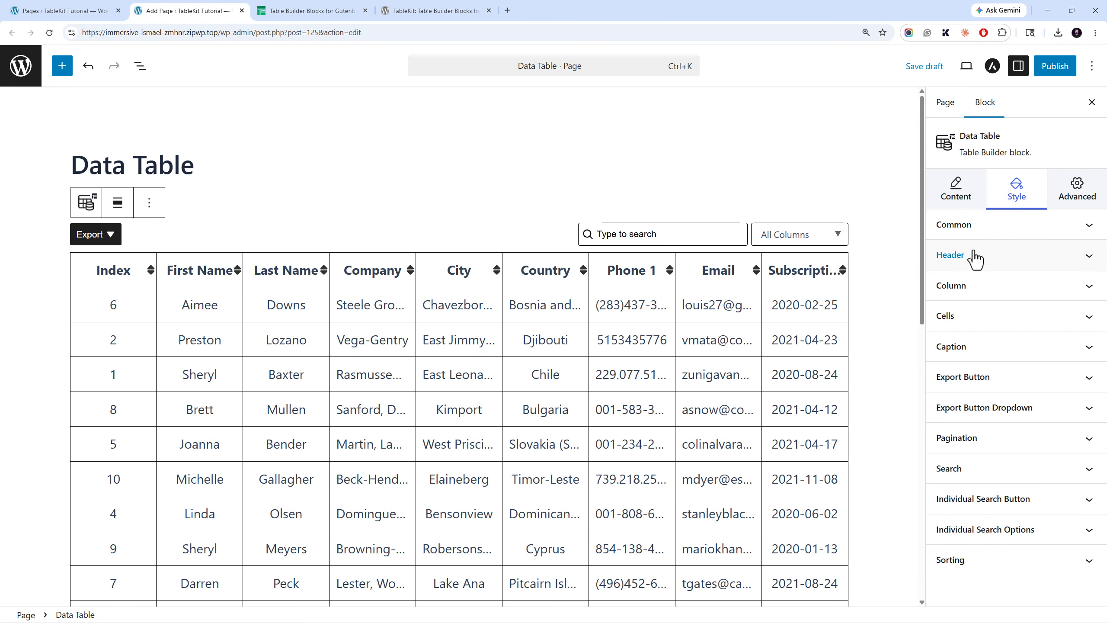
pyautogui.click(1010, 319)
pyautogui.scroll(-3, 1007, 318)
pyautogui.click(1032, 339)
pyautogui.click(1081, 374)
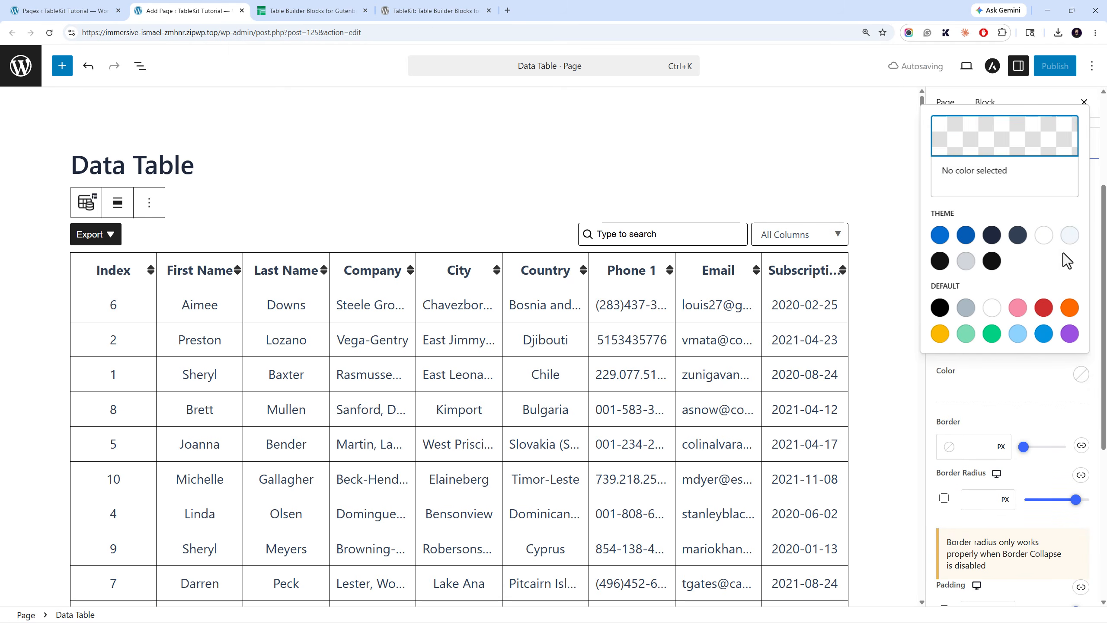
pyautogui.click(1070, 236)
pyautogui.scroll(-7, 633, 398)
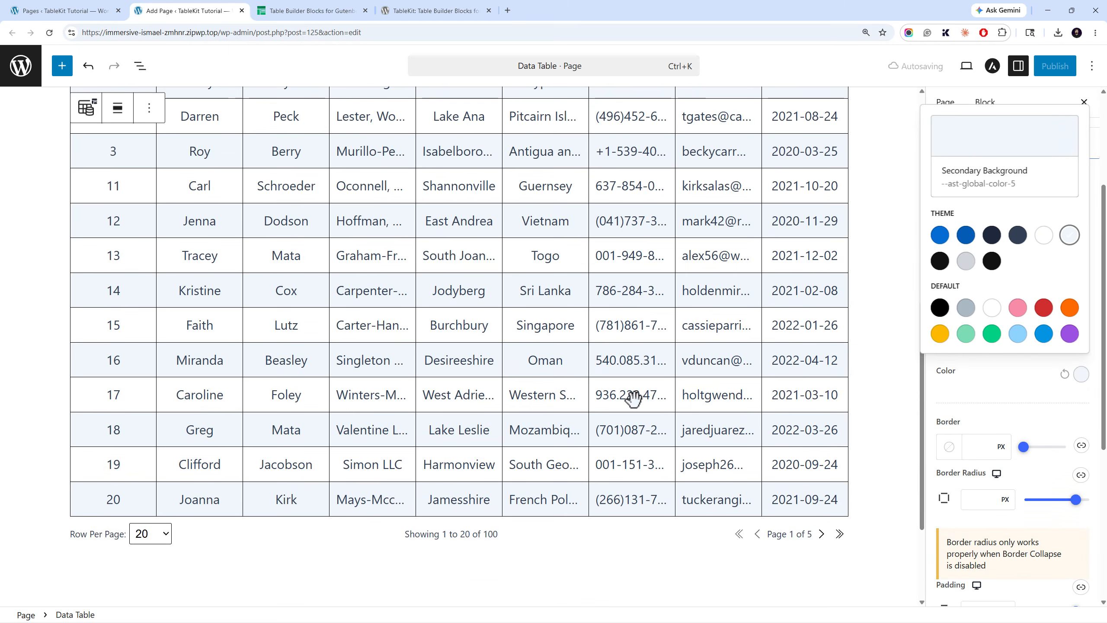
# - Turn off the export button in the data table block's settings
pyautogui.scroll(7, 633, 398)
pyautogui.click(972, 398)
pyautogui.scroll(-6, 973, 395)
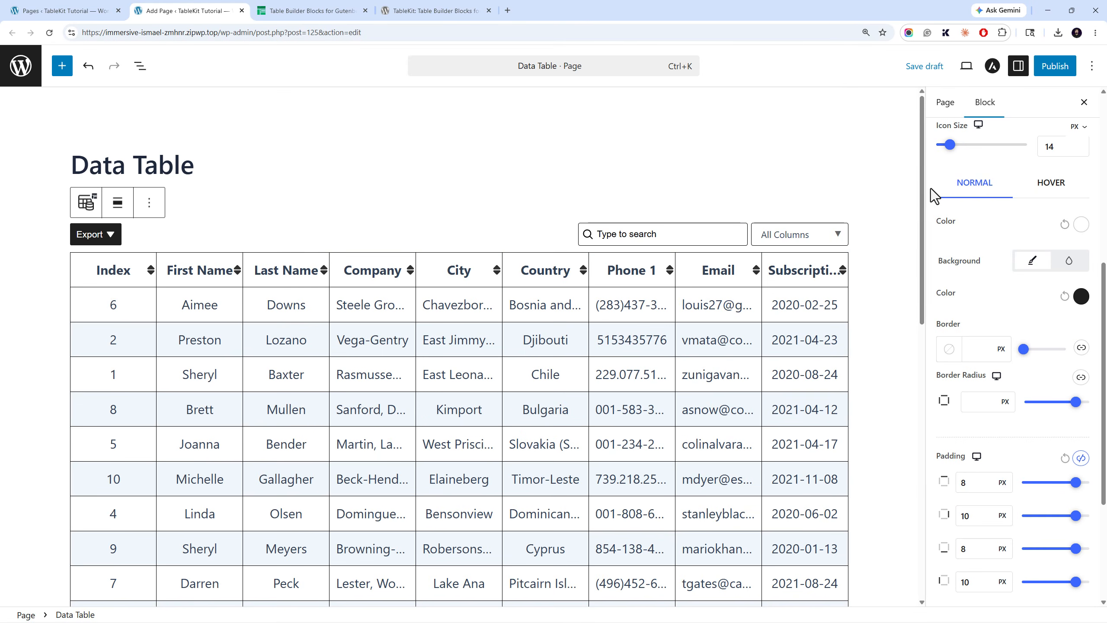
pyautogui.scroll(10, 961, 209)
pyautogui.click(956, 190)
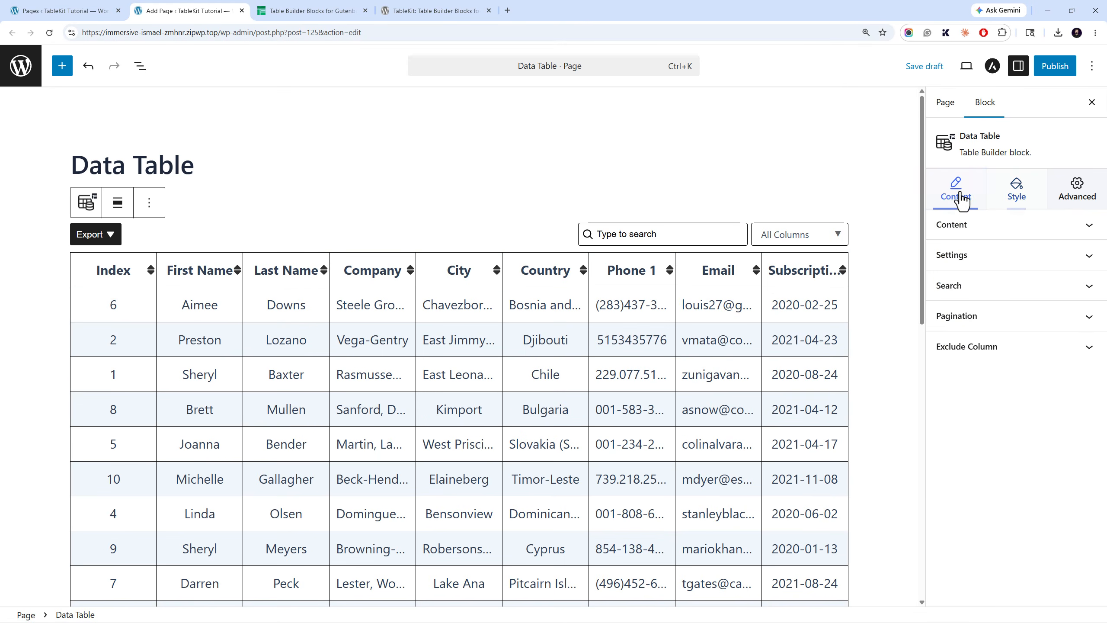
pyautogui.click(987, 260)
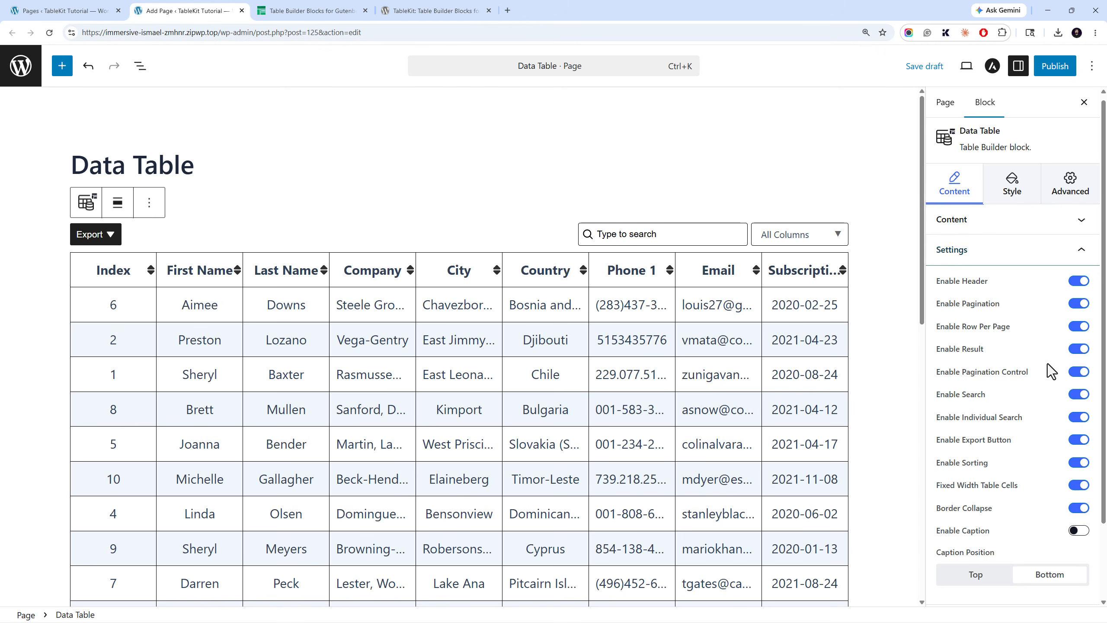
pyautogui.click(1075, 441)
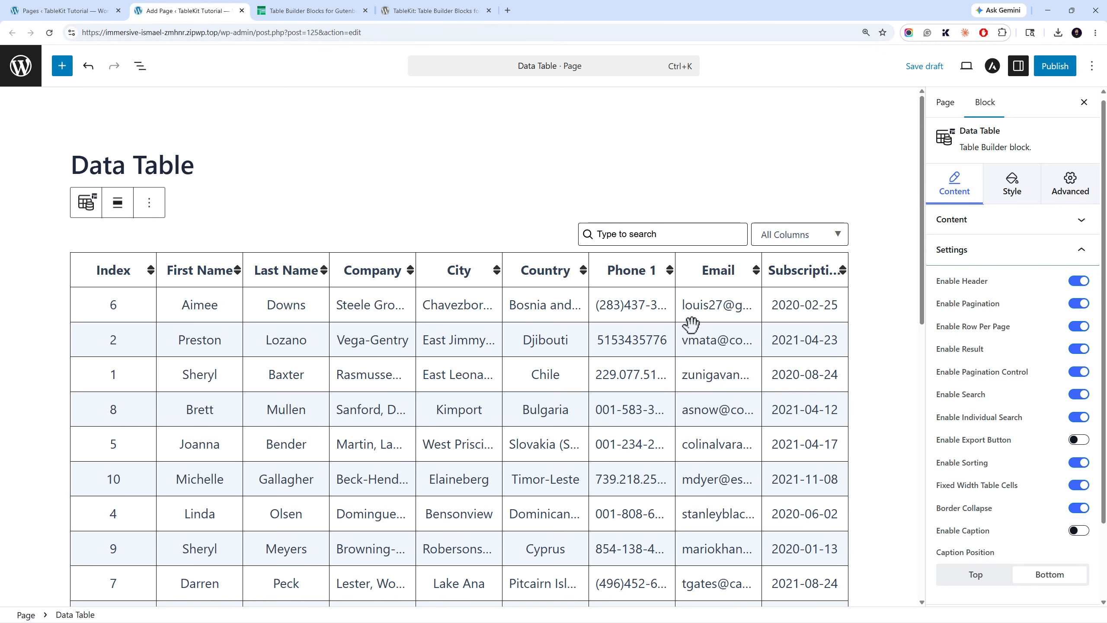
# - Examine the data table's style options for the caption, pagination, individual search button and sorting
pyautogui.click(1011, 186)
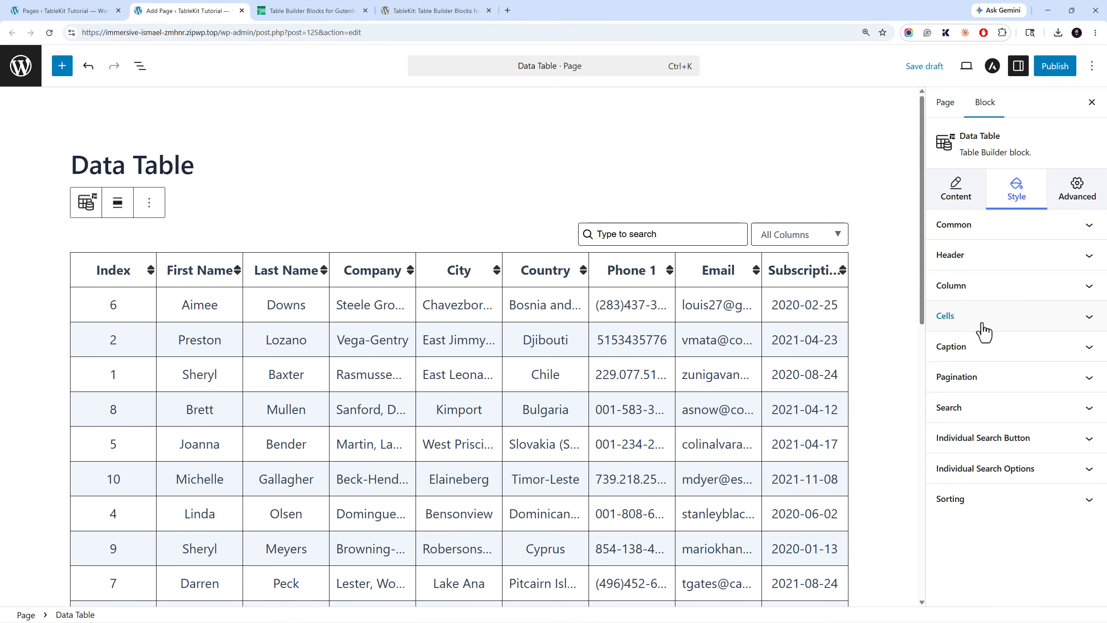
pyautogui.click(982, 347)
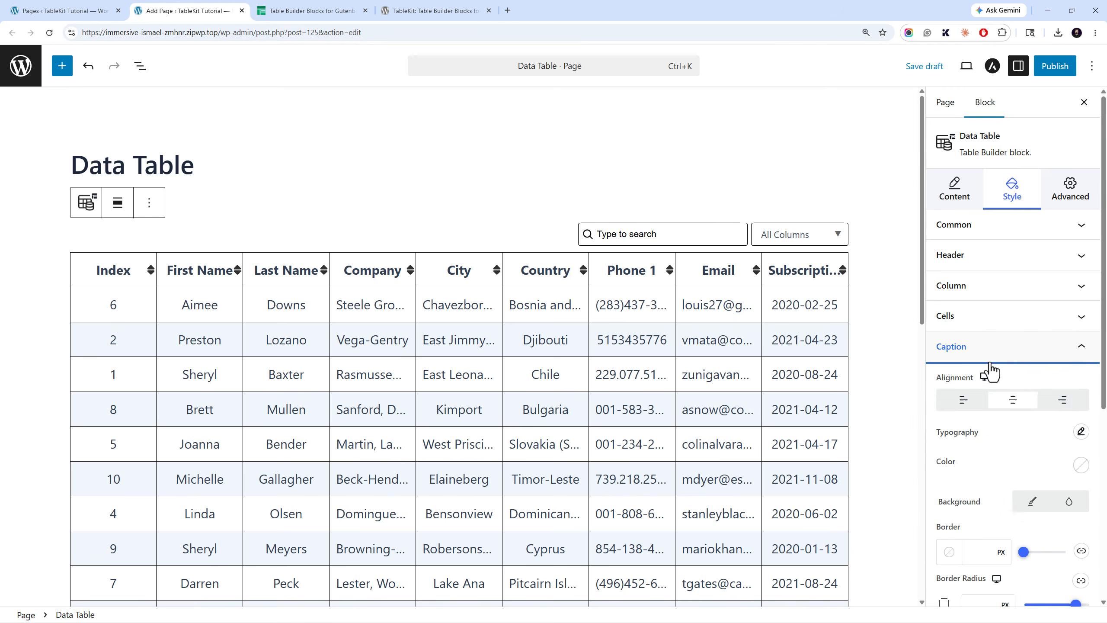
pyautogui.click(985, 200)
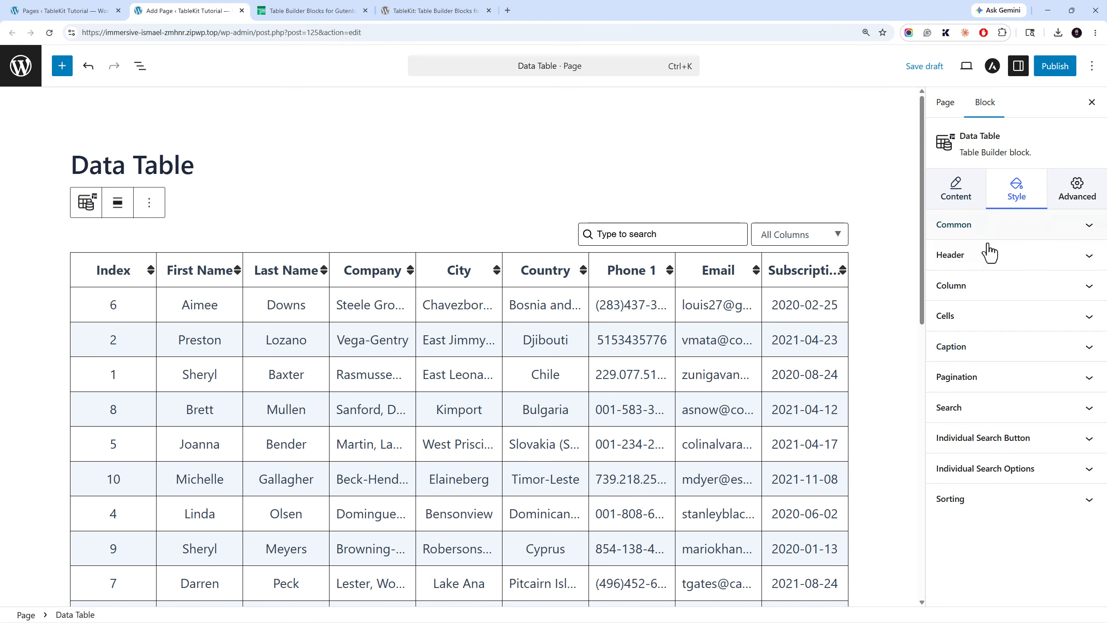
pyautogui.click(998, 373)
pyautogui.scroll(-10, 998, 327)
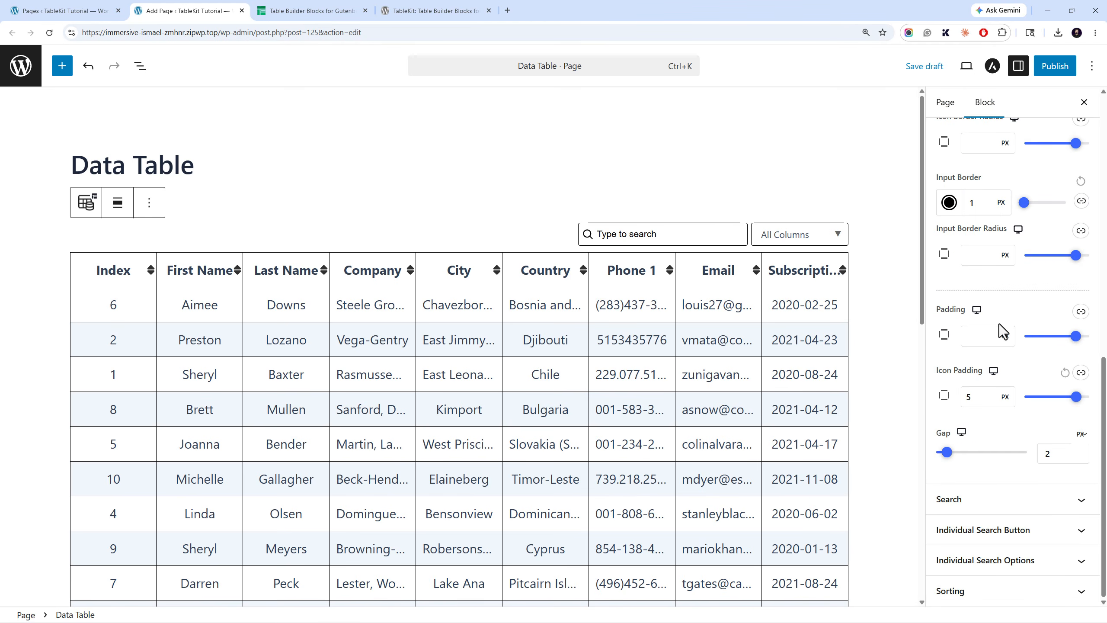
pyautogui.scroll(-4, 684, 493)
pyautogui.scroll(-6, 683, 495)
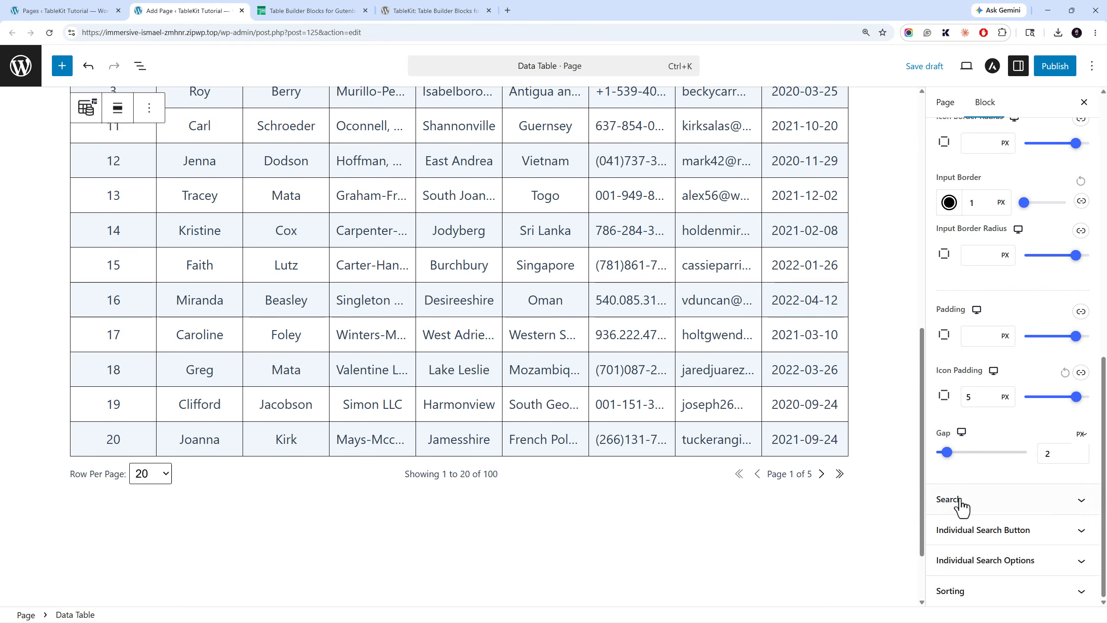
pyautogui.click(983, 545)
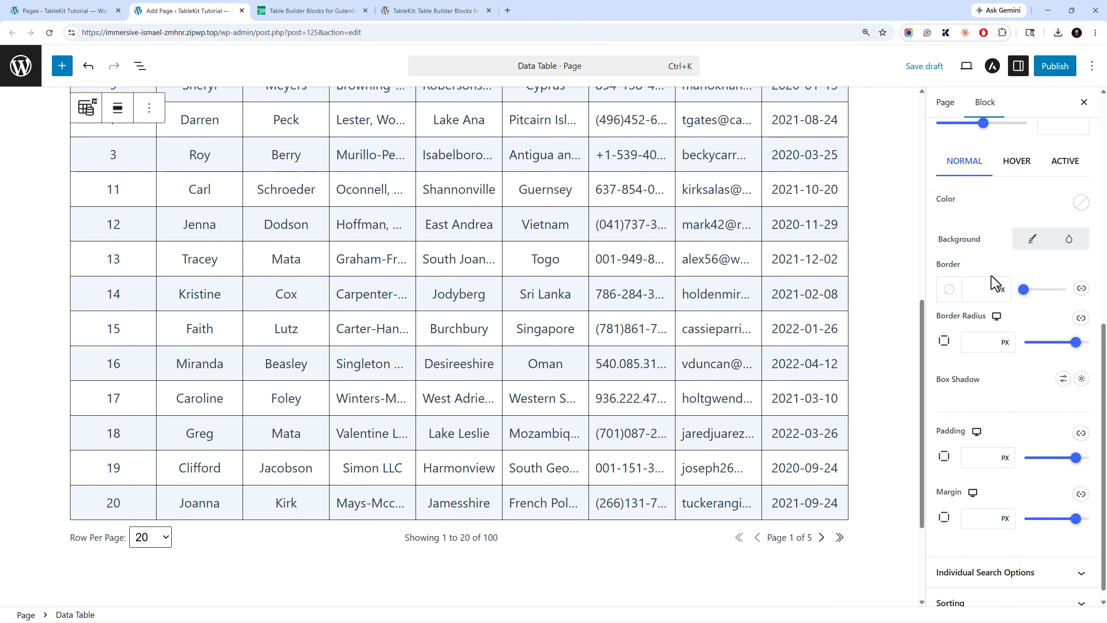
pyautogui.click(995, 589)
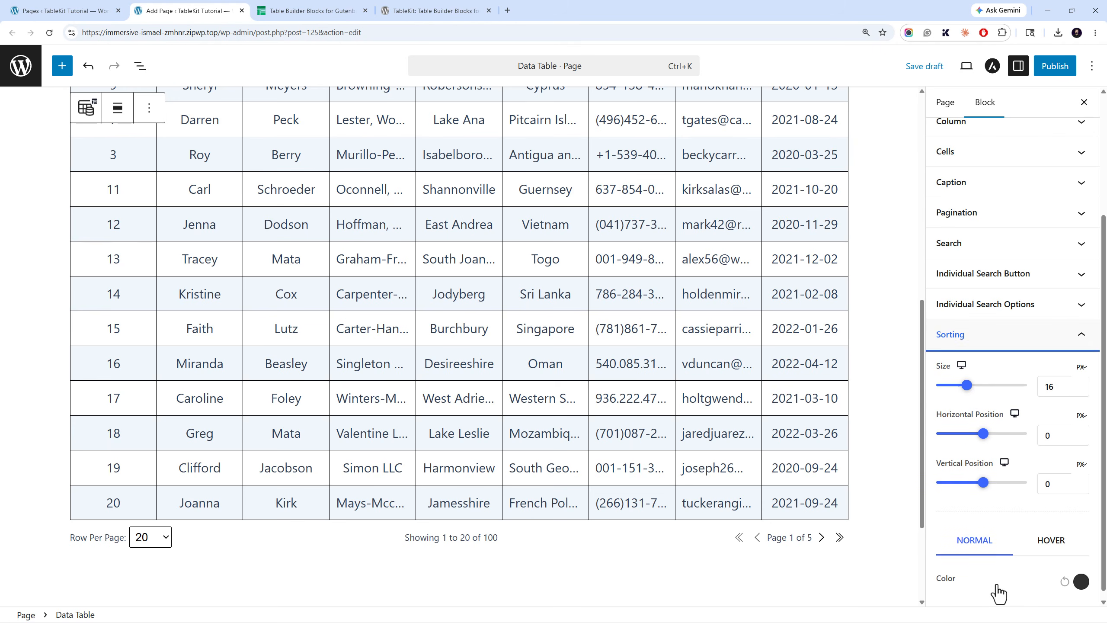
pyautogui.scroll(10, 823, 349)
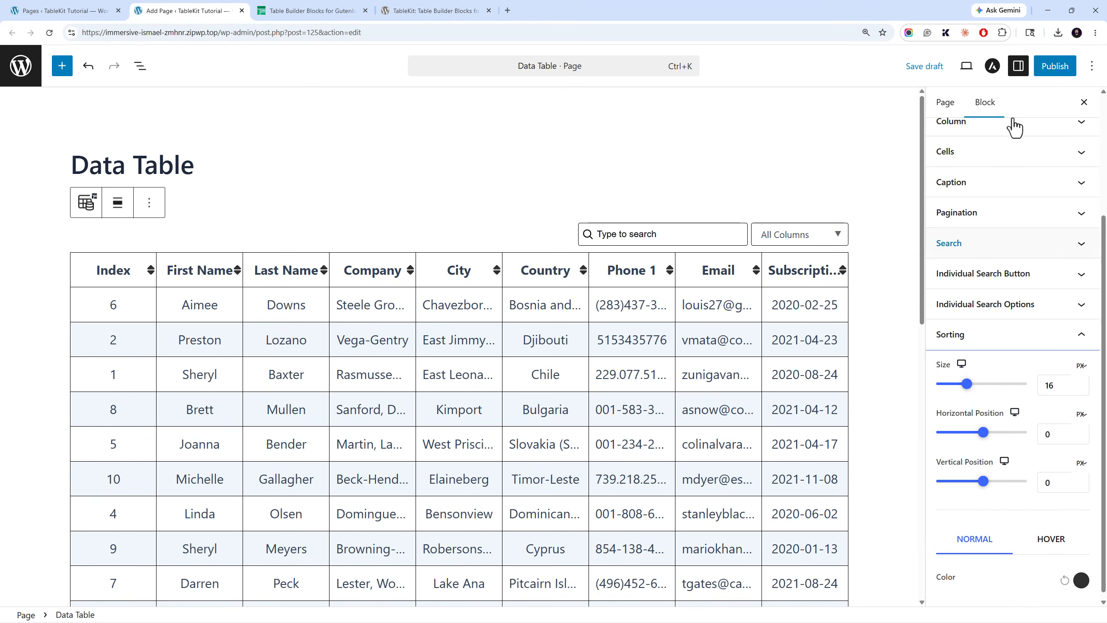
# - Publish the Data Table page and open its live version
pyautogui.click(1055, 65)
pyautogui.click(1052, 66)
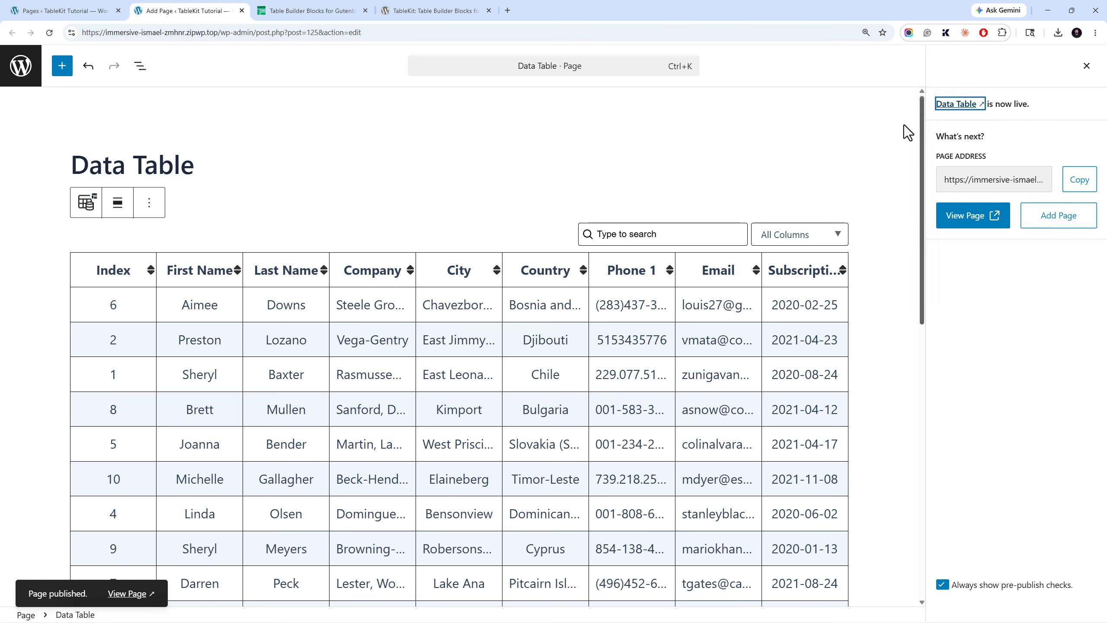
pyautogui.click(956, 103)
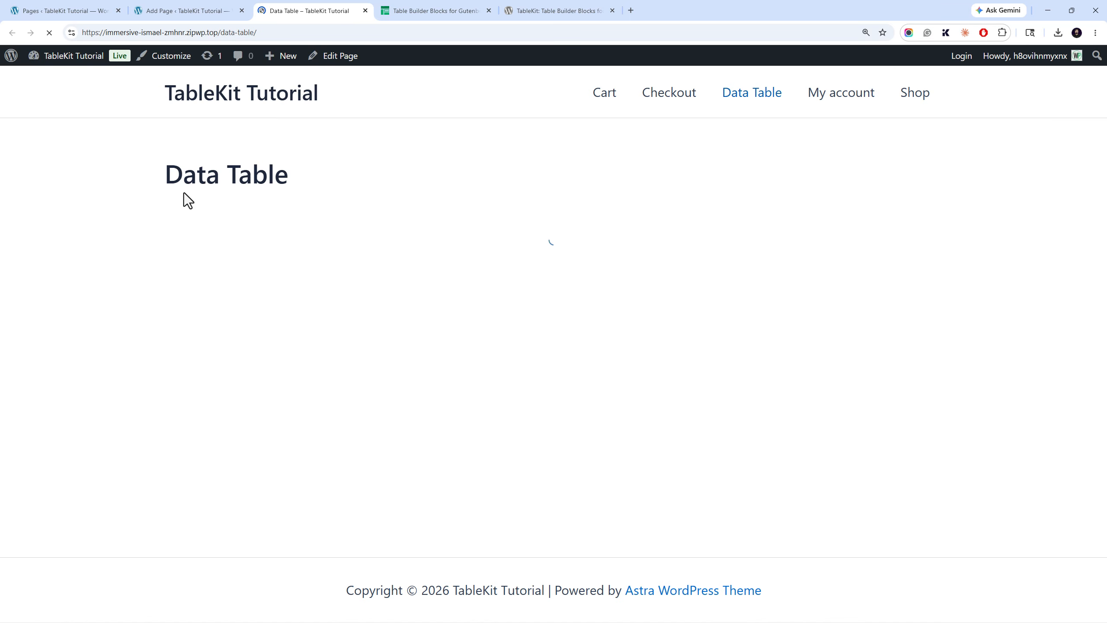
# - Look through the live table, search all columns for "ada", and clear the search
pyautogui.scroll(-8, 183, 196)
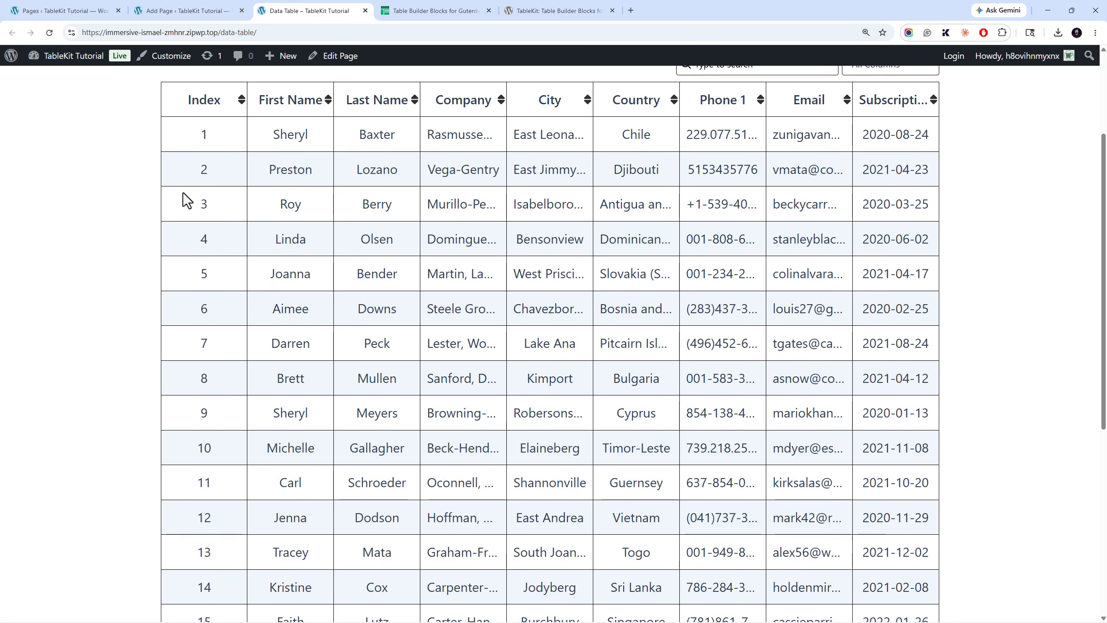
pyautogui.scroll(8, 180, 204)
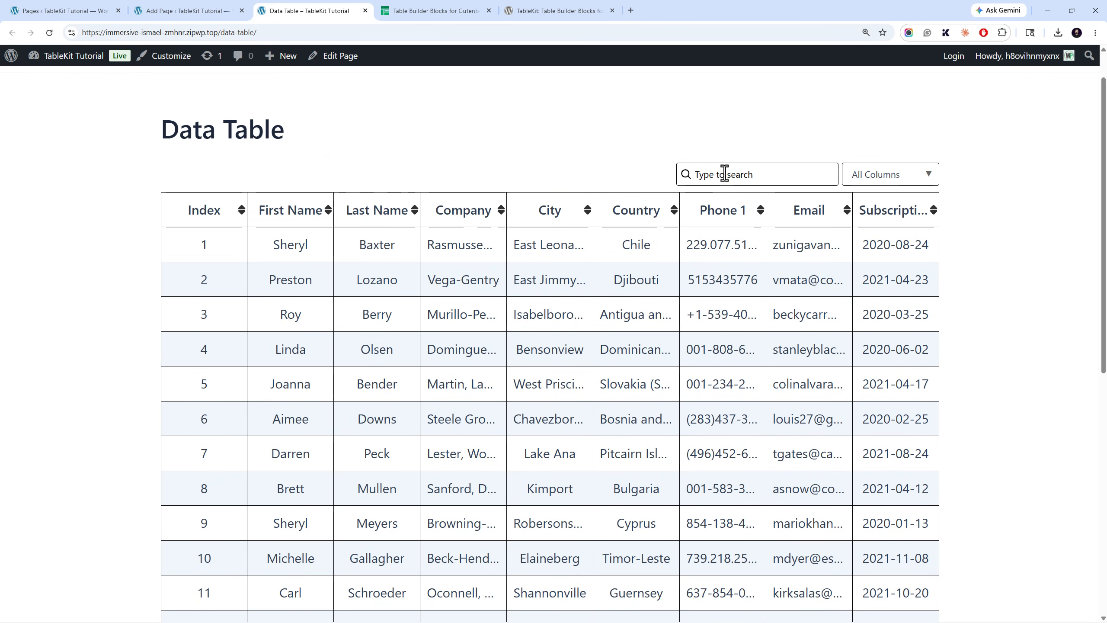
pyautogui.write('da')
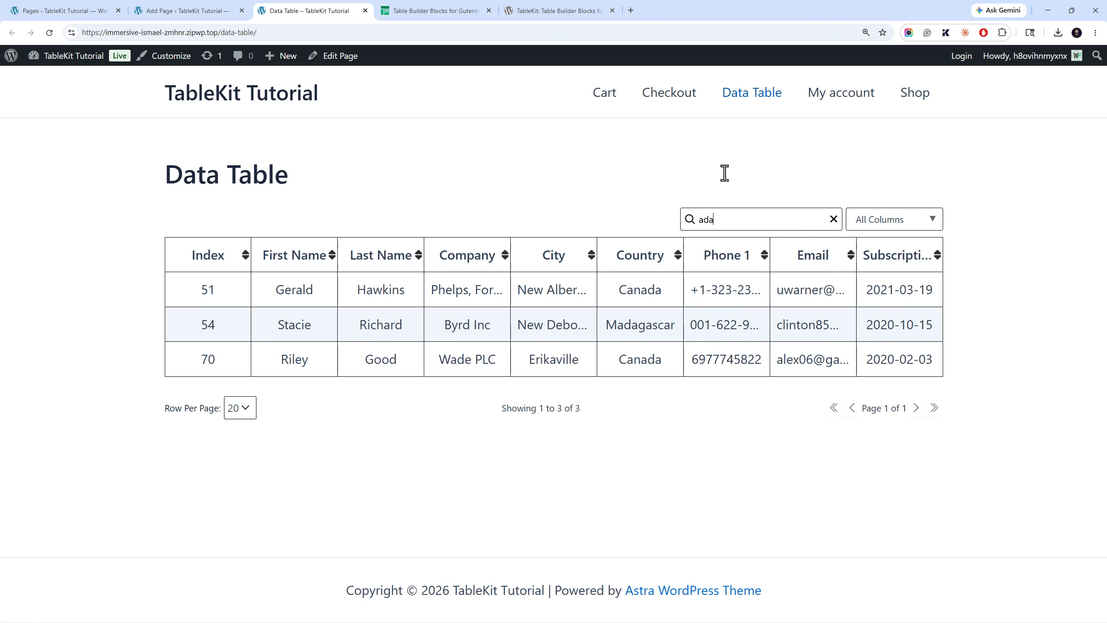
pyautogui.press('BackSpace')
pyautogui.press('BackSpace')
pyautogui.press('BackSpace')
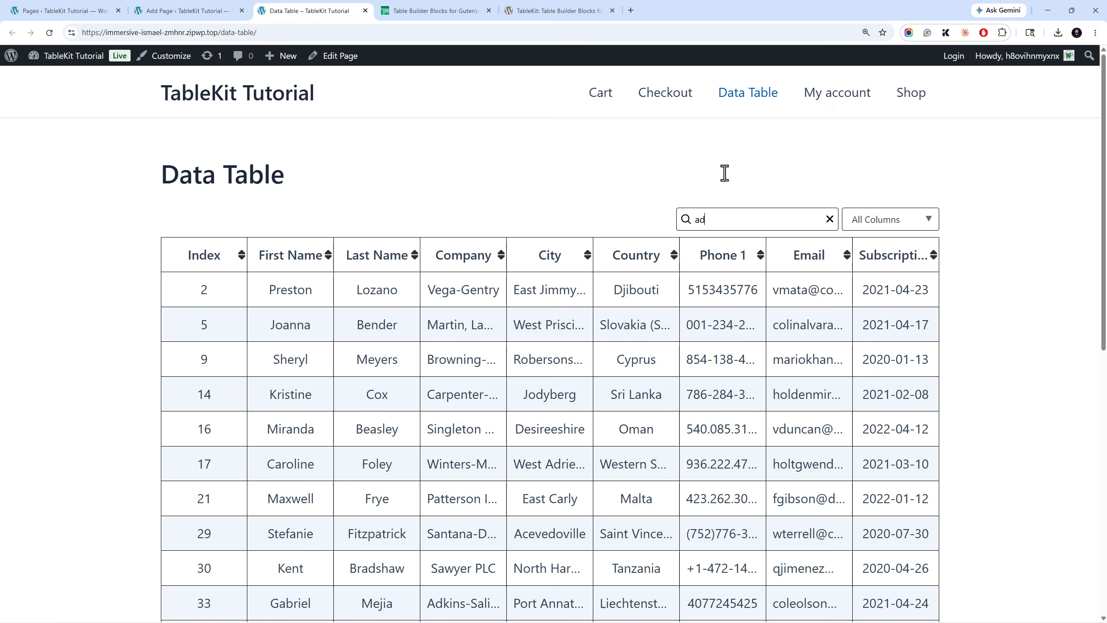
pyautogui.scroll(-10, 593, 259)
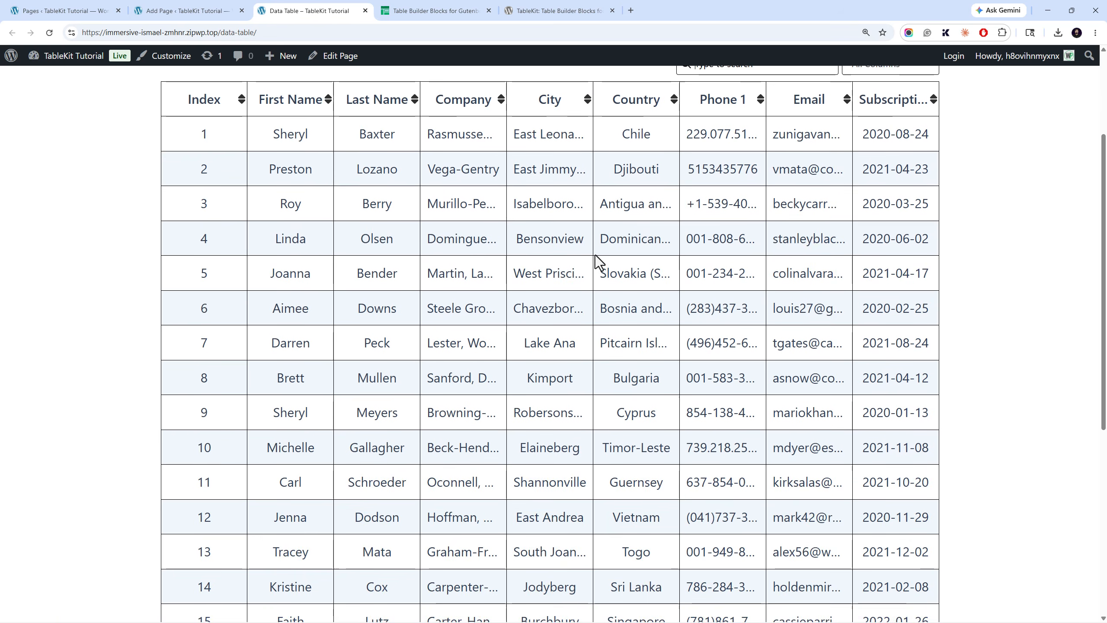
pyautogui.scroll(10, 564, 303)
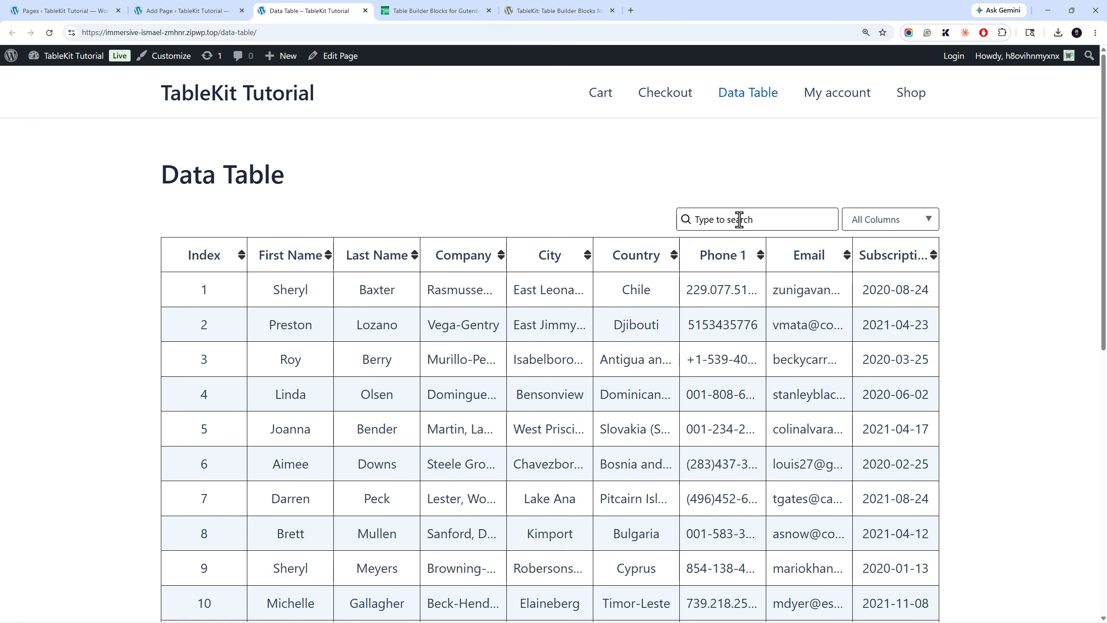
# - Test column sorting on the live table by sorting by Country and by Index, reversing each order
pyautogui.click(663, 261)
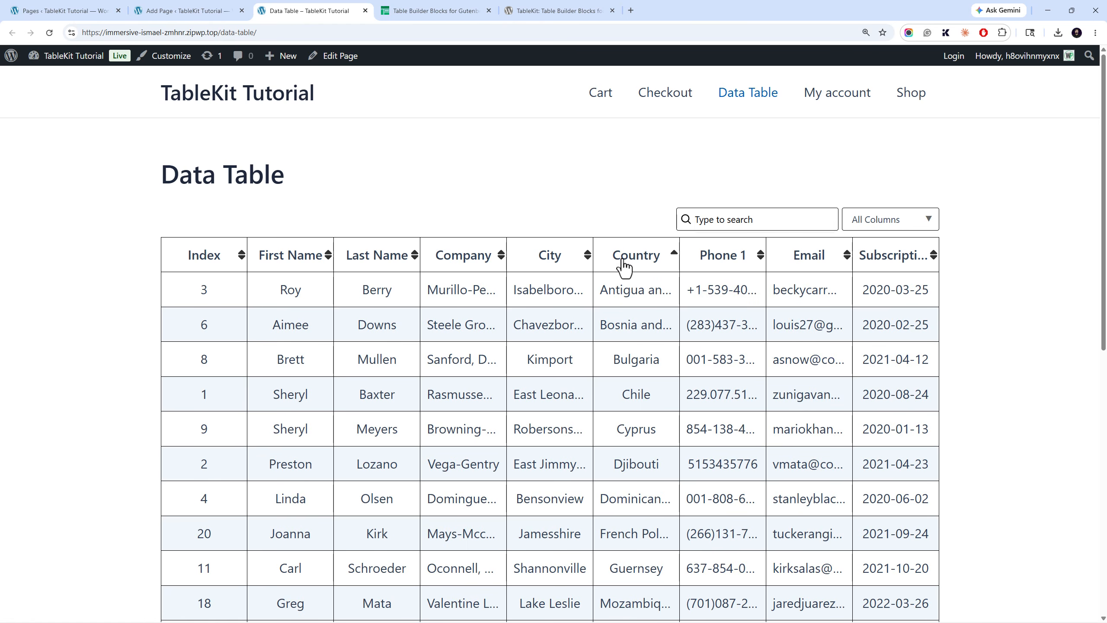
pyautogui.click(627, 258)
pyautogui.click(213, 264)
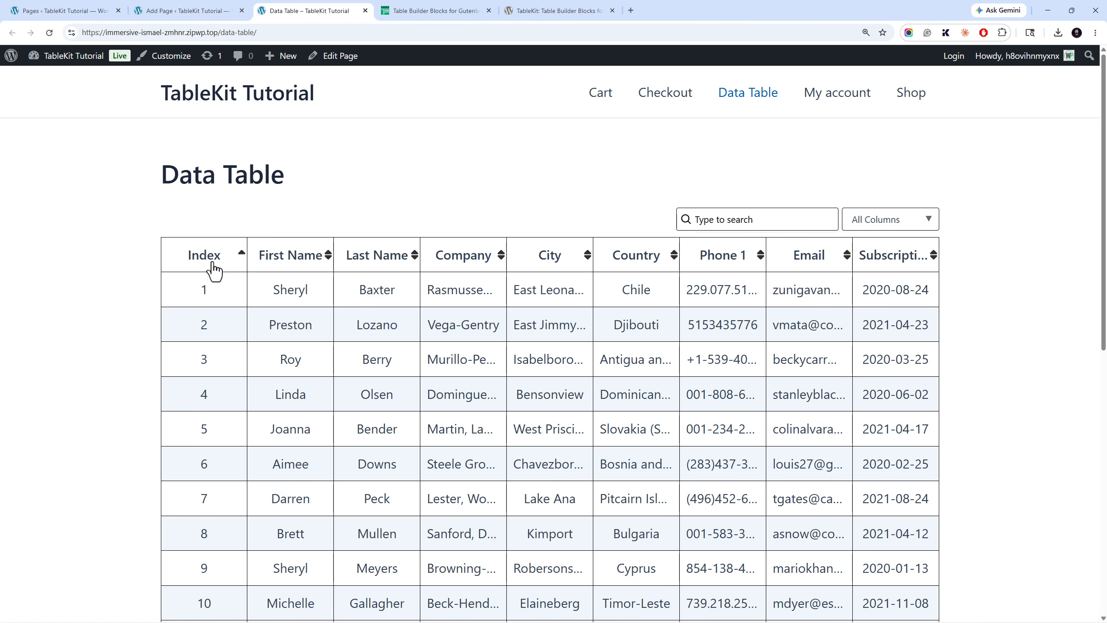
pyautogui.click(213, 263)
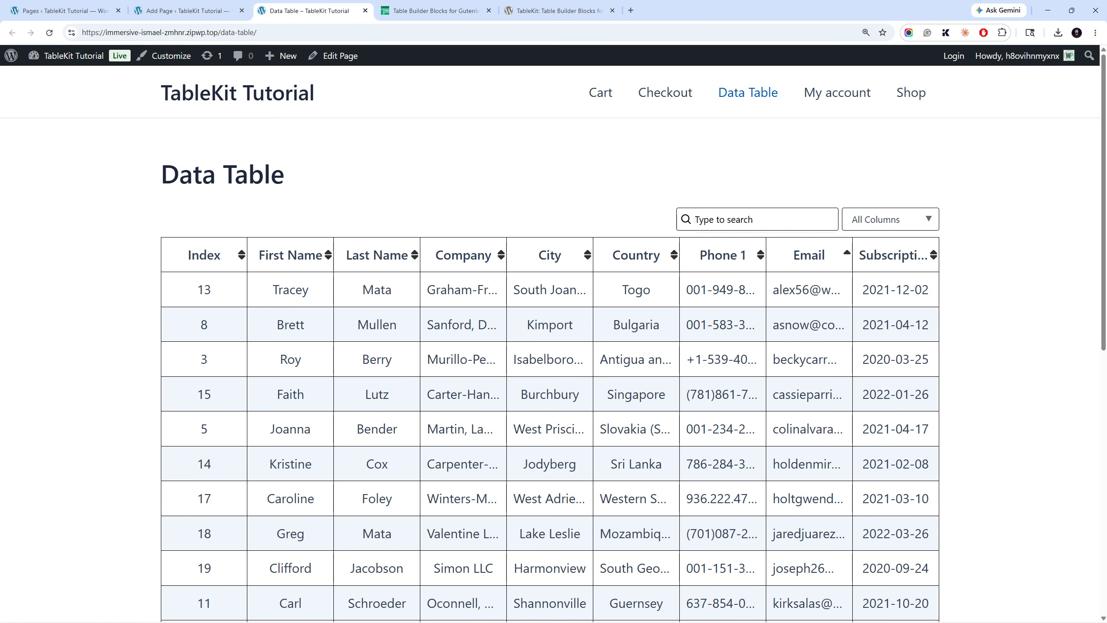
# - Leave the Data Table page editor and create a new page titled "Posts Table"
pyautogui.click(140, 10)
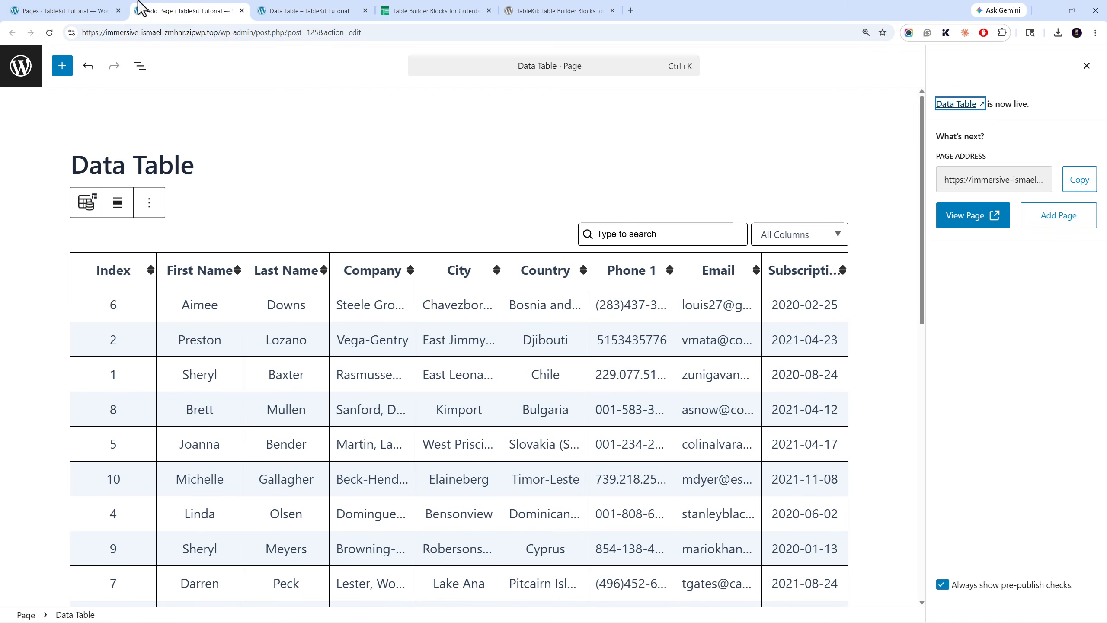
pyautogui.click(21, 61)
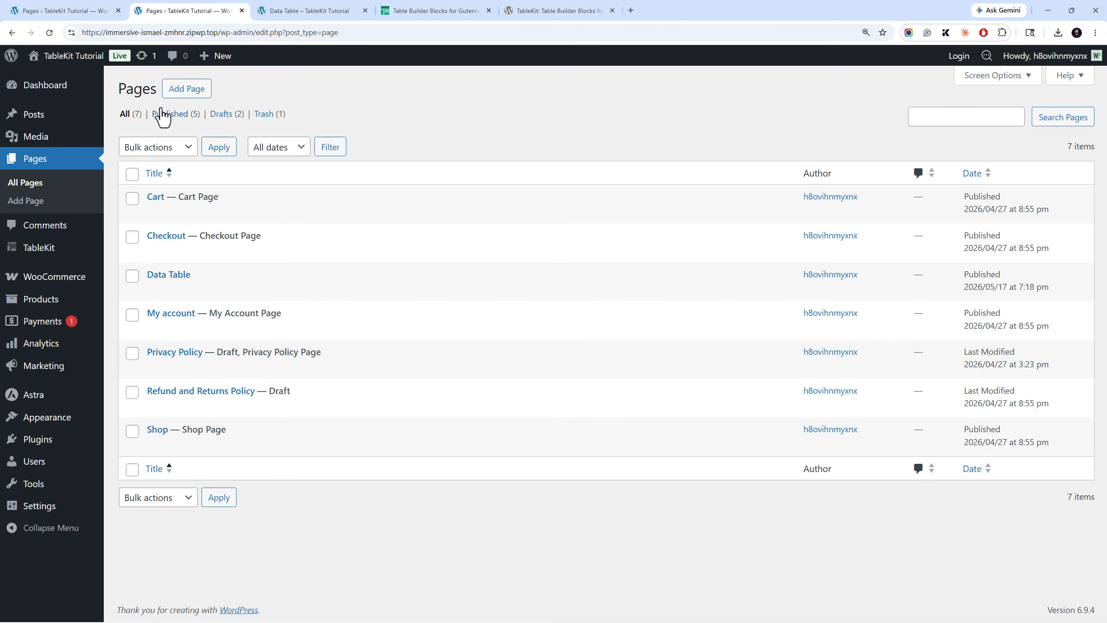
pyautogui.click(198, 93)
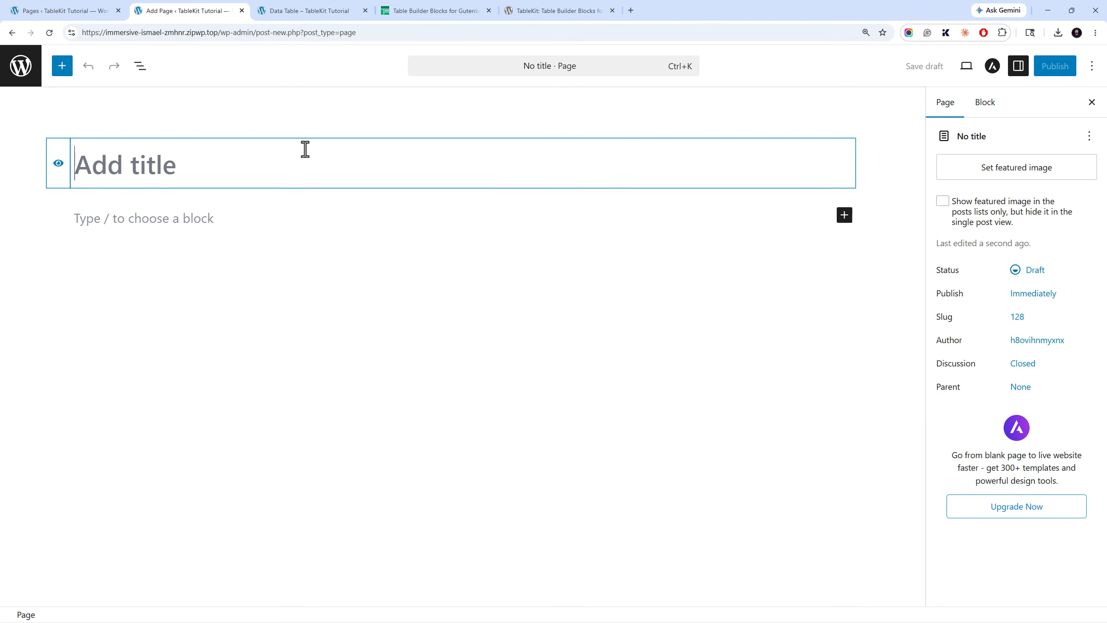
pyautogui.write('Posts')
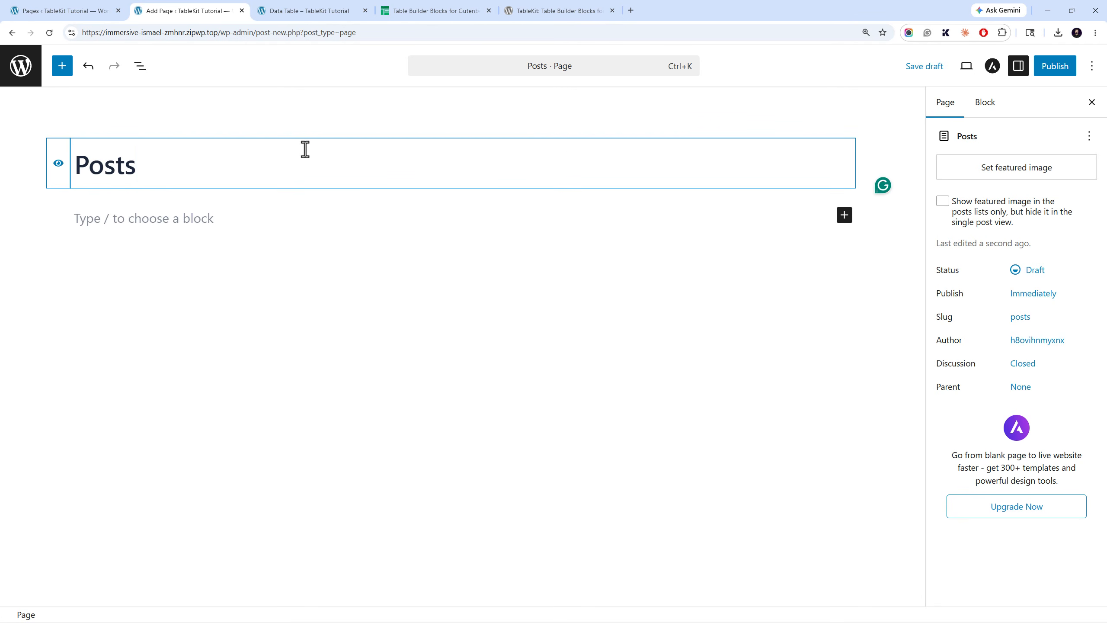
pyautogui.write(' Table')
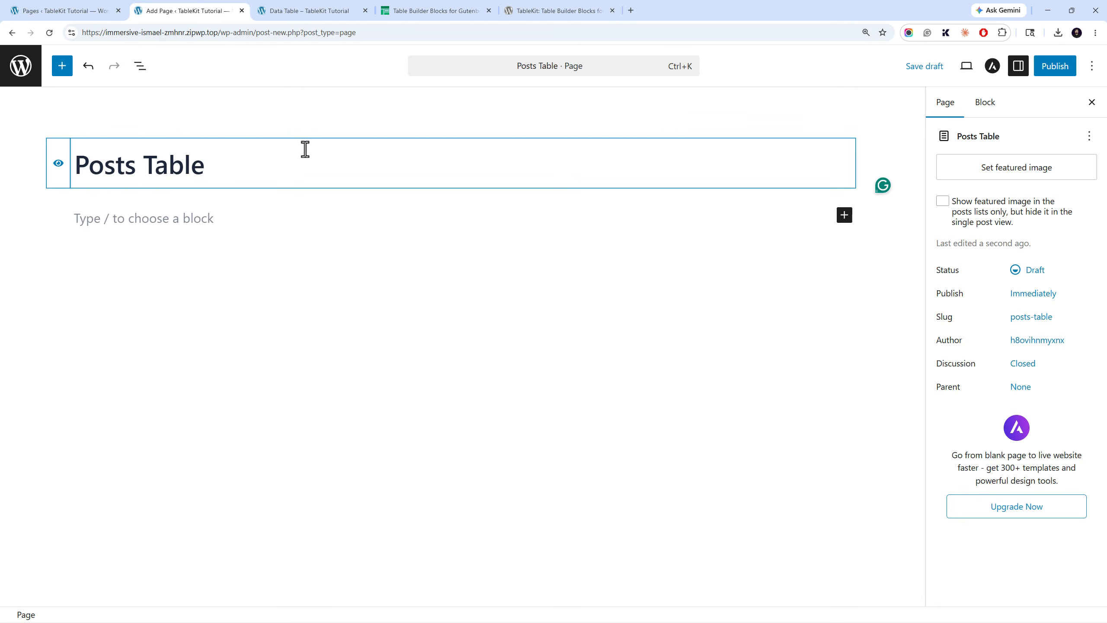
# - Insert a Post Table block below the page title and start it with the dummy table
pyautogui.click(176, 209)
pyautogui.click(62, 68)
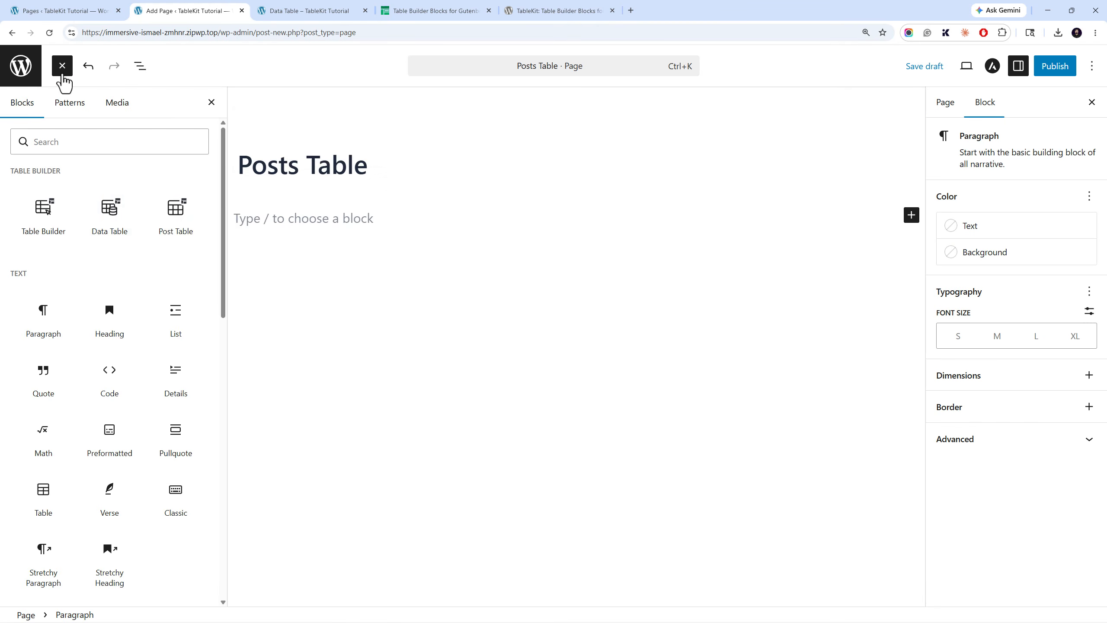
pyautogui.click(174, 216)
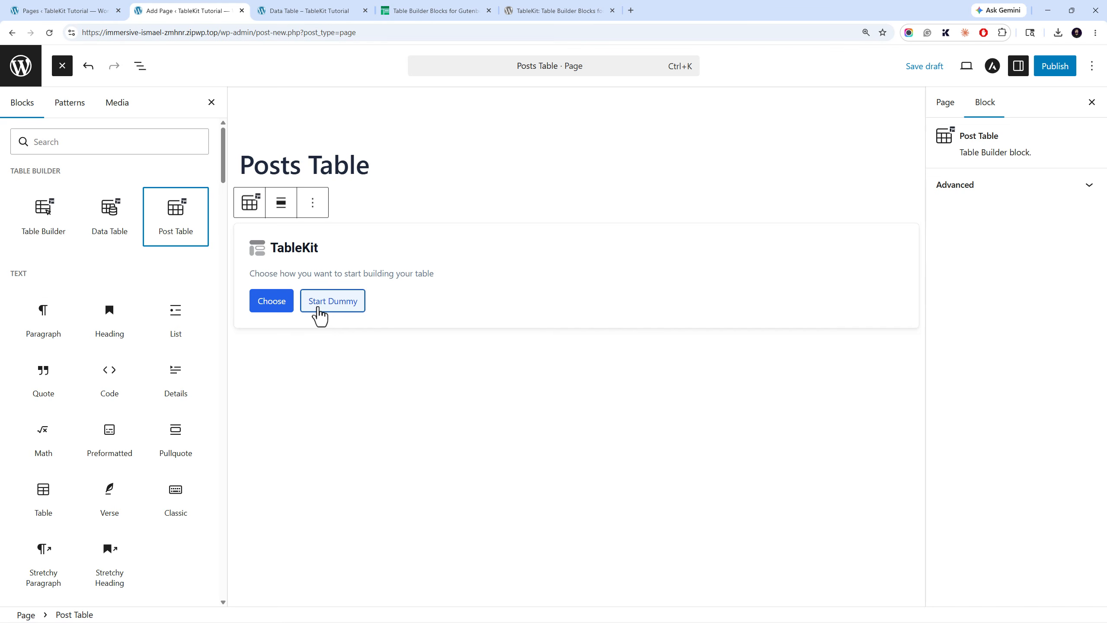
pyautogui.click(337, 301)
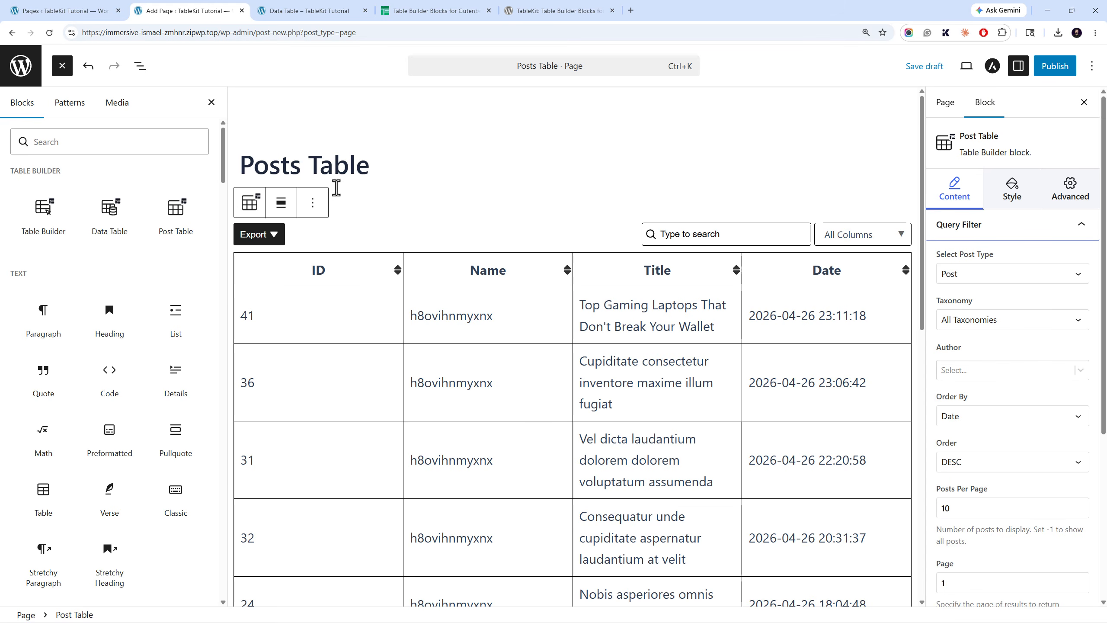
# - Look over the post table's rows and set its query post type to Page
pyautogui.scroll(-3, 476, 320)
pyautogui.scroll(5, 476, 320)
pyautogui.scroll(-8, 477, 318)
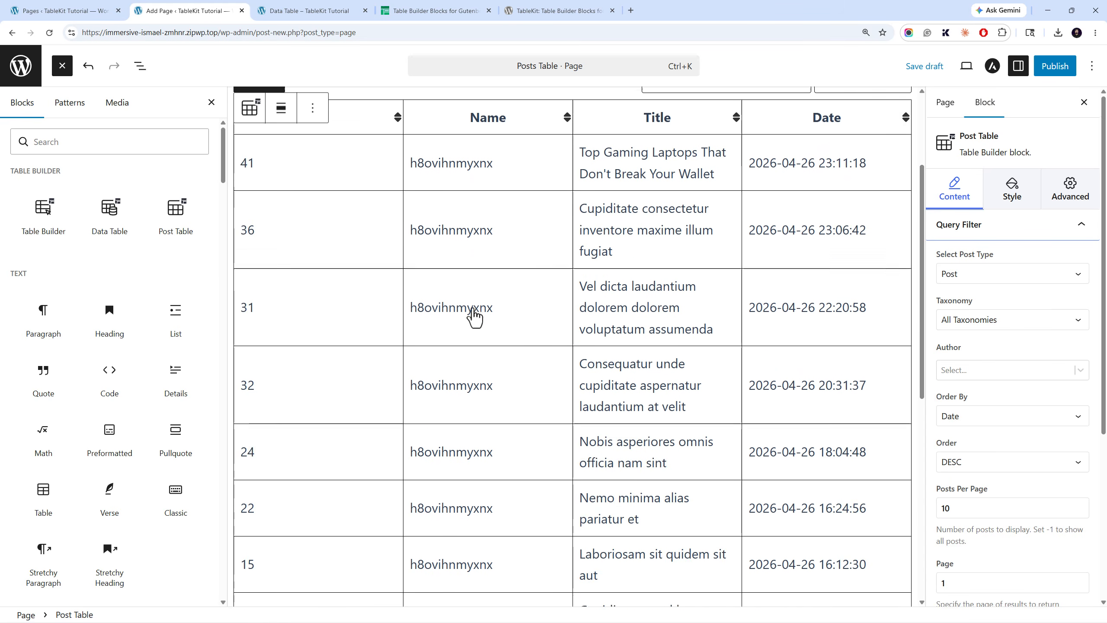
pyautogui.scroll(-5, 477, 317)
pyautogui.scroll(10, 477, 284)
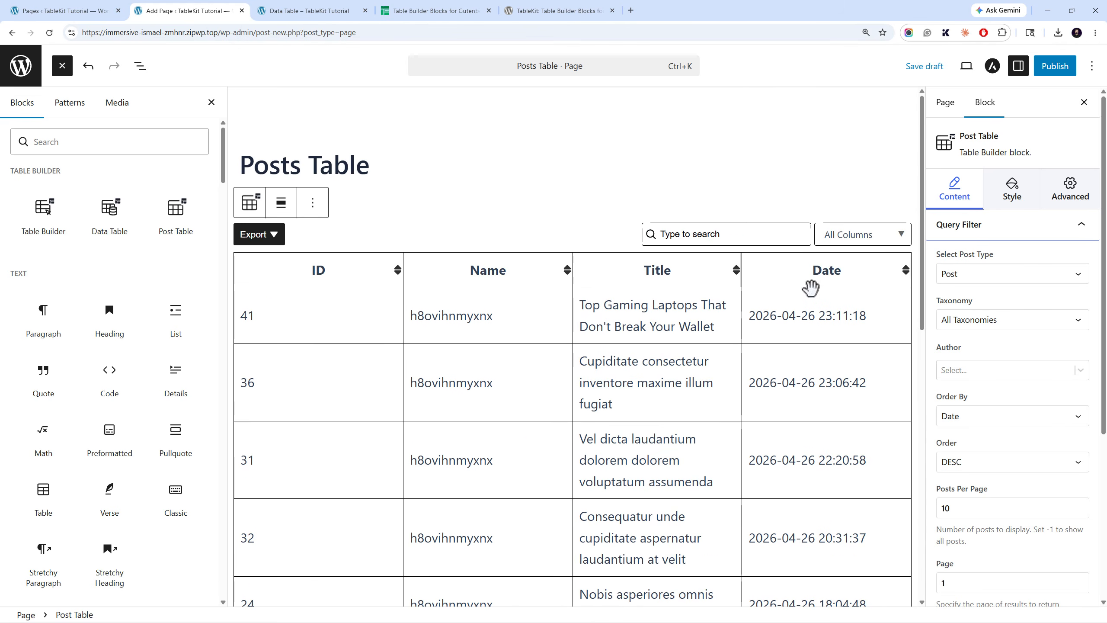
pyautogui.click(954, 275)
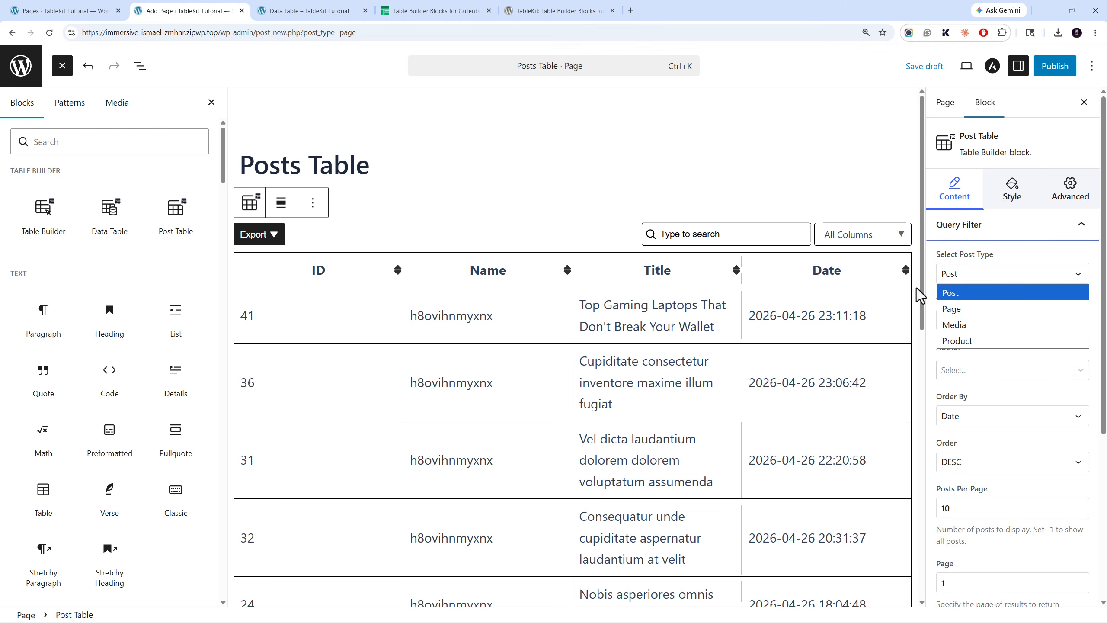
pyautogui.click(957, 308)
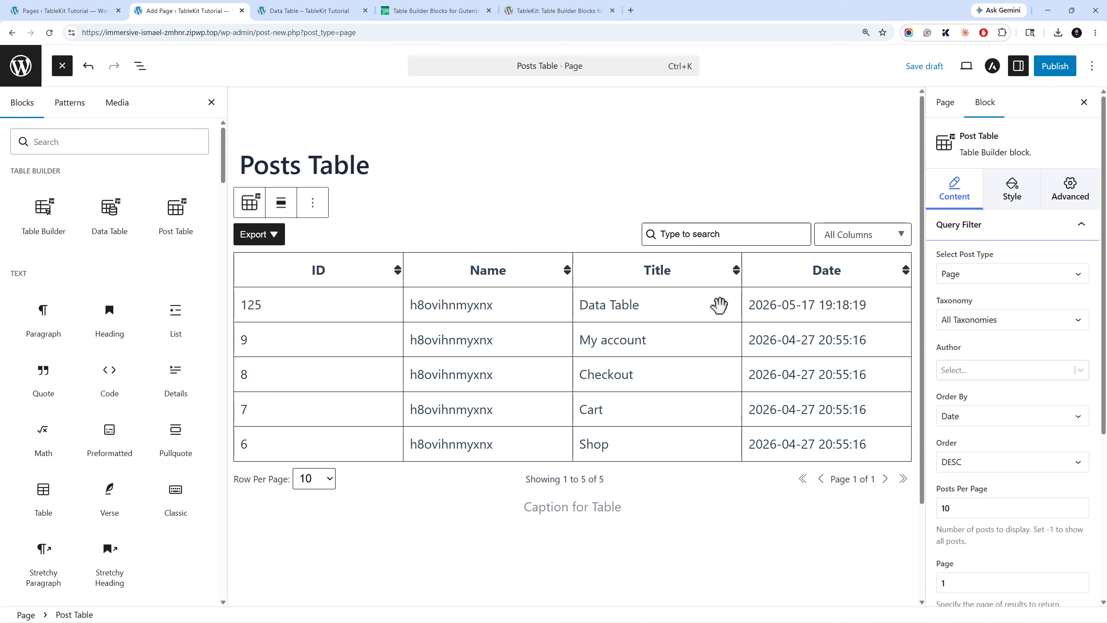
# - Set the query post type to Media and look over the table's rows
pyautogui.click(955, 279)
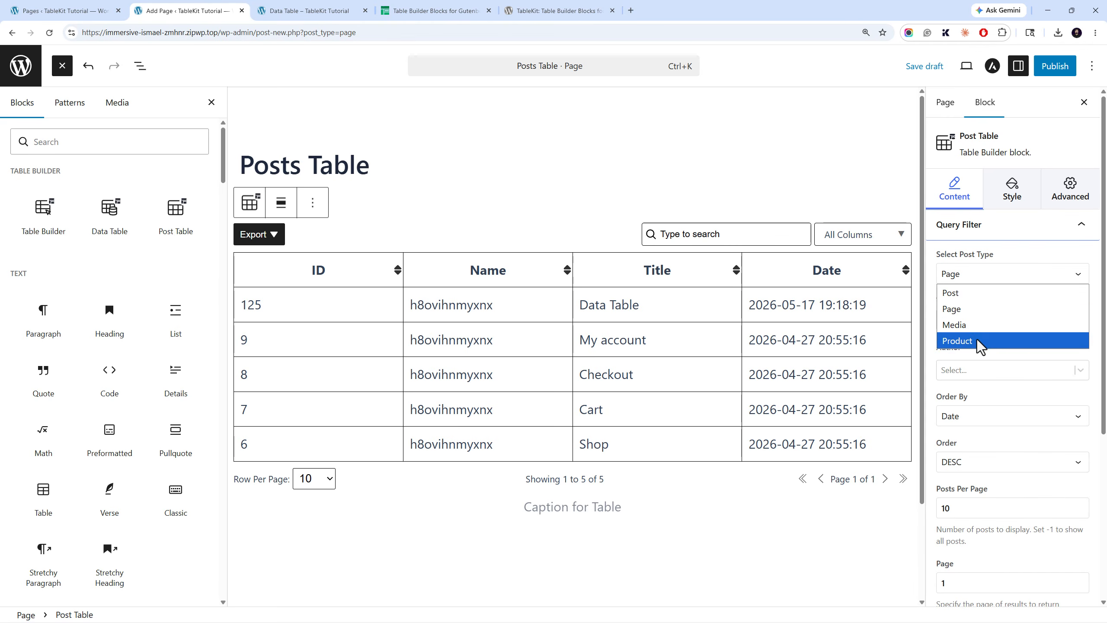
pyautogui.click(970, 324)
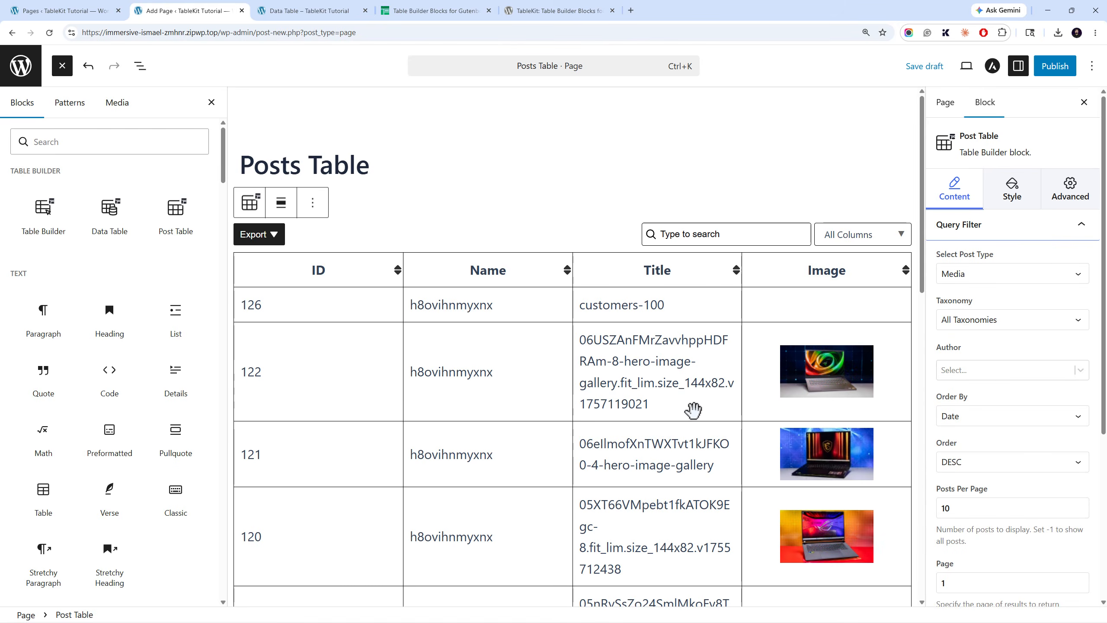
pyautogui.scroll(-15, 767, 401)
pyautogui.scroll(15, 706, 411)
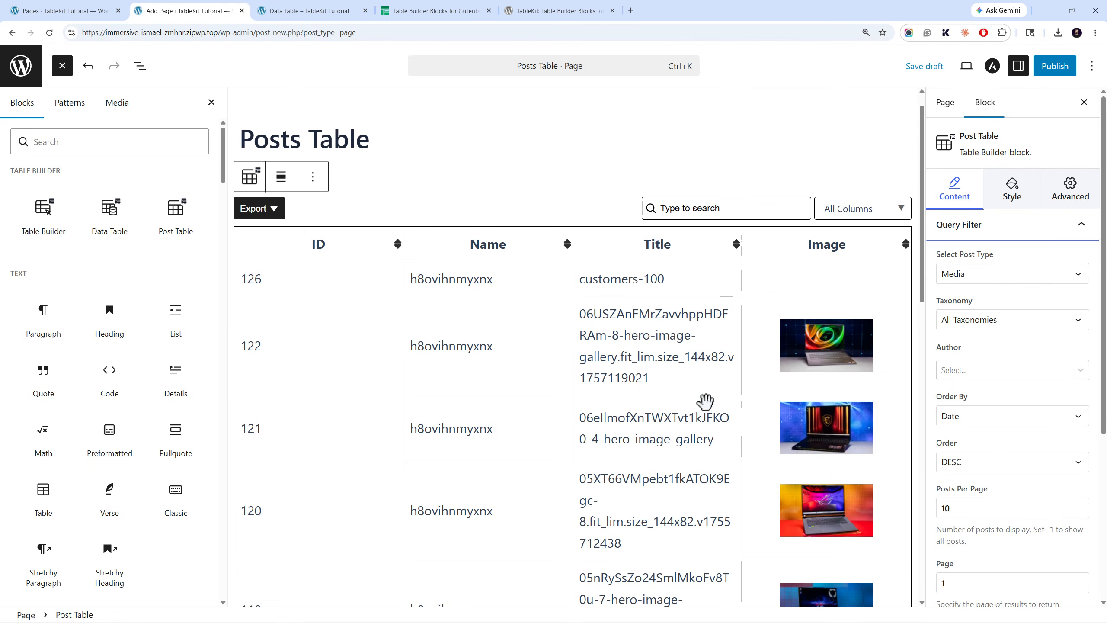
# - Try Product as the query post type, and set it back to Post
pyautogui.click(964, 275)
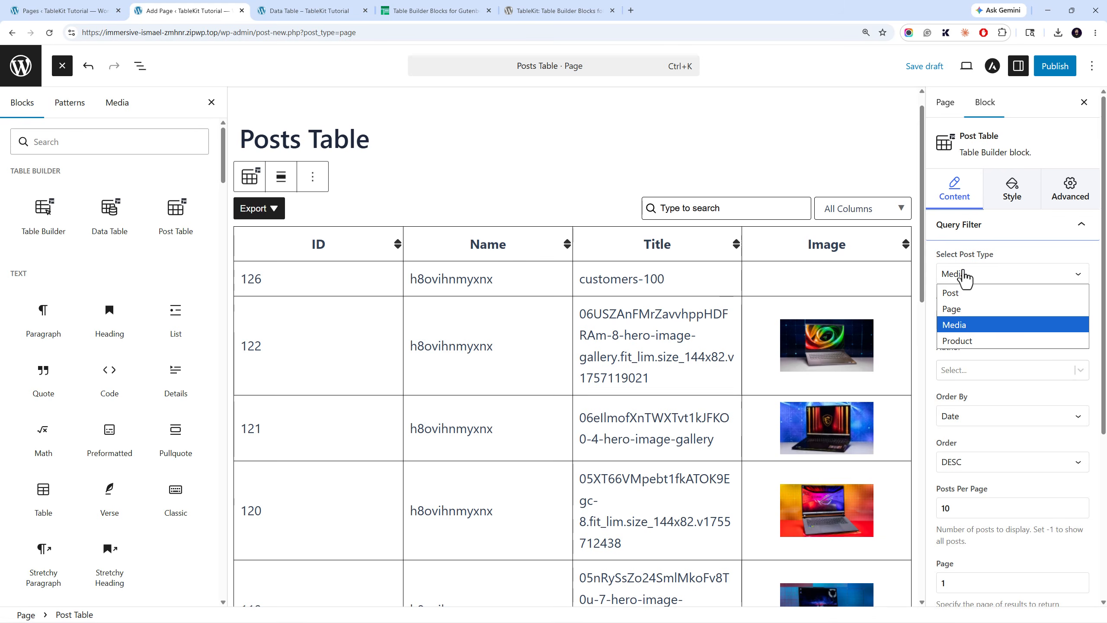
pyautogui.click(983, 341)
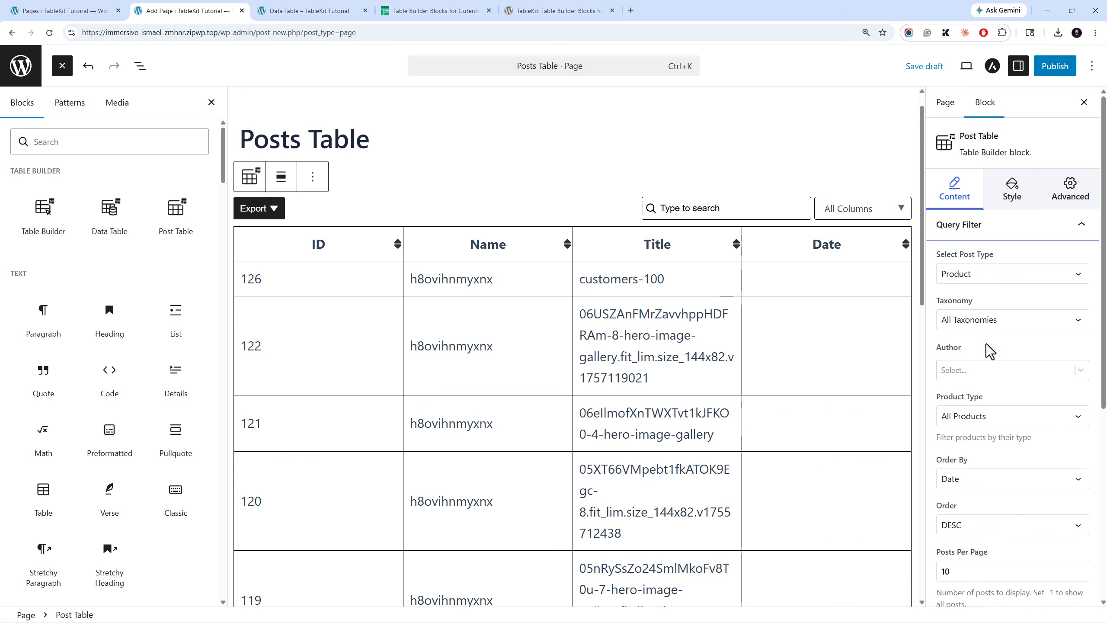
pyautogui.click(975, 279)
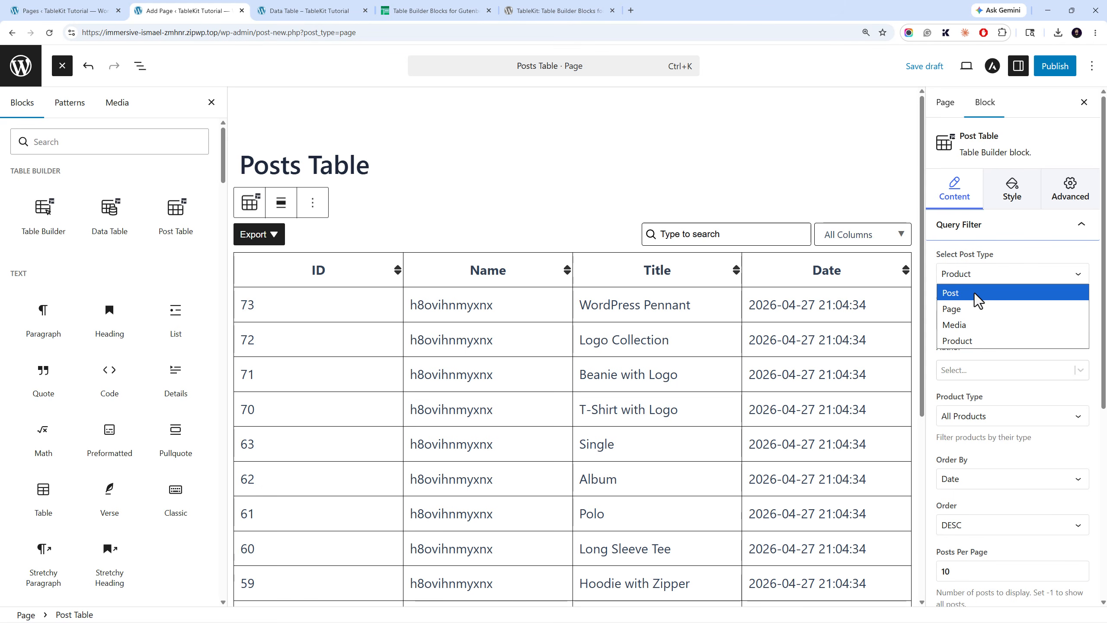
pyautogui.click(974, 295)
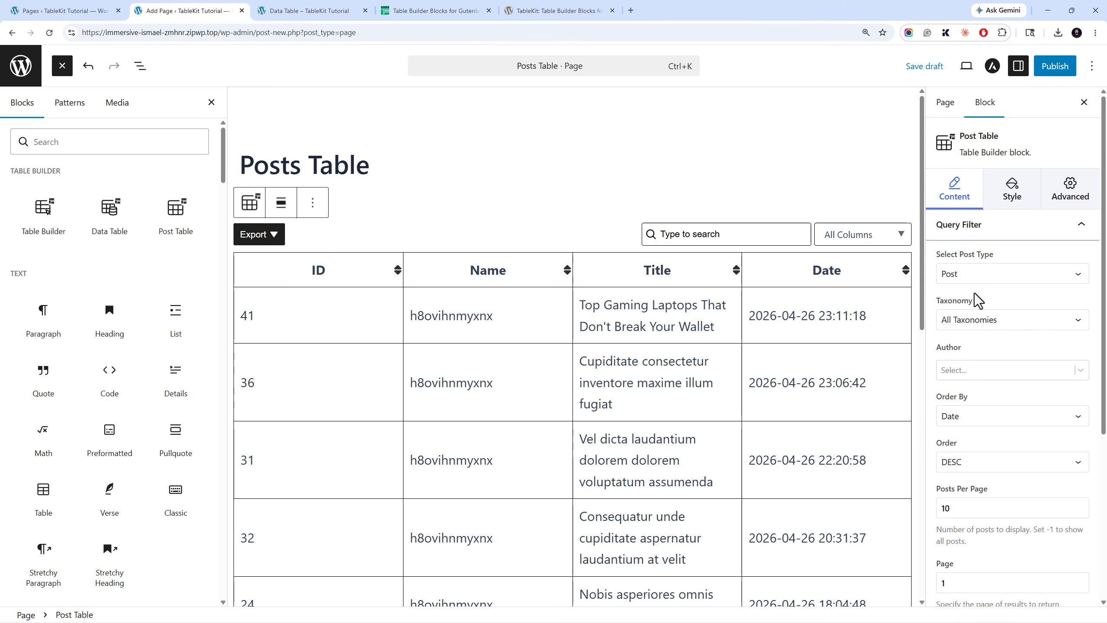
# - Exclude the Name column from the post table
pyautogui.scroll(-3, 981, 366)
pyautogui.scroll(-3, 979, 373)
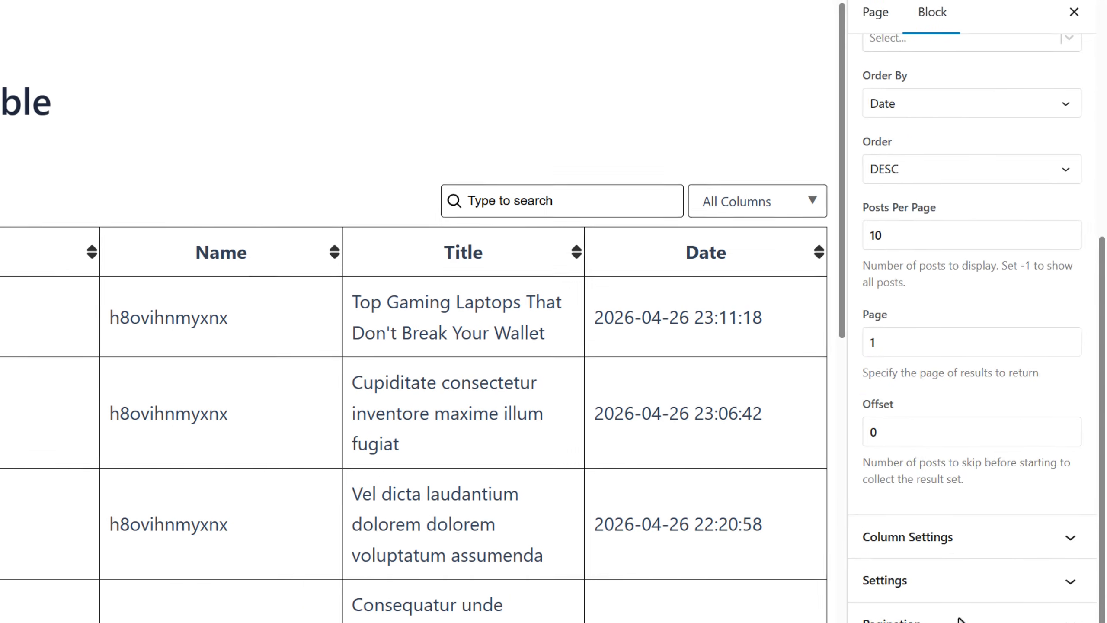
pyautogui.click(1002, 592)
pyautogui.click(966, 484)
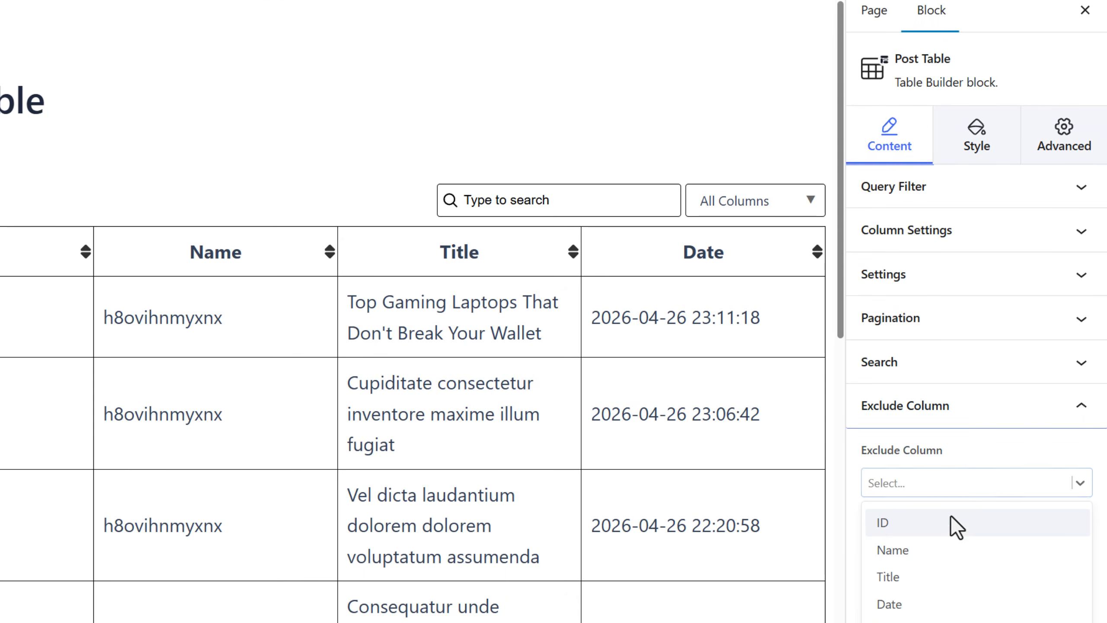
pyautogui.click(951, 550)
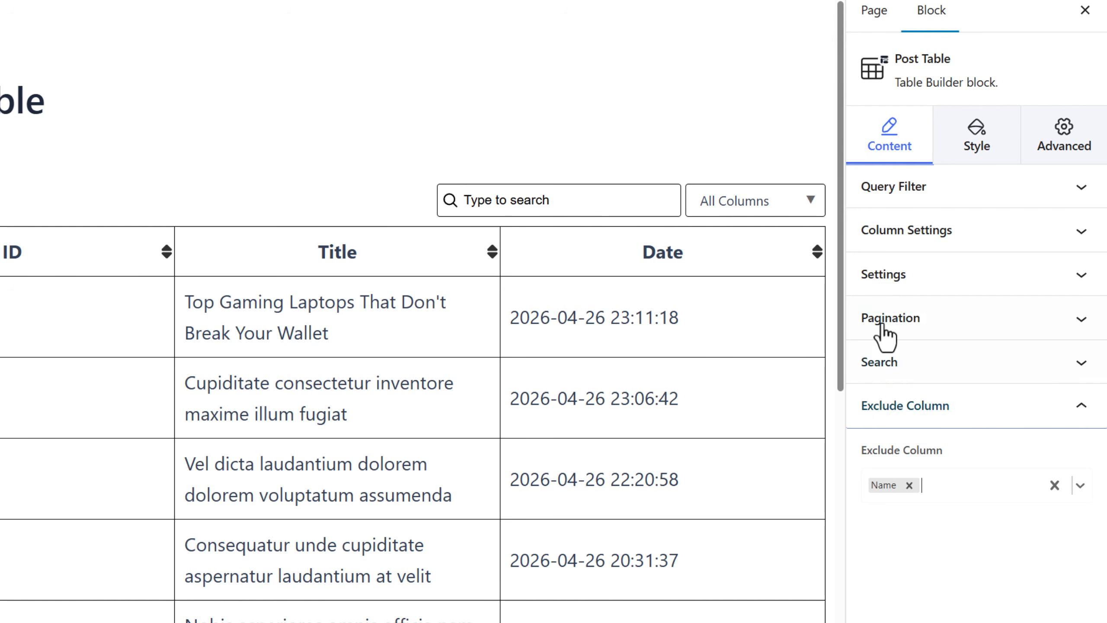
# - Add a fifth column to the post table and set its field to Post Featured Image
pyautogui.click(864, 233)
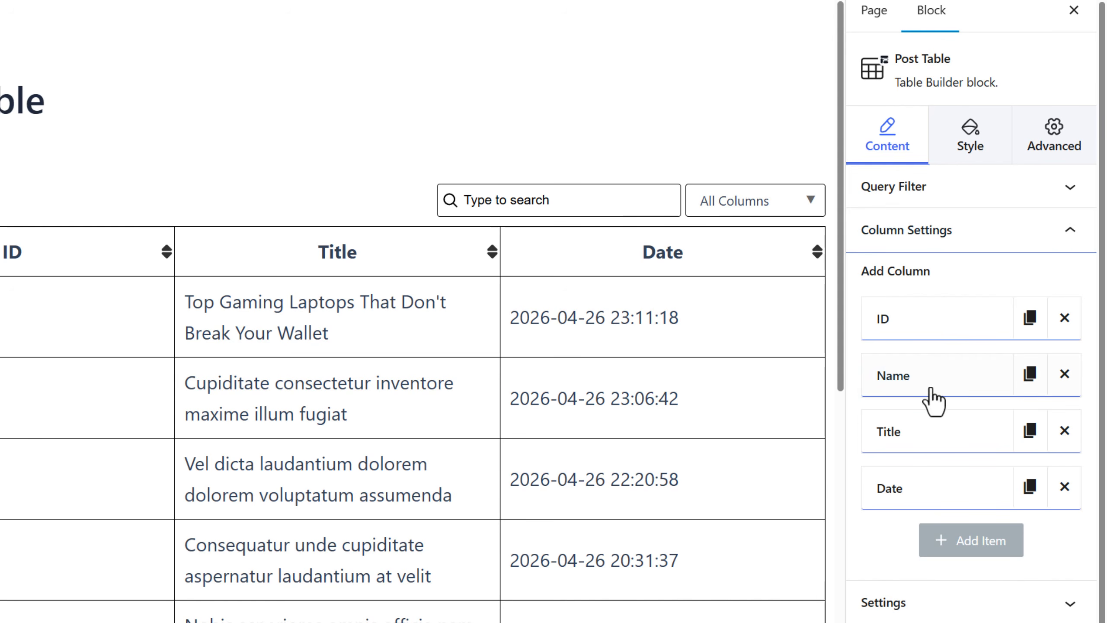
pyautogui.click(969, 549)
pyautogui.click(944, 559)
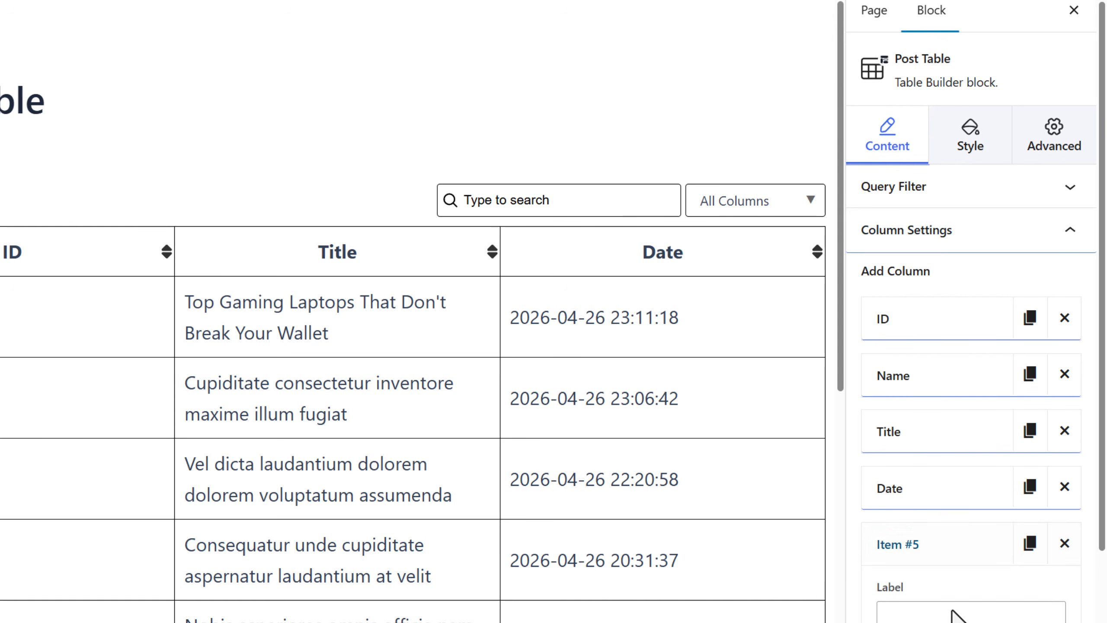
pyautogui.scroll(-5, 967, 545)
pyautogui.click(974, 464)
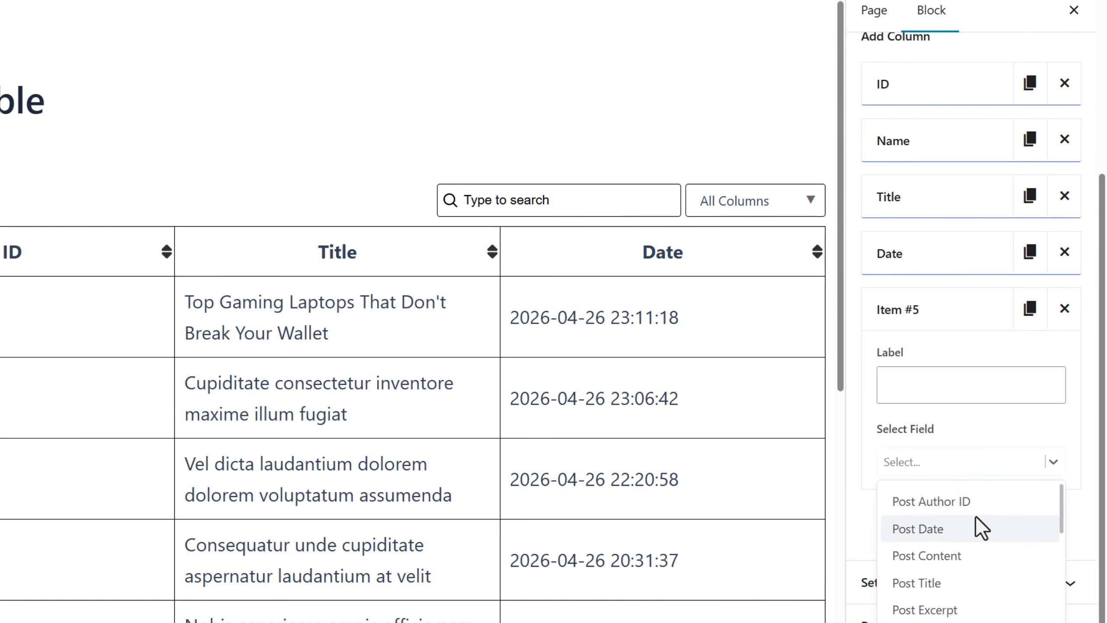
pyautogui.scroll(-3, 978, 523)
pyautogui.scroll(3, 975, 516)
pyautogui.moveTo(1062, 513); pyautogui.dragTo(1062, 594)
pyautogui.click(1007, 519)
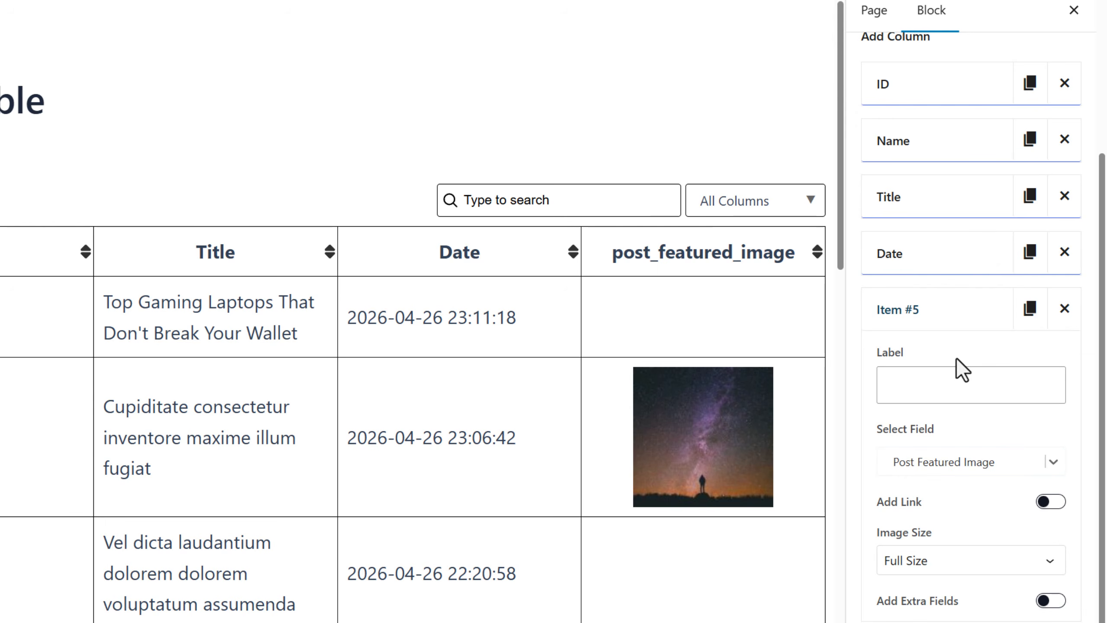
# - Label the new column "Image" and move it directly after ID, in place of the Name column
pyautogui.click(958, 383)
pyautogui.write('Image')
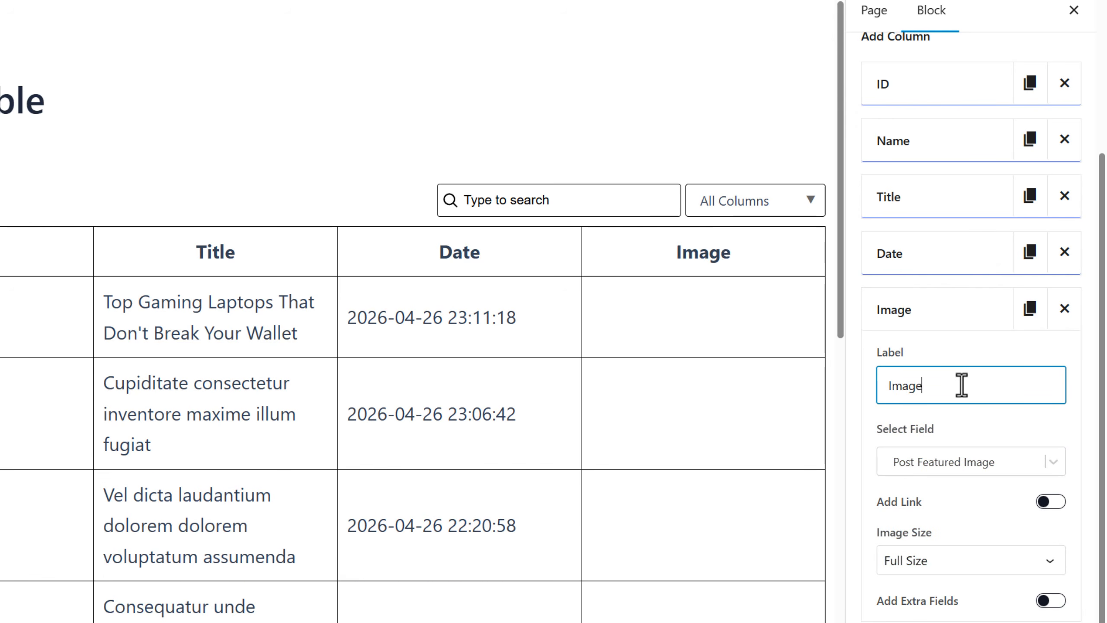
pyautogui.click(916, 324)
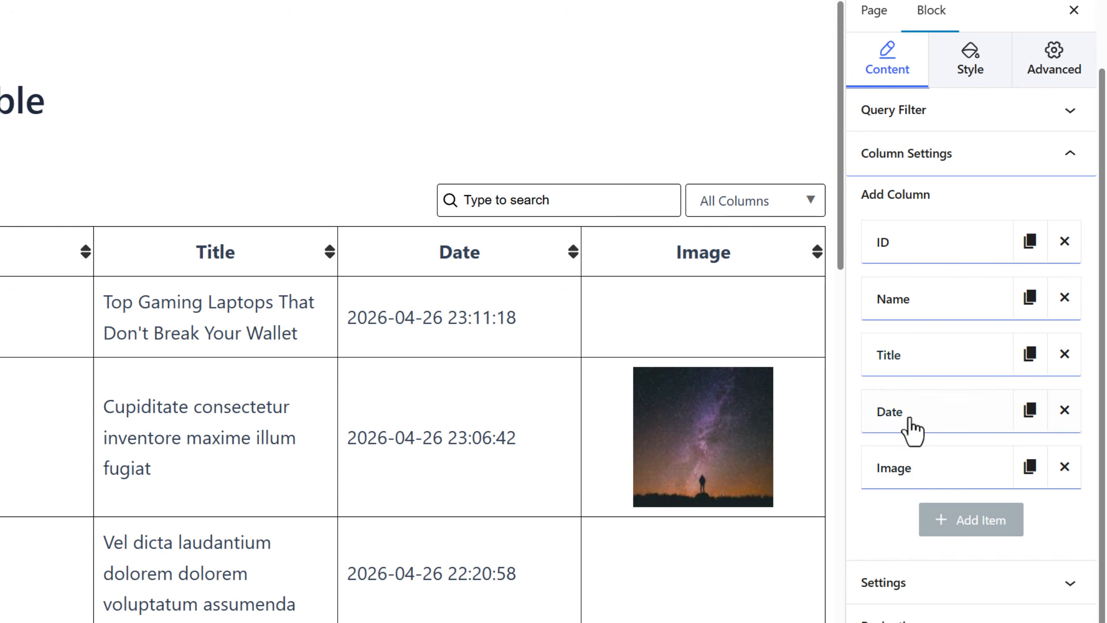
pyautogui.moveTo(912, 465); pyautogui.dragTo(916, 271)
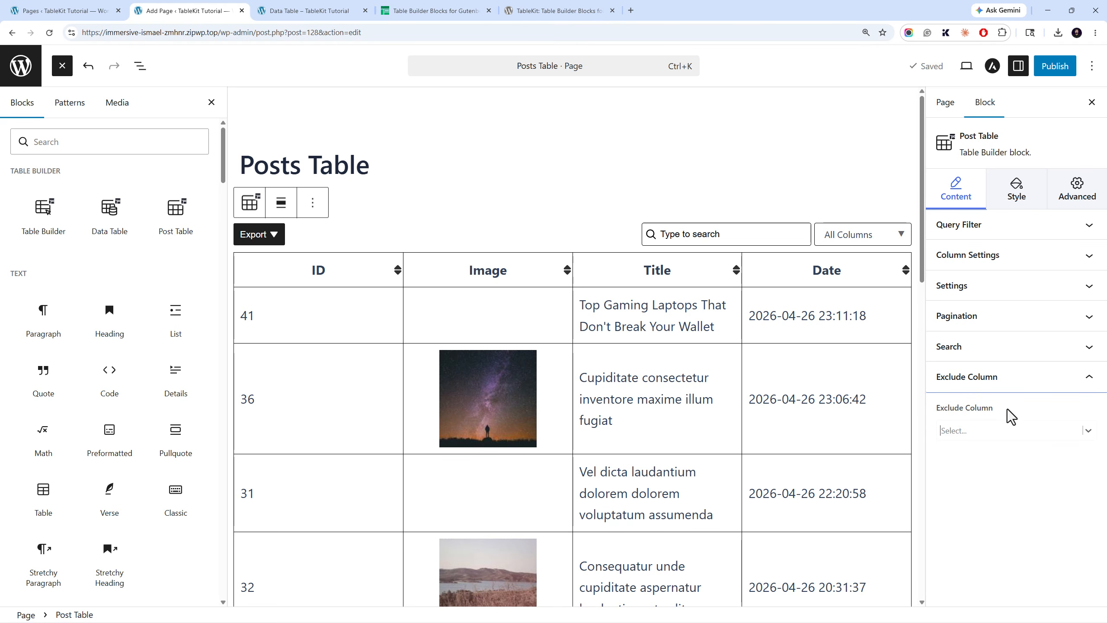
# - Look through the post table's column, search and style options, including the Sorting styles
pyautogui.click(983, 262)
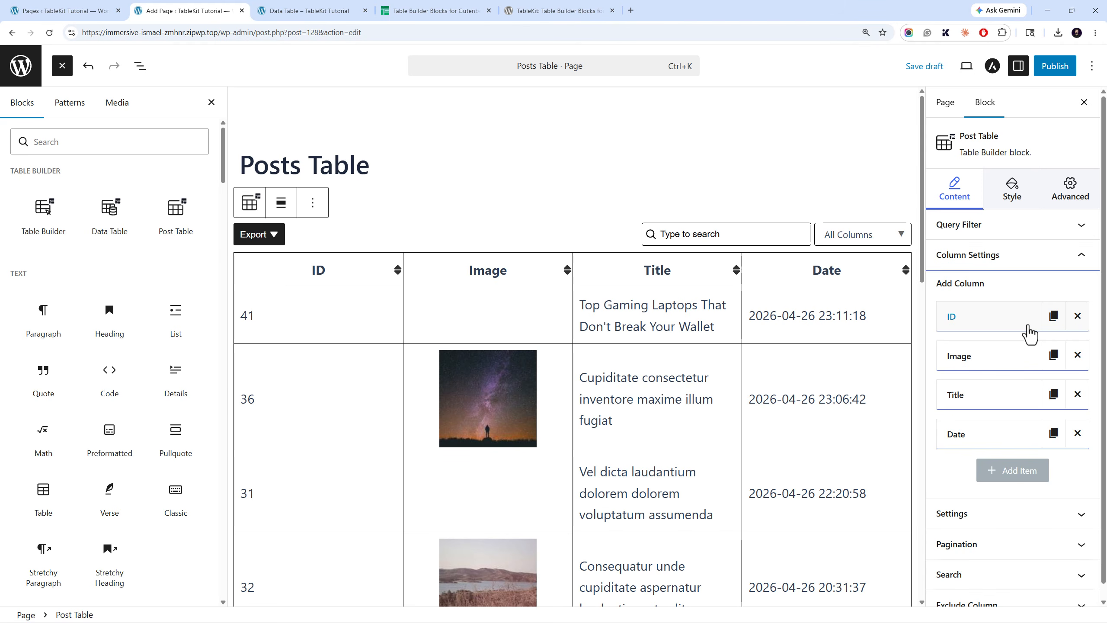
pyautogui.click(959, 573)
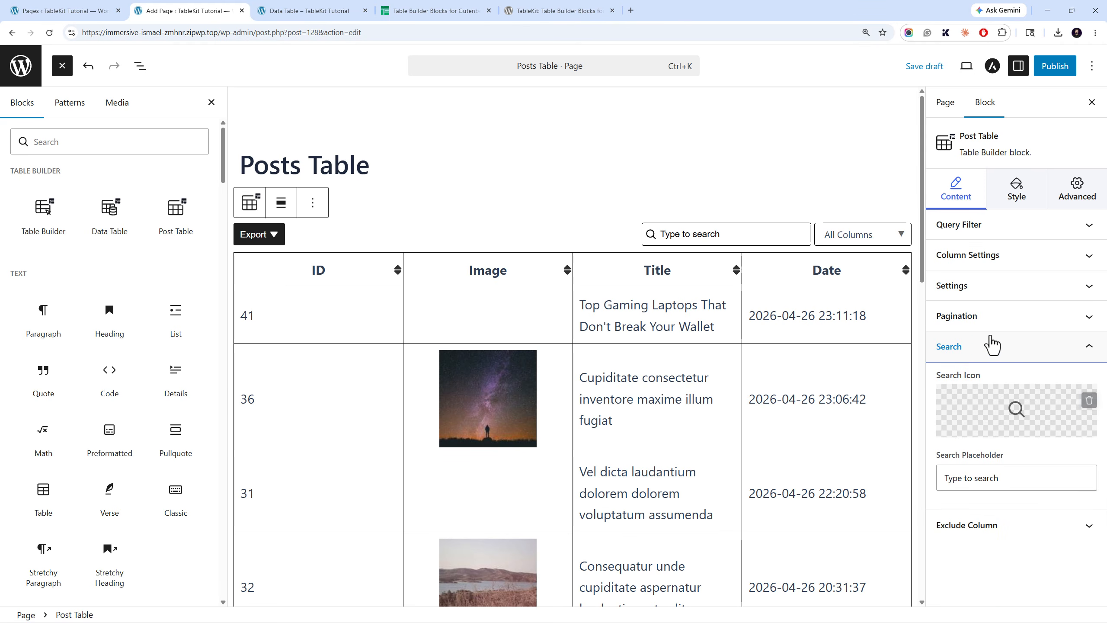
pyautogui.click(990, 344)
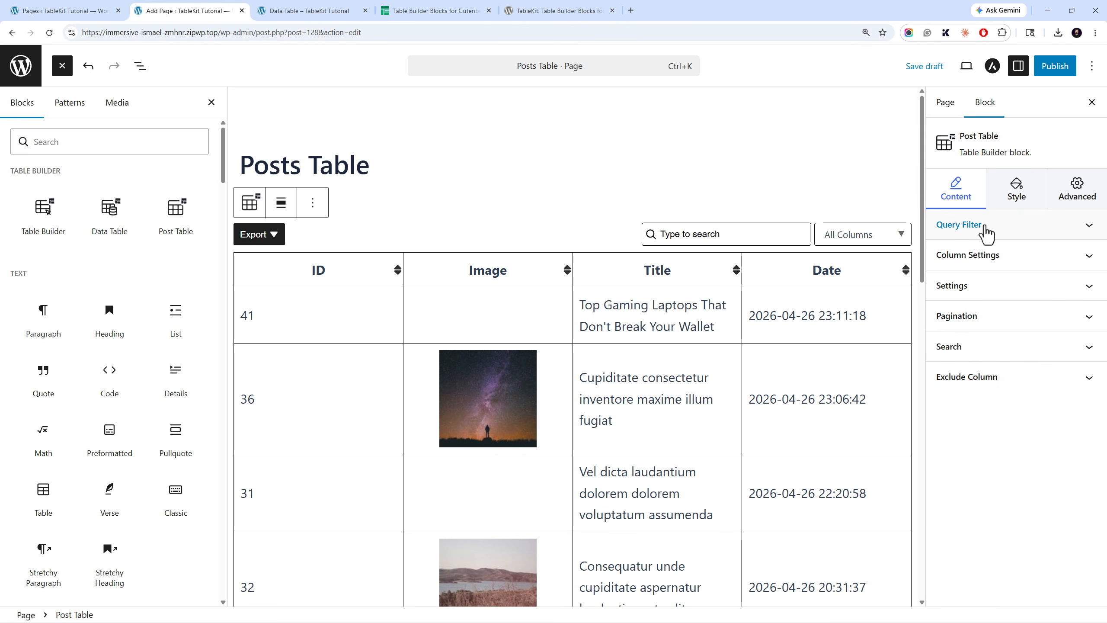
pyautogui.click(1002, 205)
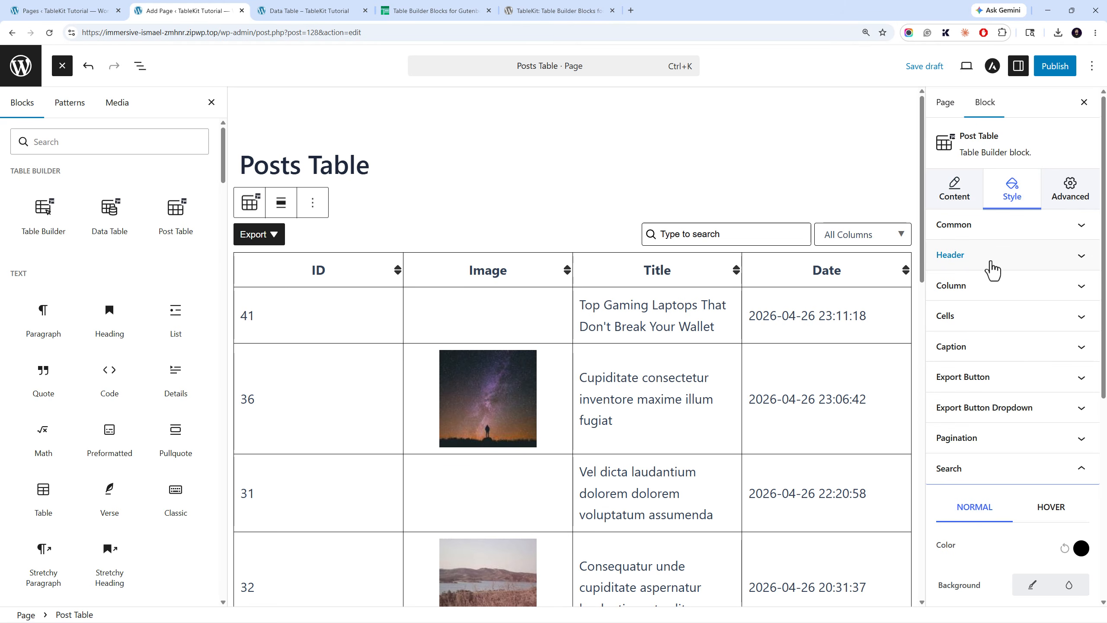
pyautogui.scroll(-5, 988, 266)
pyautogui.scroll(-3, 795, 383)
pyautogui.scroll(-1, 1013, 558)
pyautogui.click(1013, 558)
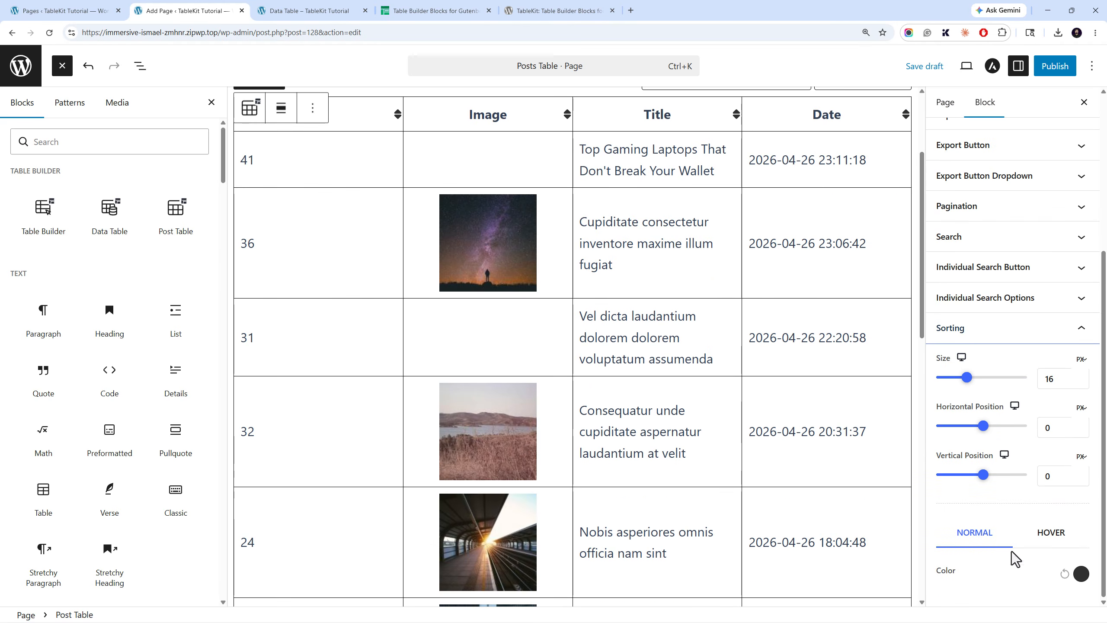
pyautogui.scroll(5, 1015, 410)
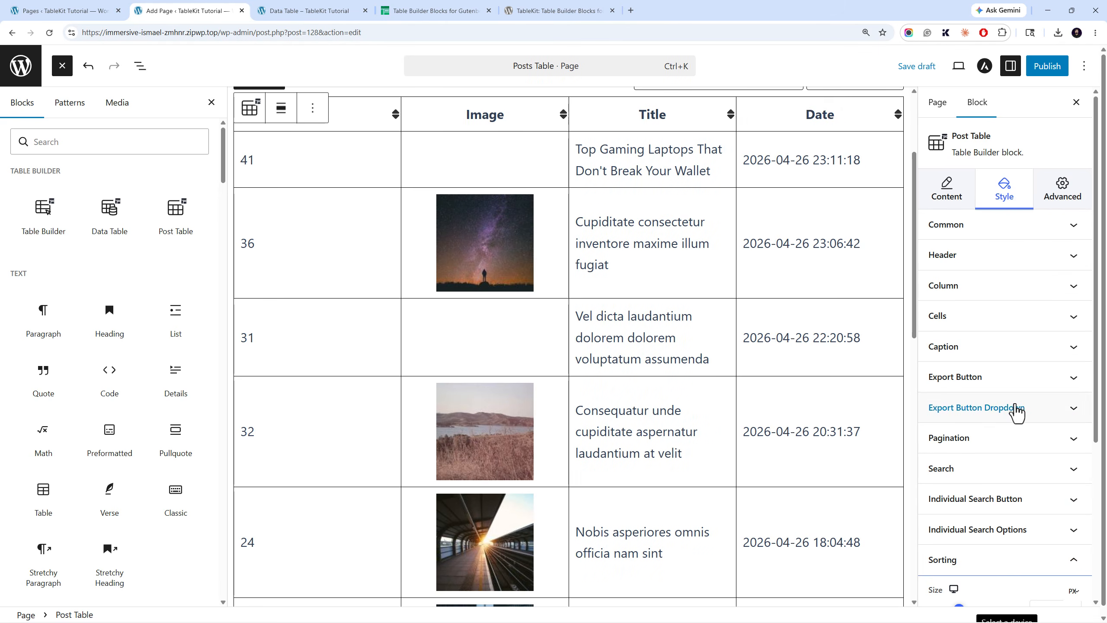
# - Center-align the post table's content, and publish the page to view it live
pyautogui.click(1057, 227)
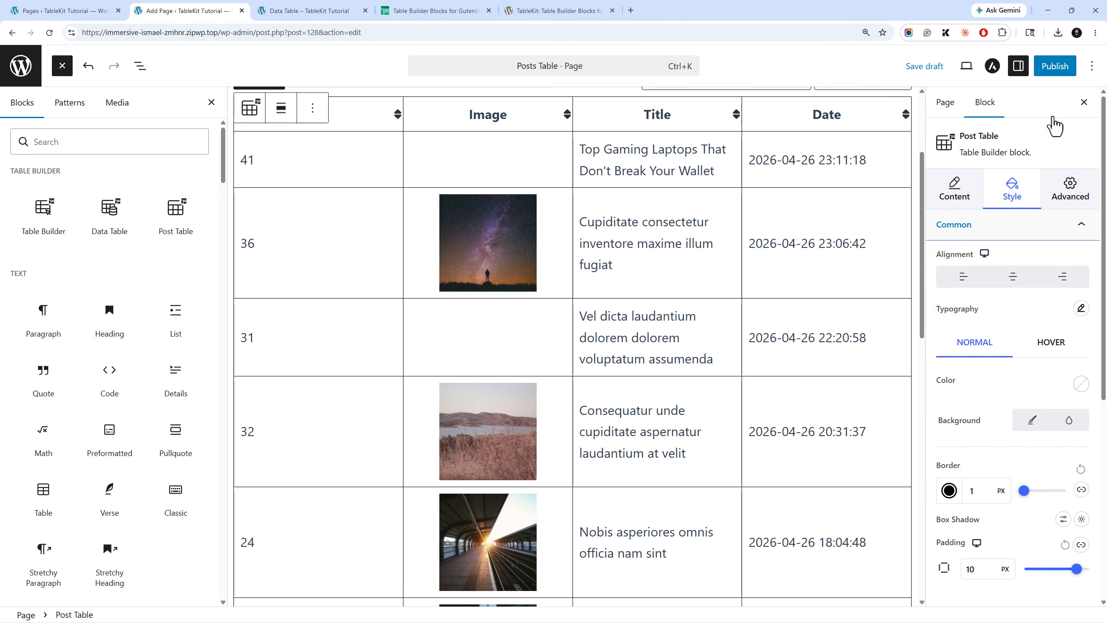
pyautogui.click(1054, 66)
pyautogui.click(1046, 70)
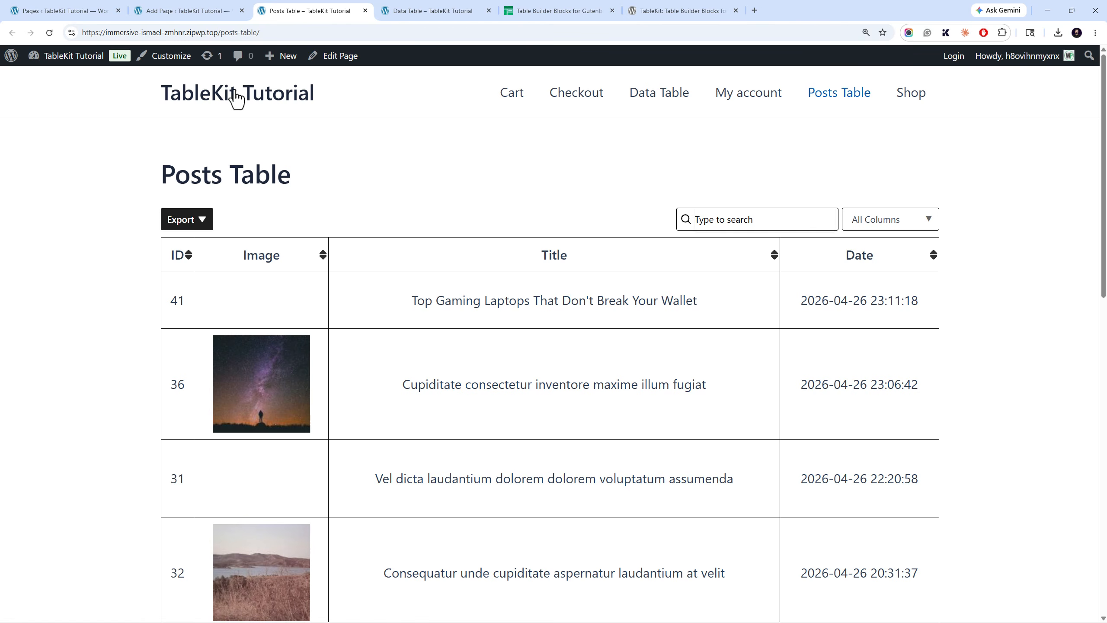
# - Return to the page editor and examine the post table's query, column and general settings, including Fixed Width Table Cells
pyautogui.click(228, 10)
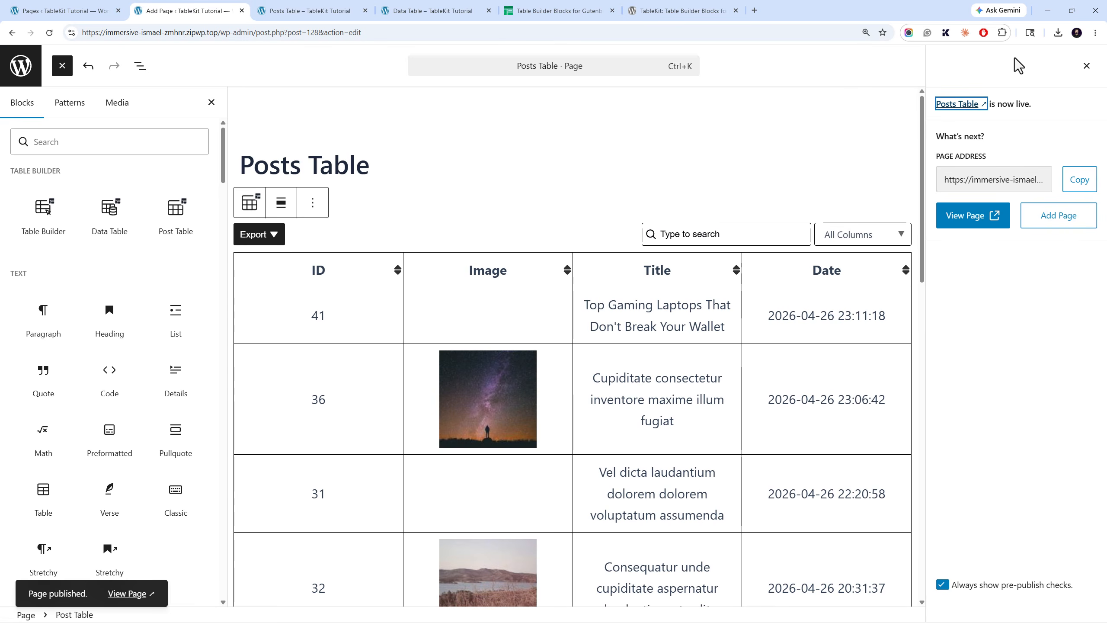
pyautogui.click(1086, 66)
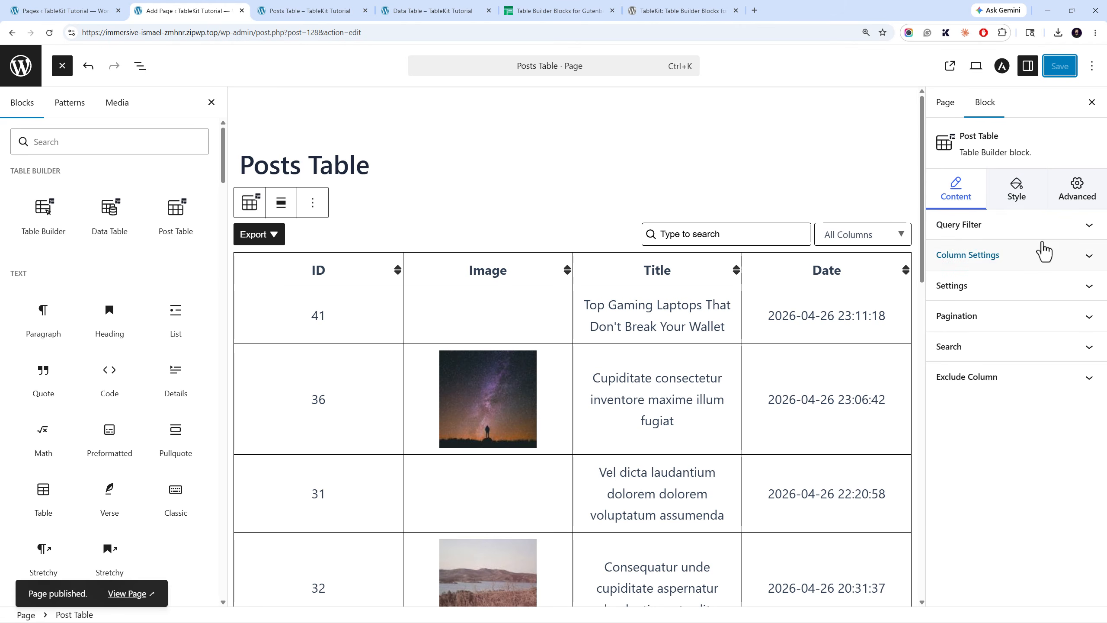
pyautogui.click(997, 227)
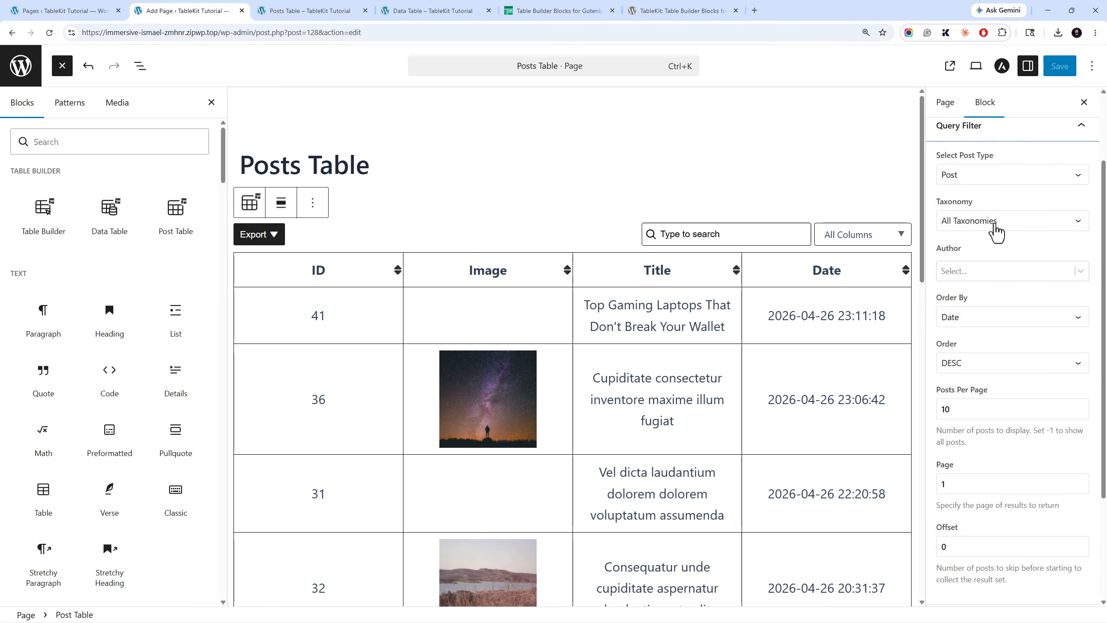
pyautogui.scroll(3, 989, 220)
pyautogui.click(983, 228)
pyautogui.click(989, 254)
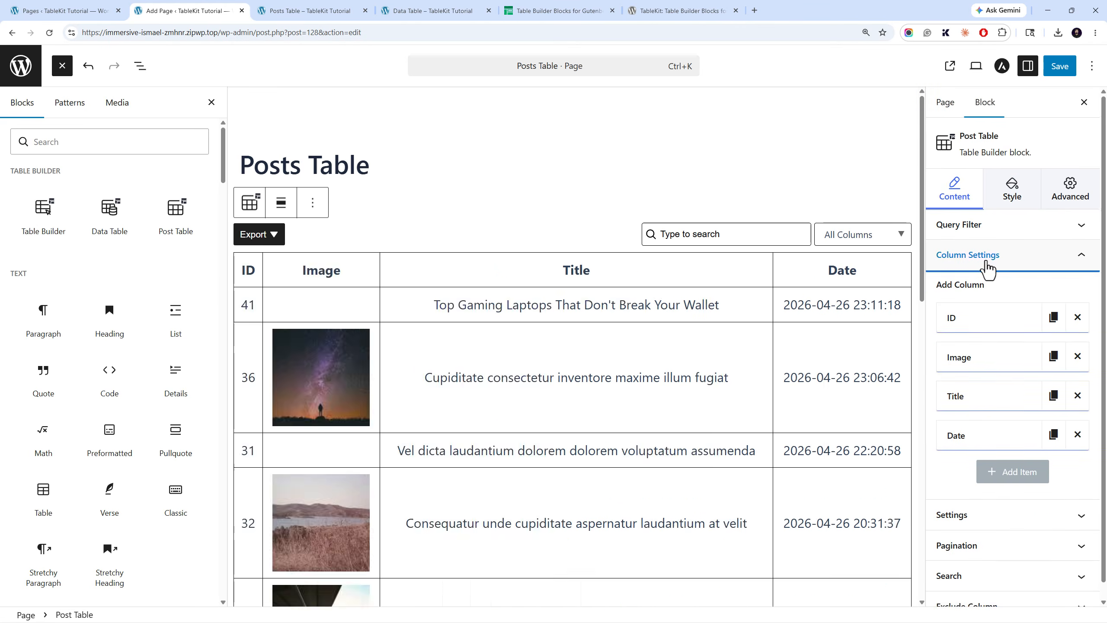
pyautogui.scroll(-1, 1050, 419)
pyautogui.click(1042, 498)
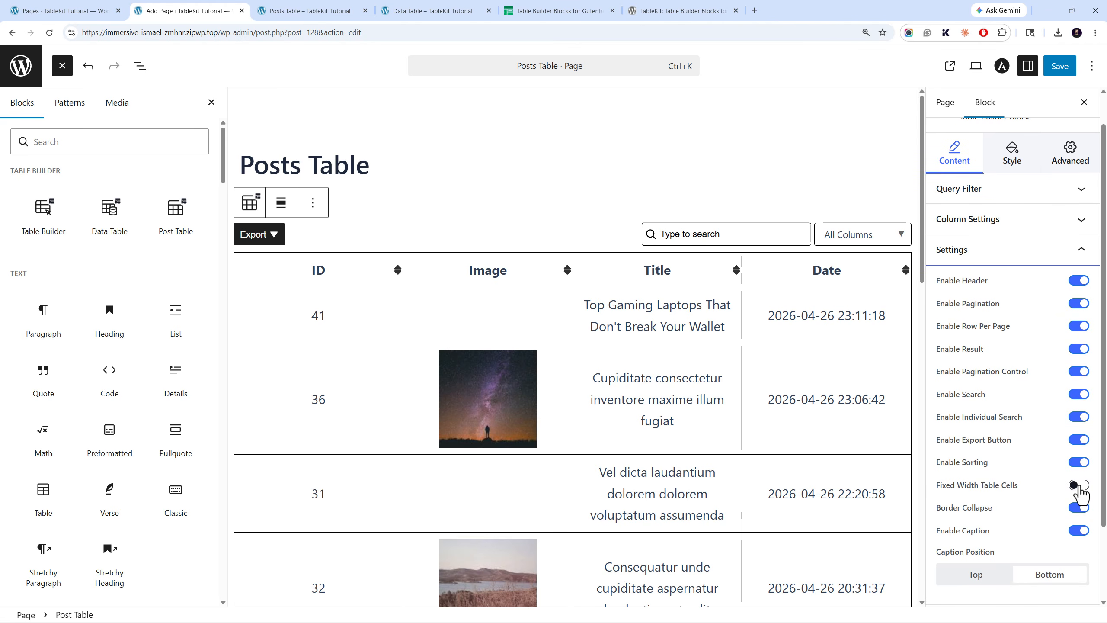
# - Look over the live Posts Table page and compare its column widths, especially the ID column, with the editor
pyautogui.click(335, 10)
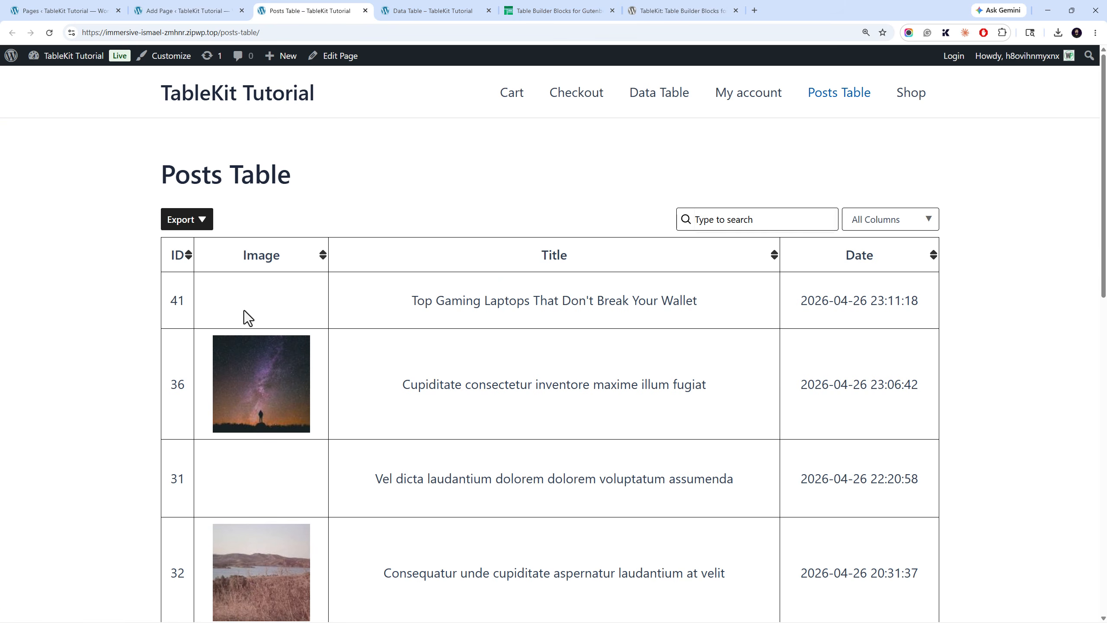
pyautogui.scroll(-3, 244, 309)
pyautogui.scroll(3, 243, 309)
pyautogui.moveTo(186, 296); pyautogui.dragTo(140, 290)
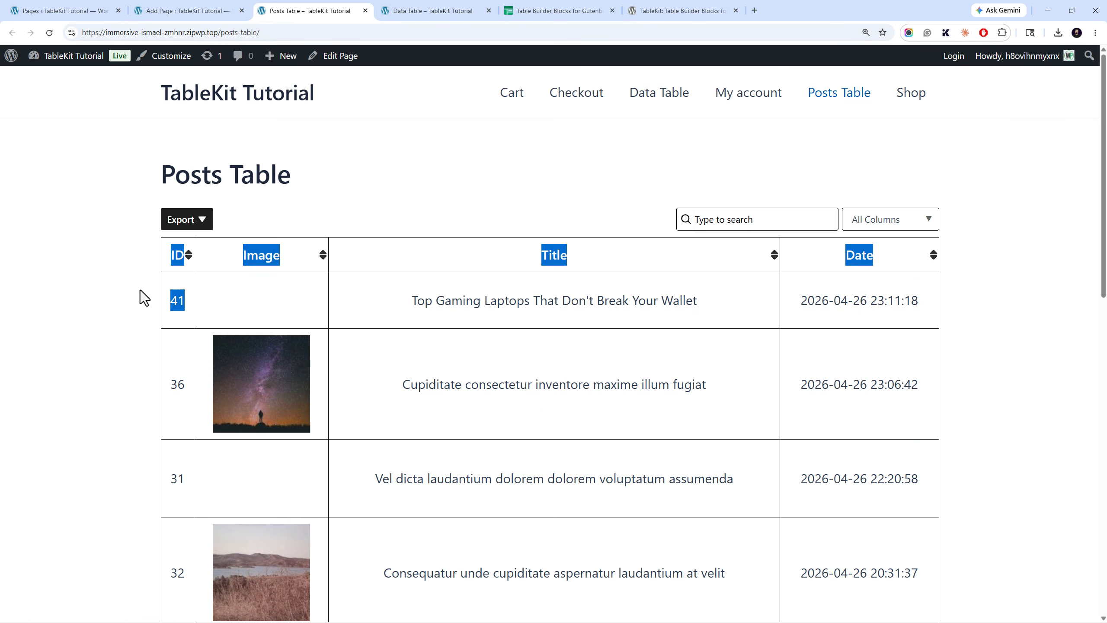
pyautogui.doubleClick(177, 303)
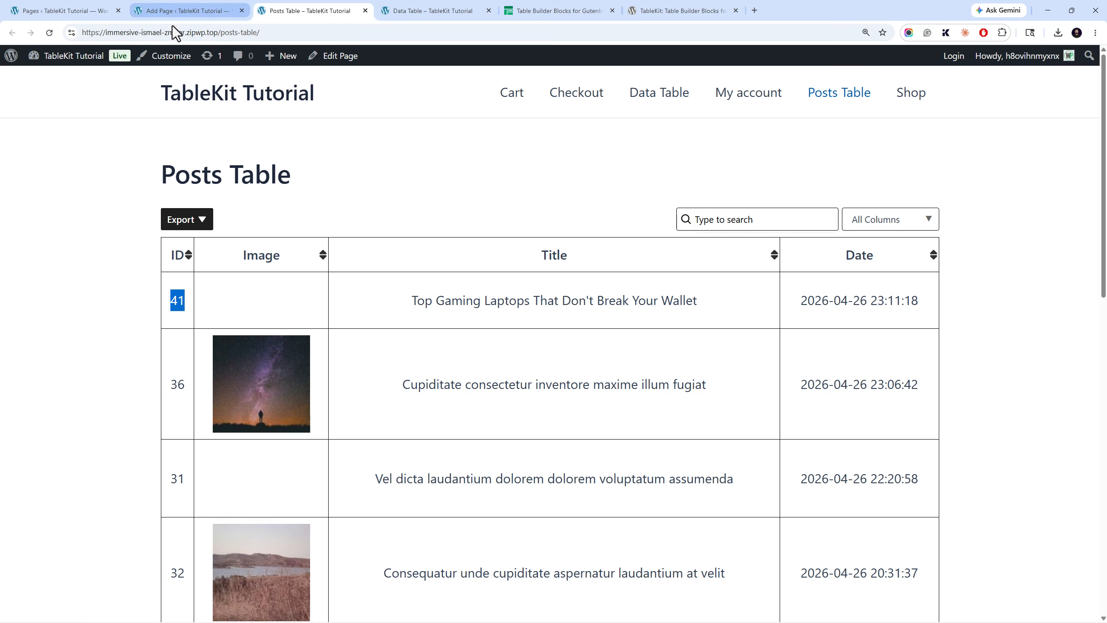
pyautogui.click(187, 10)
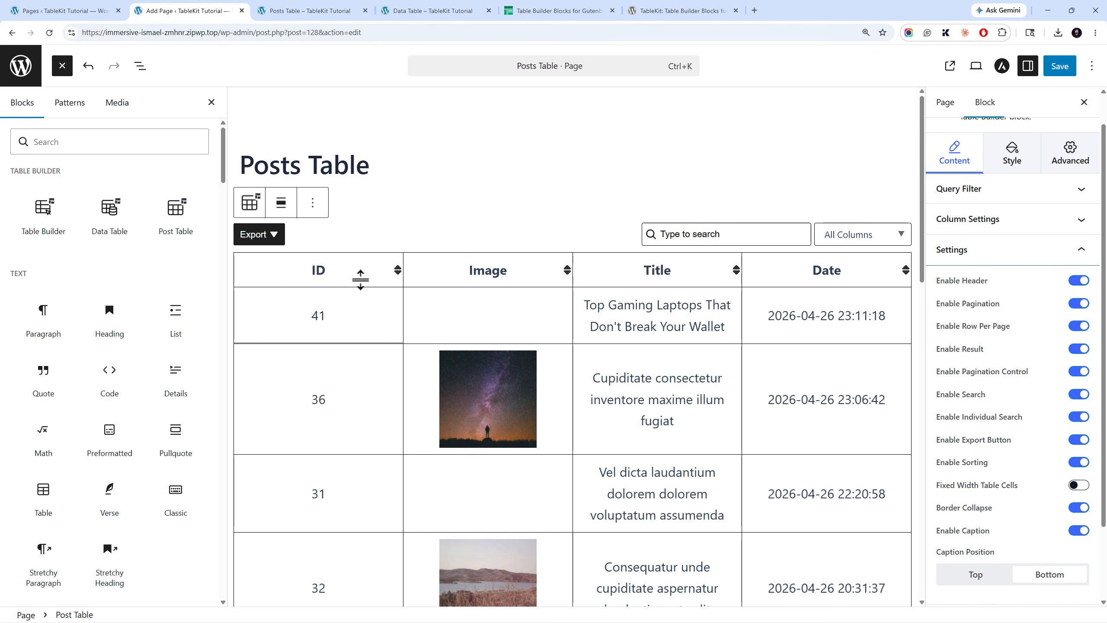
pyautogui.click(314, 12)
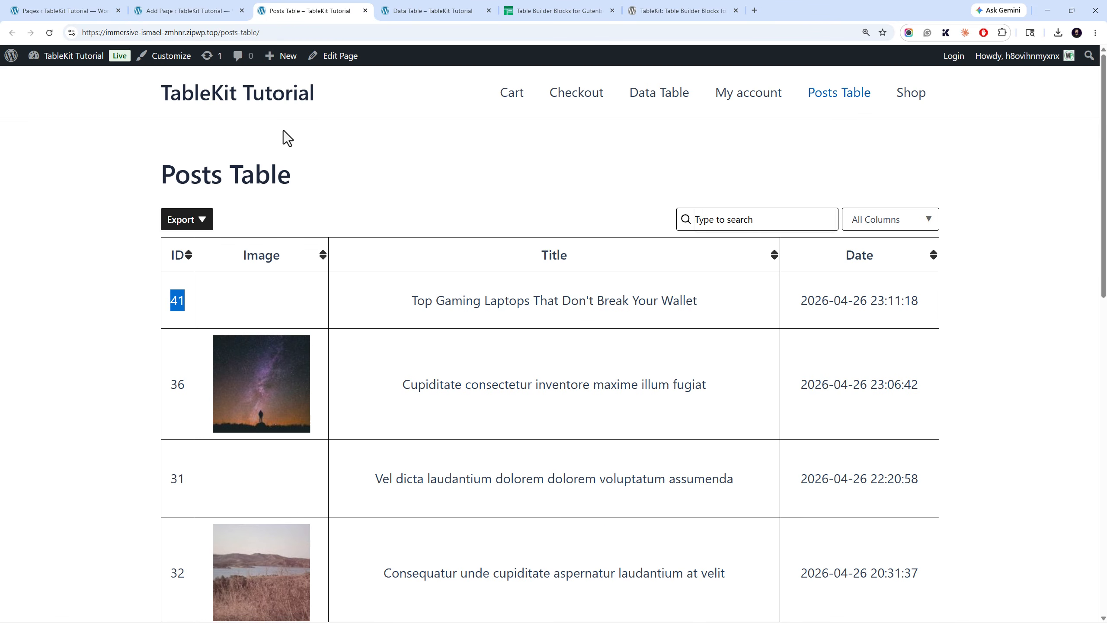
# - Turn on Fixed Width Table Cells for the post table in the page editor, save the page, and view the live Posts Table
pyautogui.click(402, 305)
pyautogui.click(187, 10)
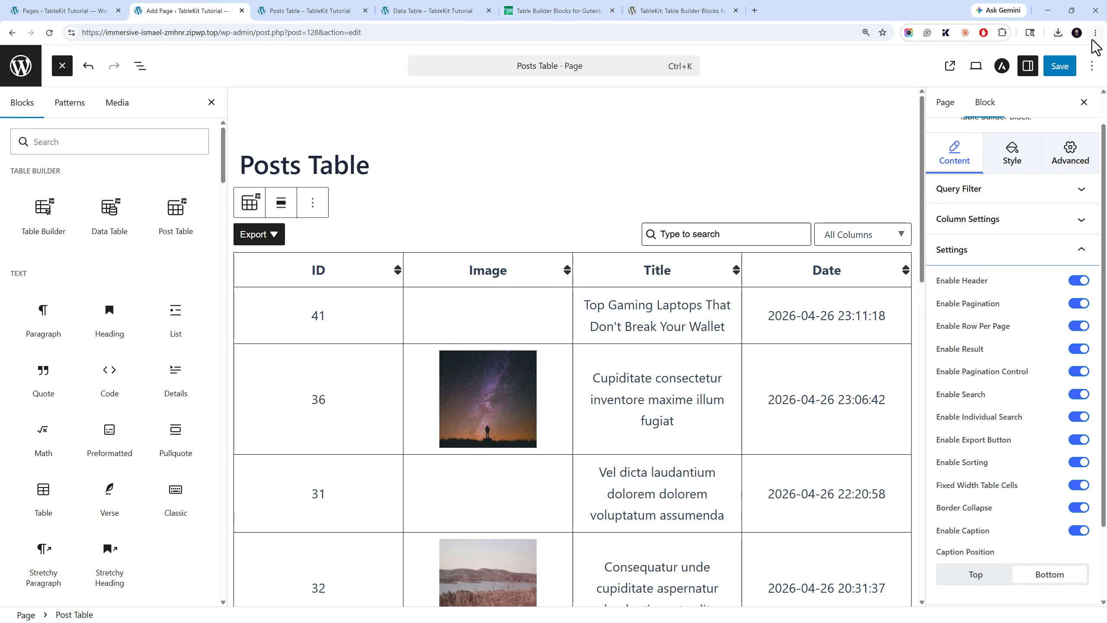
pyautogui.click(1070, 67)
pyautogui.click(266, 9)
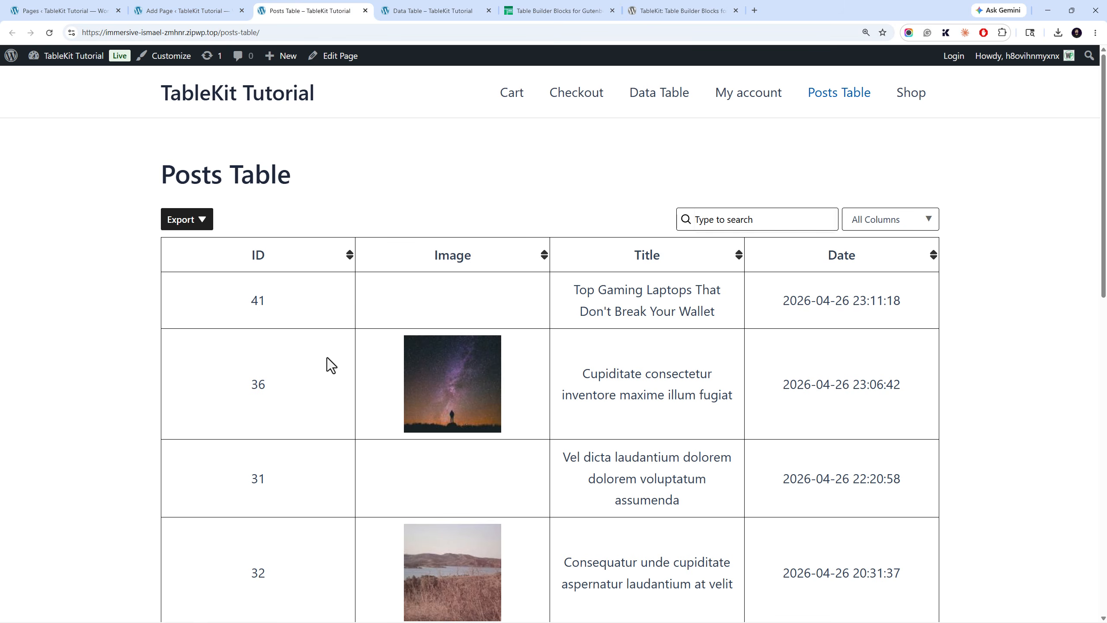
# - Turn off Fixed Width Table Cells for the post table, save the page, and check the live Posts Table again
pyautogui.click(205, 10)
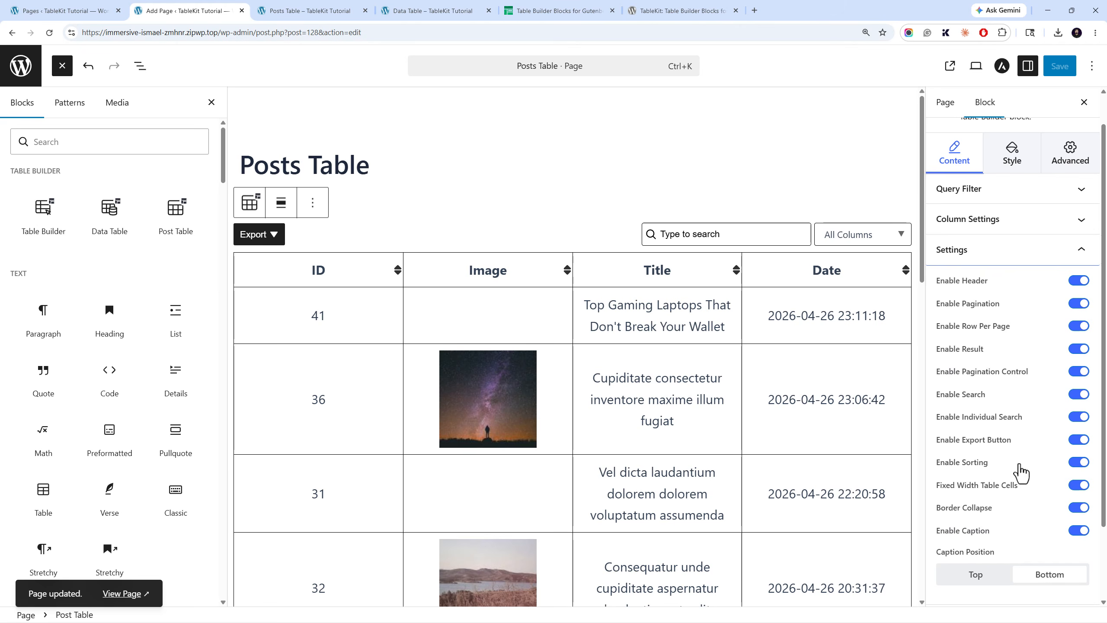
pyautogui.click(1079, 485)
pyautogui.click(1059, 66)
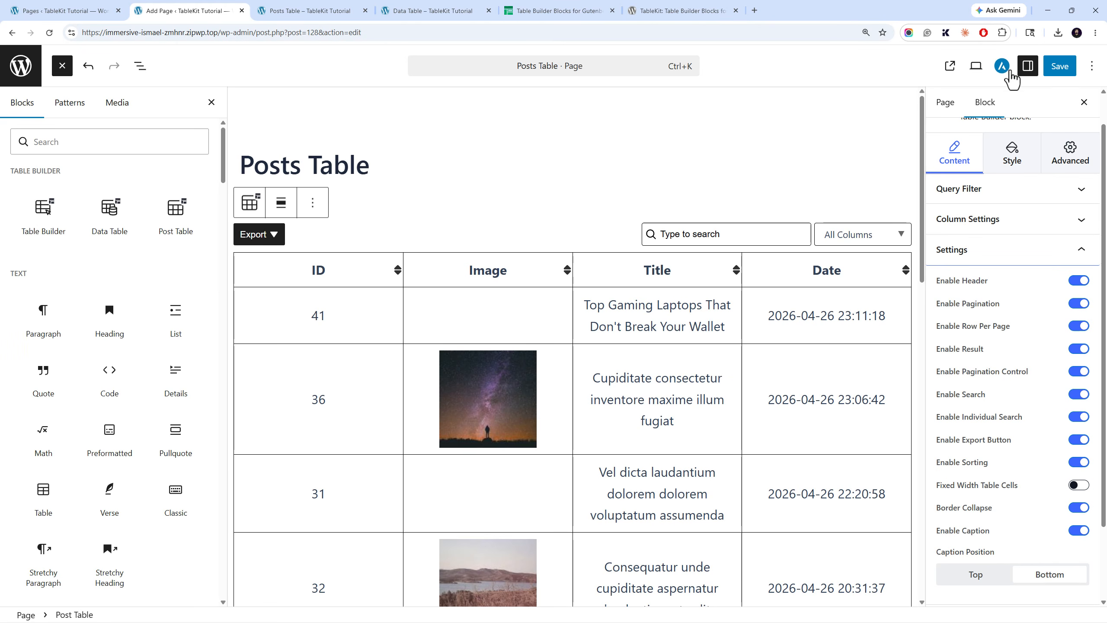
pyautogui.click(313, 10)
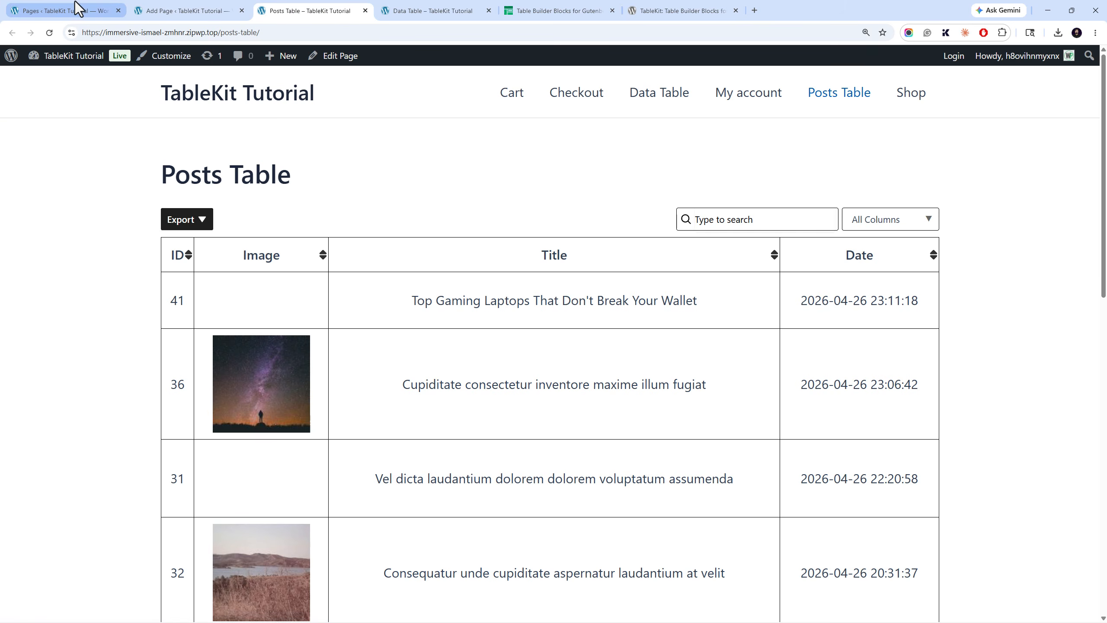
# - Return to the WordPress dashboard and look over the store's full product list
pyautogui.click(132, 3)
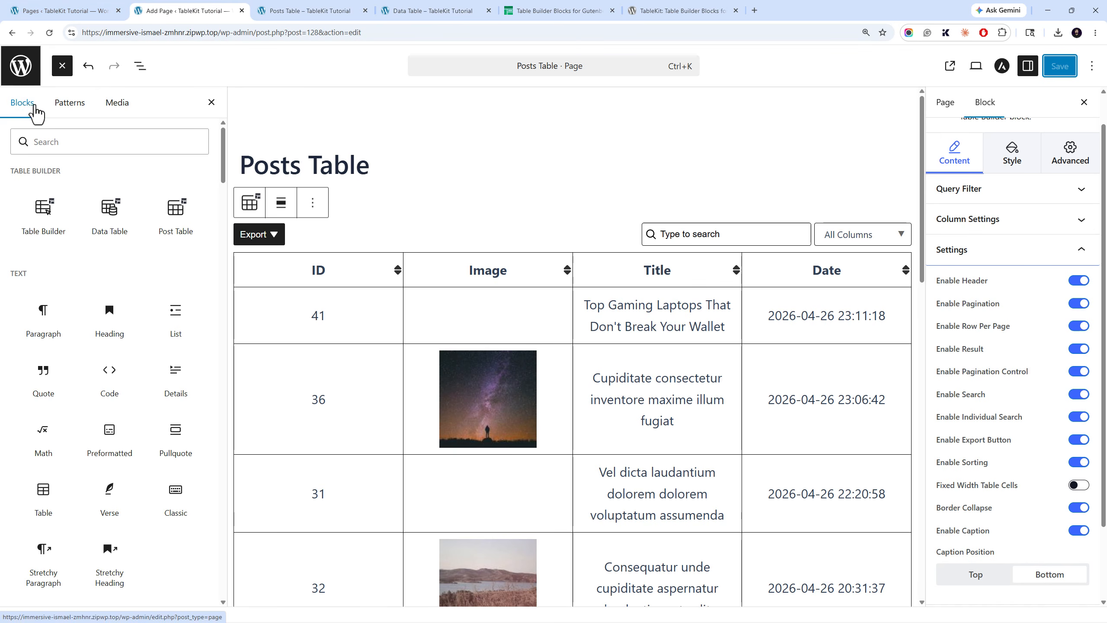
pyautogui.click(33, 9)
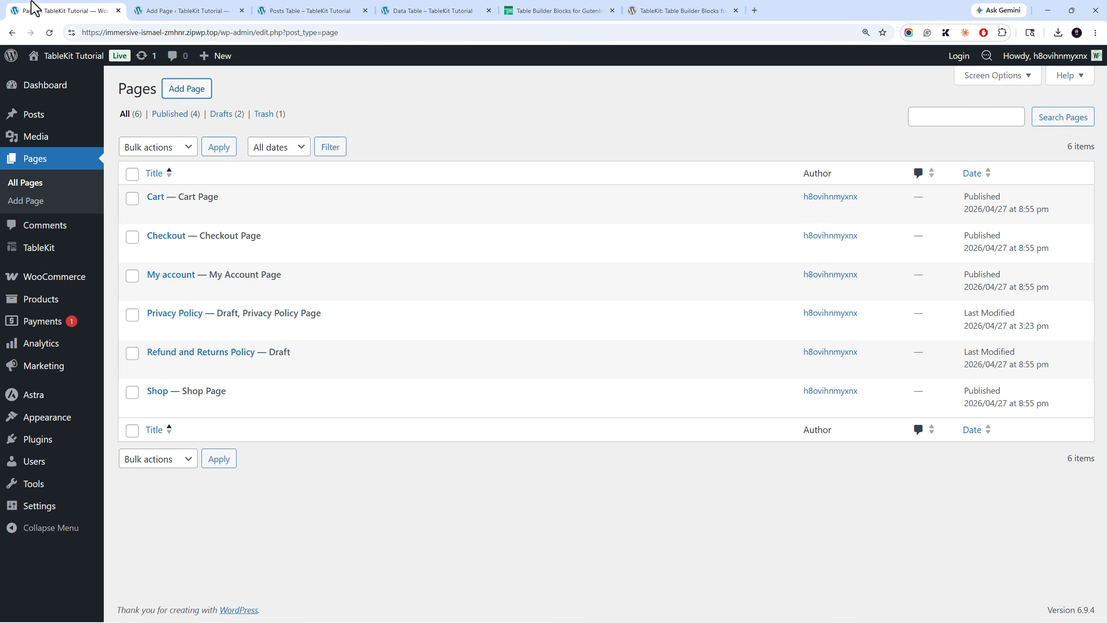
pyautogui.moveTo(67, 288)
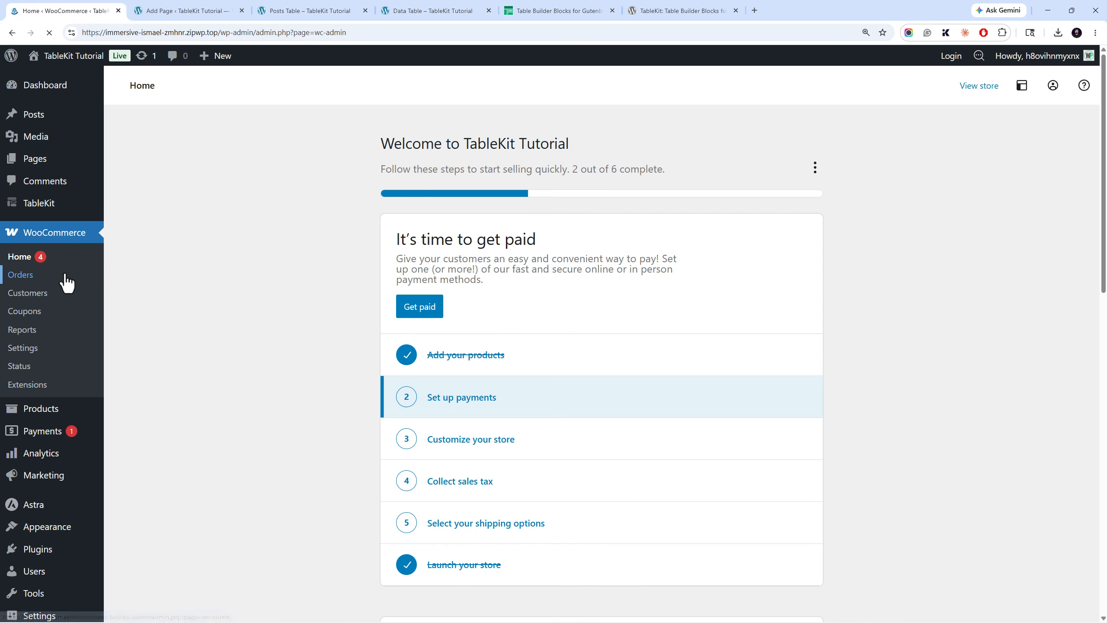
pyautogui.click(59, 415)
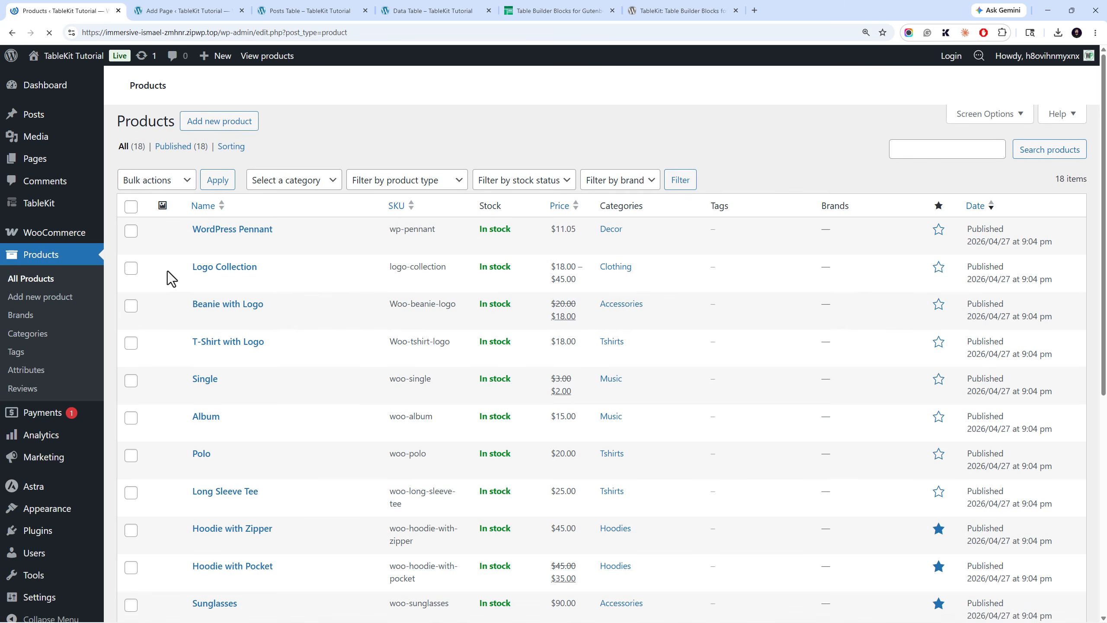
# - Create a new page and title it Products Table
pyautogui.click(176, 8)
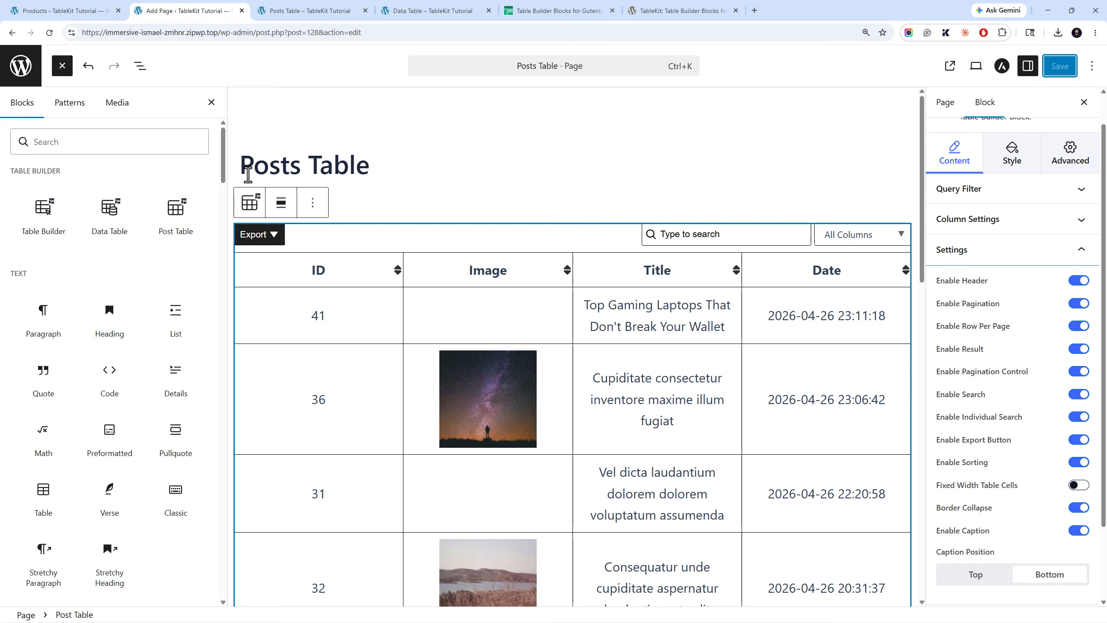
pyautogui.click(81, 9)
pyautogui.click(149, 12)
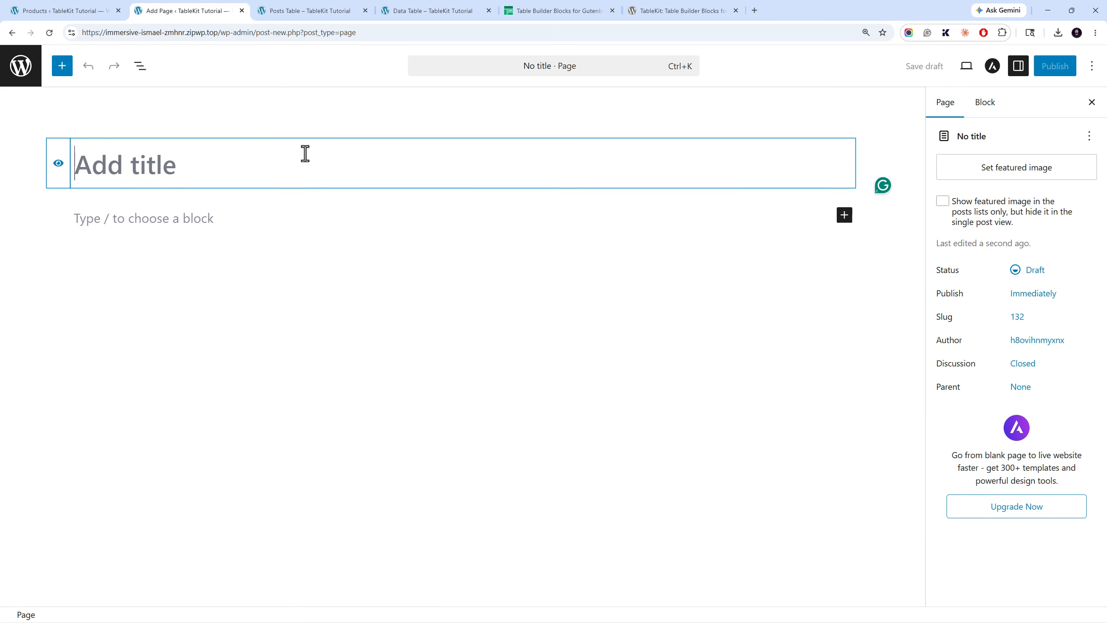
pyautogui.write('Products')
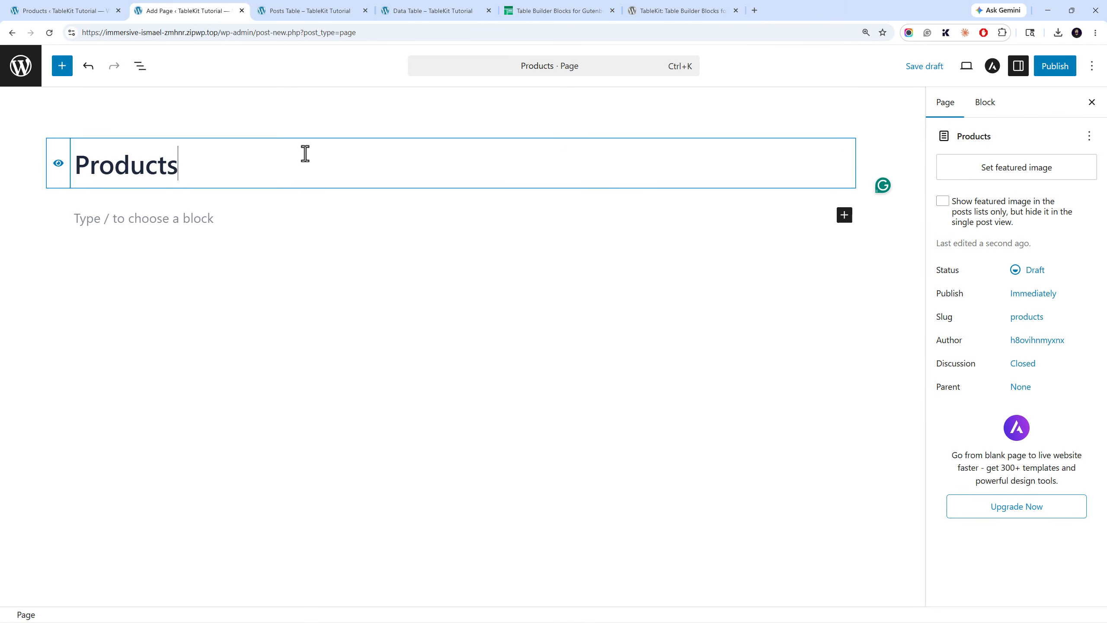
pyautogui.write(' Table')
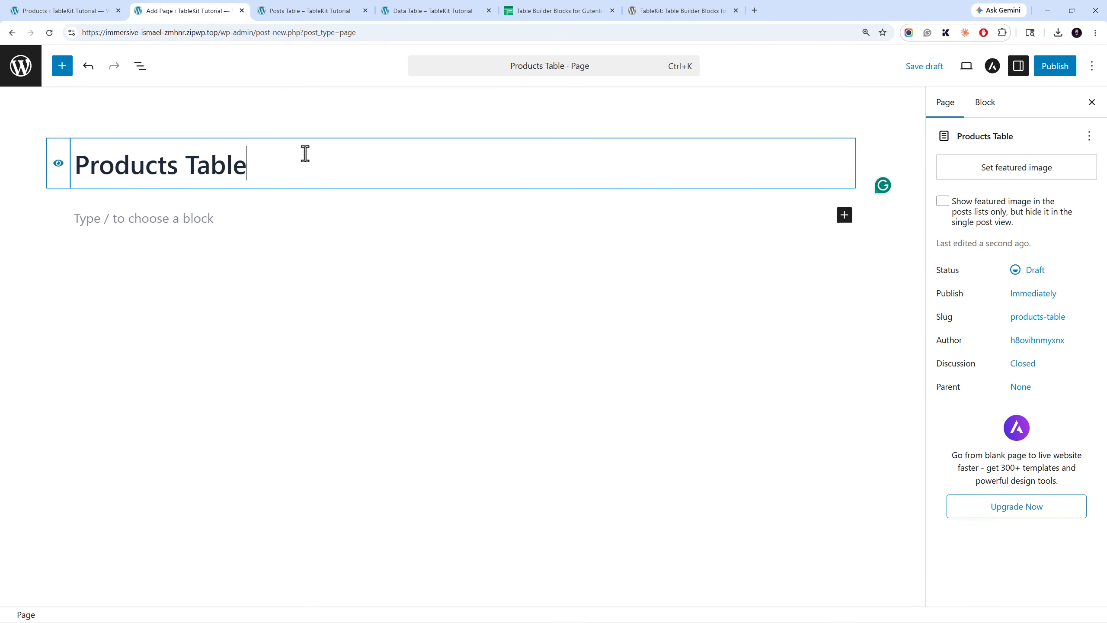
pyautogui.press('BackSpace')
pyautogui.press('BackSpace')
pyautogui.write('le')
pyautogui.press('Return')
# - Insert a Post Table block below the title and import the WooCommerce Product Table -2 template into it
pyautogui.click(844, 215)
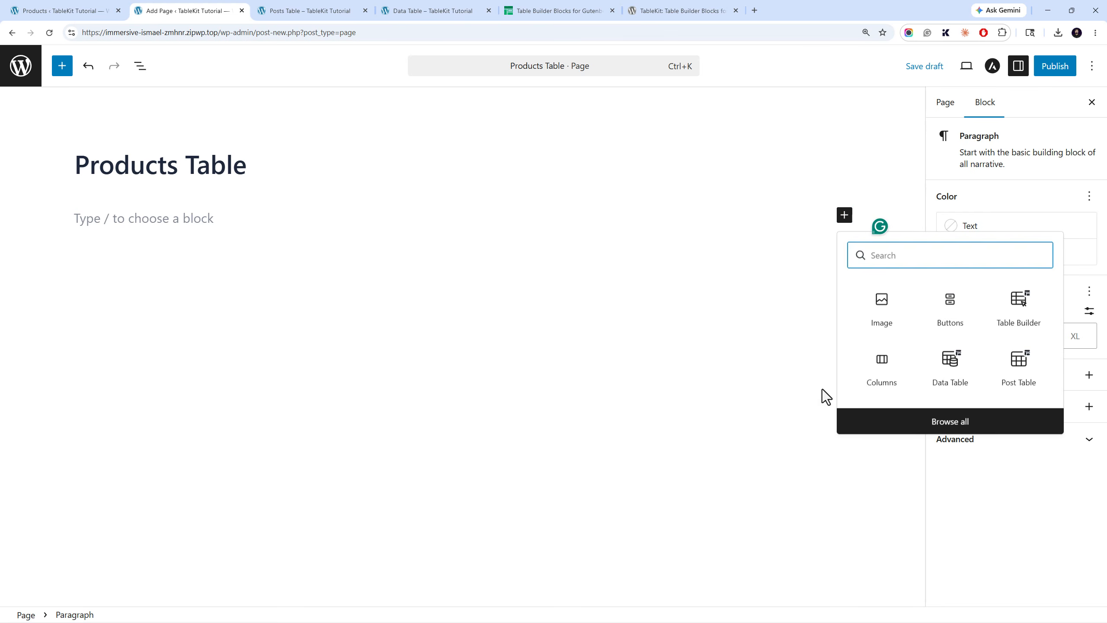
pyautogui.click(847, 423)
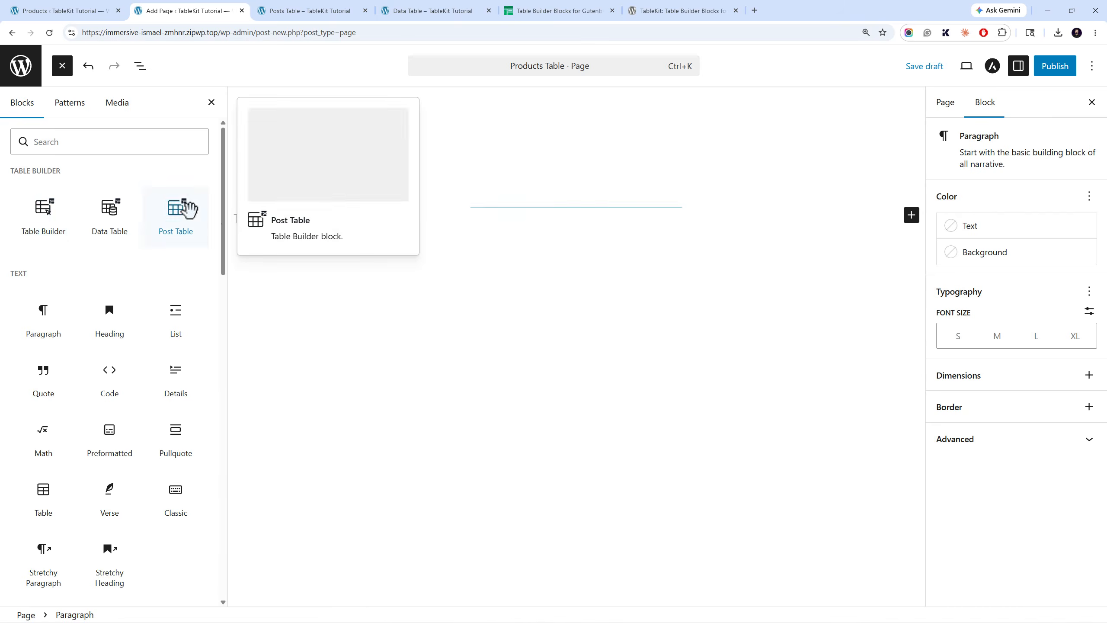
pyautogui.click(176, 211)
pyautogui.moveTo(208, 217)
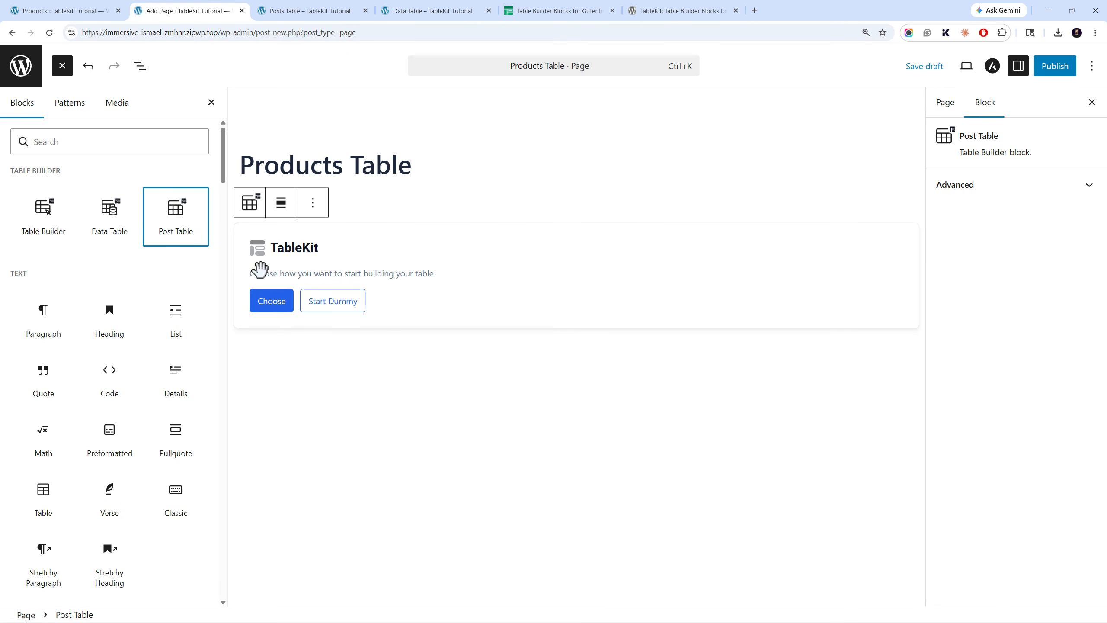
pyautogui.click(273, 303)
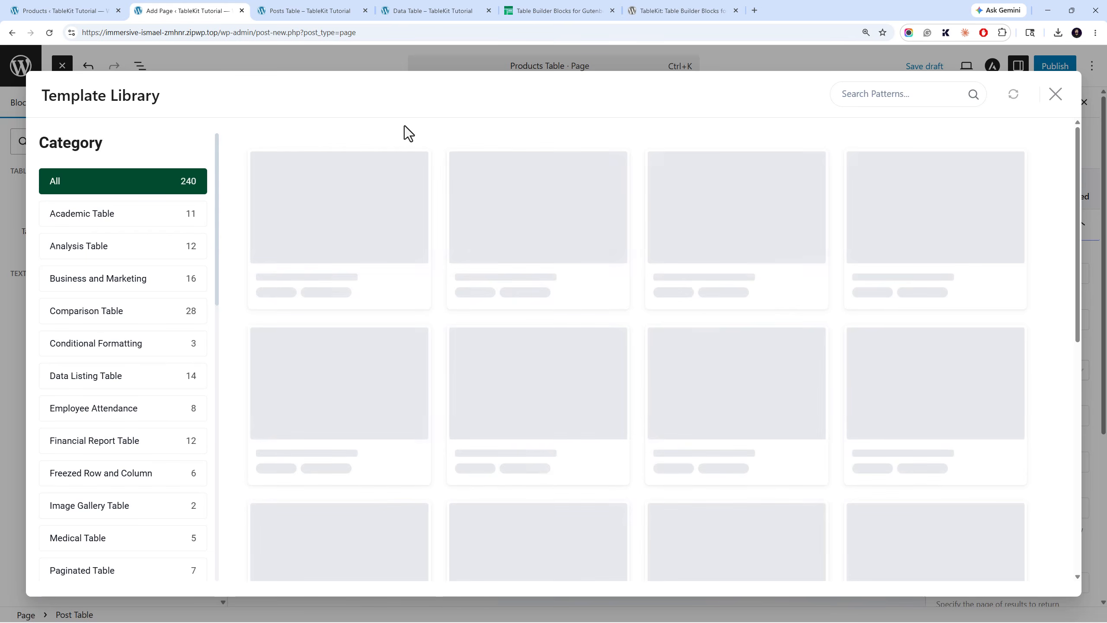
pyautogui.moveTo(521, 252)
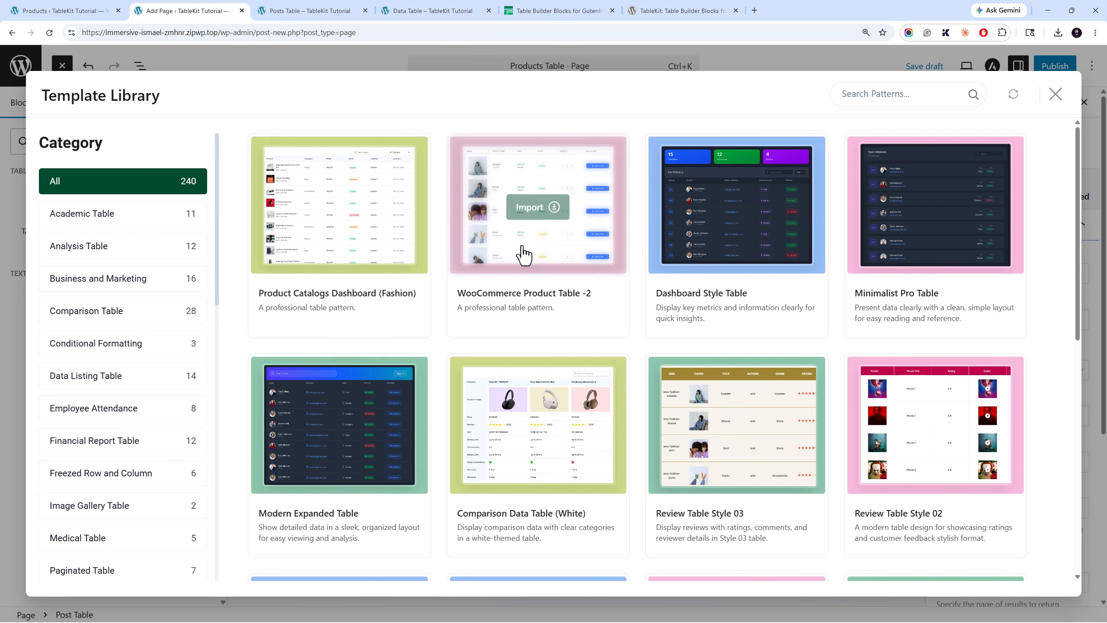
pyautogui.click(544, 209)
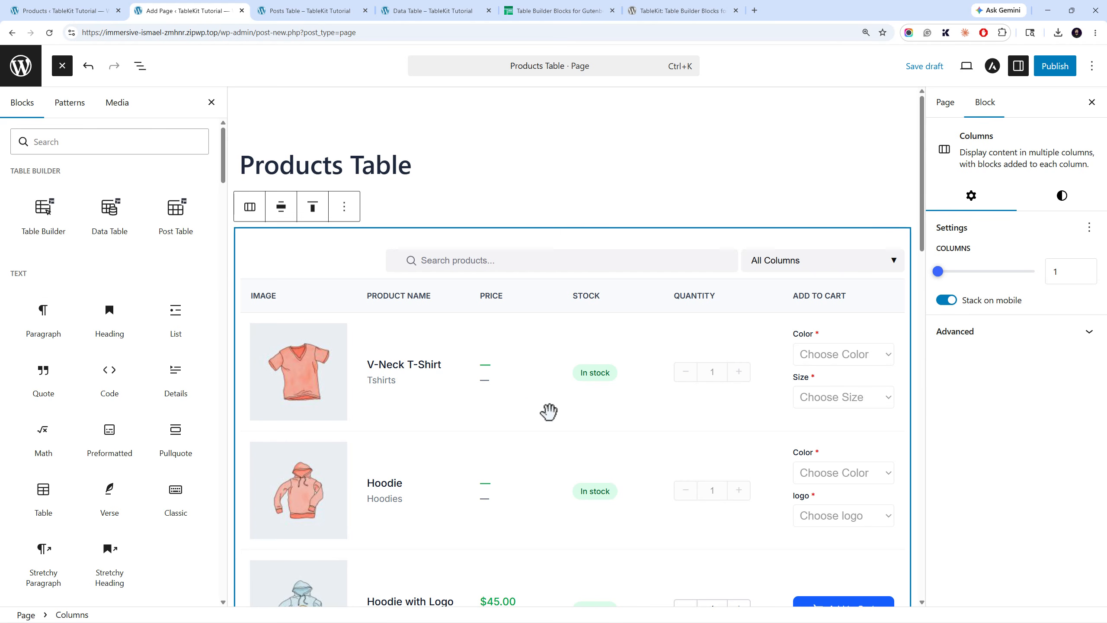
# - Look through the imported product table's rows, and select its Post Table block to examine the query filter's post type
pyautogui.scroll(-10, 549, 410)
pyautogui.scroll(-5, 510, 344)
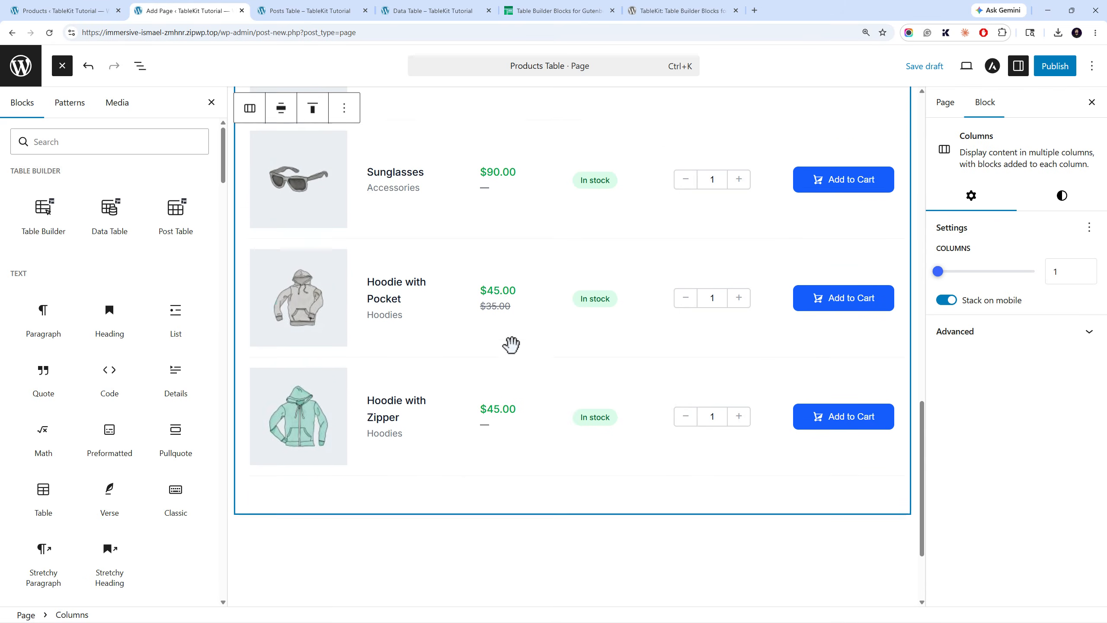
pyautogui.scroll(15, 510, 345)
pyautogui.click(834, 280)
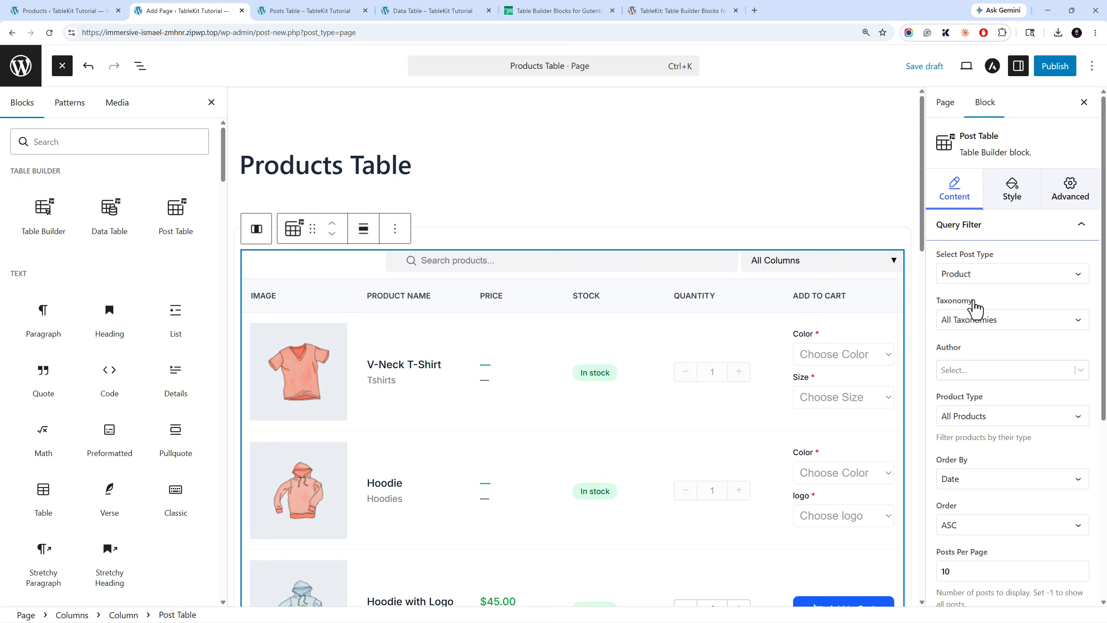
pyautogui.click(985, 281)
pyautogui.click(986, 281)
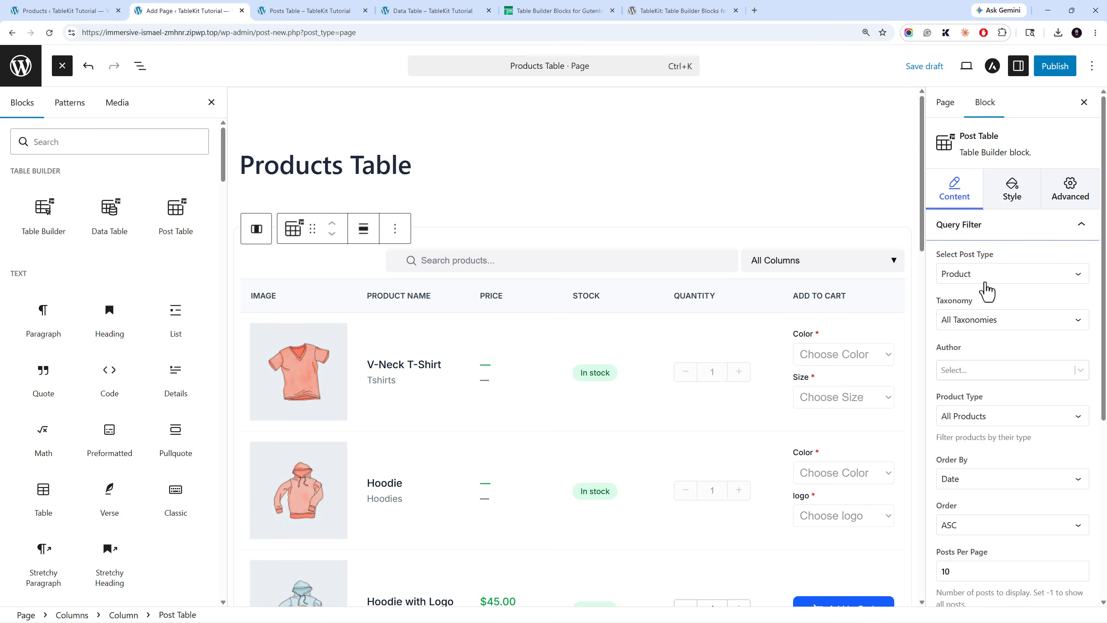
# - Try filtering the product table by the Brands taxonomy and check which terms are available
pyautogui.click(996, 322)
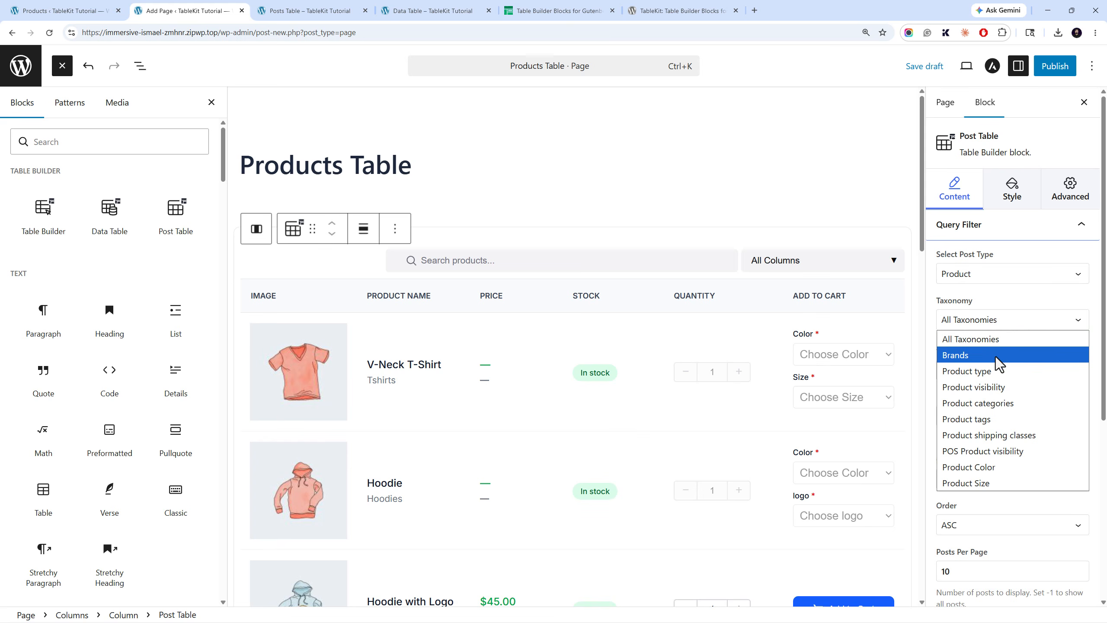
pyautogui.click(995, 356)
pyautogui.click(990, 324)
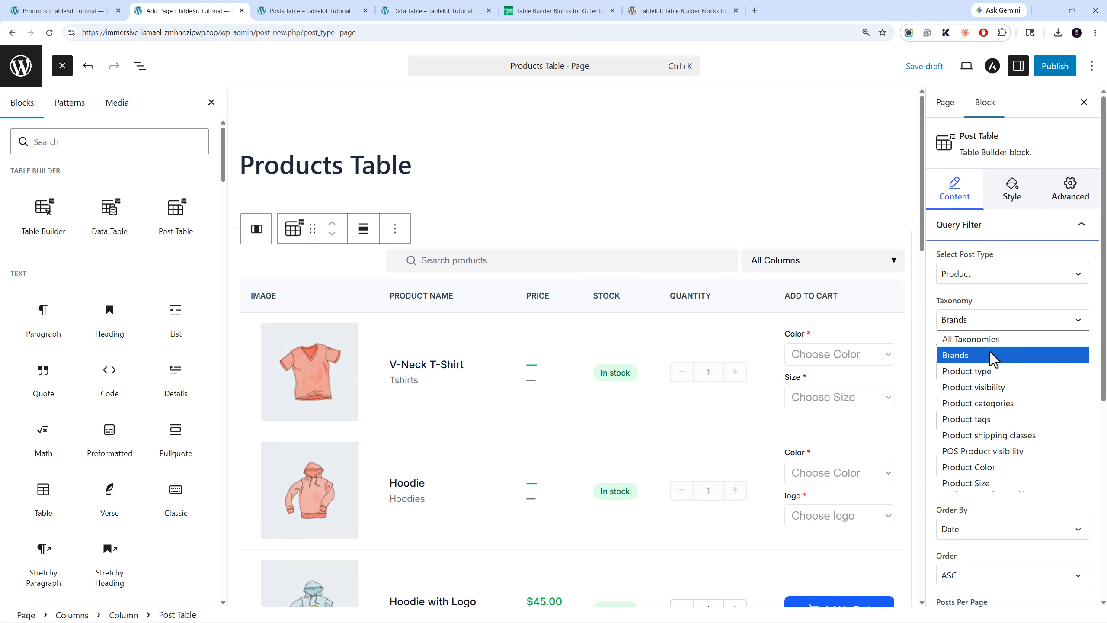
pyautogui.click(990, 359)
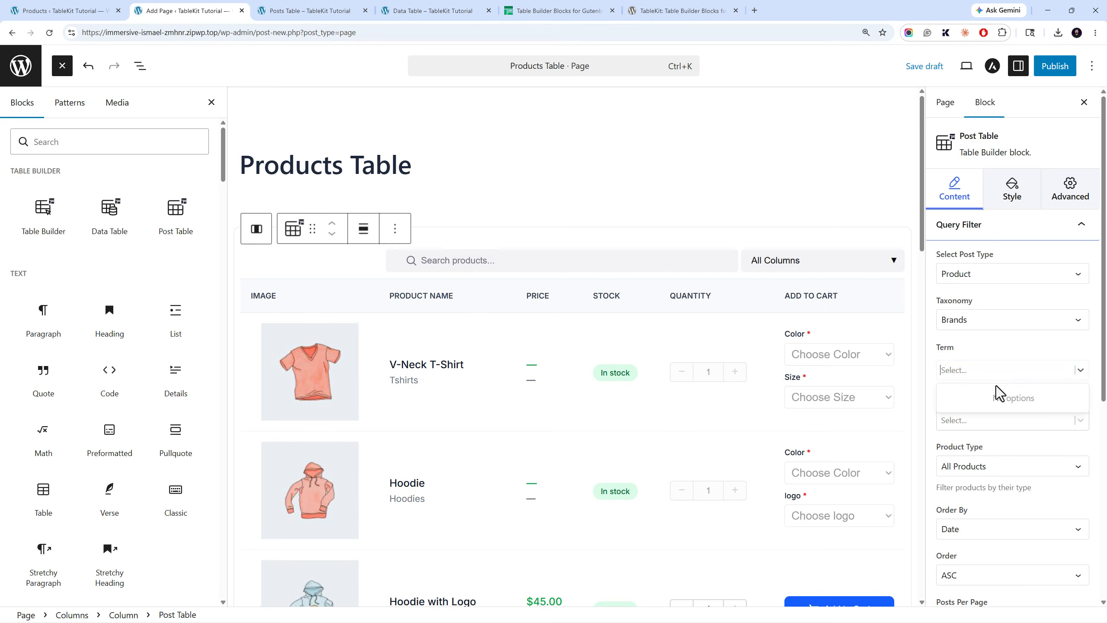
# - Filter the product table by the Product categories taxonomy with the term Accessories, and look over the filtered rows
pyautogui.click(995, 324)
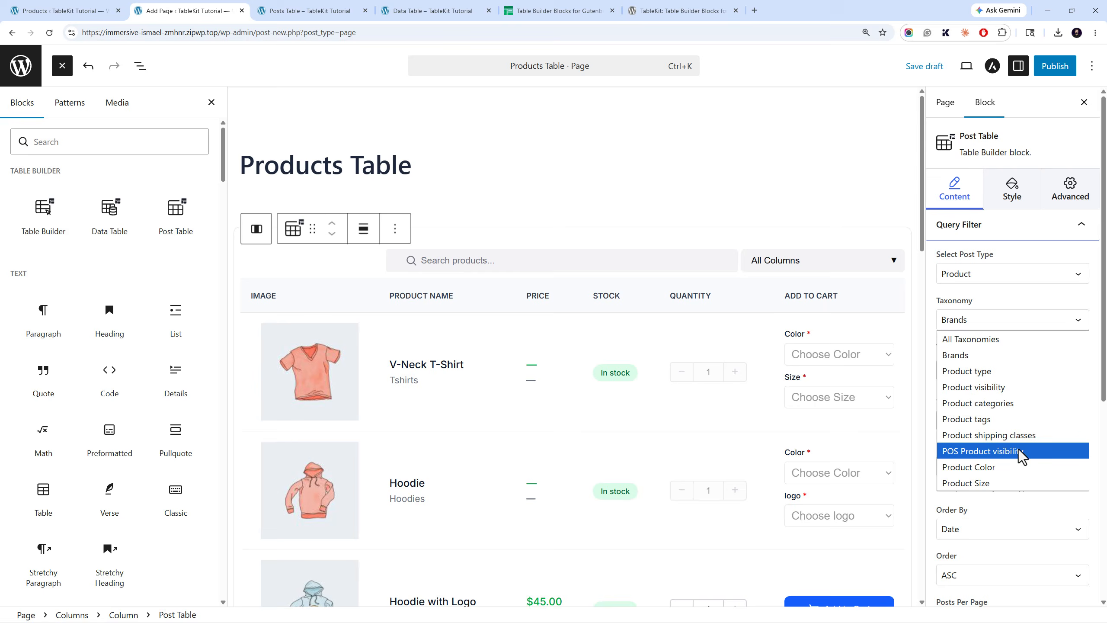
pyautogui.click(1003, 403)
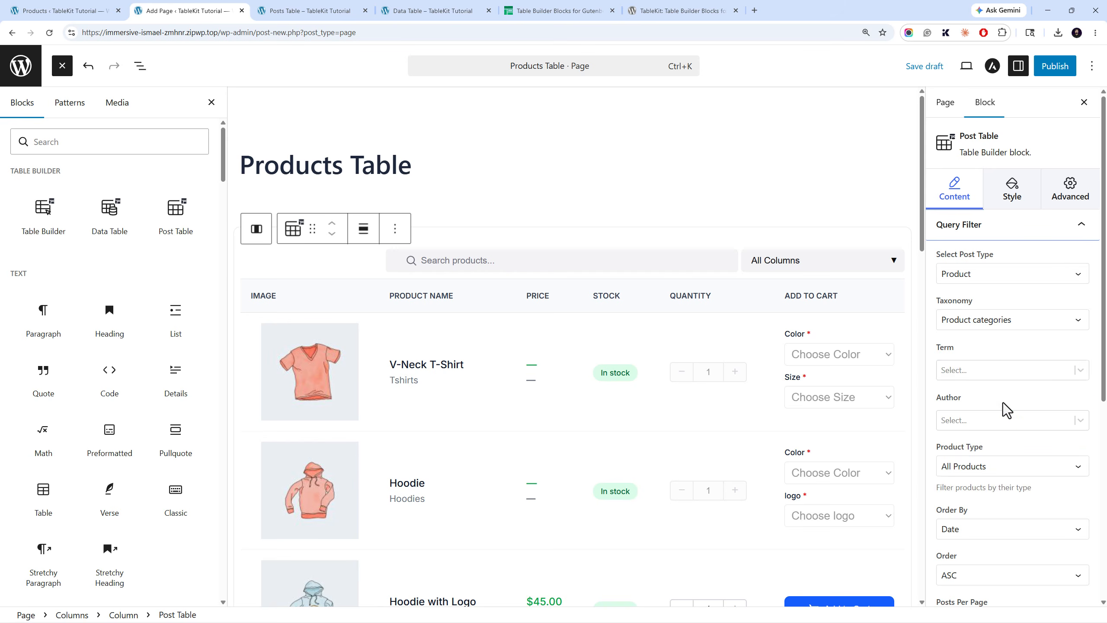
pyautogui.click(998, 361)
pyautogui.click(999, 418)
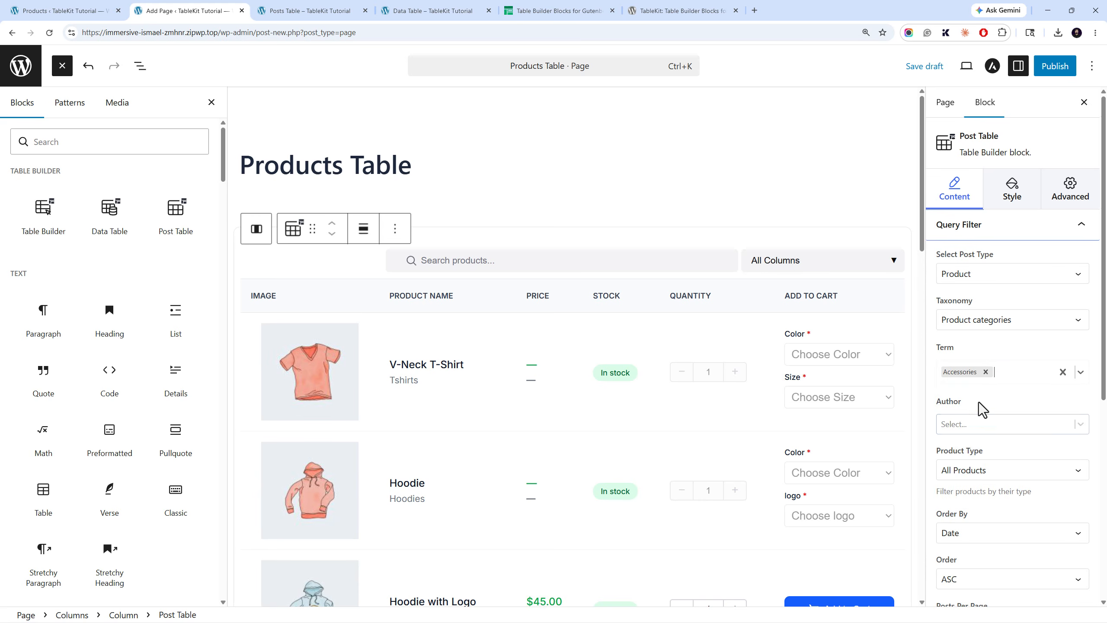
pyautogui.scroll(-5, 566, 336)
pyautogui.scroll(4, 566, 341)
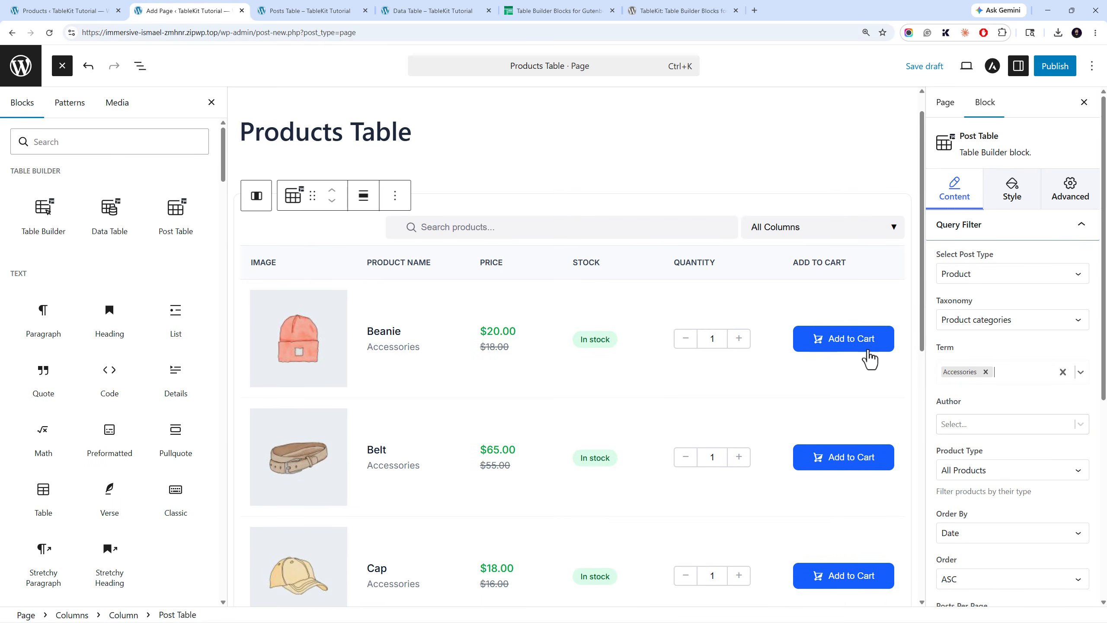
# - Keep the product table's post type as Product and set its taxonomy back to All Taxonomies
pyautogui.click(990, 275)
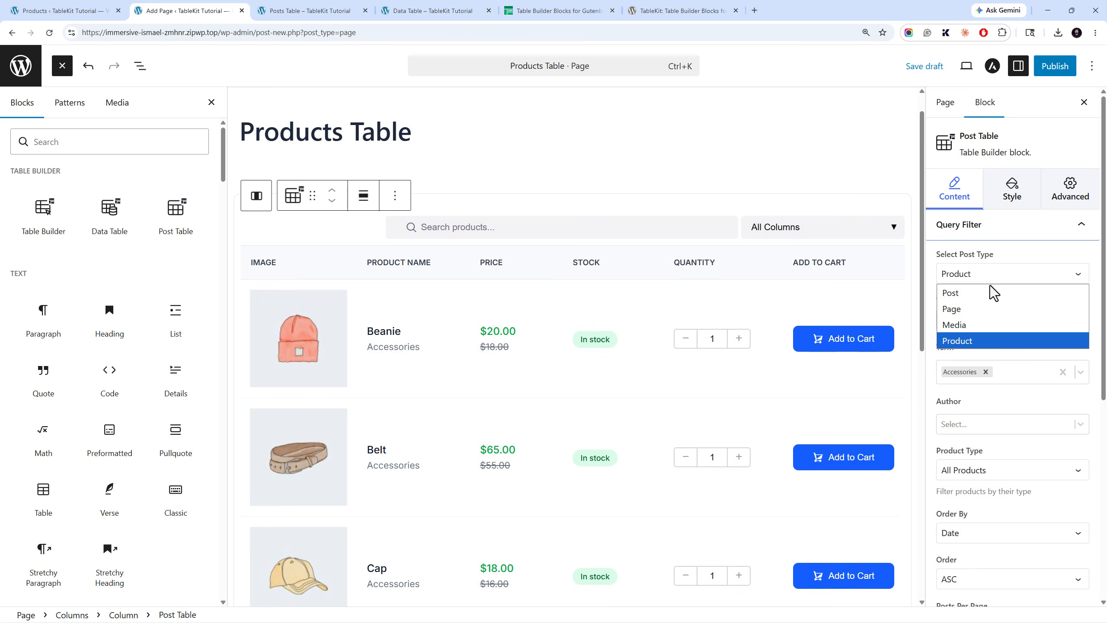
pyautogui.click(985, 339)
pyautogui.click(990, 328)
pyautogui.click(990, 339)
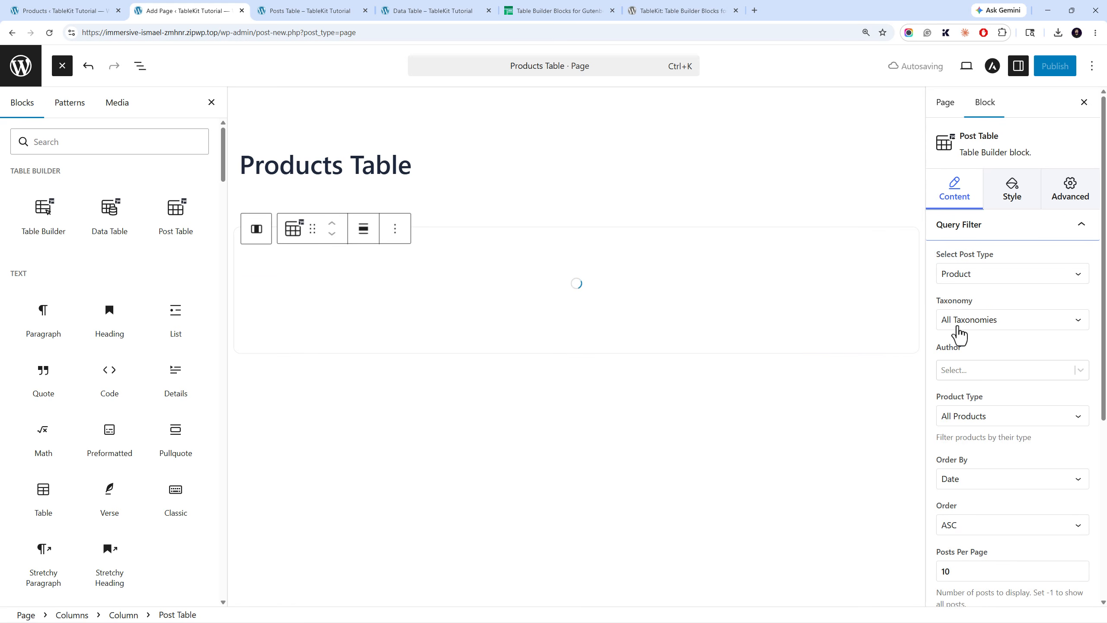
# - Review the product query's Order By options, set posts per page to 9, and open the column settings
pyautogui.scroll(-5, 994, 260)
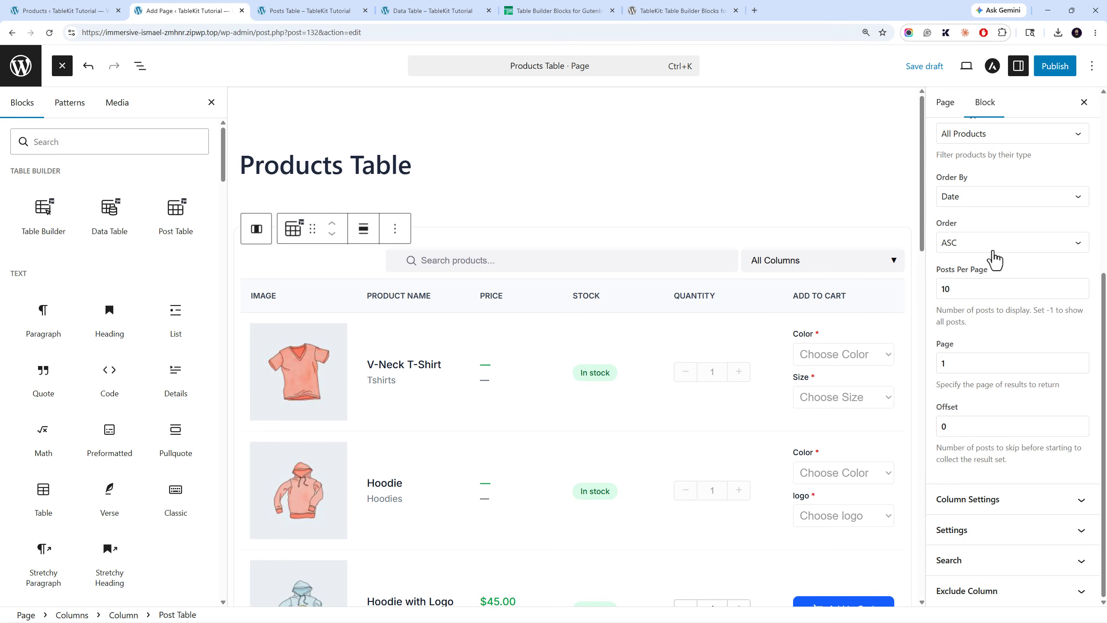
pyautogui.click(978, 208)
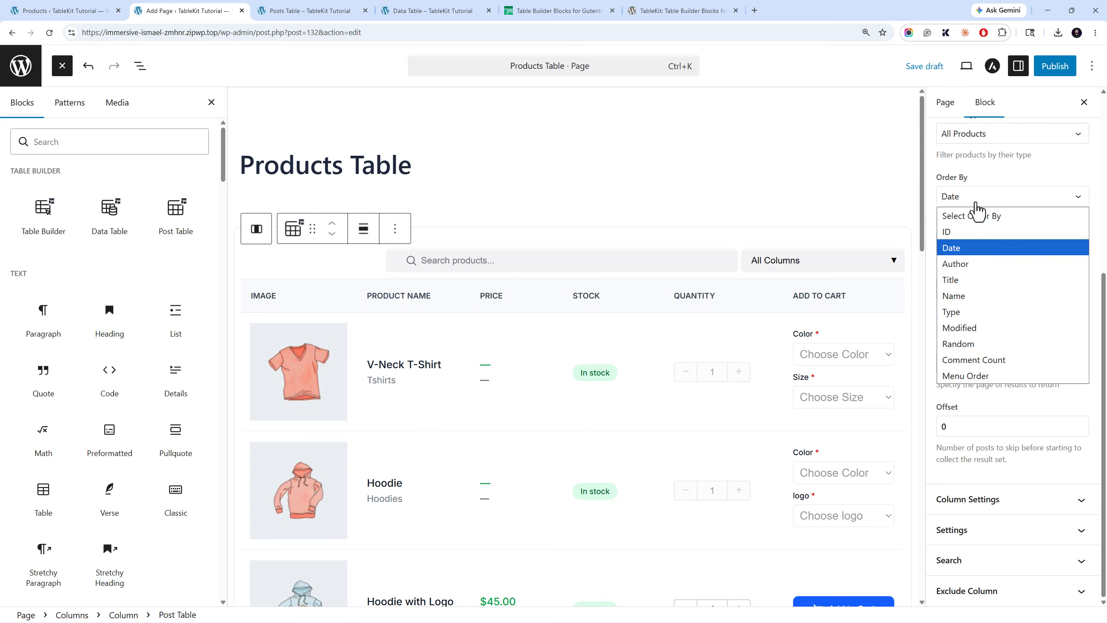
pyautogui.click(978, 209)
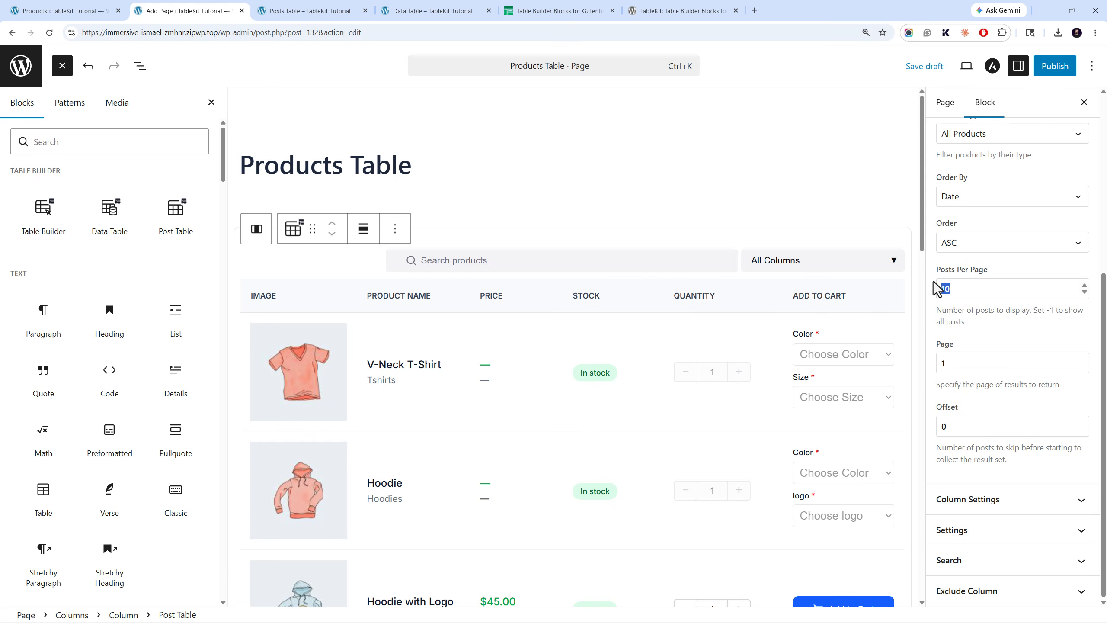
pyautogui.write('9')
pyautogui.click(1006, 498)
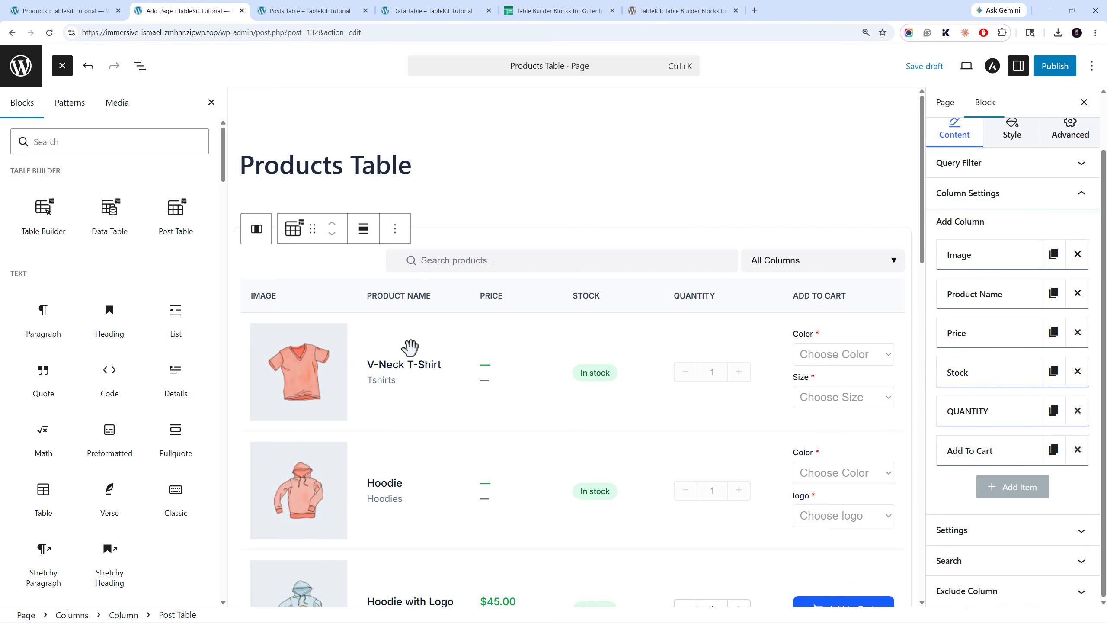
# - Try adding a seventh table column showing the Product SKU field, and remove that column again
pyautogui.scroll(-3, 511, 347)
pyautogui.scroll(3, 488, 328)
pyautogui.click(1002, 491)
pyautogui.click(1002, 497)
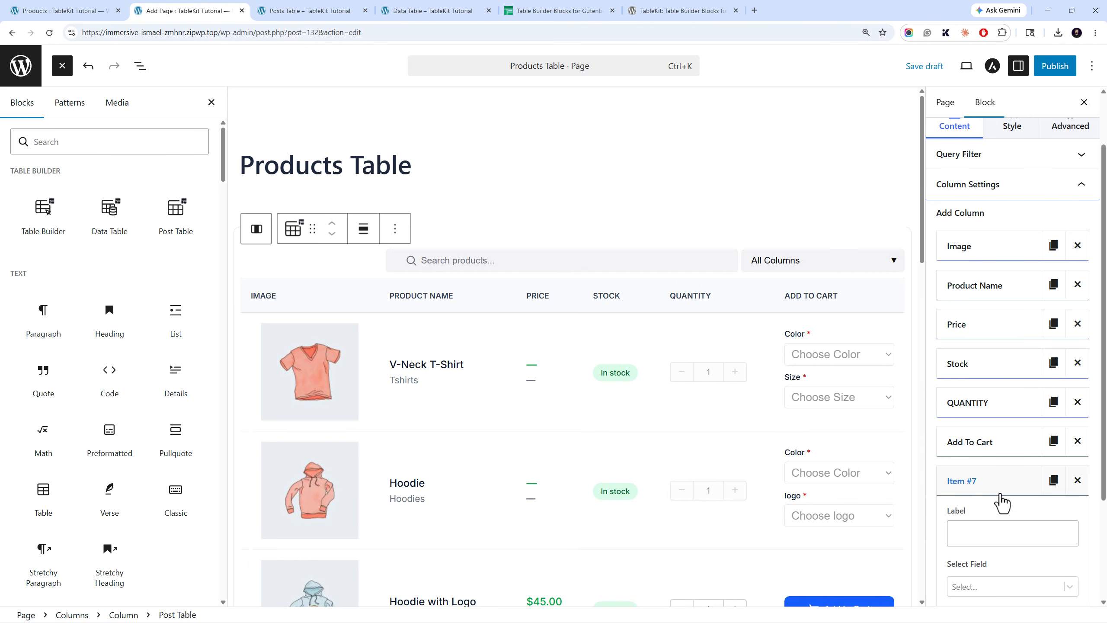
pyautogui.click(1002, 585)
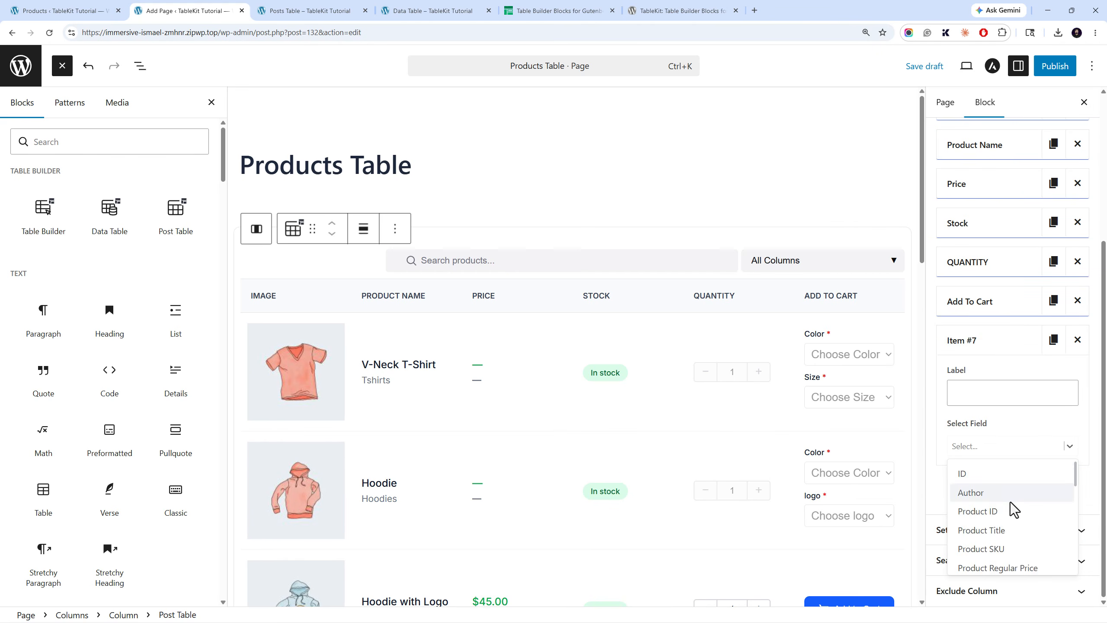
pyautogui.scroll(-4, 1009, 502)
pyautogui.scroll(2, 1010, 502)
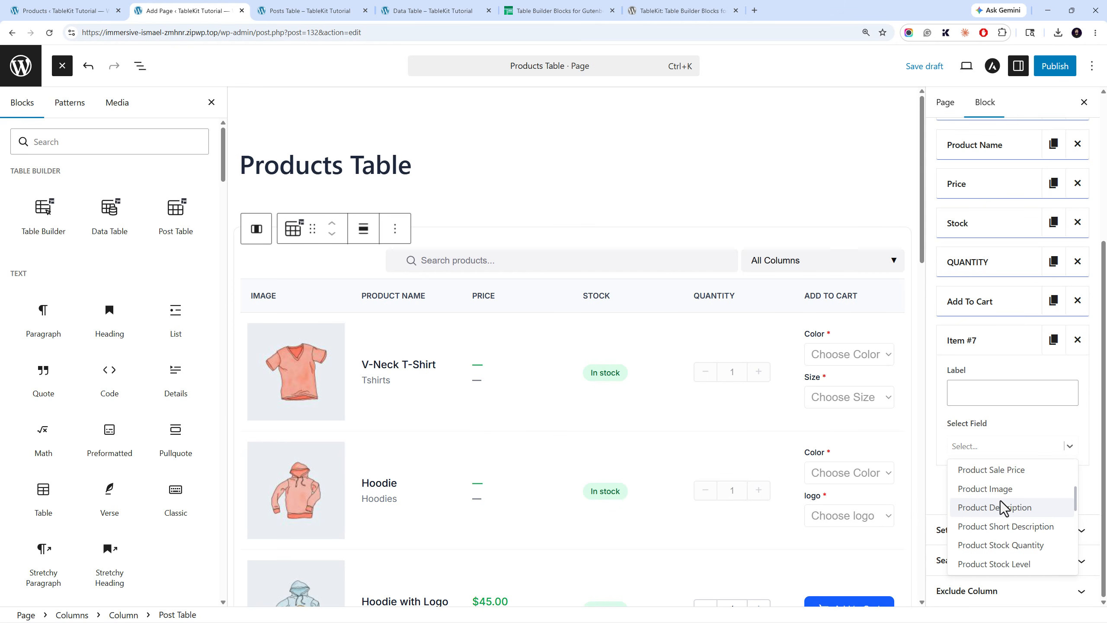
pyautogui.scroll(-3, 1000, 500)
pyautogui.scroll(6, 1000, 500)
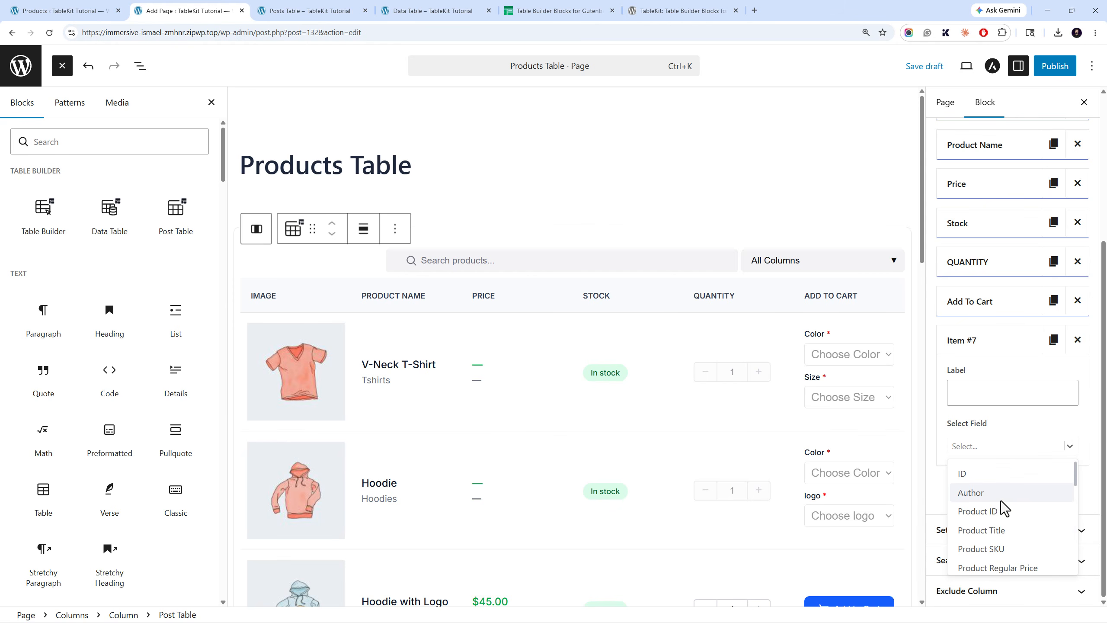
pyautogui.click(1001, 546)
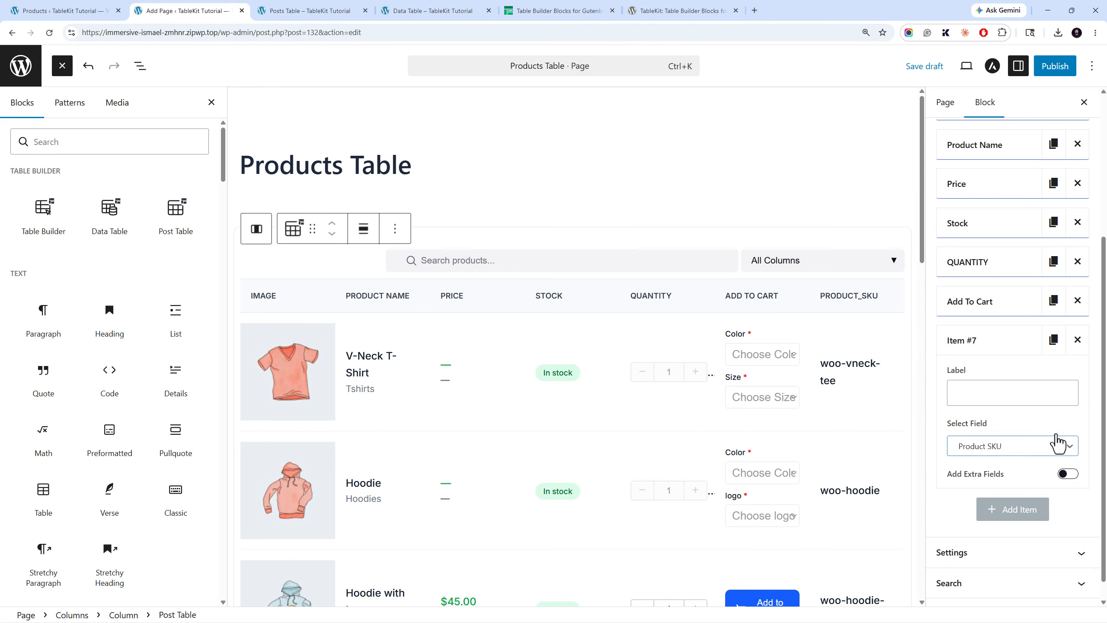
pyautogui.click(1077, 340)
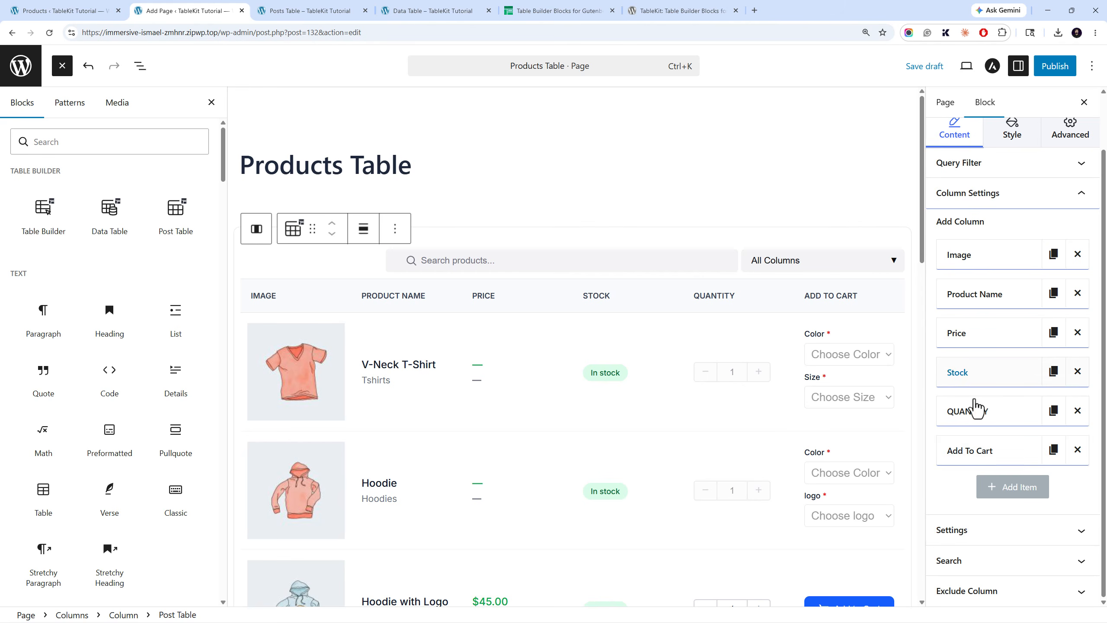
# - Enable pagination in the product table's settings and check the end of the table
pyautogui.click(1002, 529)
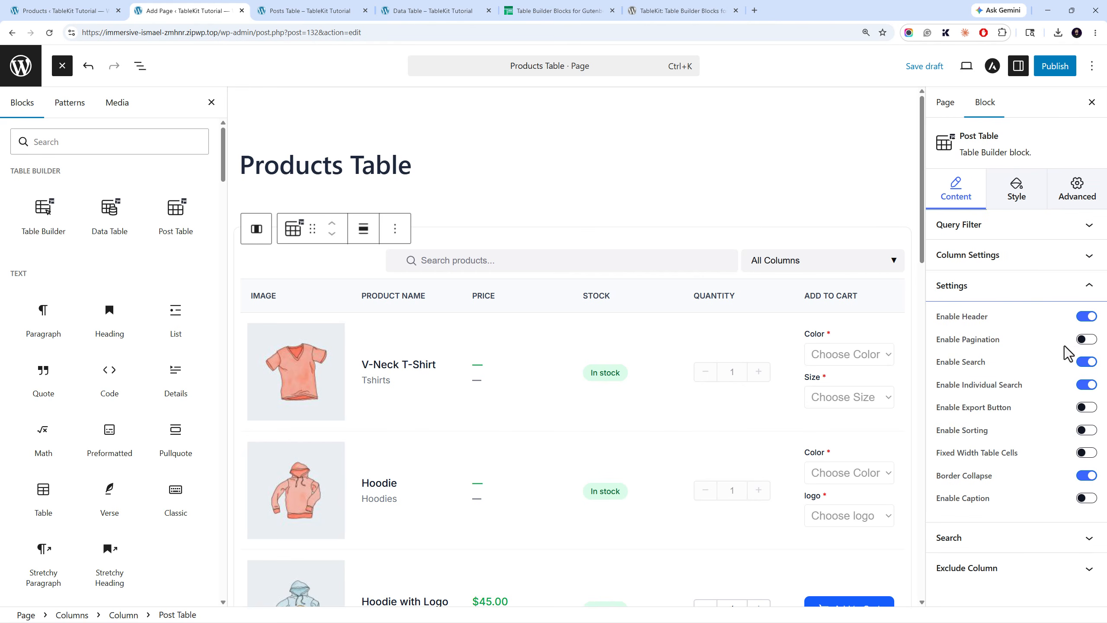
pyautogui.click(1085, 340)
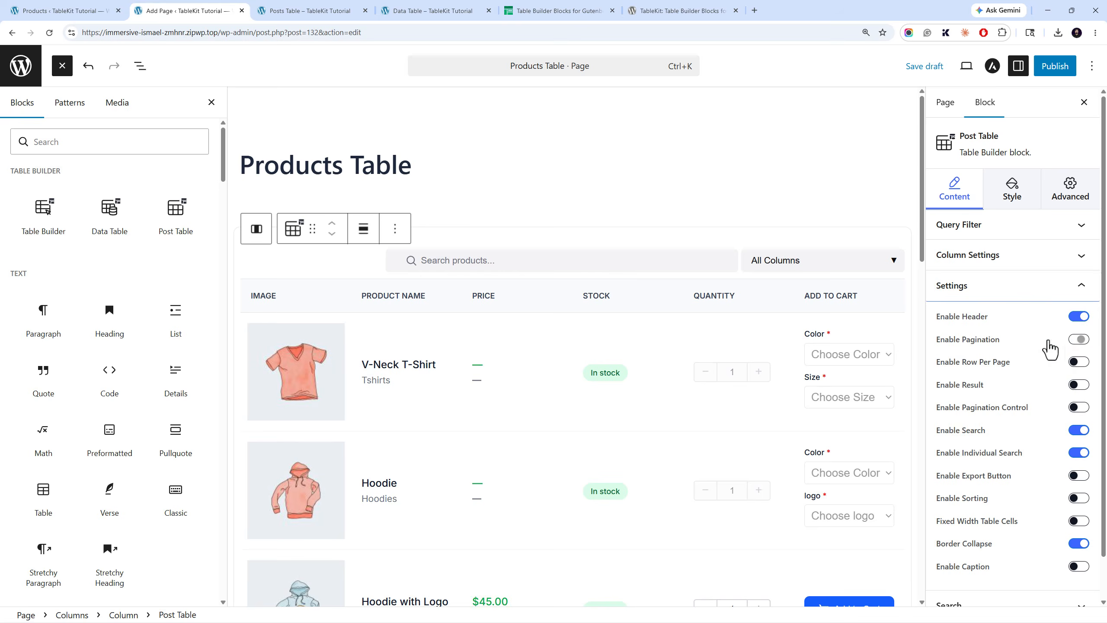
pyautogui.scroll(-10, 774, 413)
pyautogui.scroll(-8, 733, 398)
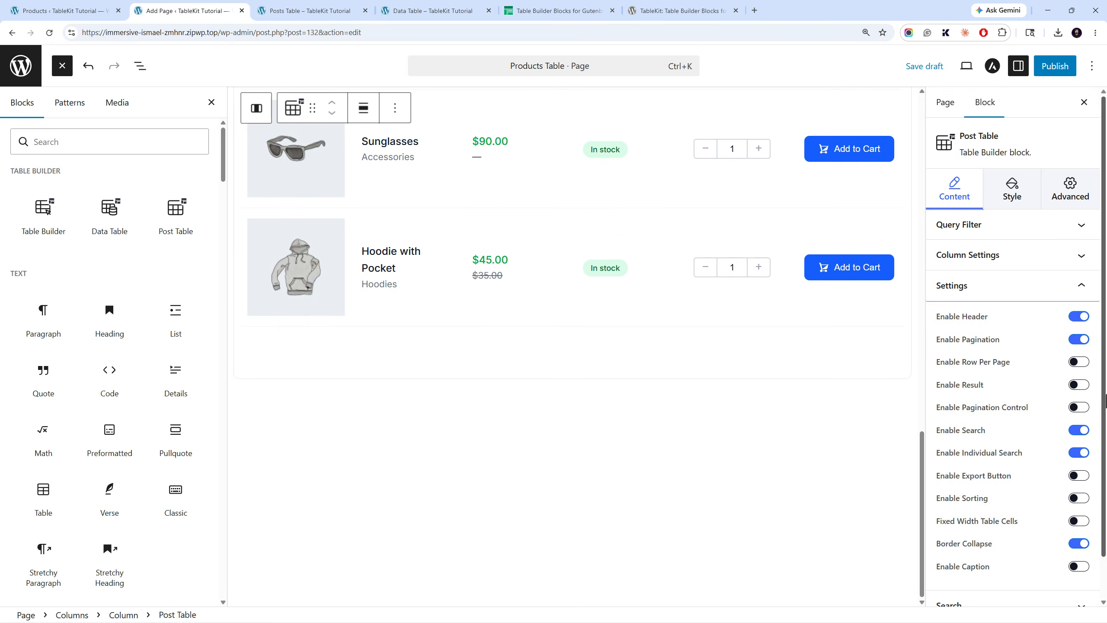
pyautogui.scroll(-1, 1029, 394)
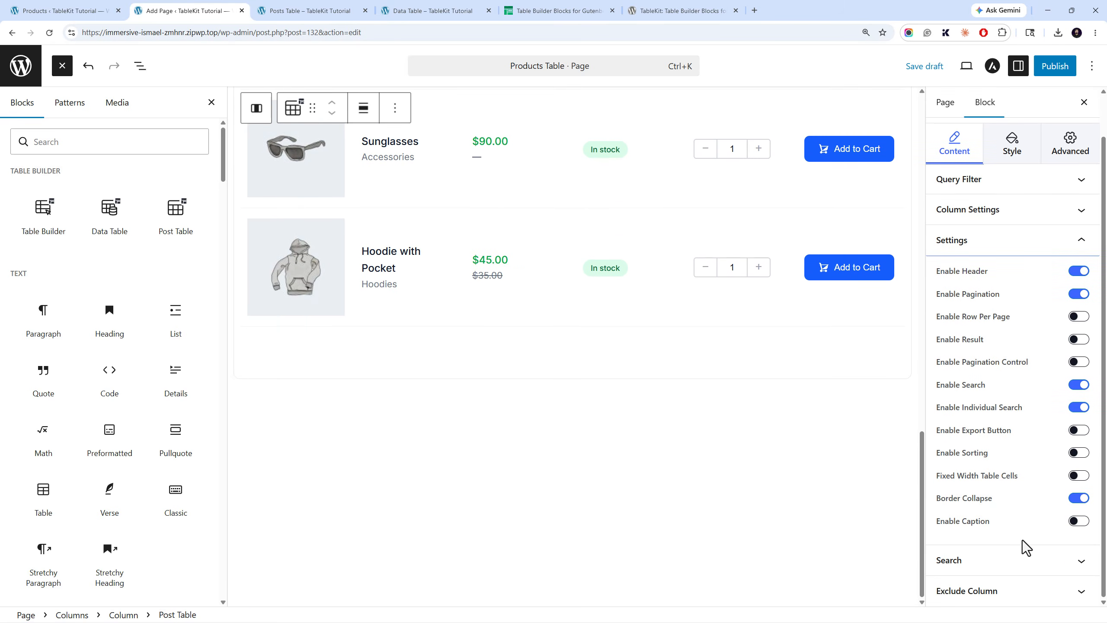
# - Look through the product table's Search settings and the Exclude Column option
pyautogui.click(1024, 561)
pyautogui.click(1013, 498)
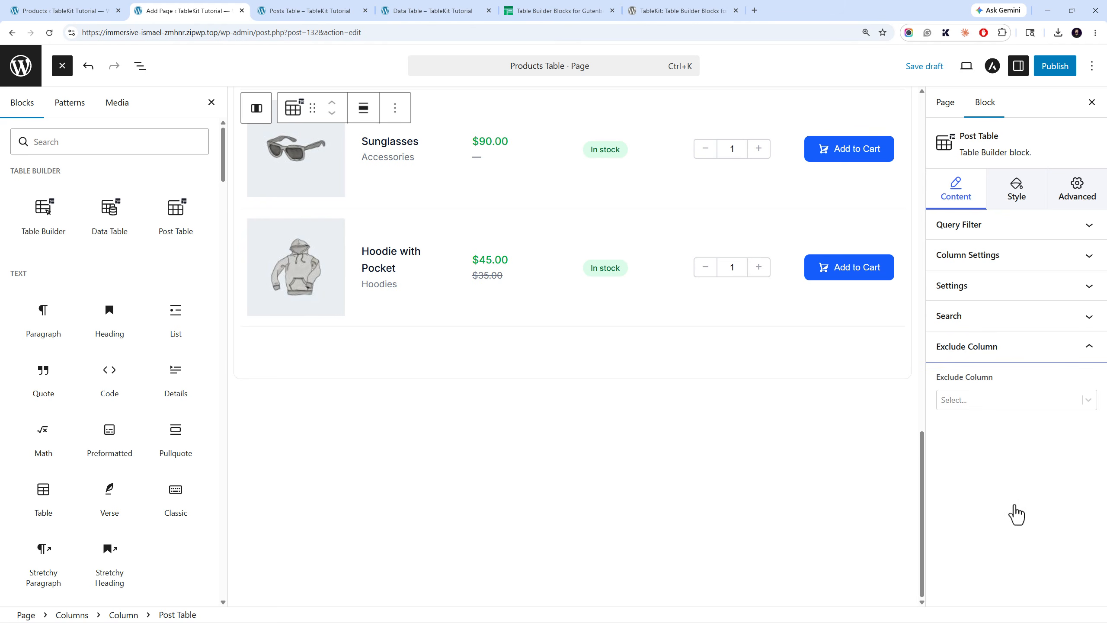
pyautogui.click(995, 407)
pyautogui.click(991, 404)
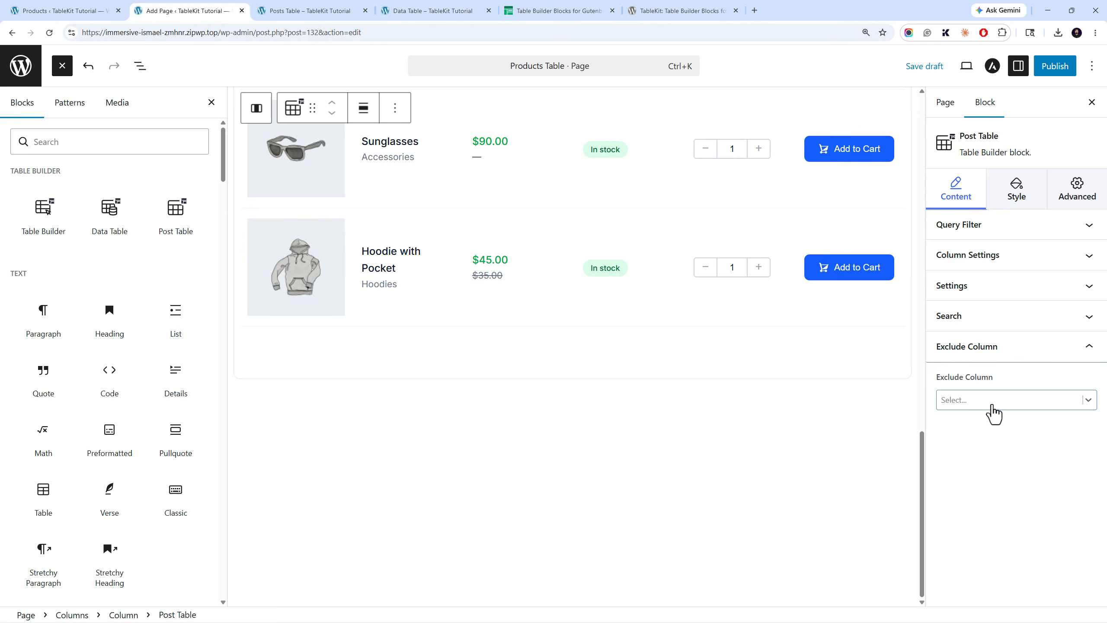
# - Examine the Cart Button style options, including colors, border radius, gap and padding, against the table's Add to Cart buttons
pyautogui.click(1015, 189)
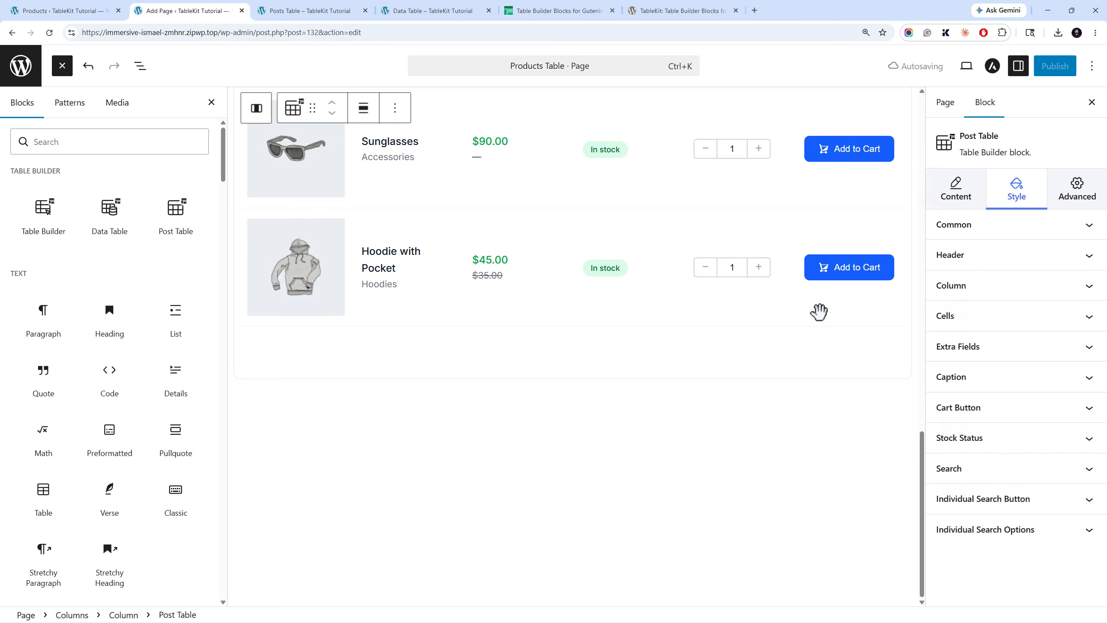
pyautogui.scroll(5, 806, 307)
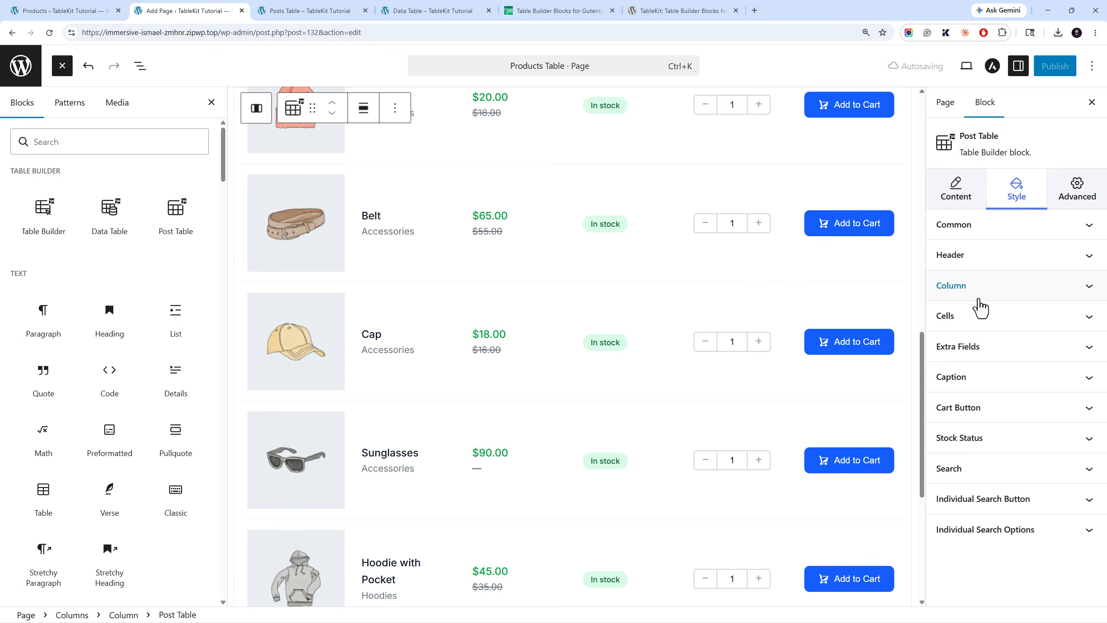
pyautogui.click(994, 410)
pyautogui.scroll(-5, 994, 410)
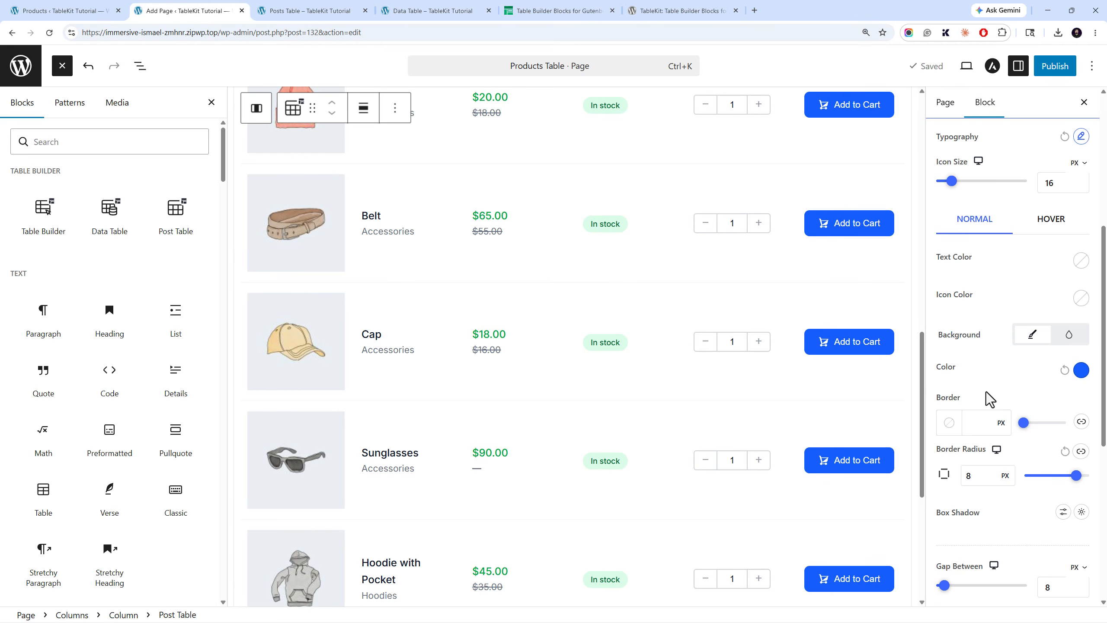
pyautogui.scroll(3, 796, 317)
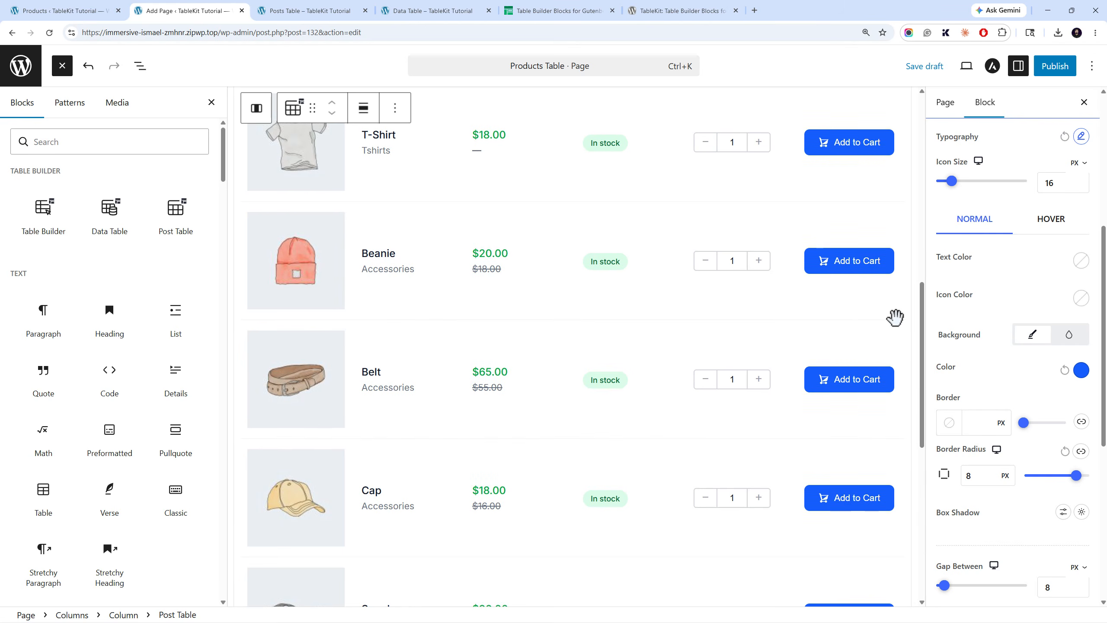
pyautogui.scroll(3, 894, 316)
pyautogui.scroll(3, 945, 308)
pyautogui.scroll(3, 894, 309)
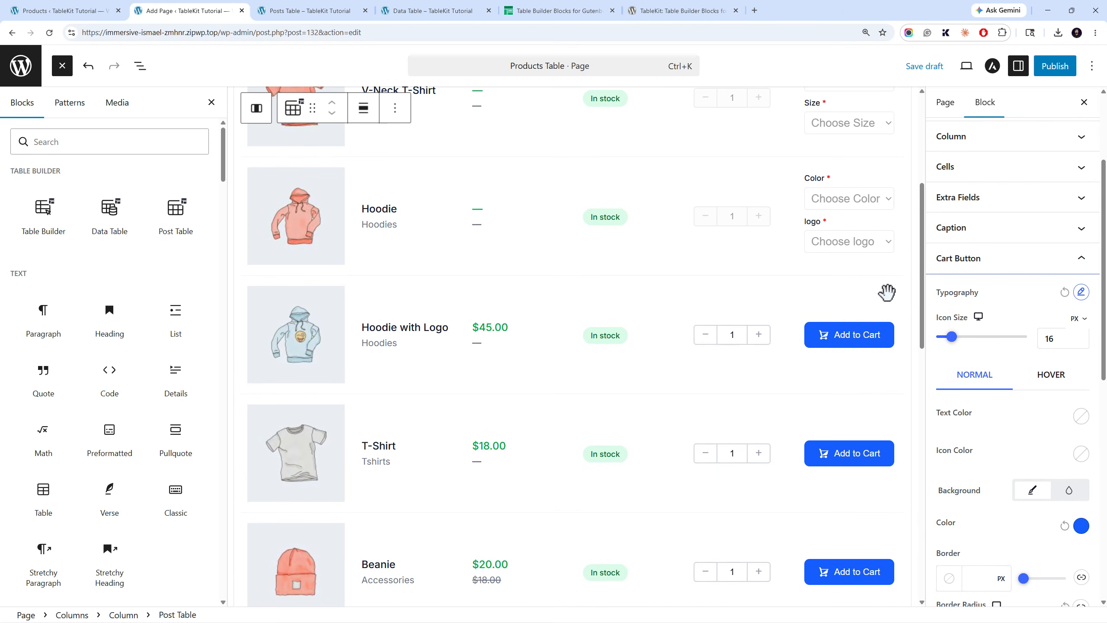
pyautogui.scroll(-3, 956, 323)
pyautogui.scroll(-3, 898, 341)
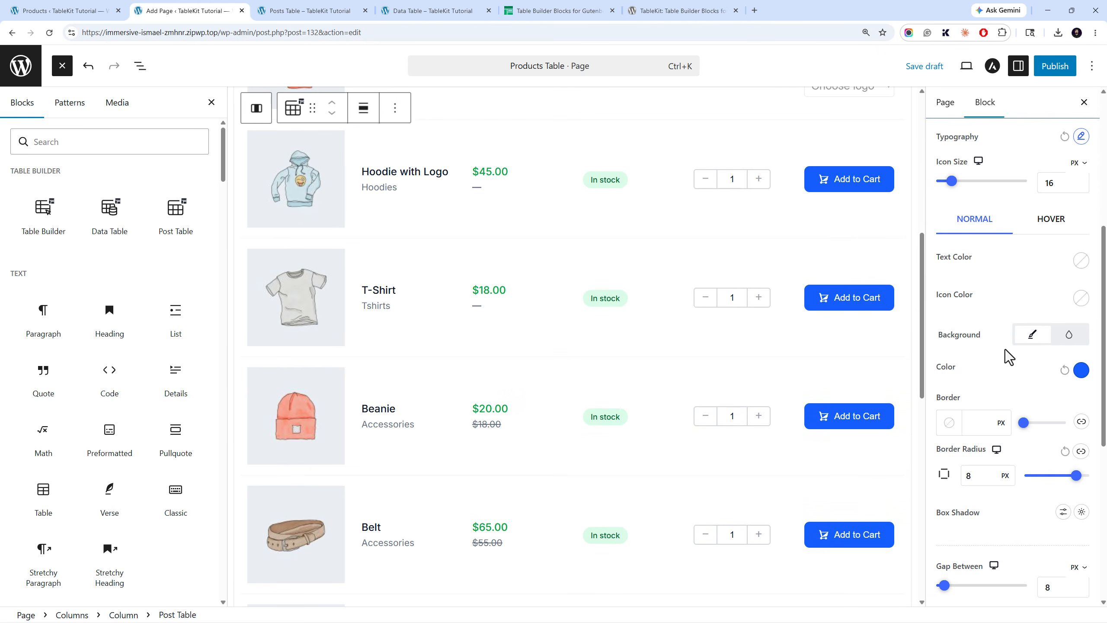
pyautogui.scroll(3, 993, 314)
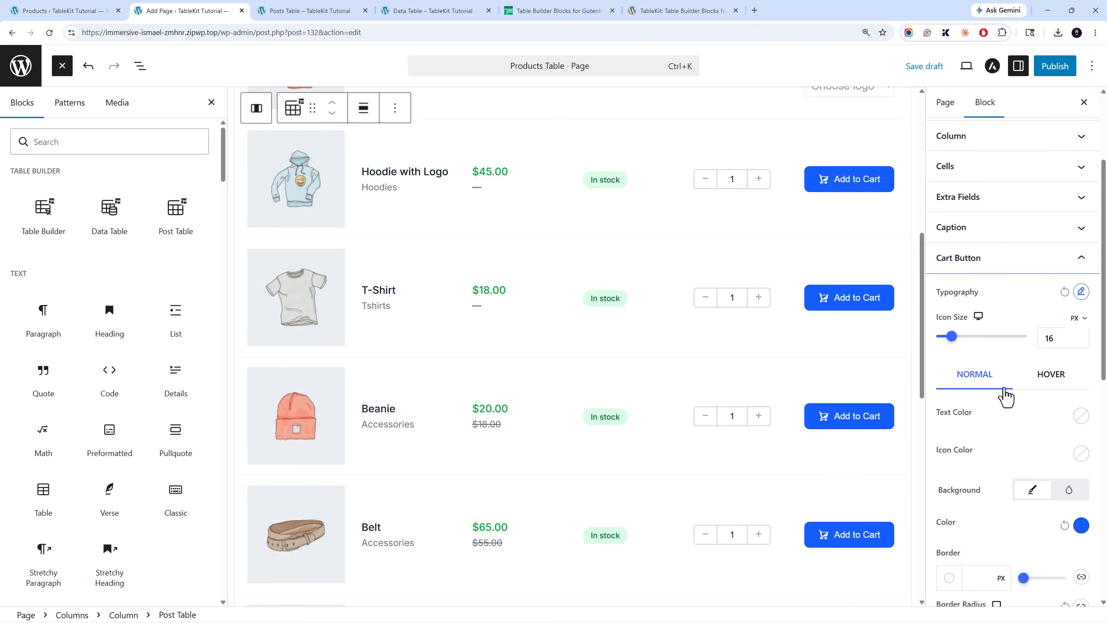
pyautogui.scroll(-7, 1004, 387)
pyautogui.scroll(-3, 1004, 388)
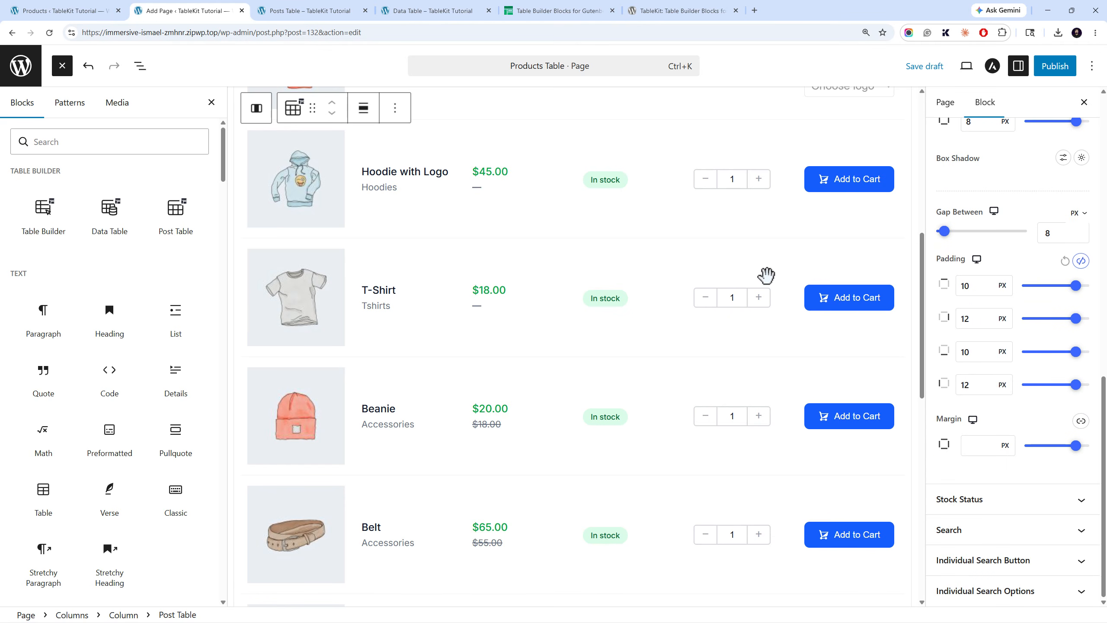
pyautogui.scroll(-6, 827, 286)
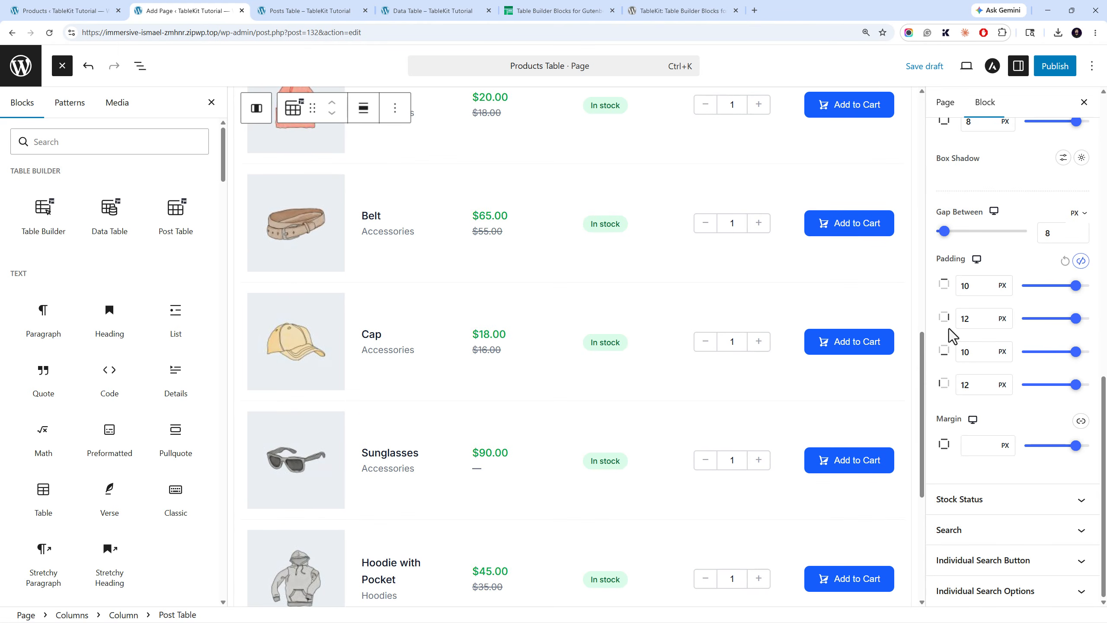
# - Examine the style options for Stock Status, Individual Search Button and Common table formatting
pyautogui.click(1006, 499)
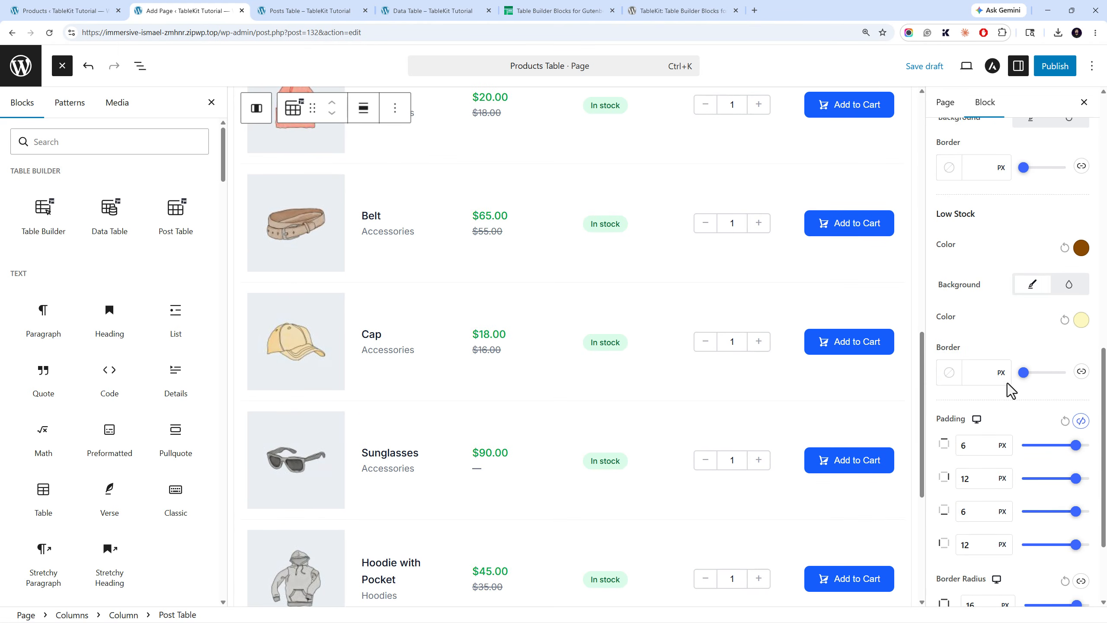
pyautogui.scroll(3, 987, 327)
pyautogui.scroll(-5, 988, 328)
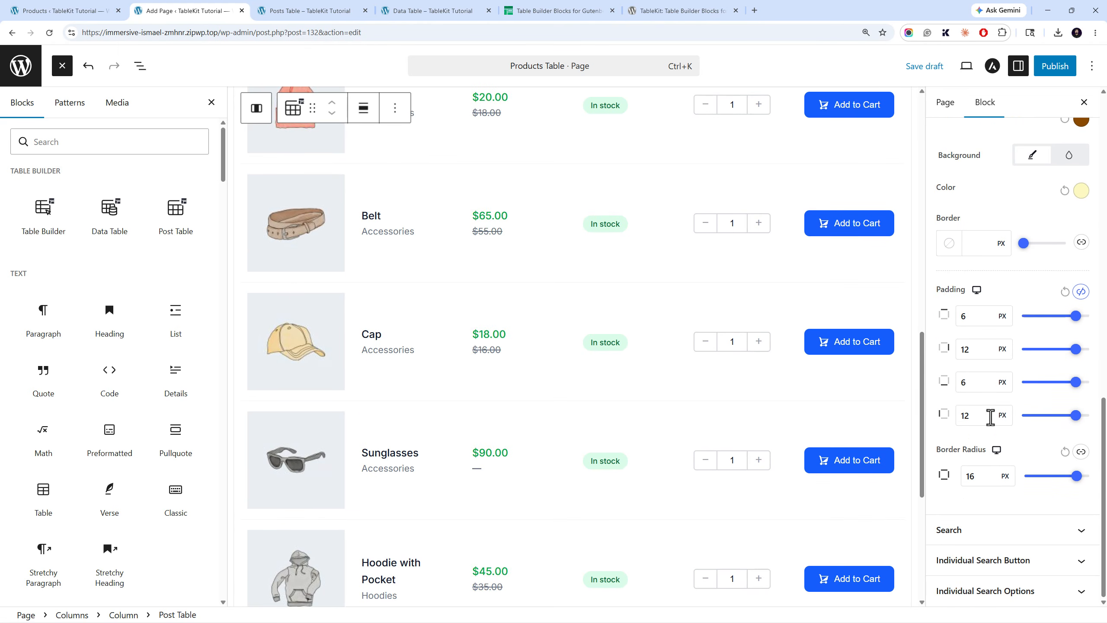
pyautogui.click(996, 563)
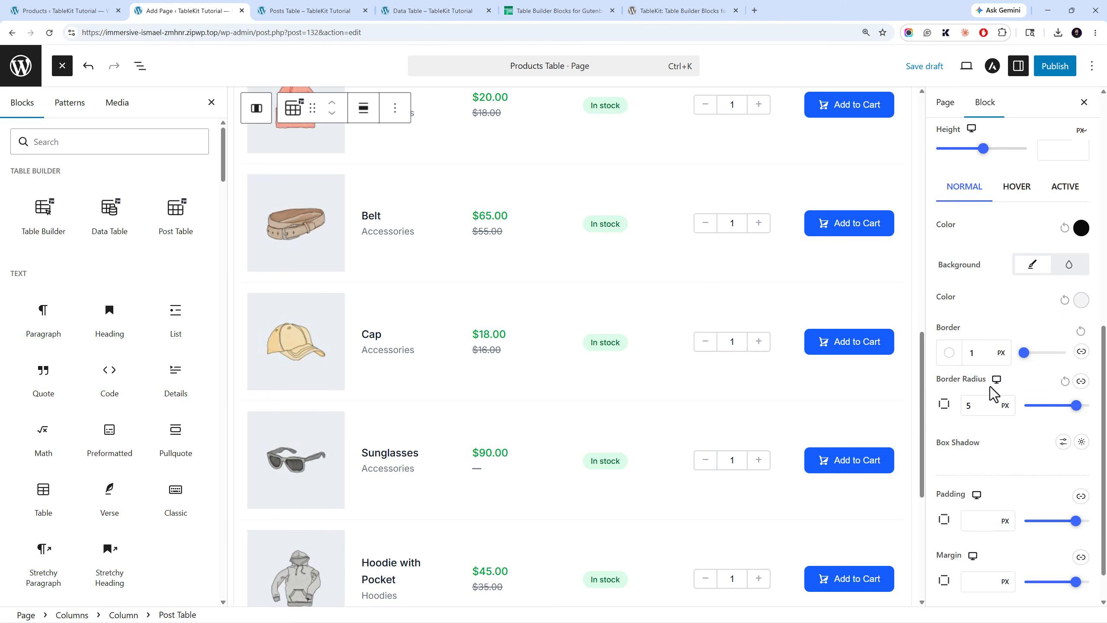
pyautogui.scroll(6, 989, 386)
pyautogui.scroll(3, 989, 386)
pyautogui.click(956, 216)
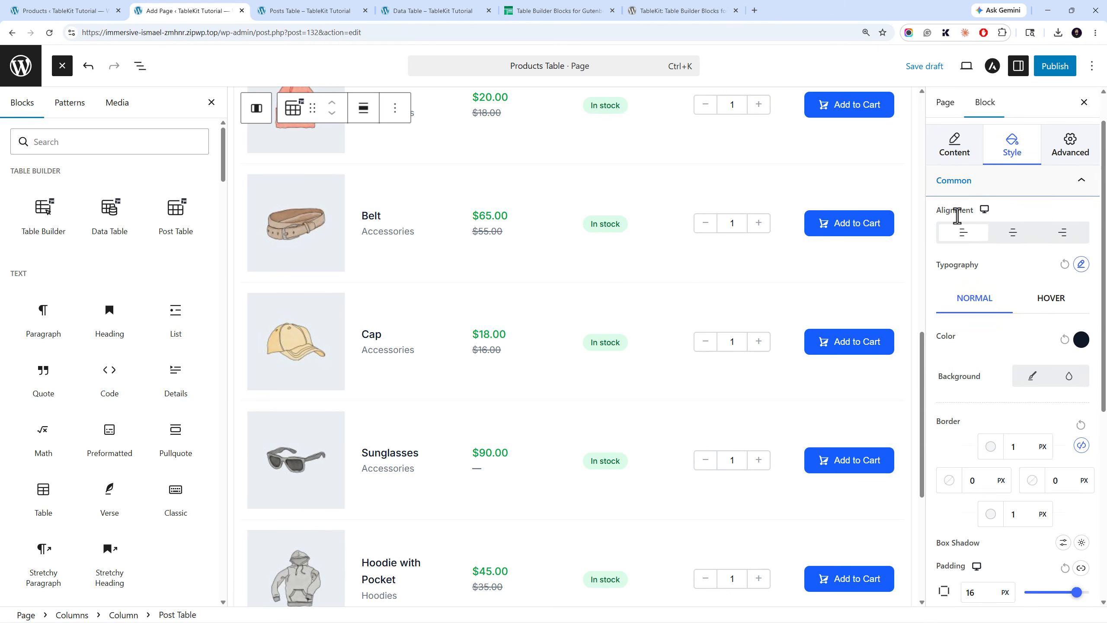
# - Publish the Products Table page and open it on the live site to look over the table
pyautogui.click(1054, 66)
pyautogui.click(1052, 66)
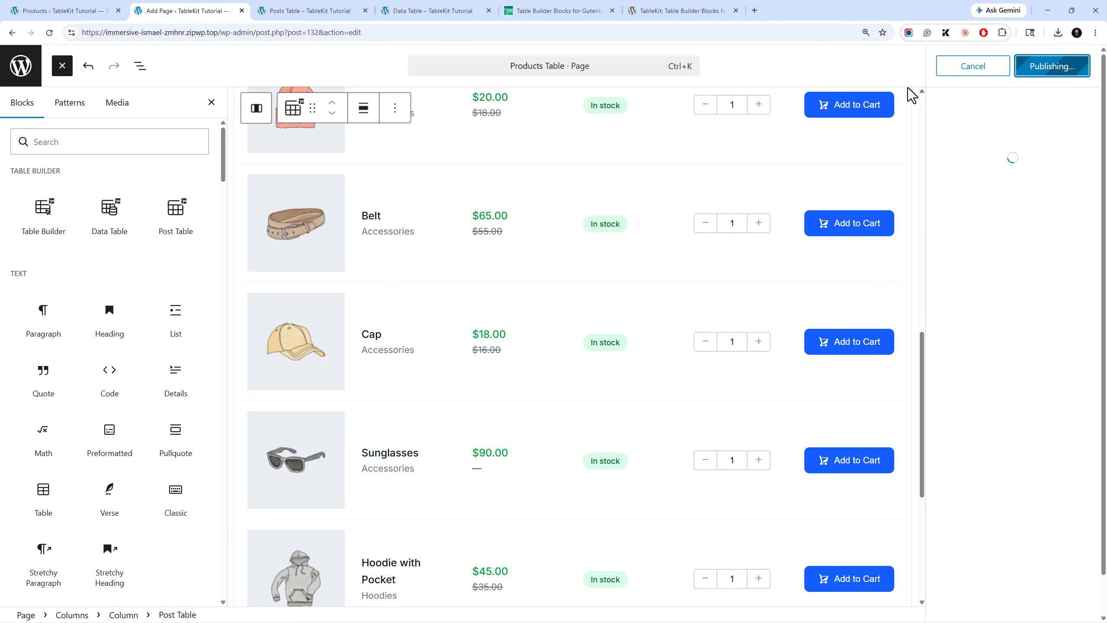
pyautogui.click(963, 105)
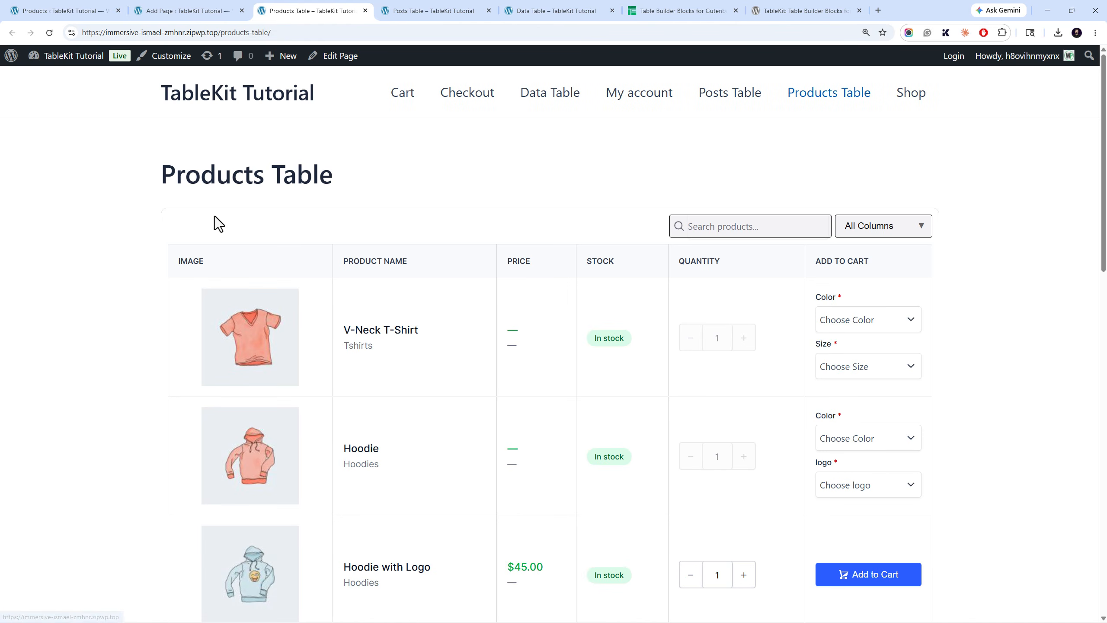
pyautogui.scroll(-6, 215, 214)
pyautogui.scroll(3, 214, 215)
pyautogui.scroll(3, 726, 327)
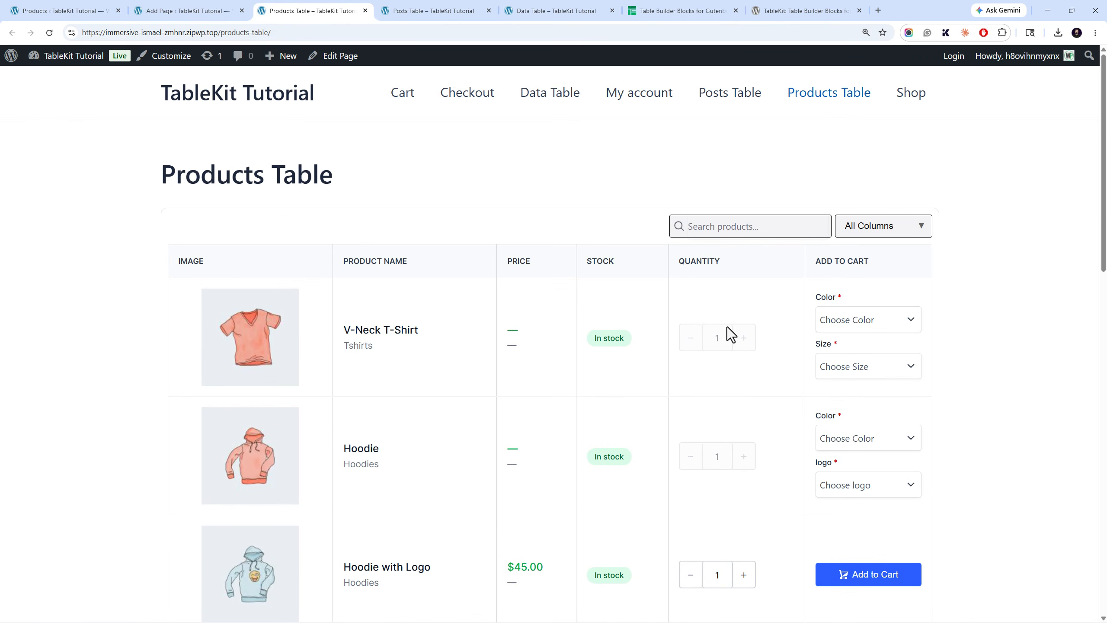
# - Set the Hoodie with Logo quantity to 3 and add it to the cart
pyautogui.scroll(-5, 740, 399)
pyautogui.click(743, 263)
pyautogui.click(743, 263)
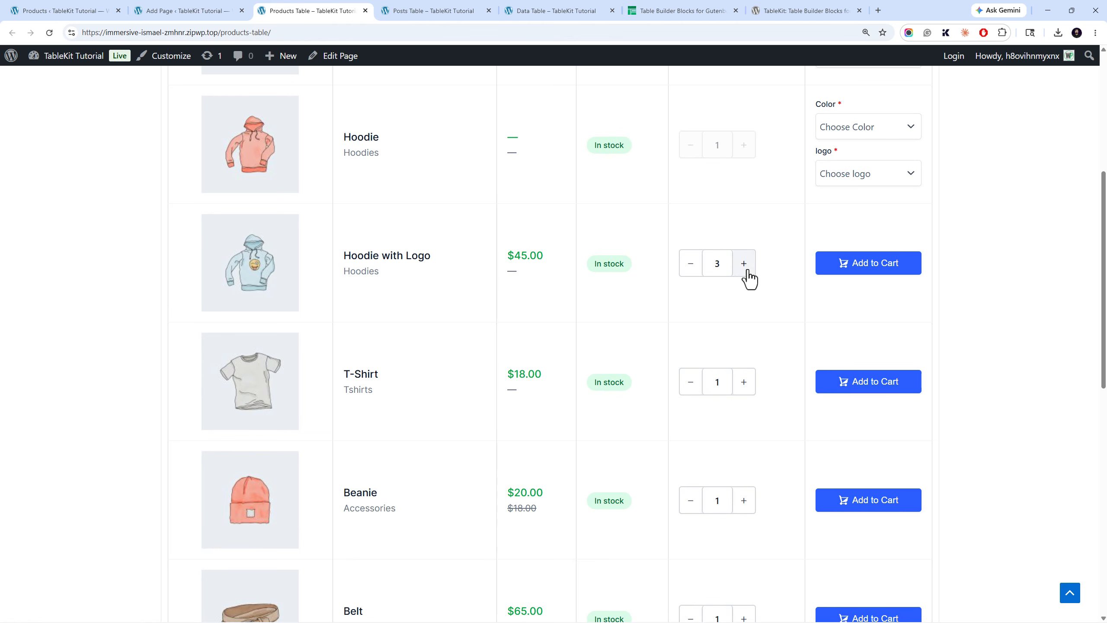
pyautogui.click(868, 263)
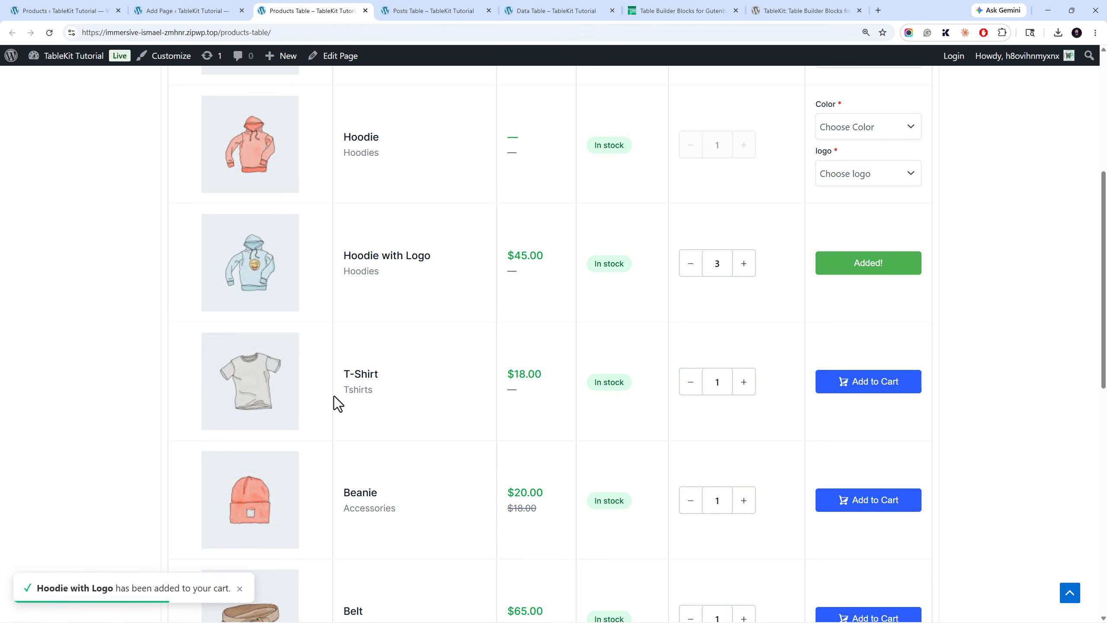
# - Look through the whole published Products Table page, checking the product rows, prices, stock labels and cart buttons
pyautogui.scroll(5, 562, 407)
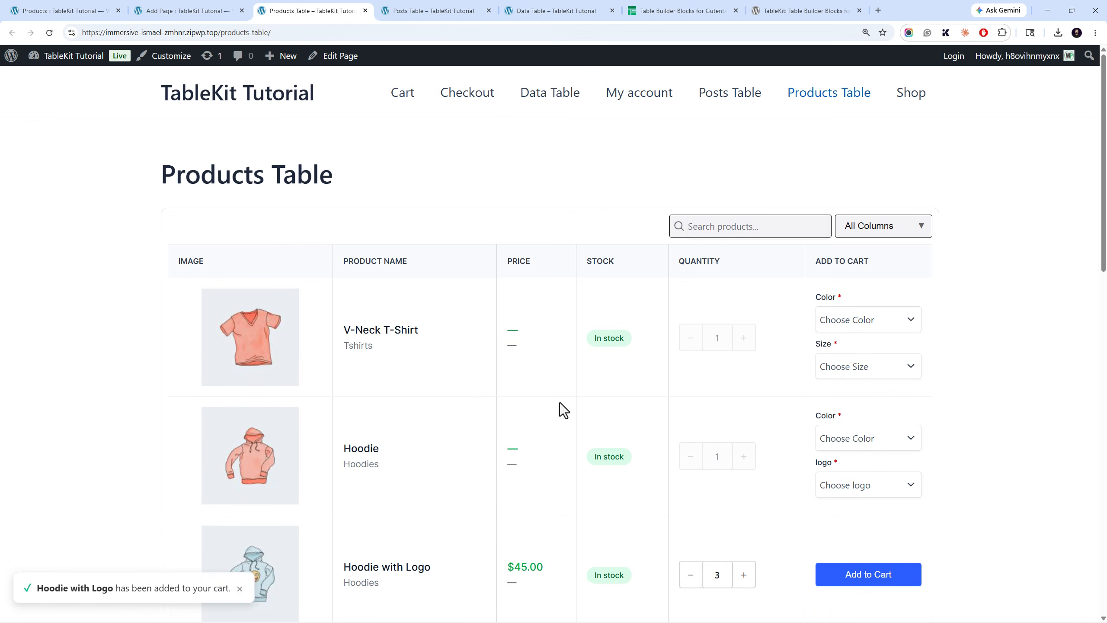
pyautogui.scroll(-5, 559, 403)
pyautogui.scroll(3, 552, 402)
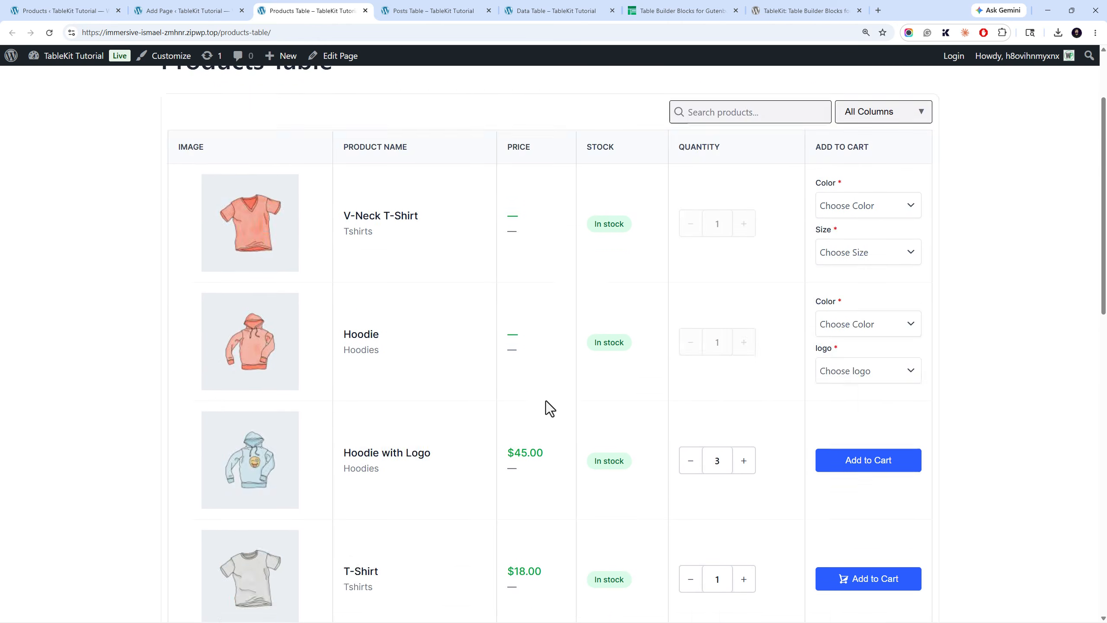
pyautogui.scroll(-3, 546, 401)
pyautogui.scroll(5, 370, 399)
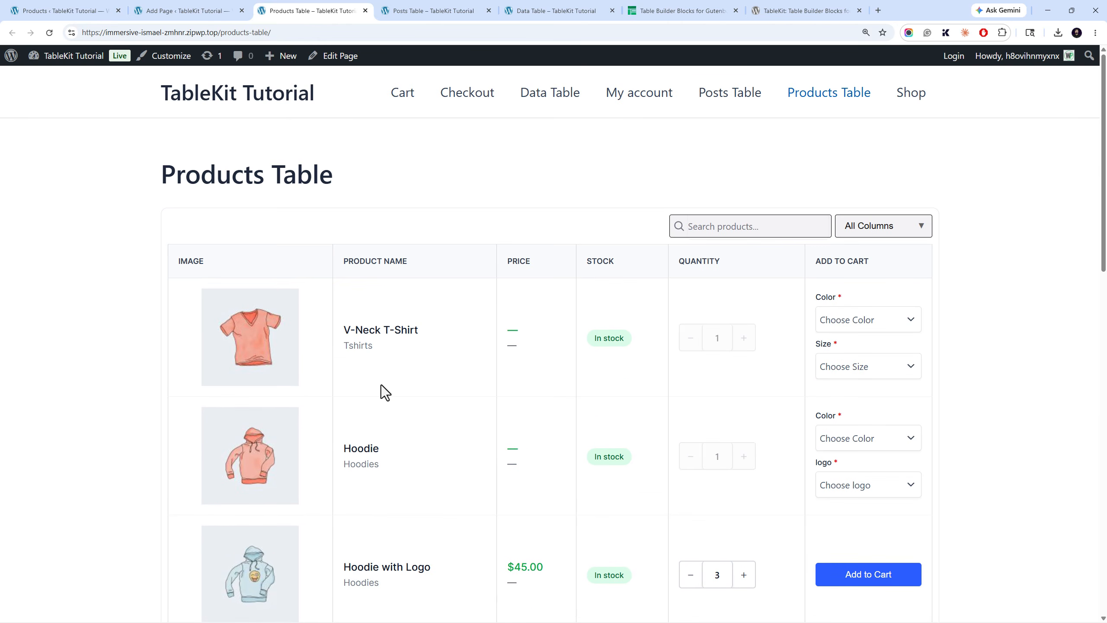
pyautogui.scroll(-5, 380, 384)
pyautogui.scroll(-5, 380, 383)
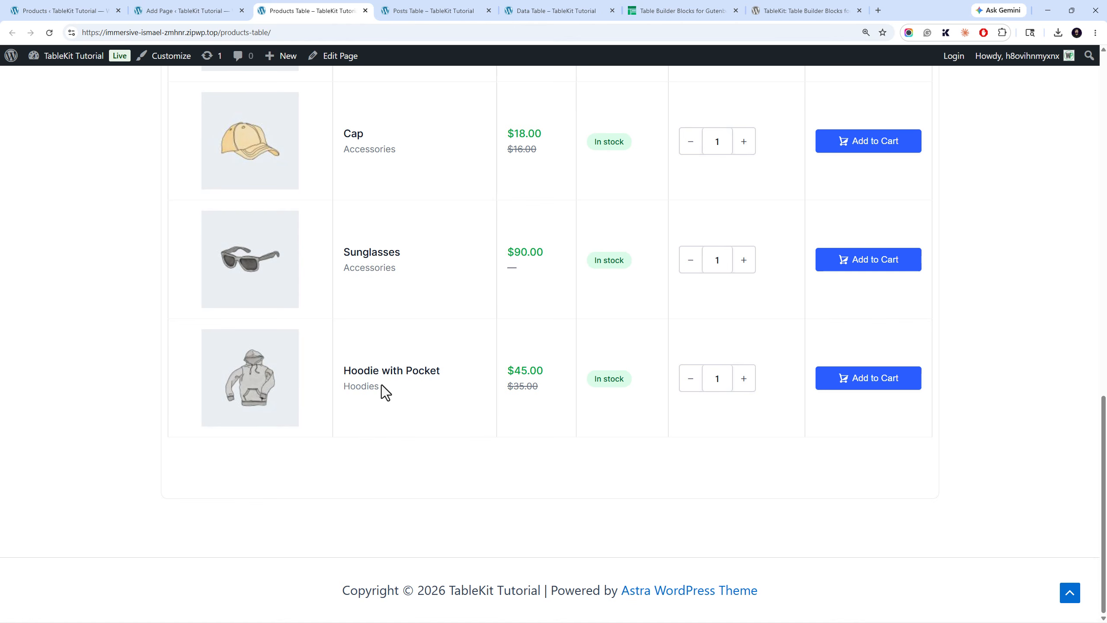
pyautogui.scroll(10, 381, 385)
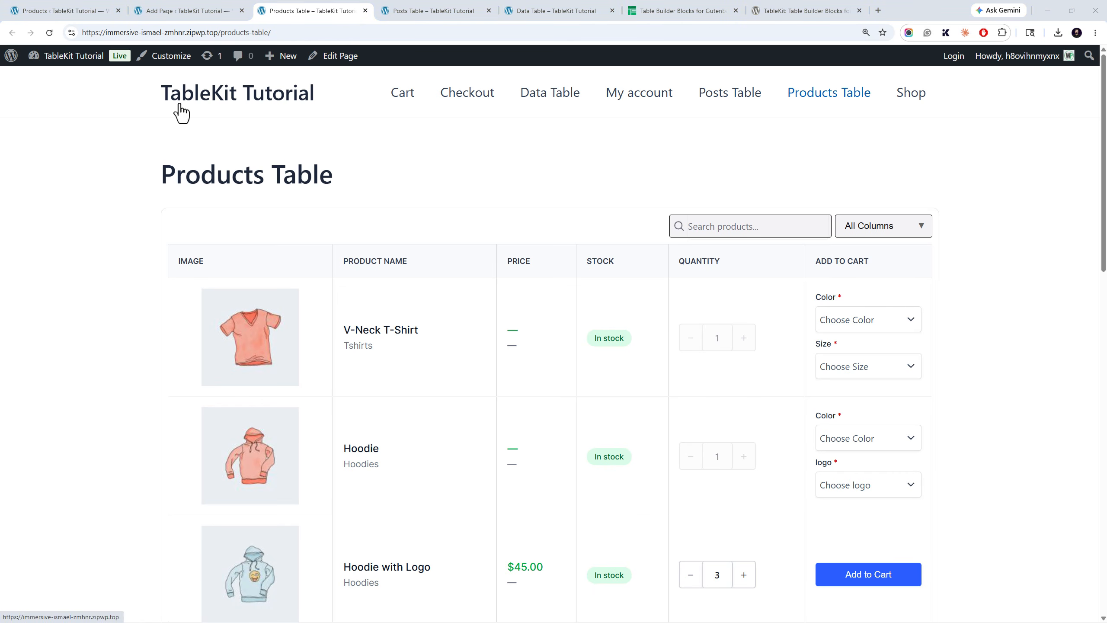
# - Open the Data Table page for editing from the Pages list and close the browser tabs of the live table pages
pyautogui.click(180, 12)
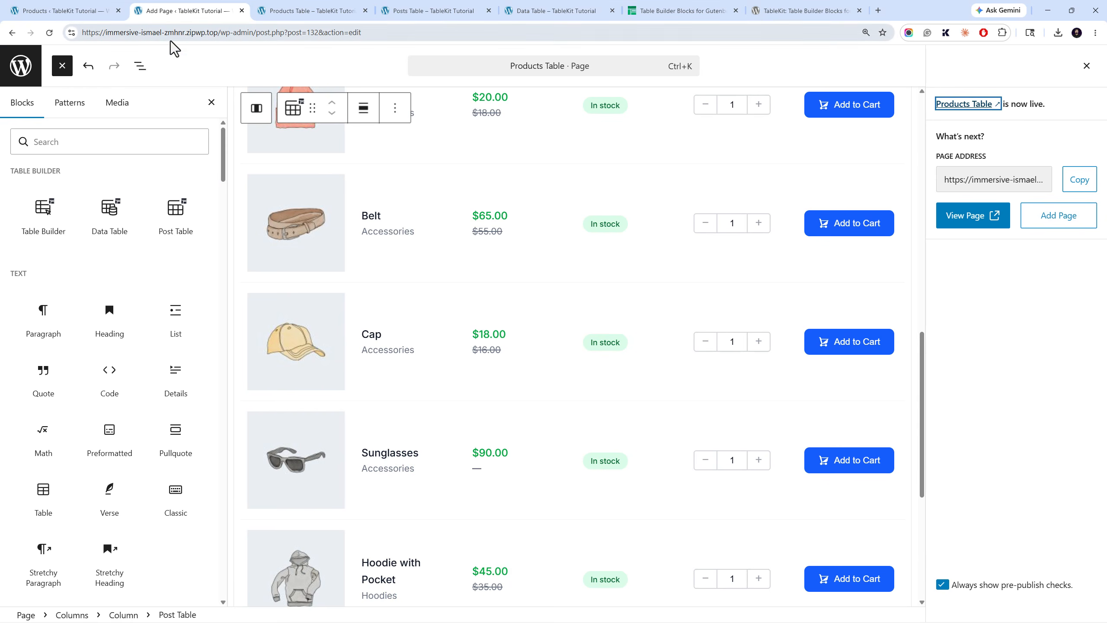
pyautogui.click(33, 77)
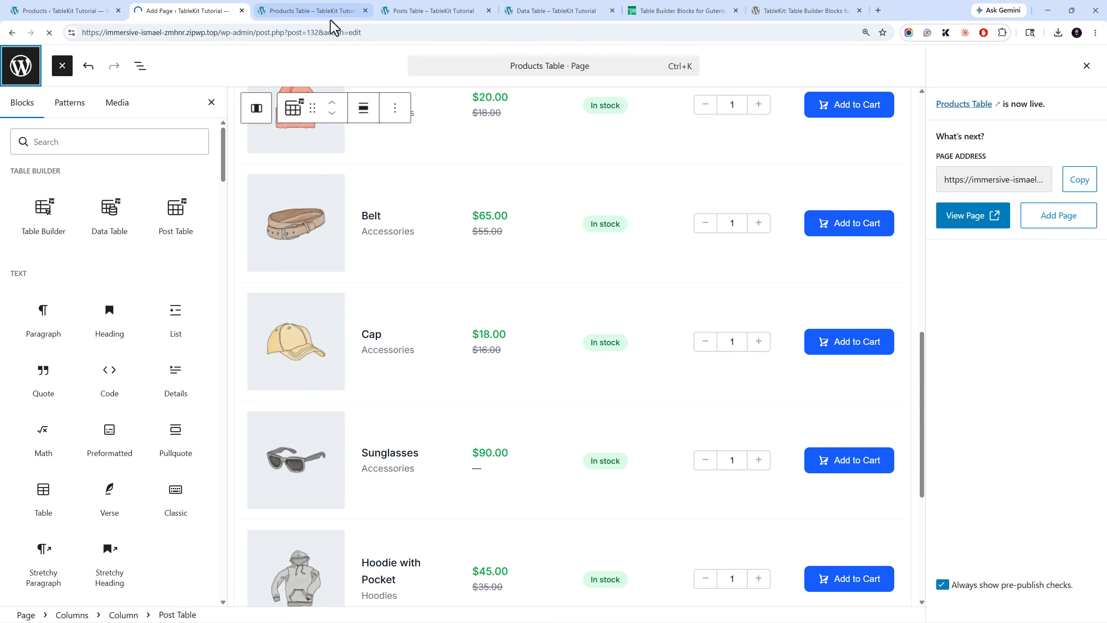
pyautogui.click(344, 11)
pyautogui.click(365, 10)
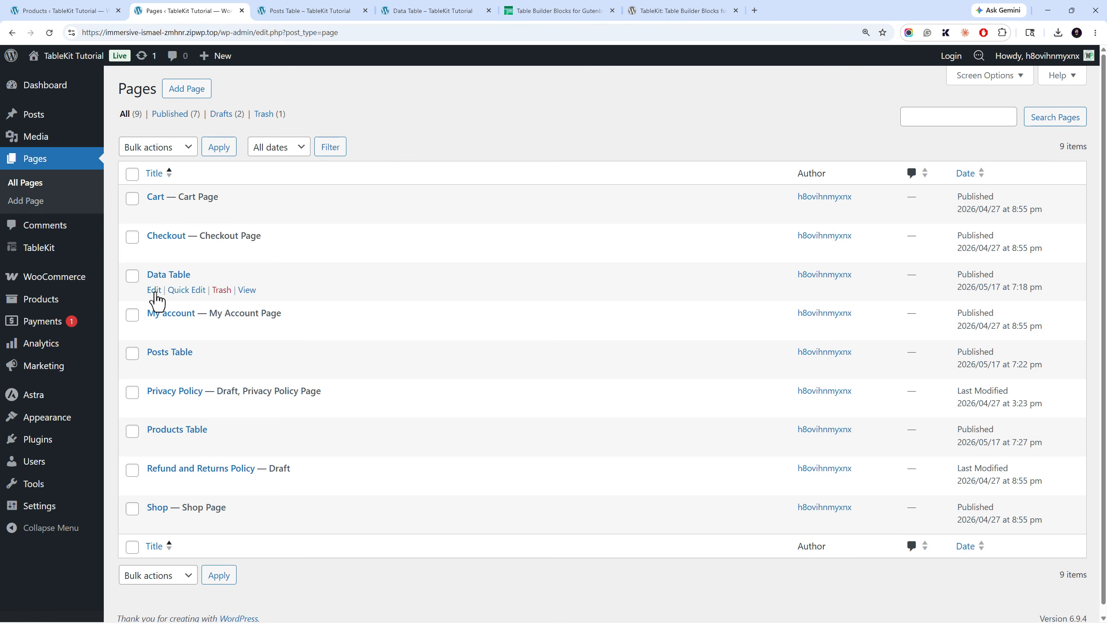
pyautogui.click(155, 291)
pyautogui.click(346, 12)
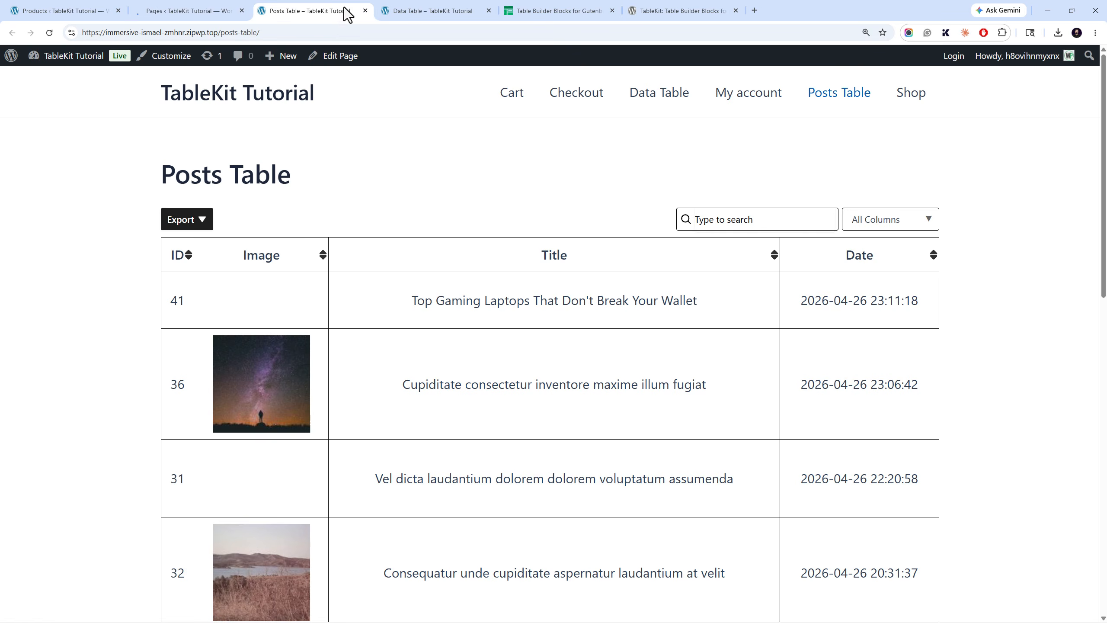
pyautogui.click(365, 10)
pyautogui.click(365, 10)
pyautogui.click(241, 10)
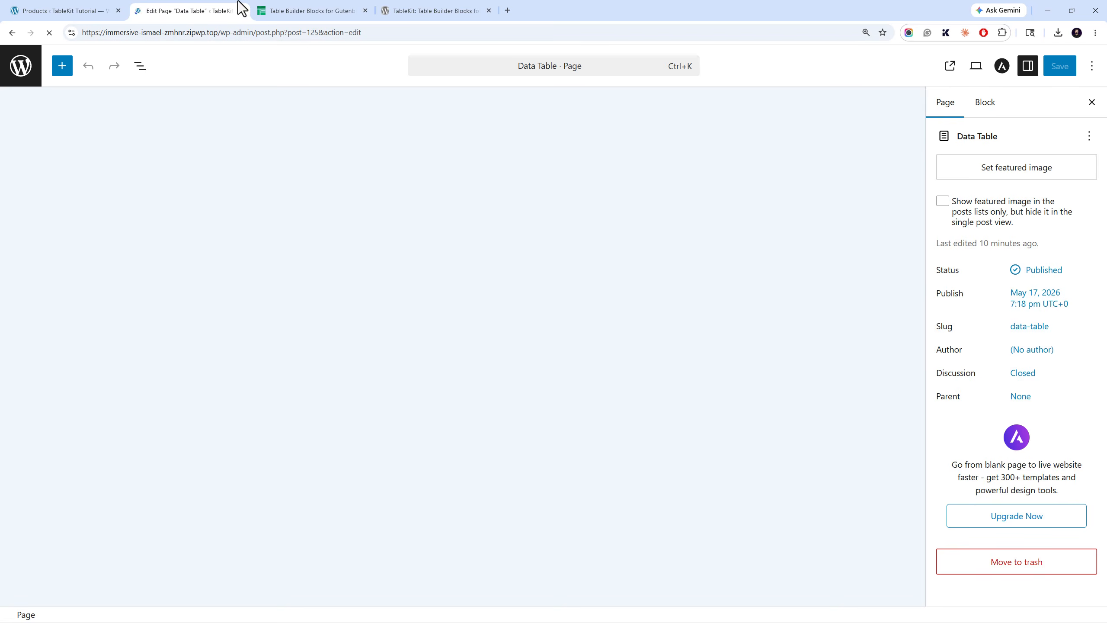
# - Enable Freeze Table in the Data Table block's advanced settings, turn on Freeze Header and apply the freeze
pyautogui.click(540, 305)
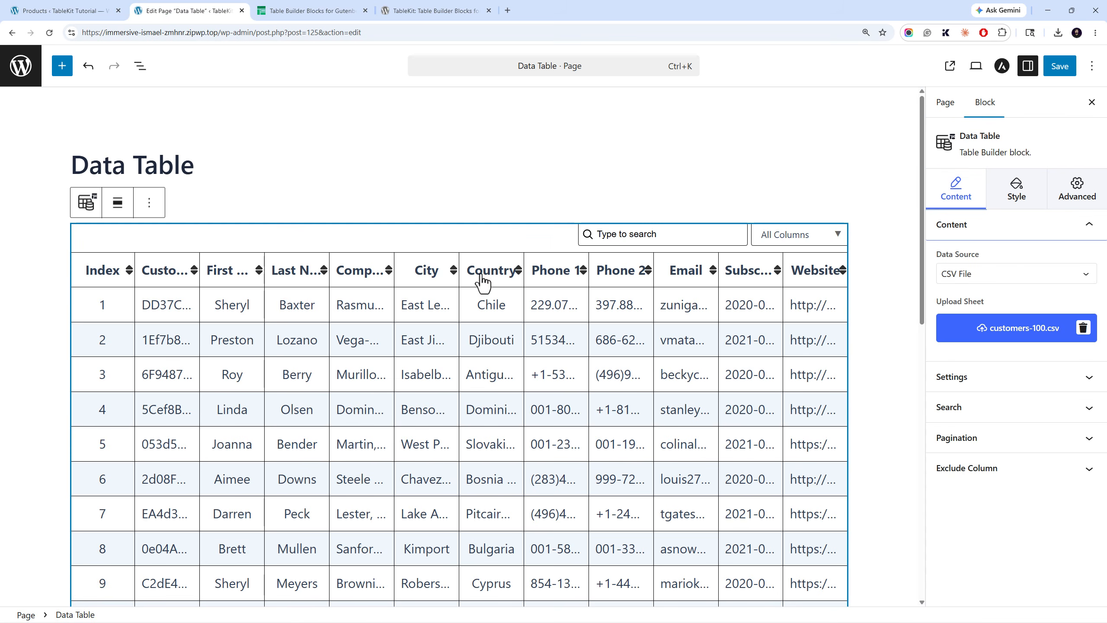
pyautogui.click(1090, 196)
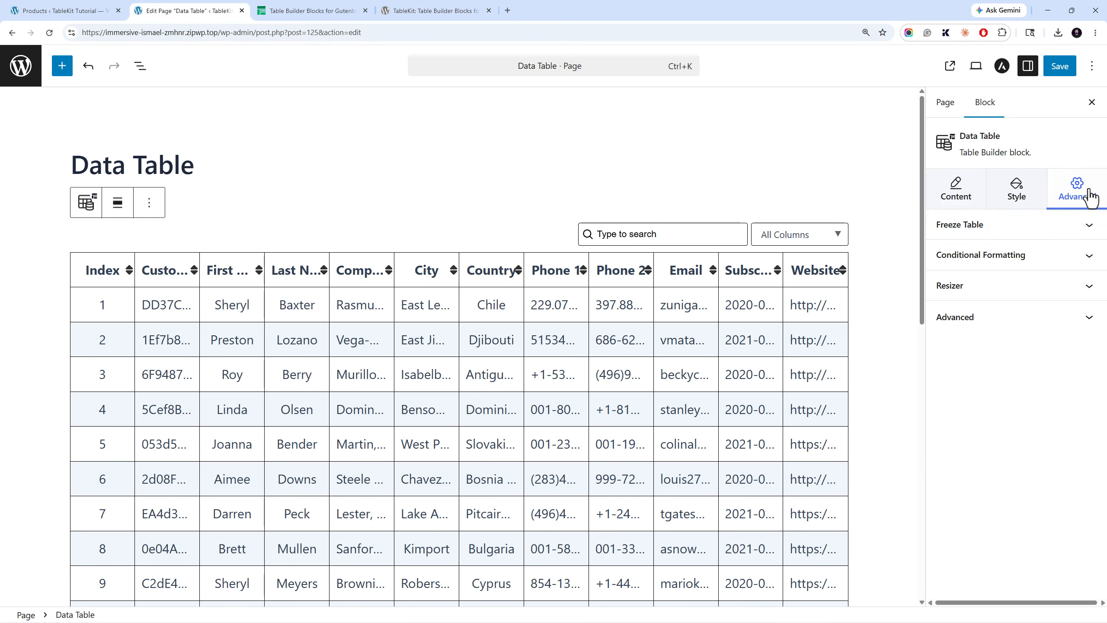
pyautogui.click(1018, 234)
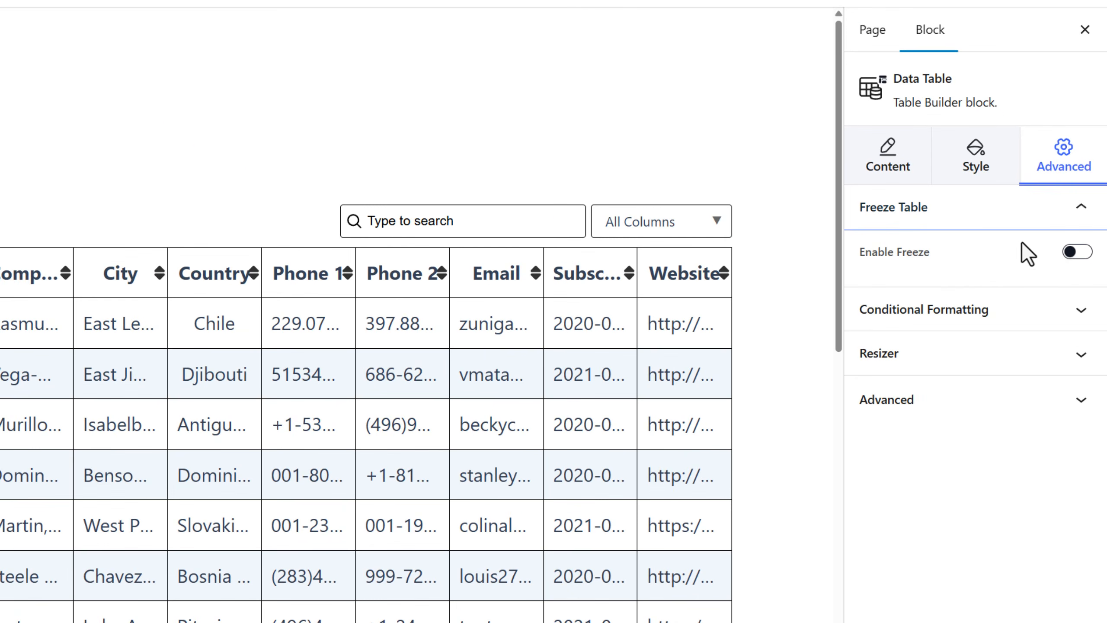
pyautogui.click(1076, 253)
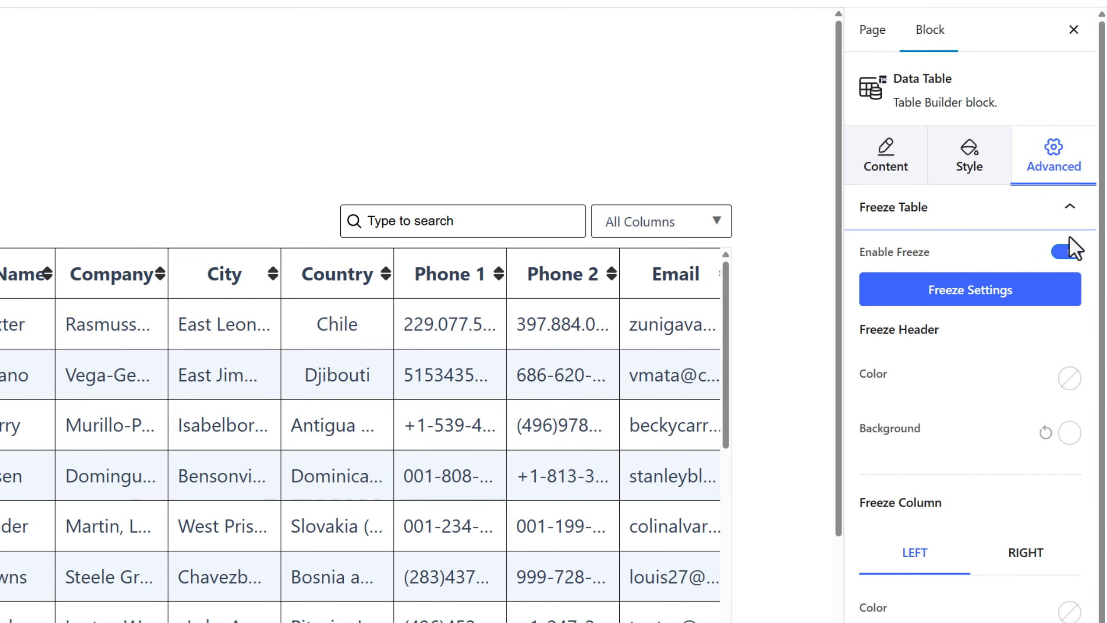
pyautogui.click(924, 296)
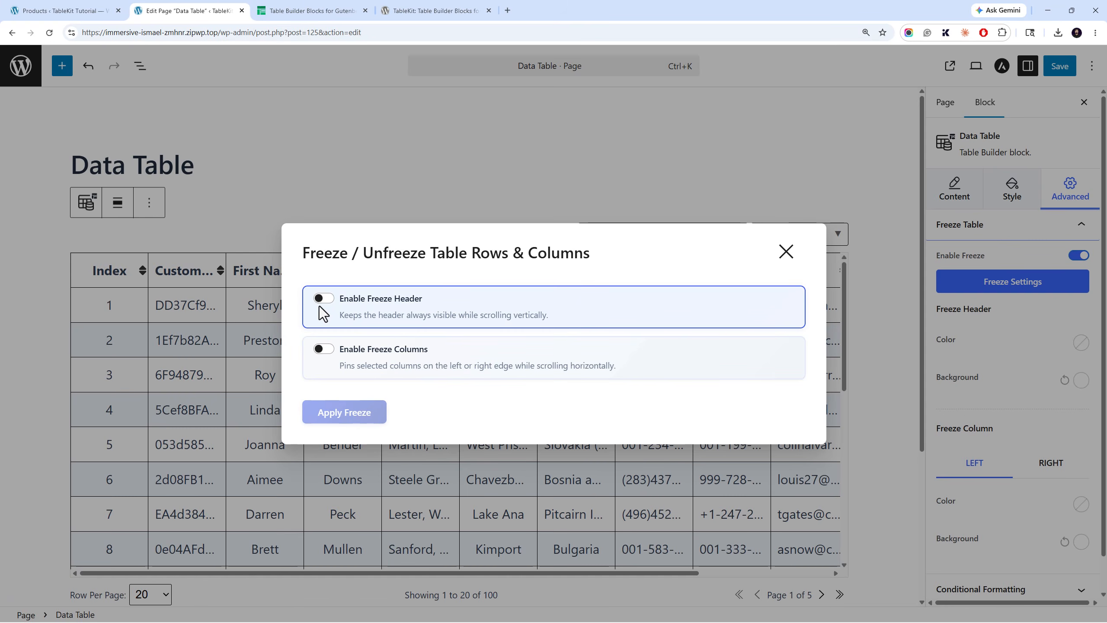
pyautogui.click(324, 299)
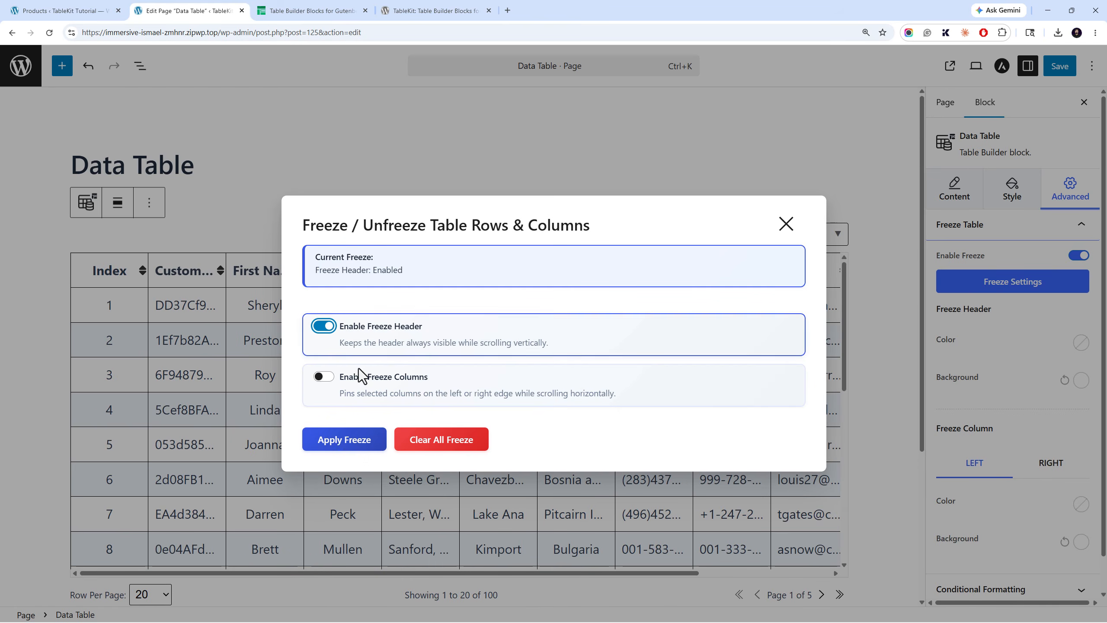
pyautogui.click(358, 437)
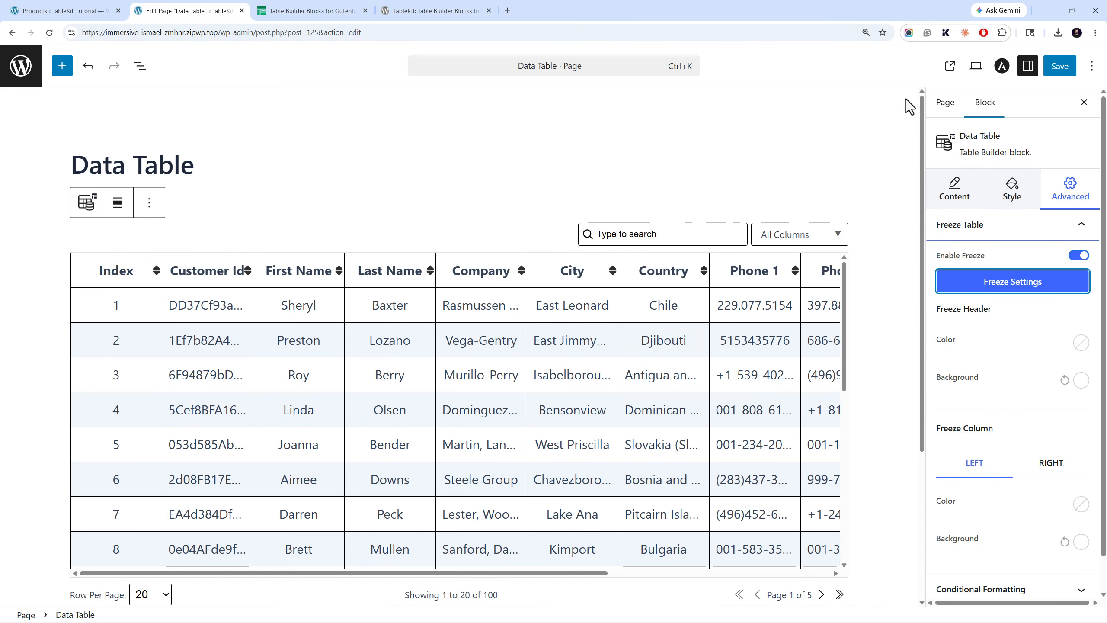
# - Examine how the frozen header behaves in the editor by looking through the rows of the Data Table
pyautogui.scroll(-4, 548, 309)
pyautogui.scroll(4, 536, 281)
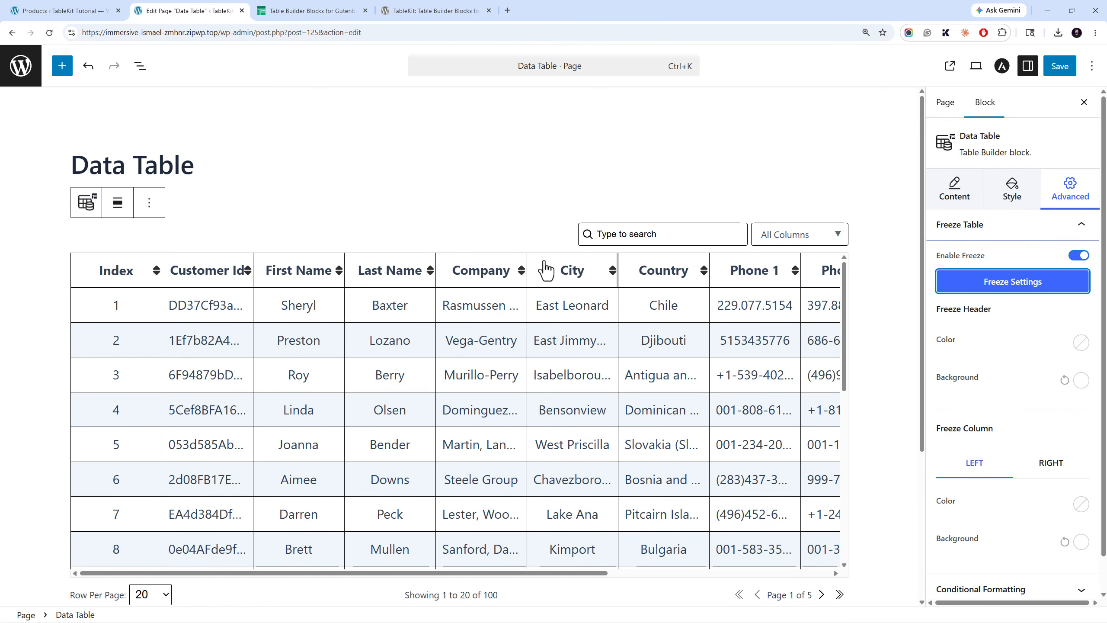
pyautogui.scroll(-4, 402, 299)
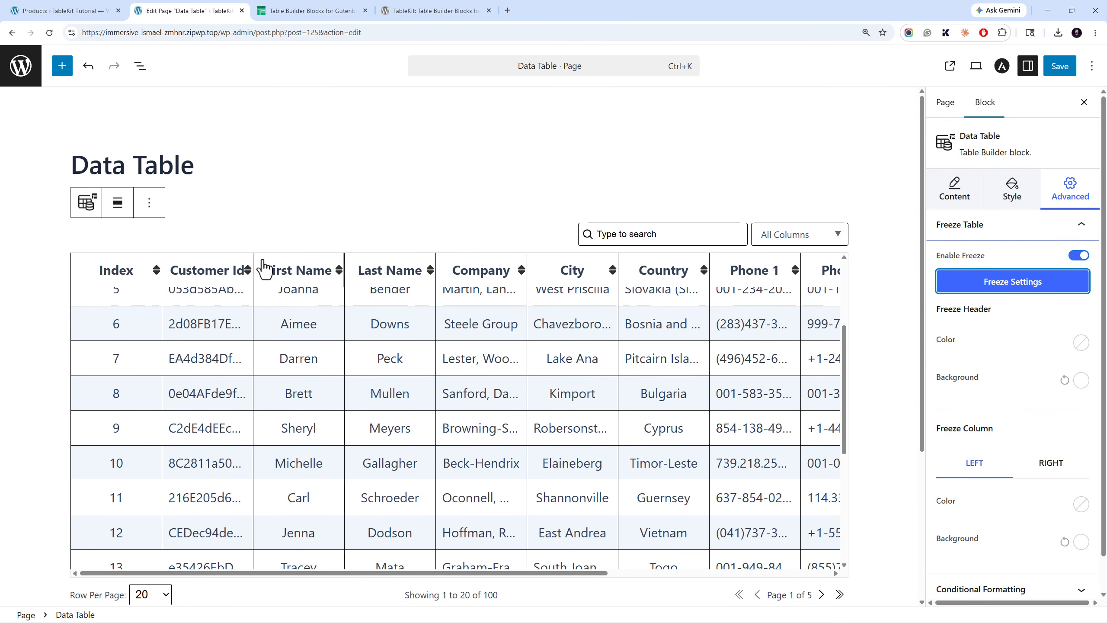
pyautogui.scroll(-10, 265, 268)
pyautogui.scroll(10, 299, 445)
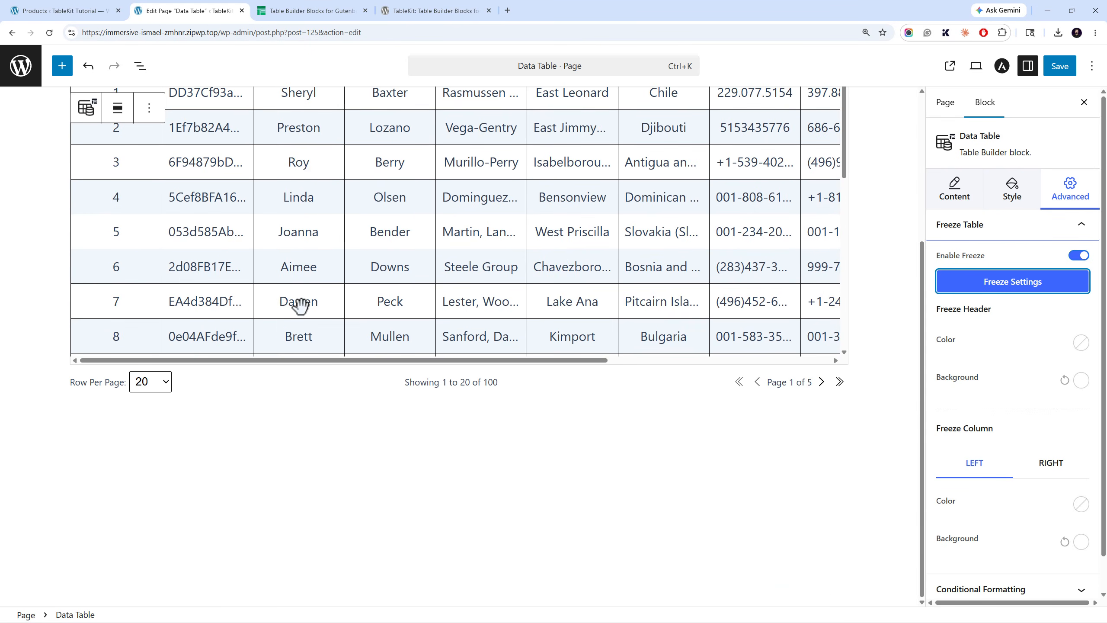
pyautogui.scroll(5, 300, 305)
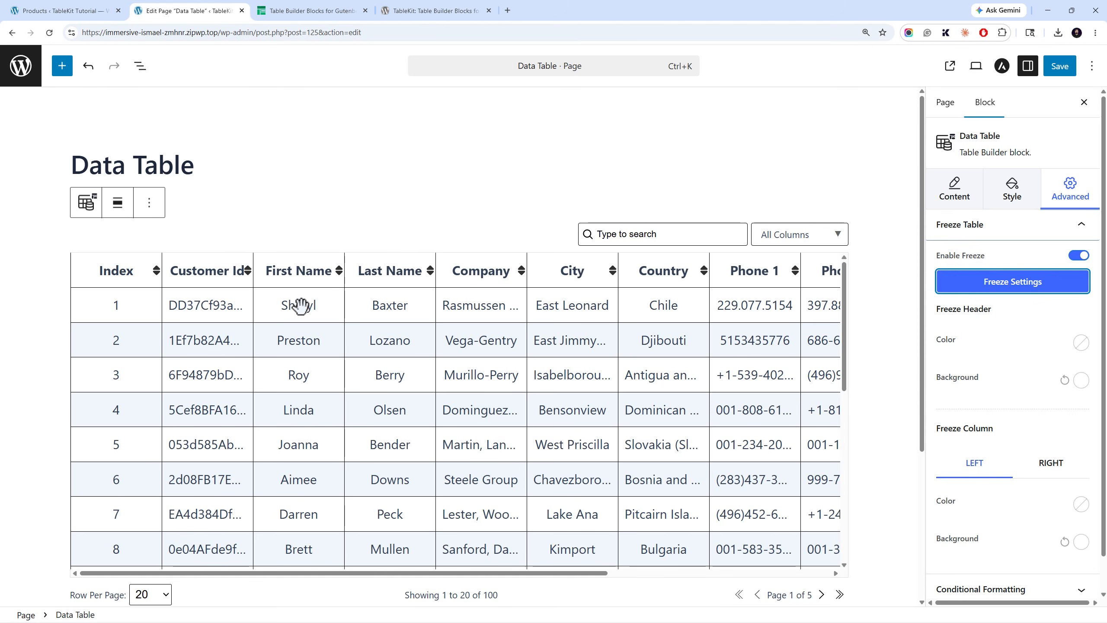
pyautogui.scroll(-4, 300, 306)
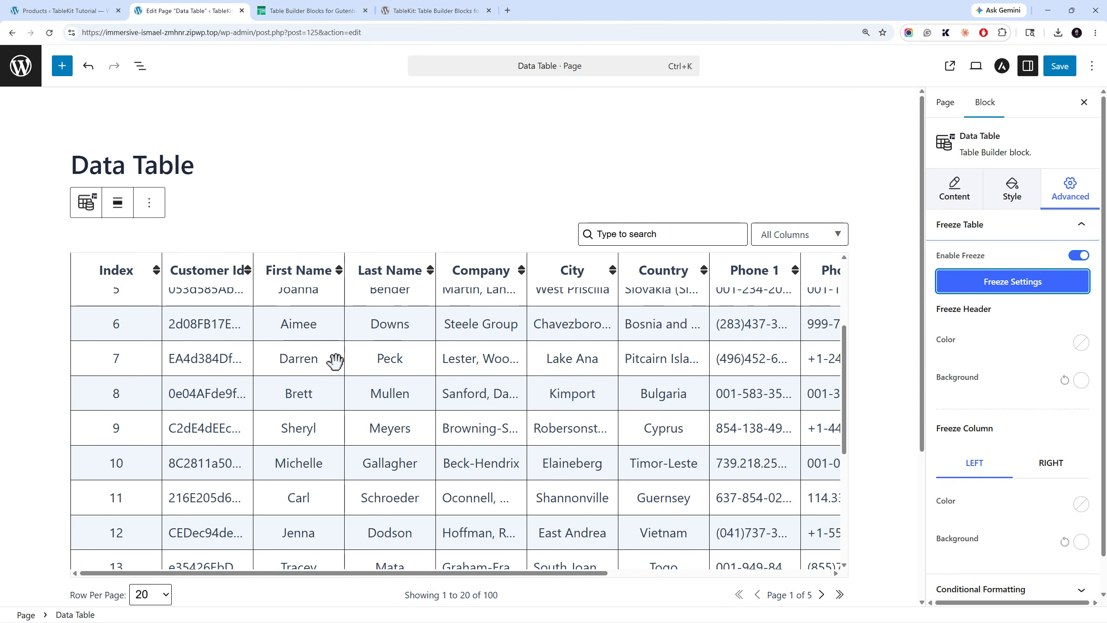
pyautogui.scroll(-5, 353, 341)
pyautogui.scroll(6, 353, 335)
pyautogui.scroll(3, 353, 335)
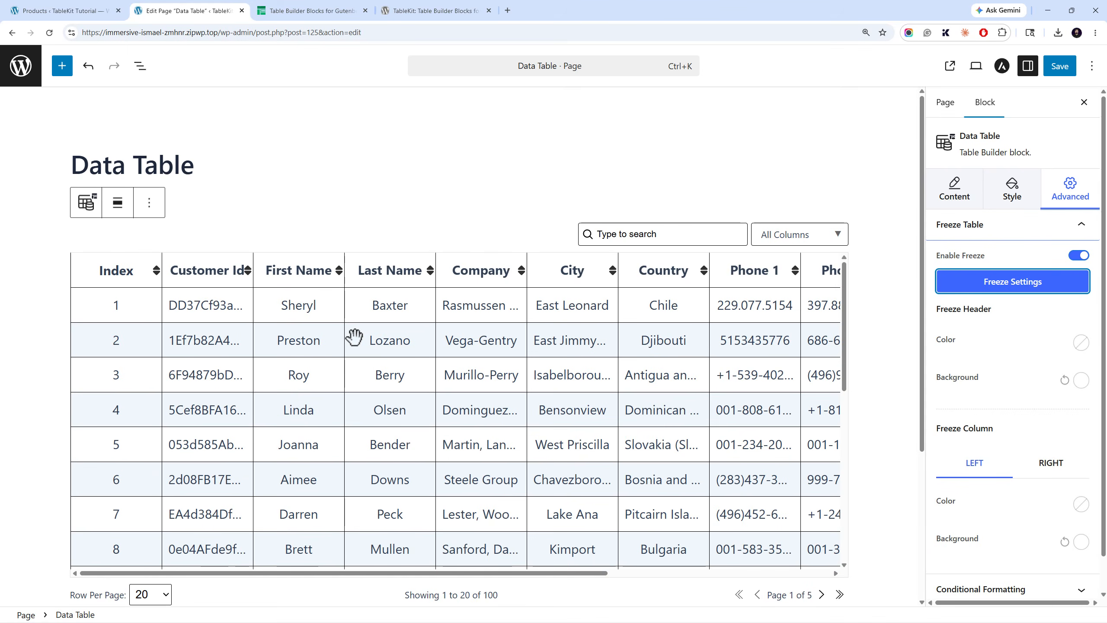
pyautogui.scroll(-5, 353, 336)
pyautogui.scroll(5, 353, 335)
pyautogui.scroll(-9, 353, 335)
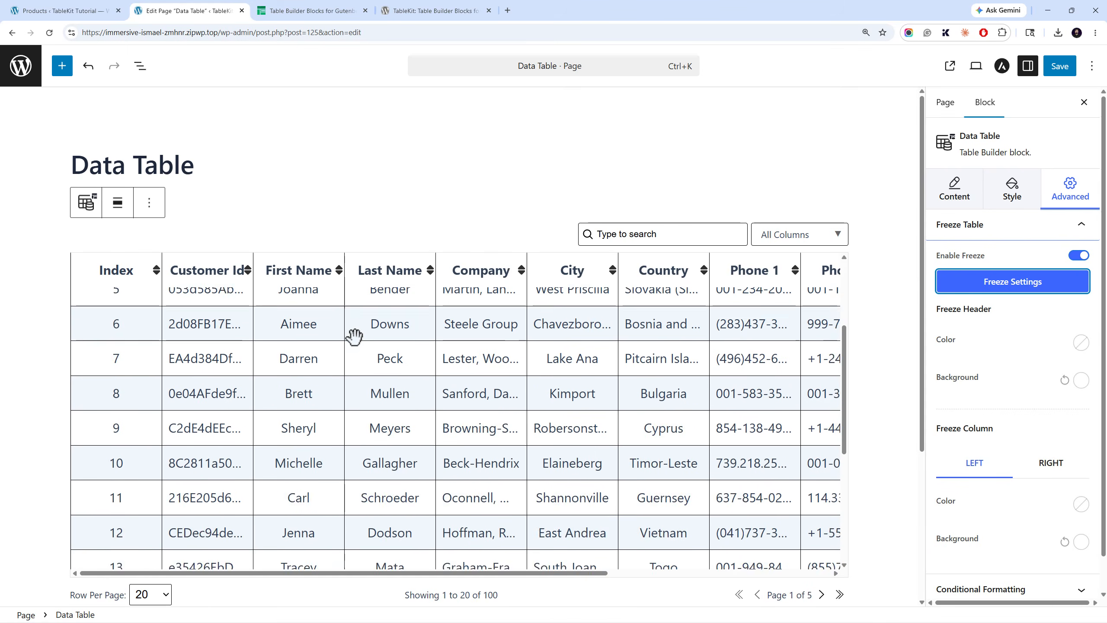
pyautogui.scroll(9, 354, 337)
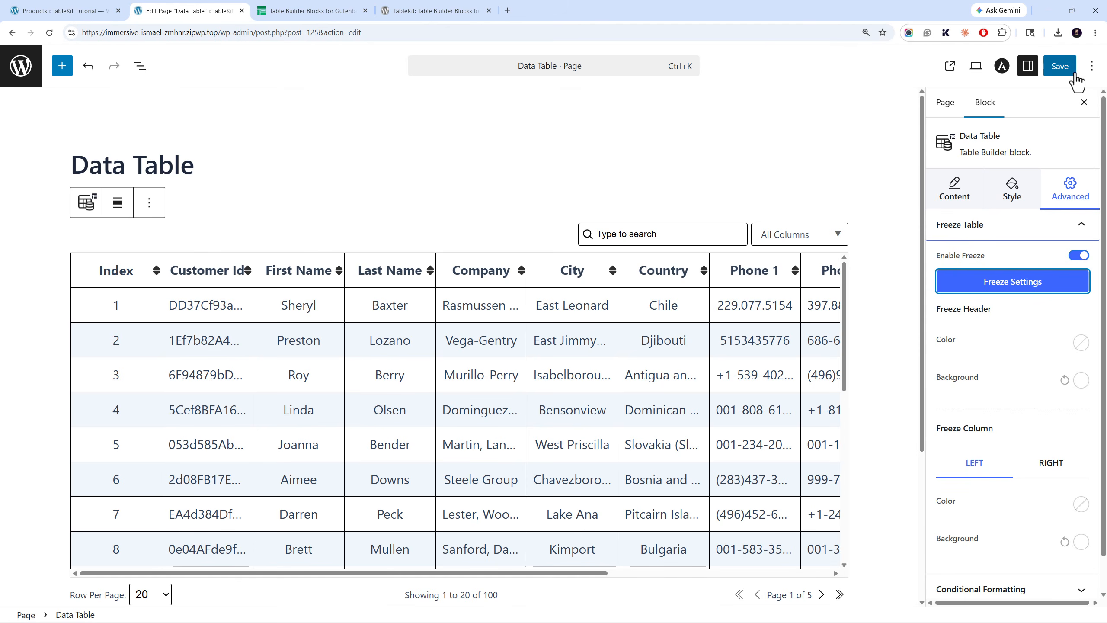
# - Save the Data Table page and open it on the live site to view the table
pyautogui.click(1059, 66)
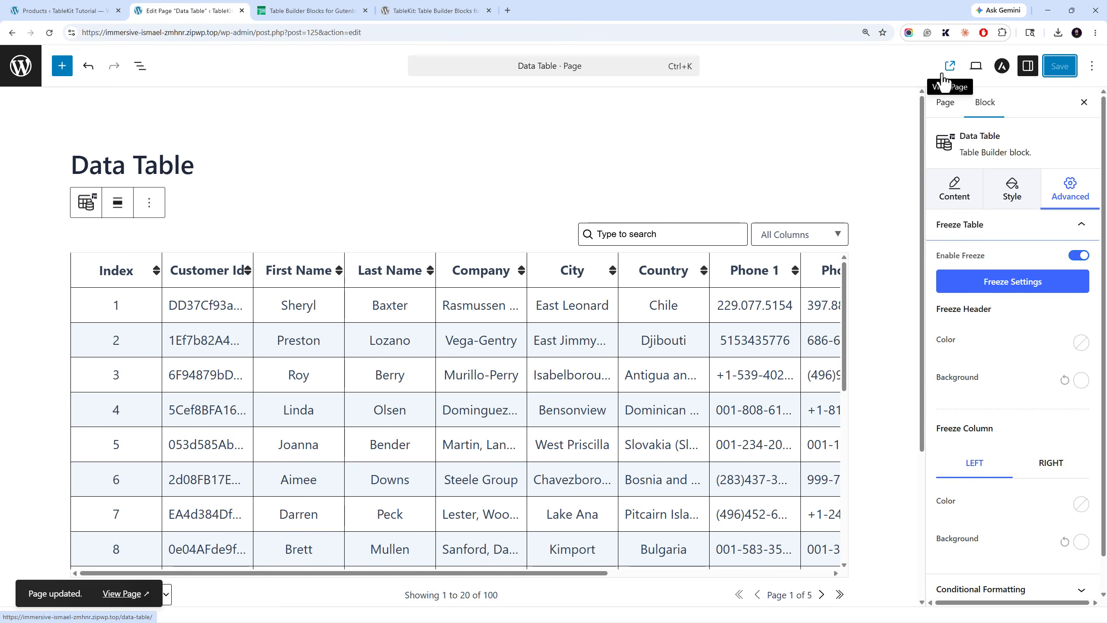
pyautogui.click(944, 74)
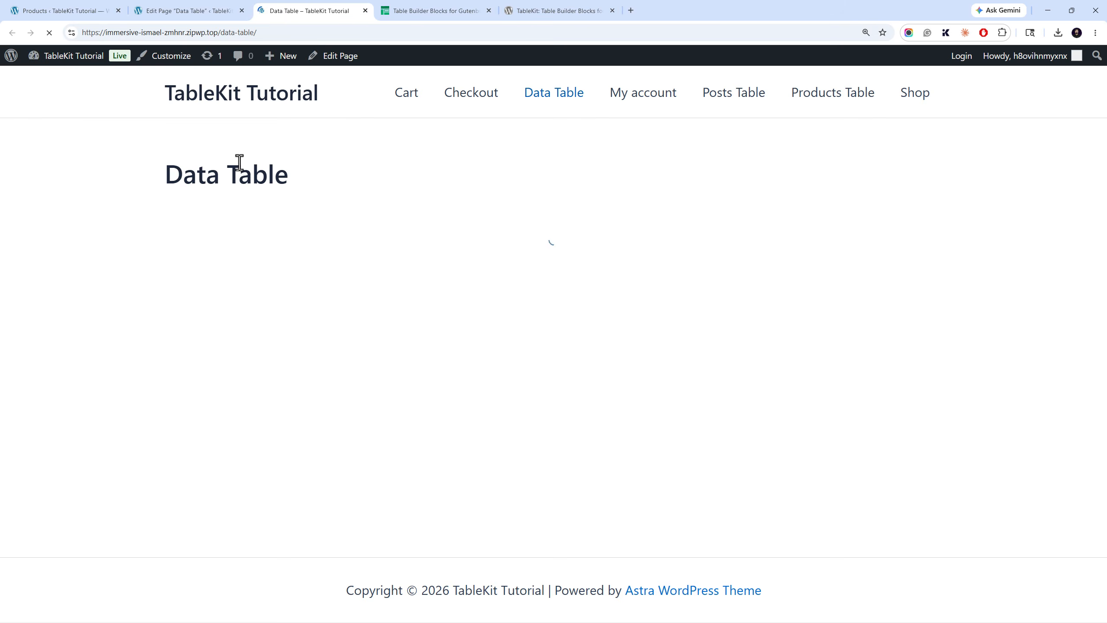
pyautogui.scroll(-2, 237, 163)
pyautogui.scroll(-8, 332, 305)
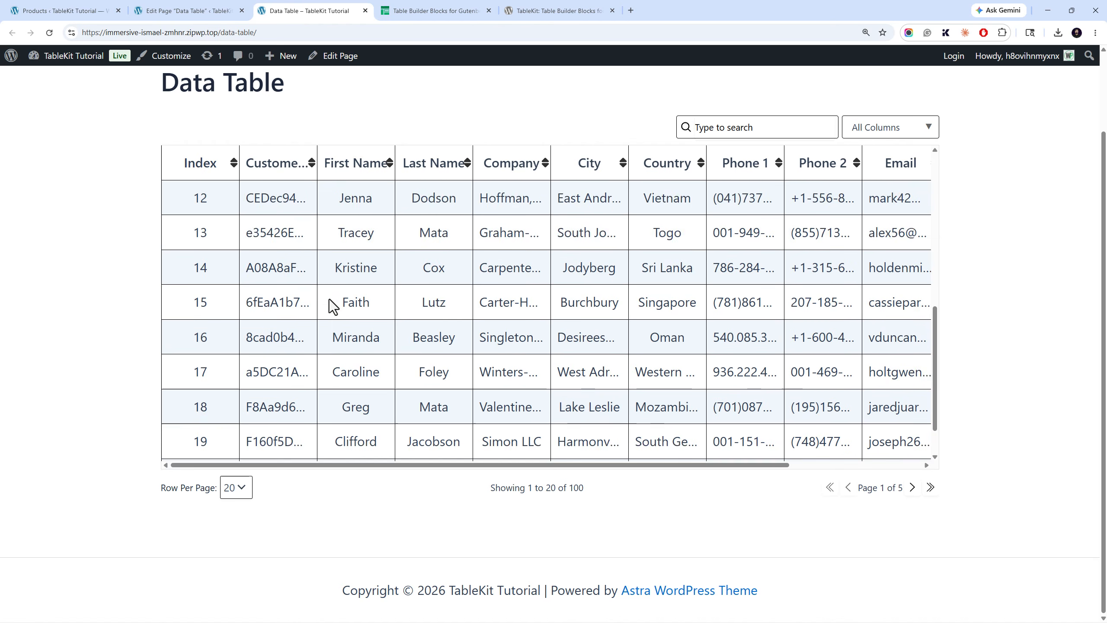
# - Check the frozen header on the live Data Table page while looking through the table rows
pyautogui.scroll(-1, 324, 294)
pyautogui.scroll(3, 318, 283)
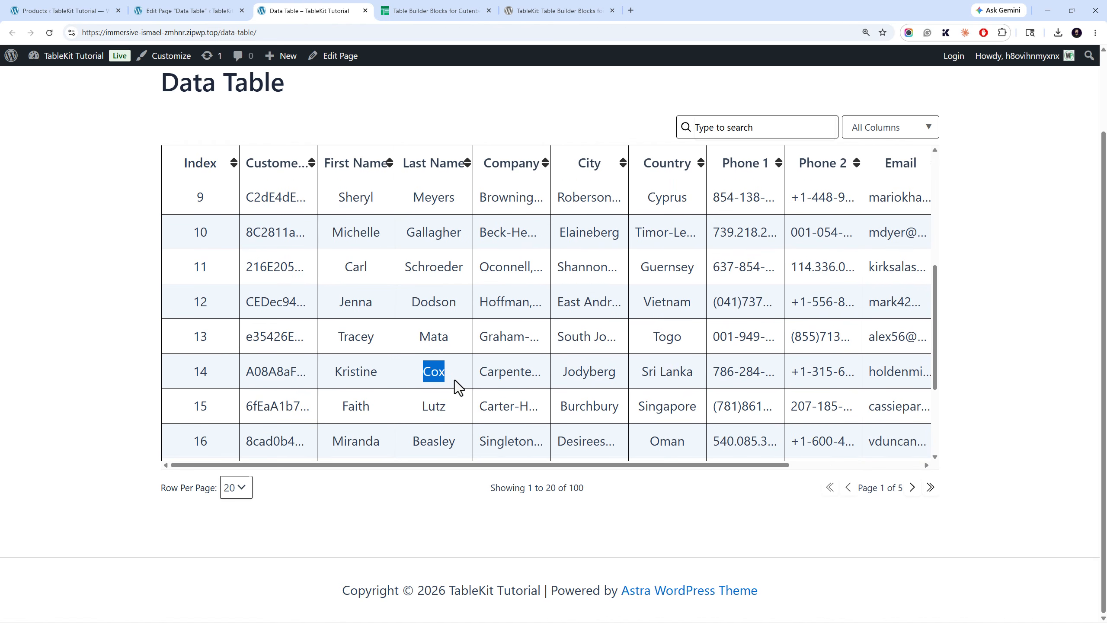
pyautogui.scroll(-3, 410, 235)
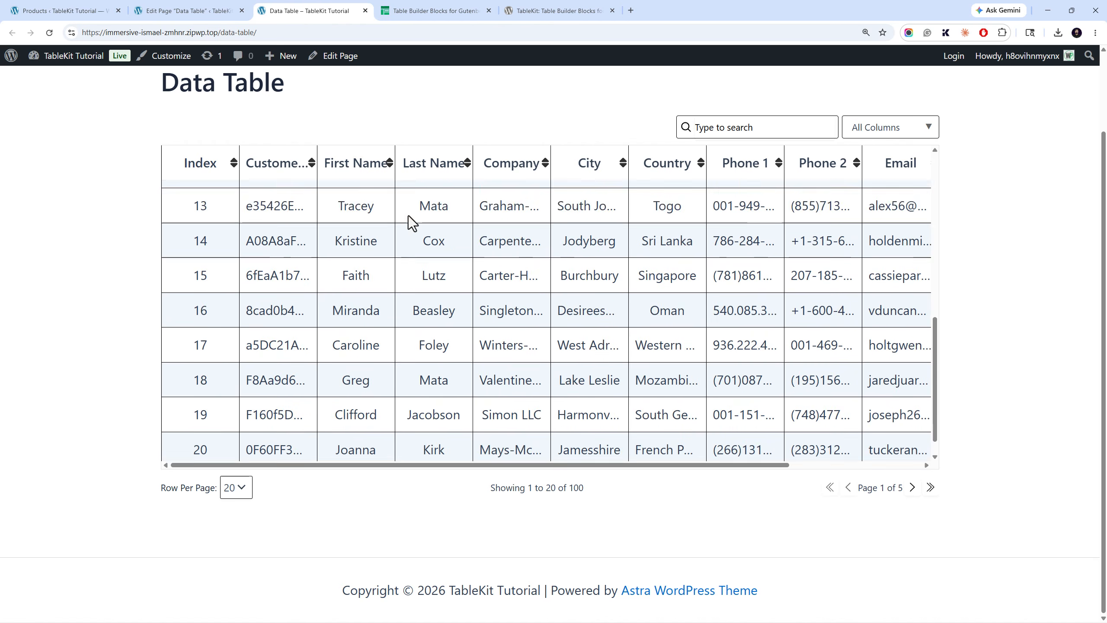
pyautogui.scroll(3, 408, 215)
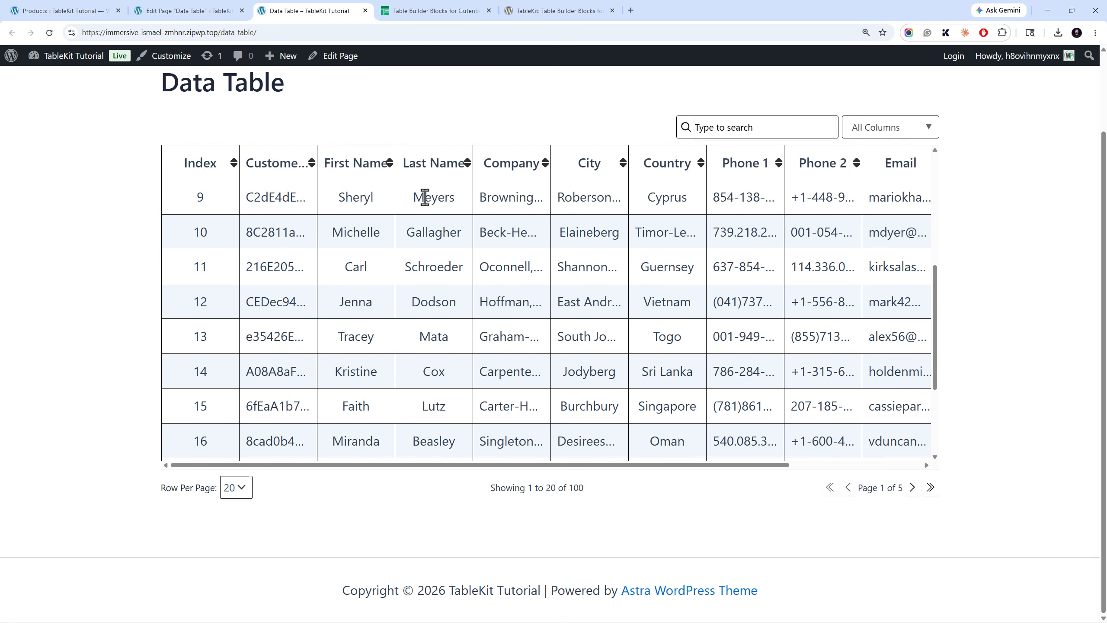
pyautogui.scroll(-3, 425, 196)
pyautogui.scroll(5, 425, 197)
pyautogui.scroll(-4, 425, 197)
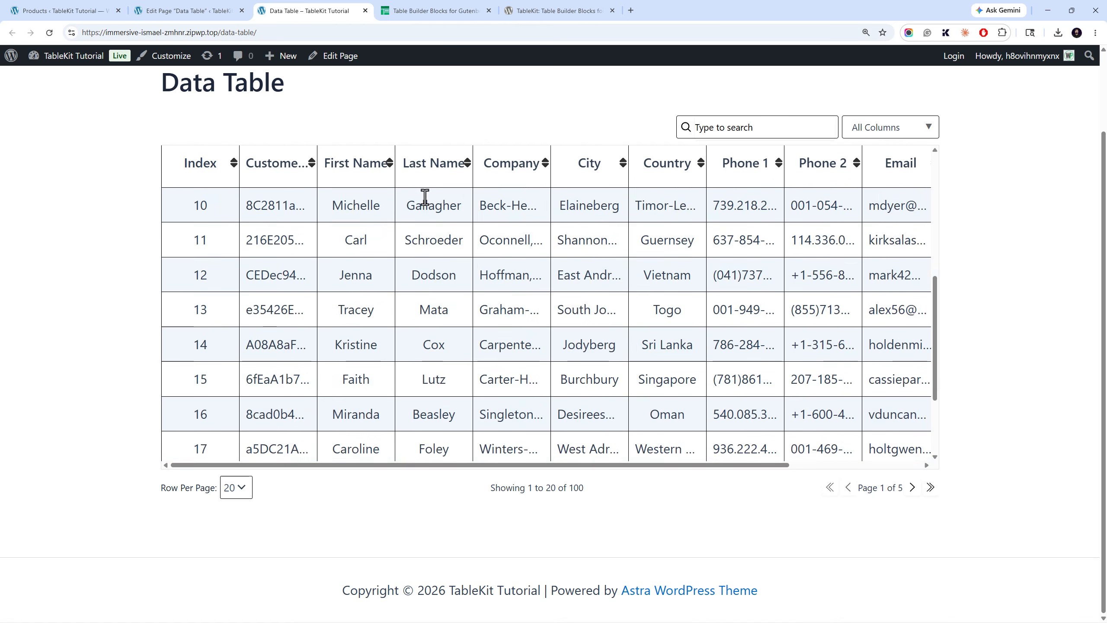
pyautogui.scroll(5, 425, 197)
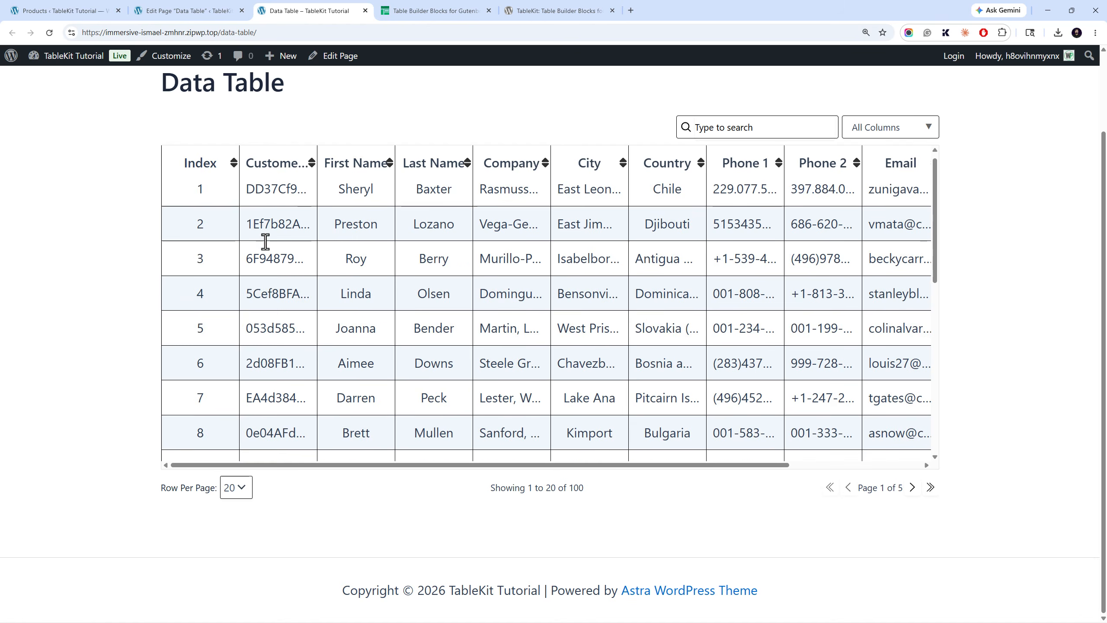
pyautogui.scroll(-6, 243, 151)
# - Return to the Data Table editor and enable Freeze Columns with Column 1 to Column 2 as the left range
pyautogui.click(238, 12)
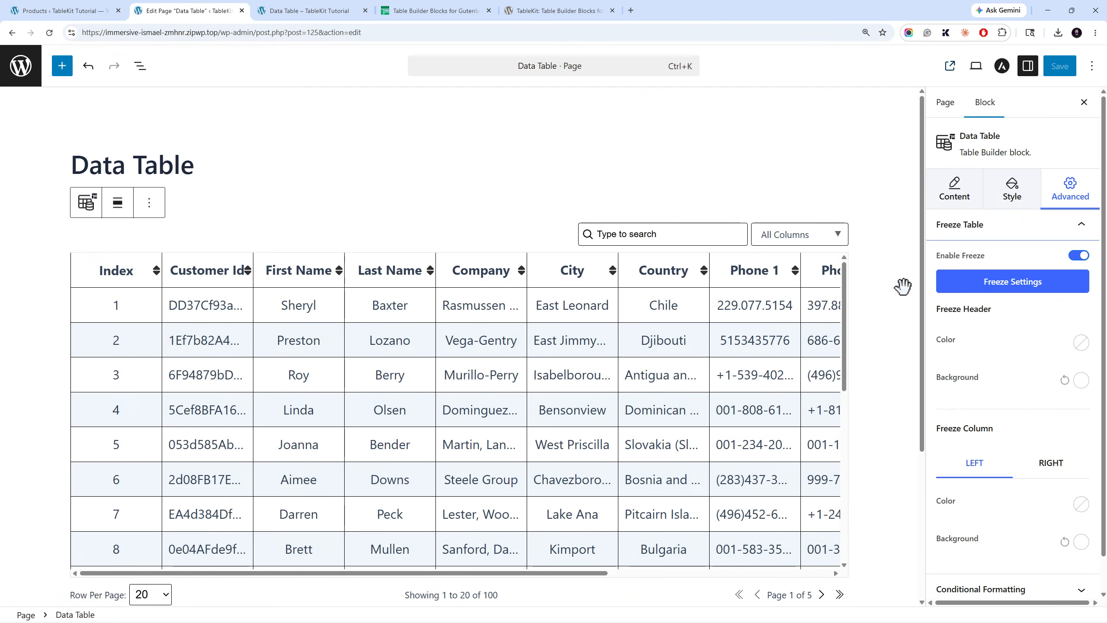
pyautogui.click(958, 281)
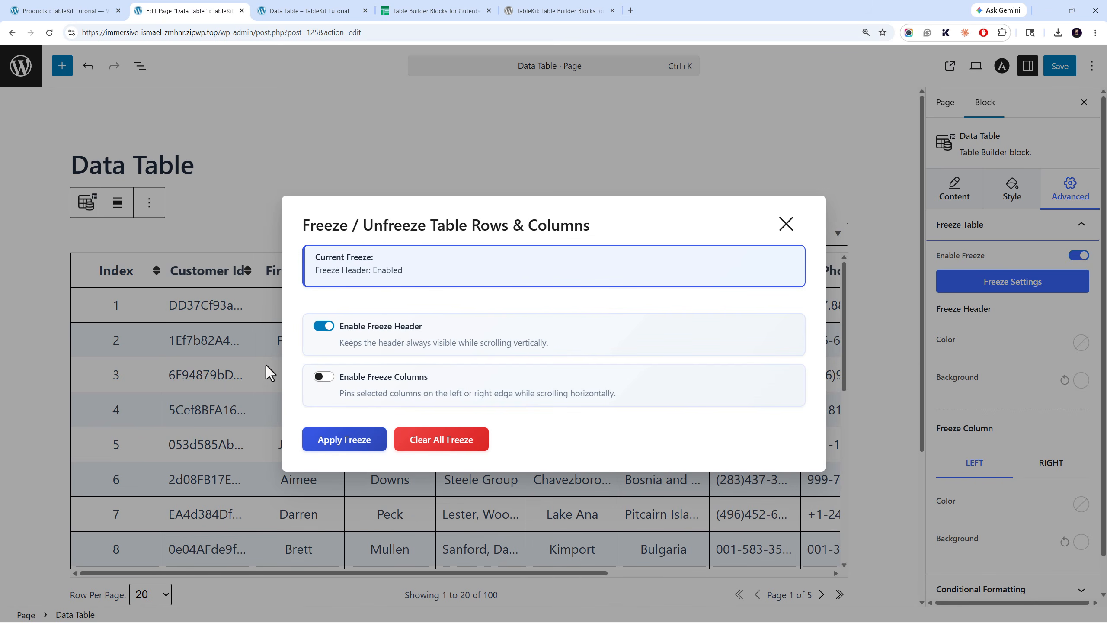
pyautogui.click(323, 376)
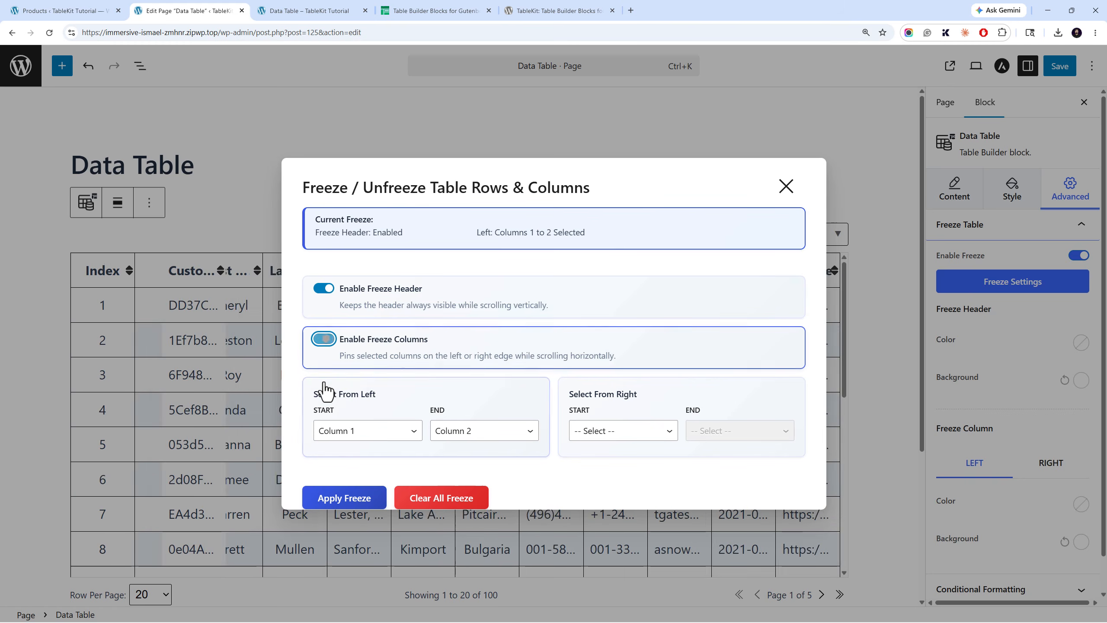
pyautogui.click(384, 433)
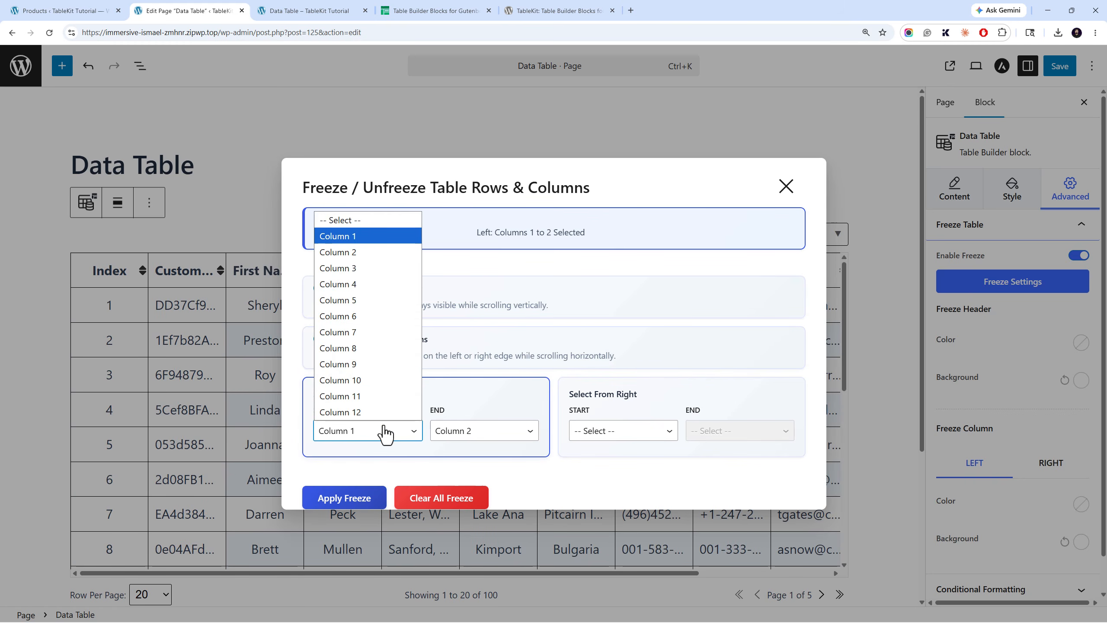
pyautogui.click(384, 432)
pyautogui.click(383, 433)
pyautogui.click(384, 432)
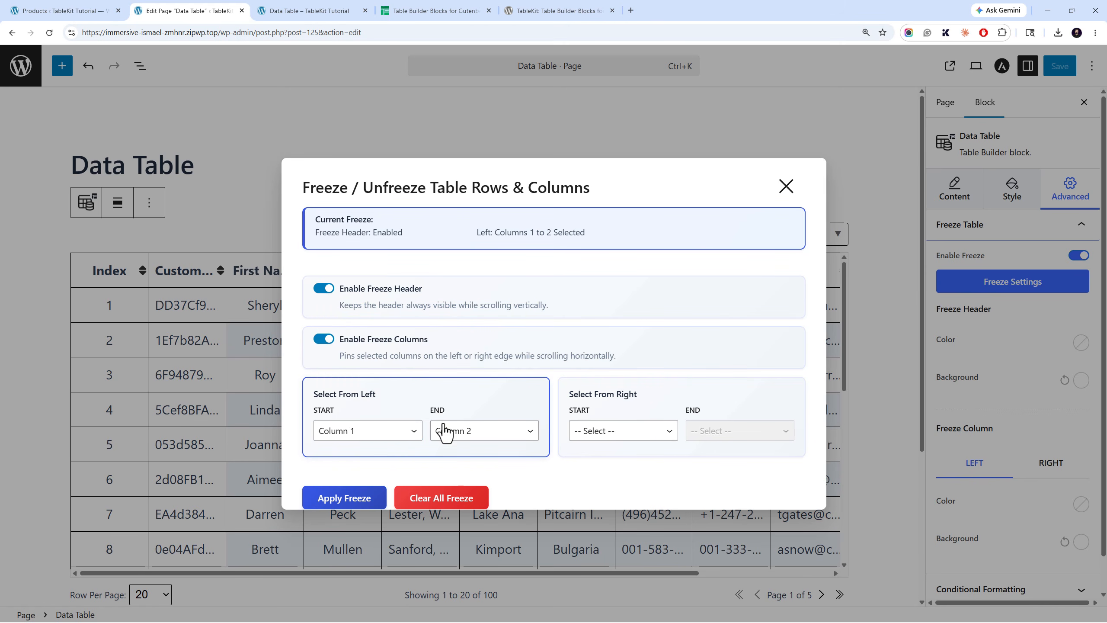
# - Set the right freeze range to Column 11 through Column 12 and apply the freeze settings
pyautogui.click(624, 432)
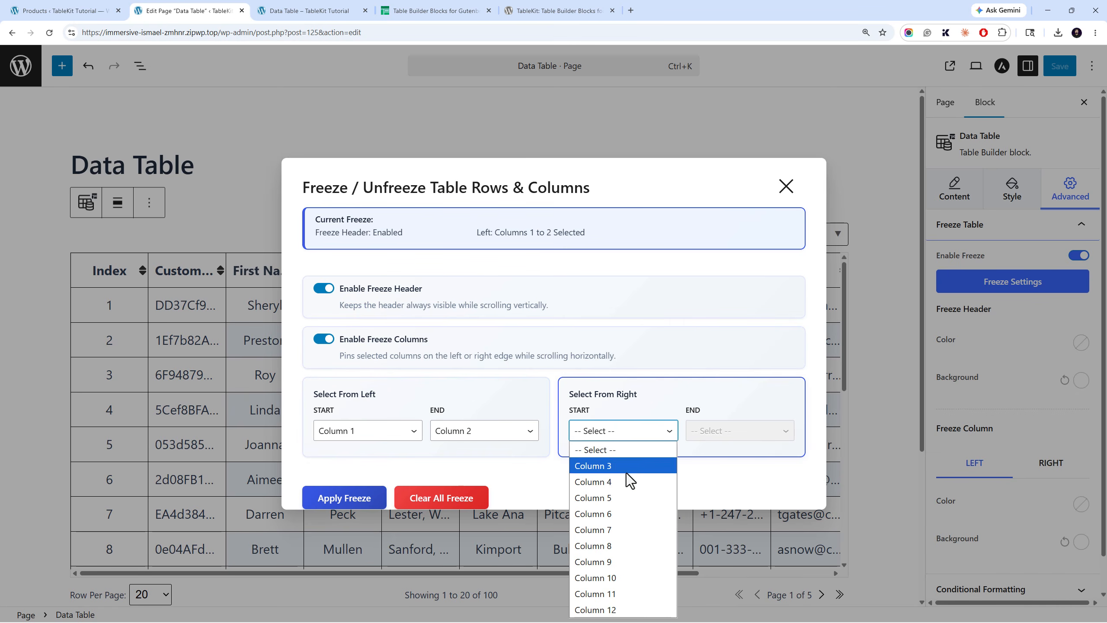
pyautogui.click(636, 593)
pyautogui.click(717, 431)
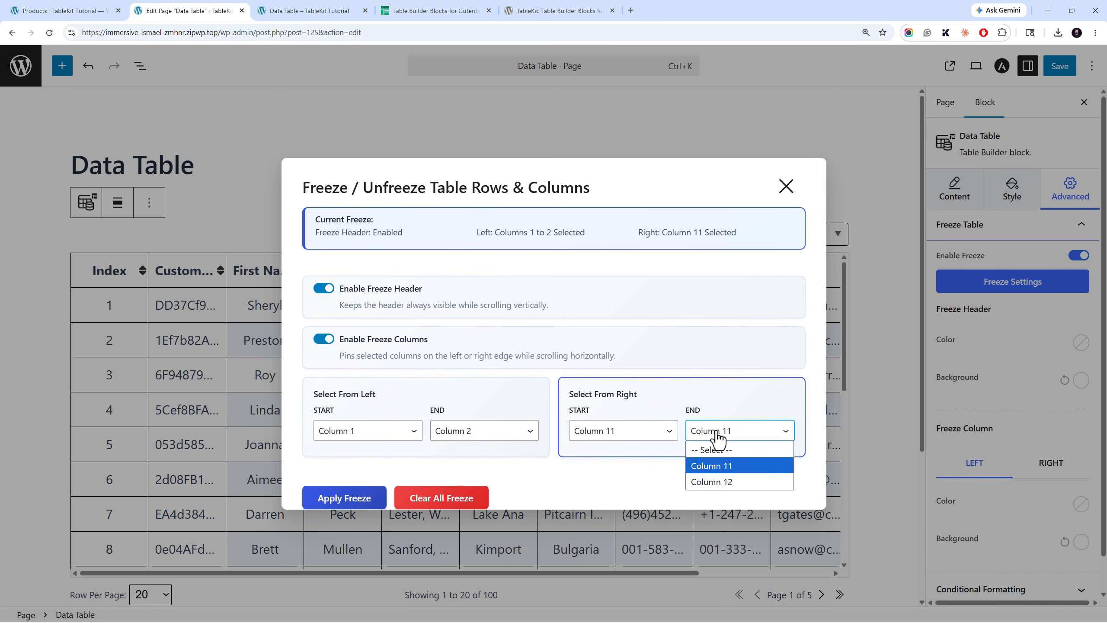
pyautogui.click(726, 482)
pyautogui.click(345, 498)
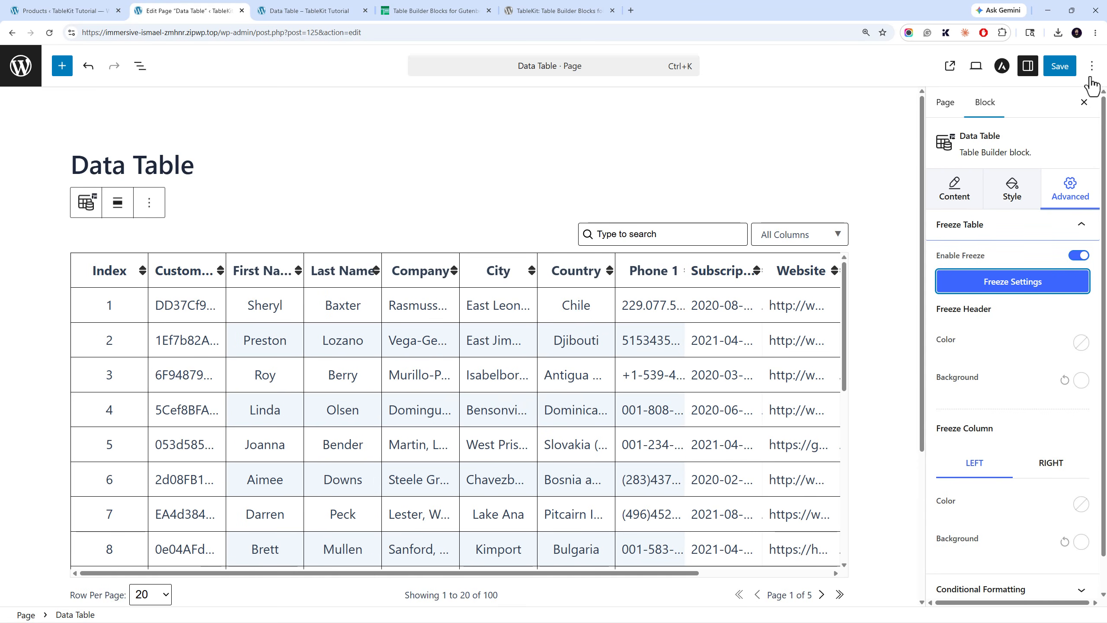
# - Save the Data Table page and reload its live version
pyautogui.click(1059, 66)
pyautogui.click(338, 8)
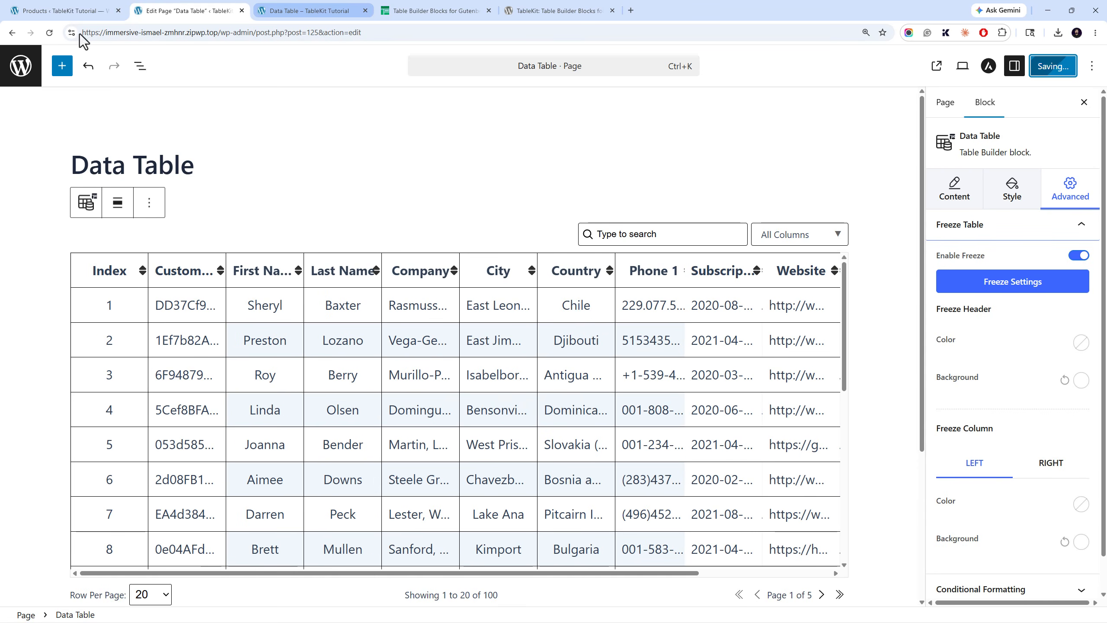
pyautogui.click(49, 33)
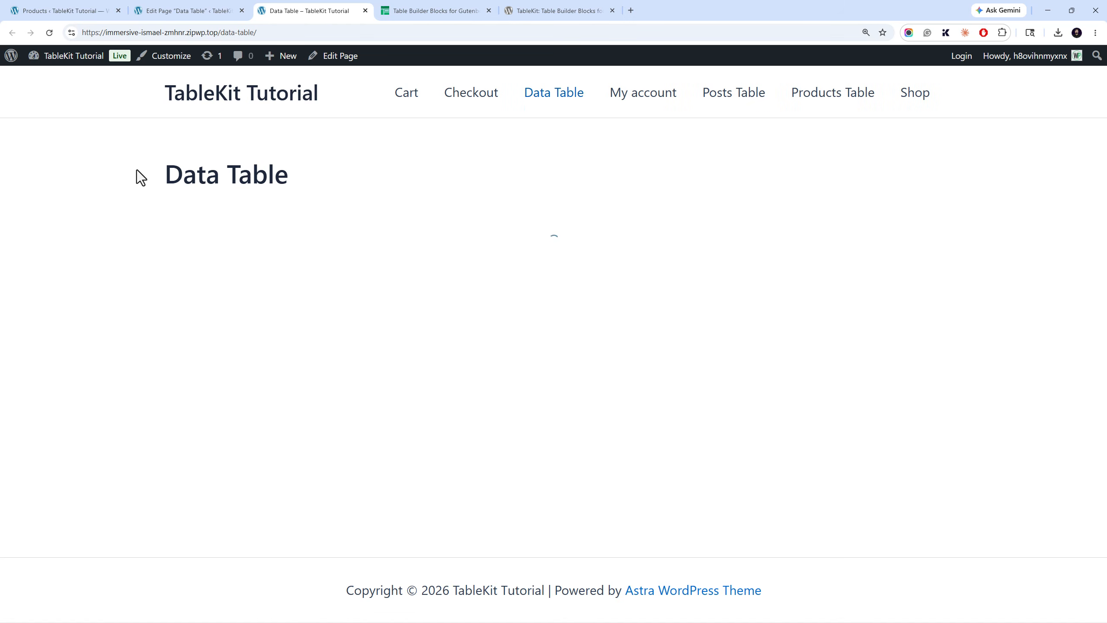
# - Check how the frozen header and the frozen left and right columns behave while moving through the live table in both directions
pyautogui.scroll(-2, 370, 461)
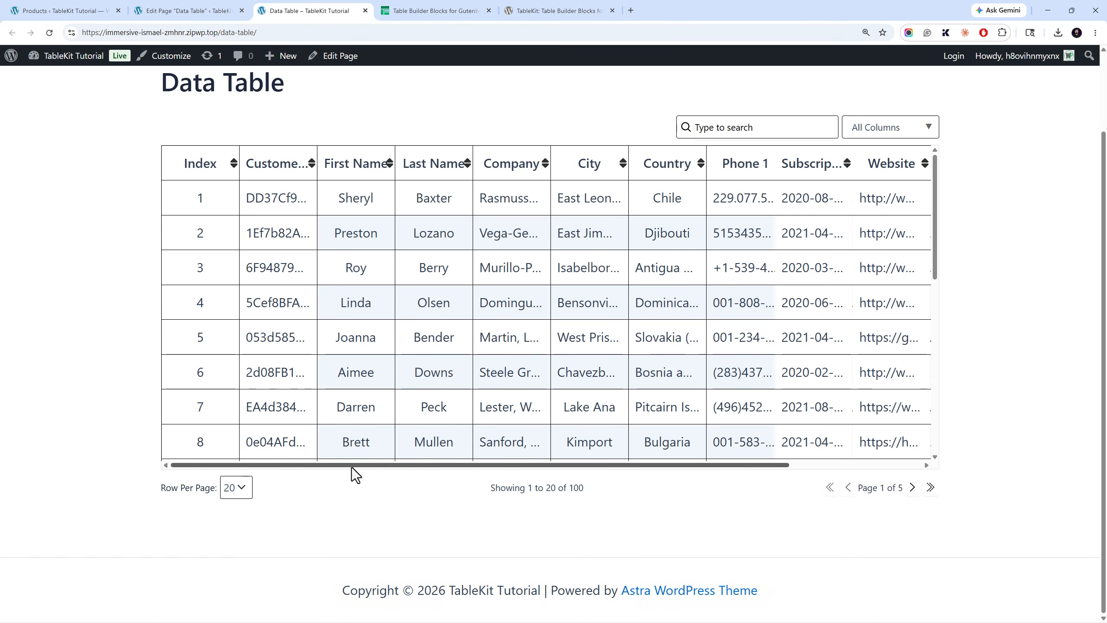
pyautogui.moveTo(352, 467); pyautogui.dragTo(470, 405)
pyautogui.scroll(-6, 477, 354)
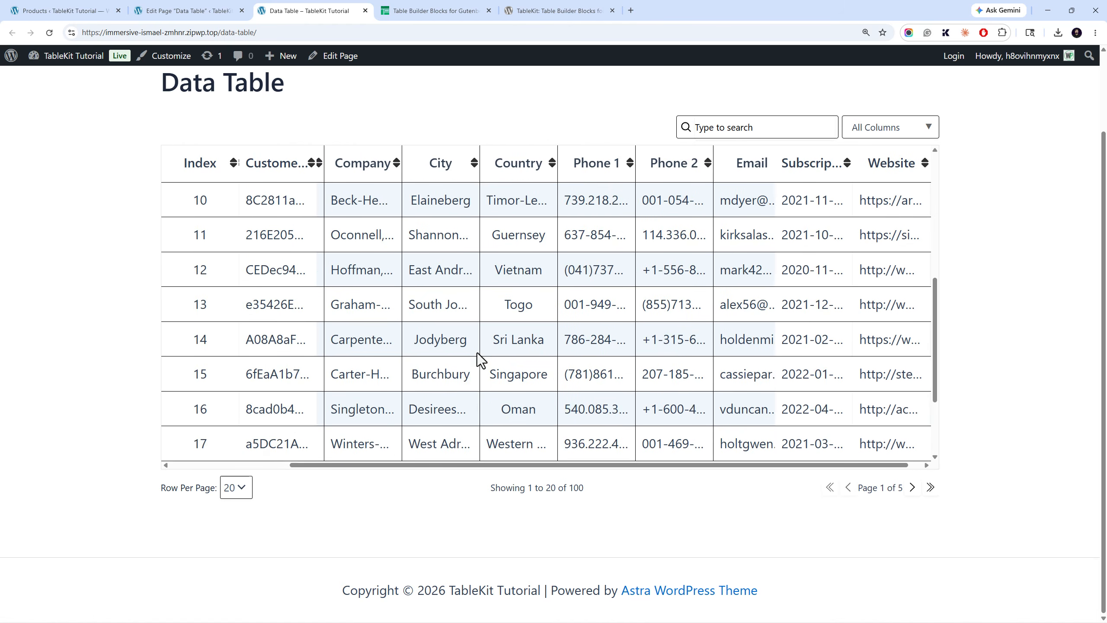
pyautogui.scroll(-3, 477, 354)
pyautogui.scroll(12, 477, 353)
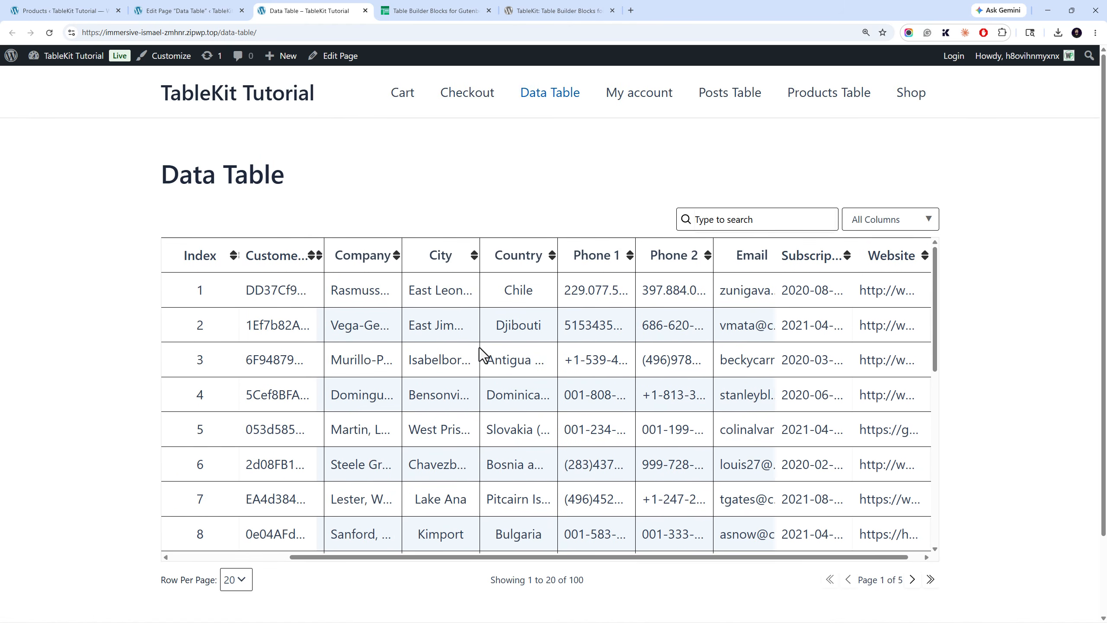
pyautogui.scroll(-3, 479, 348)
pyautogui.scroll(-2, 490, 345)
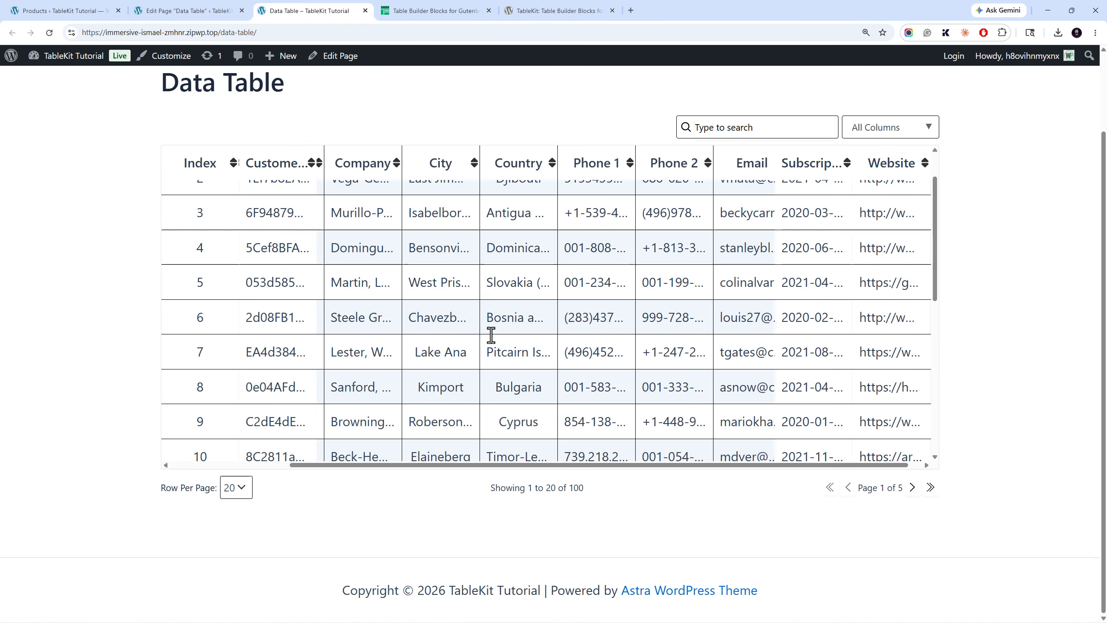
pyautogui.scroll(-5, 491, 335)
pyautogui.scroll(5, 492, 340)
pyautogui.moveTo(513, 465); pyautogui.dragTo(405, 447)
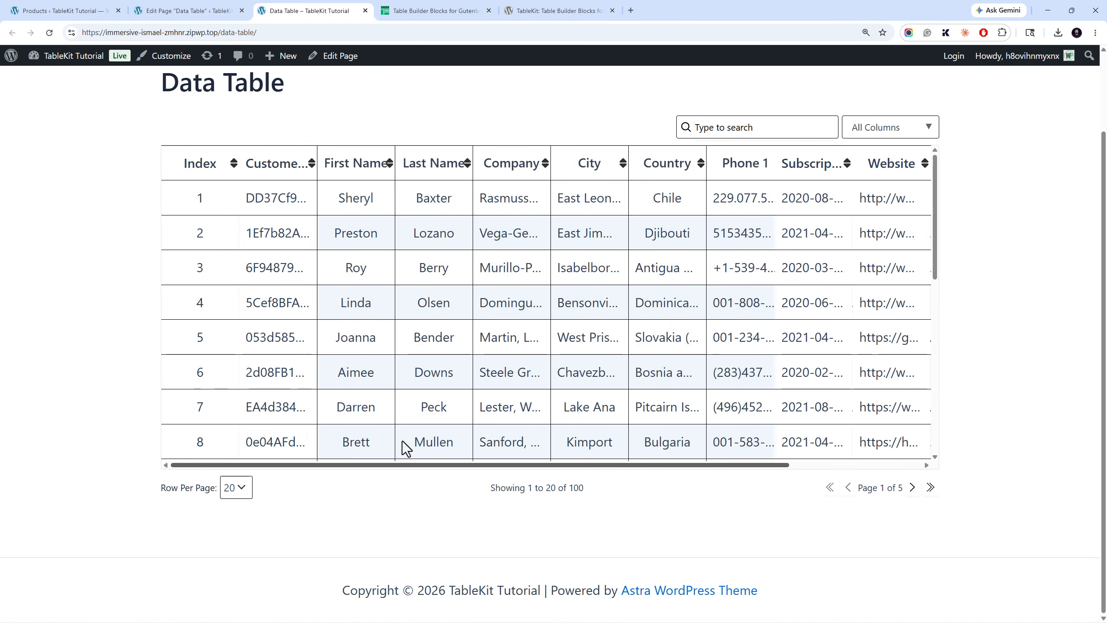
pyautogui.hscroll(3, 501, 436)
pyautogui.hscroll(-3, 445, 415)
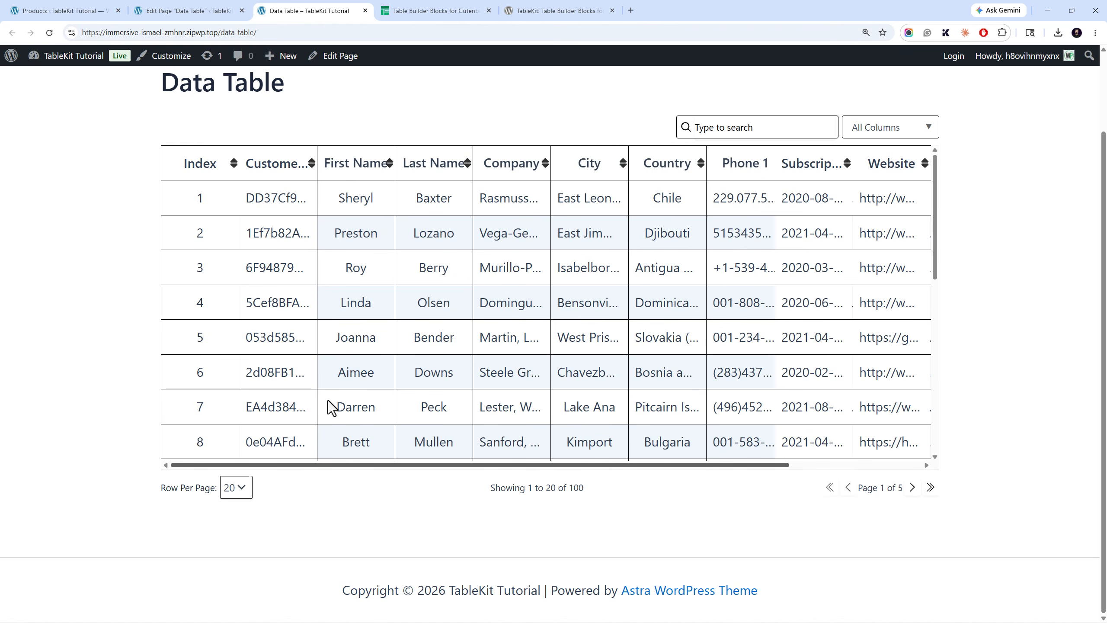
pyautogui.scroll(2, 464, 188)
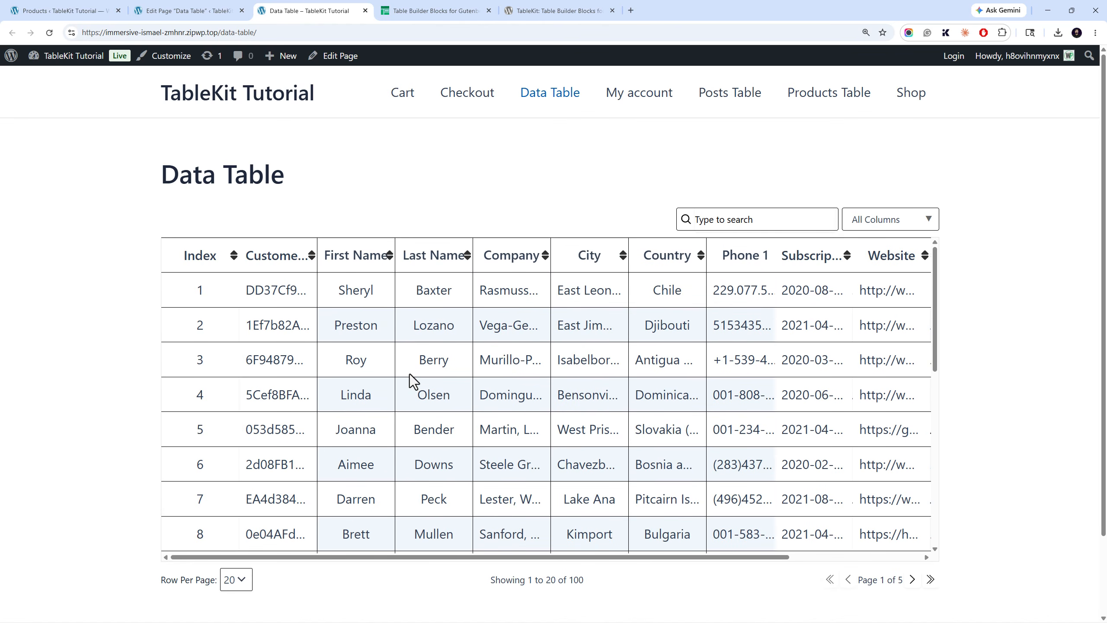
pyautogui.moveTo(460, 559); pyautogui.dragTo(535, 540)
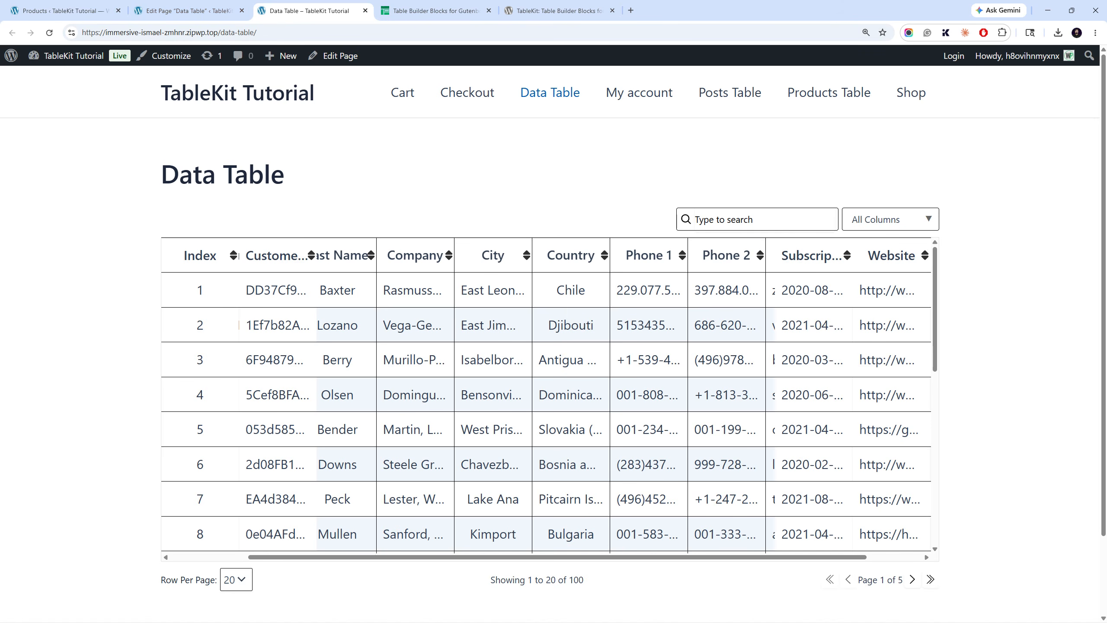
# - Return to the Data Table editor and turn off Enable Freeze for the table
pyautogui.click(187, 10)
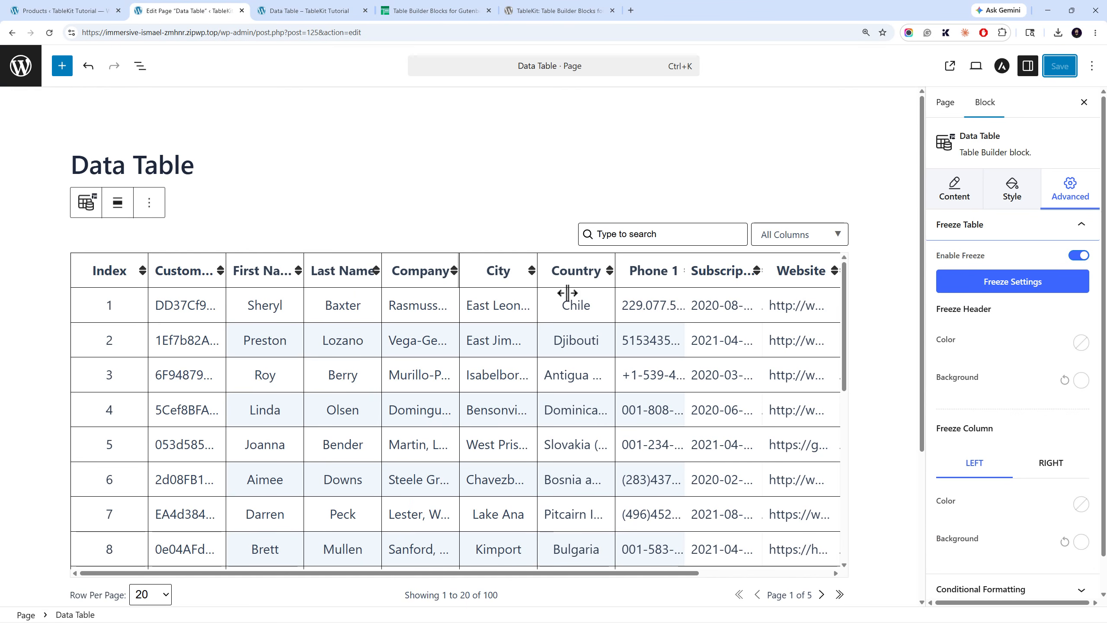
pyautogui.click(1077, 258)
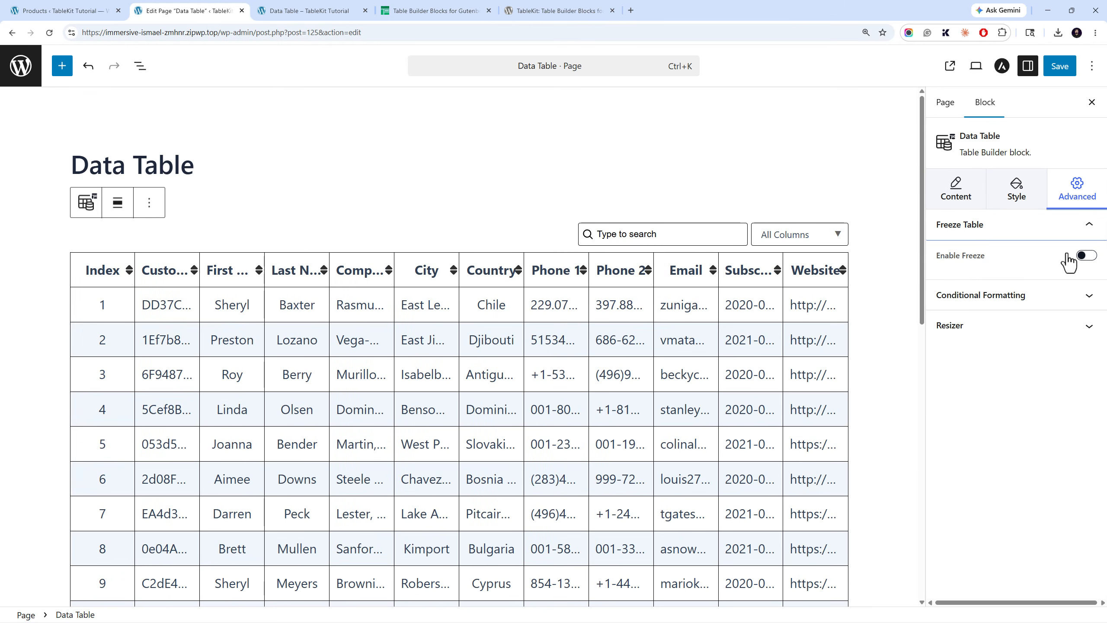
pyautogui.scroll(-3, 615, 283)
pyautogui.scroll(3, 617, 281)
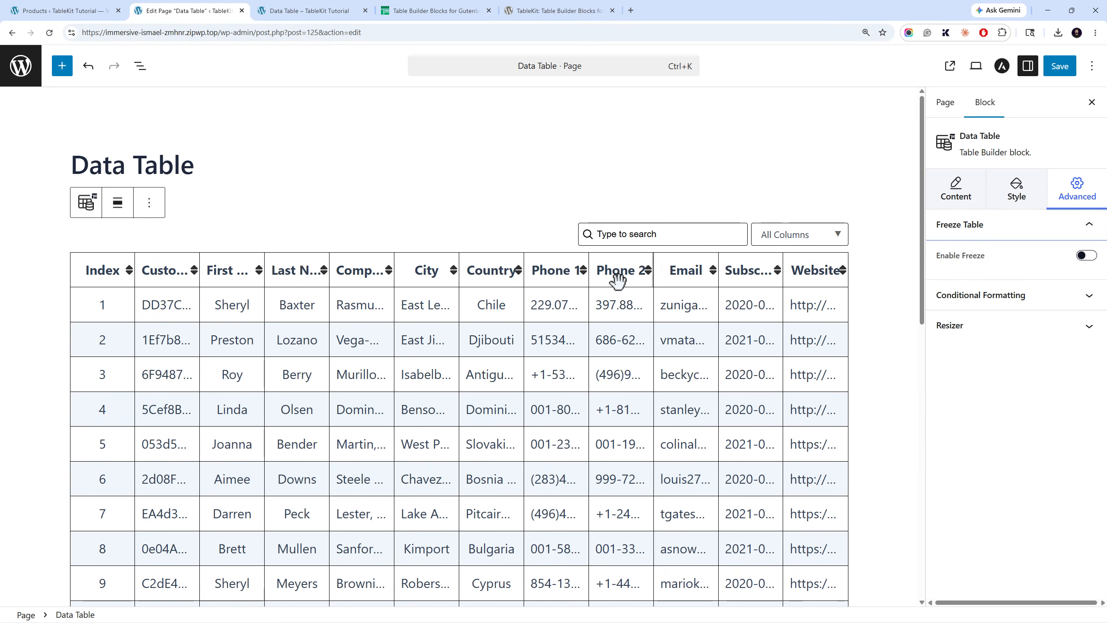
pyautogui.scroll(-3, 747, 277)
# - Exclude the Website column from the Data Table
pyautogui.click(956, 188)
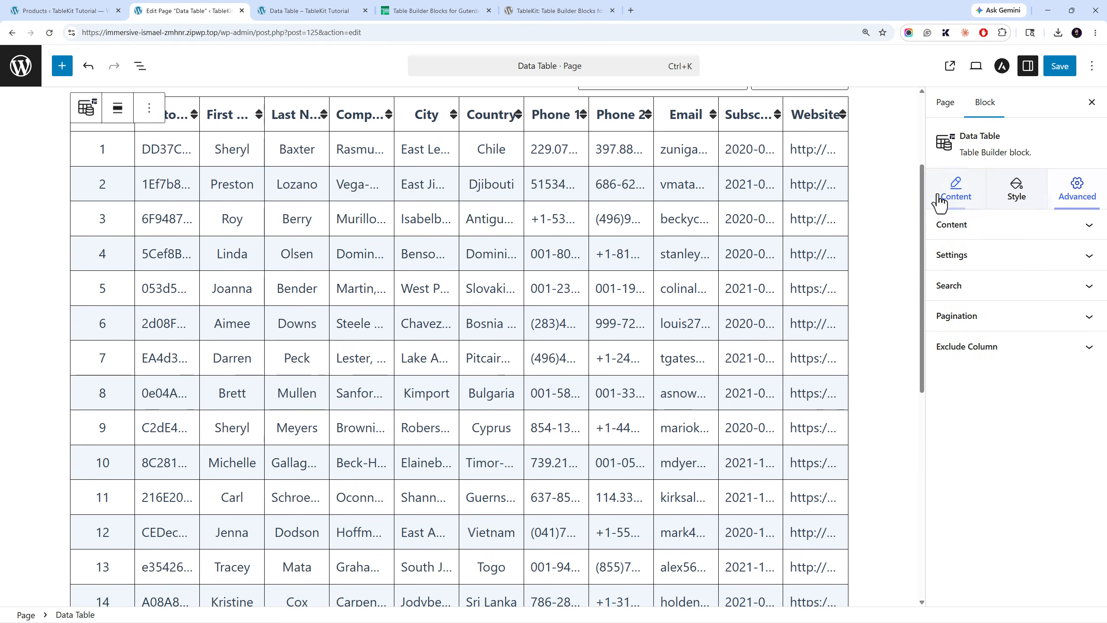
pyautogui.click(986, 258)
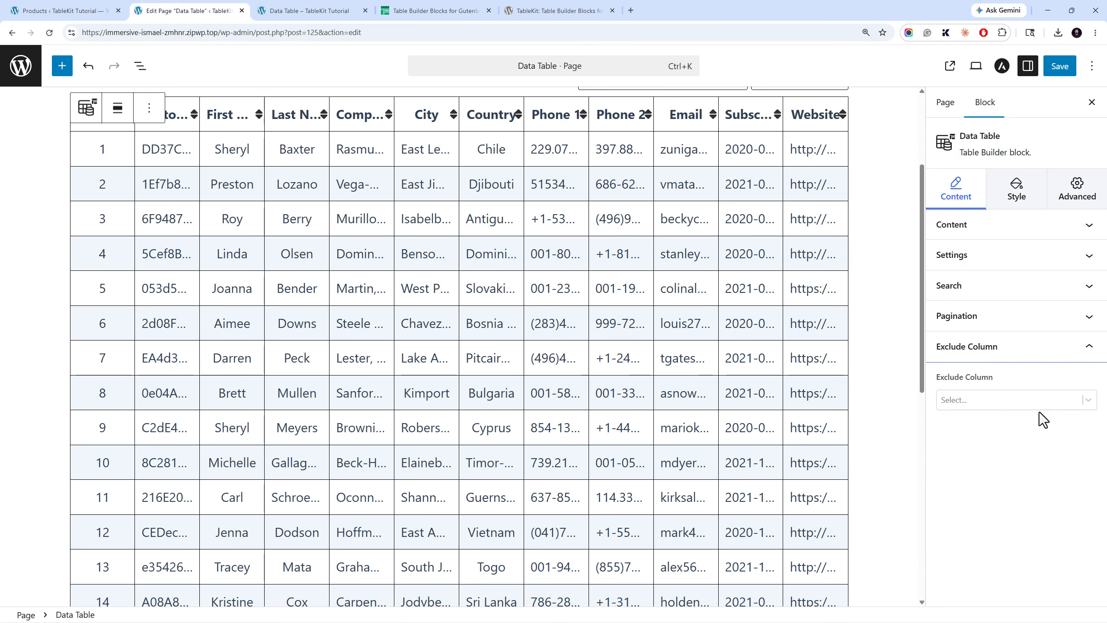
pyautogui.click(1032, 404)
pyautogui.scroll(-3, 1017, 475)
pyautogui.click(1015, 519)
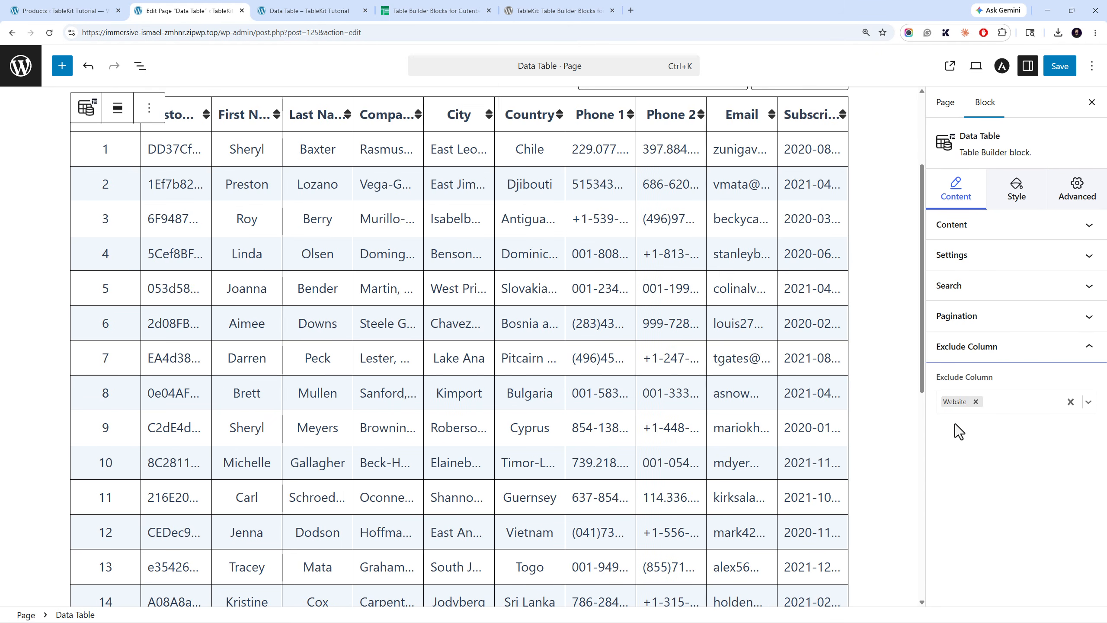
pyautogui.scroll(3, 881, 375)
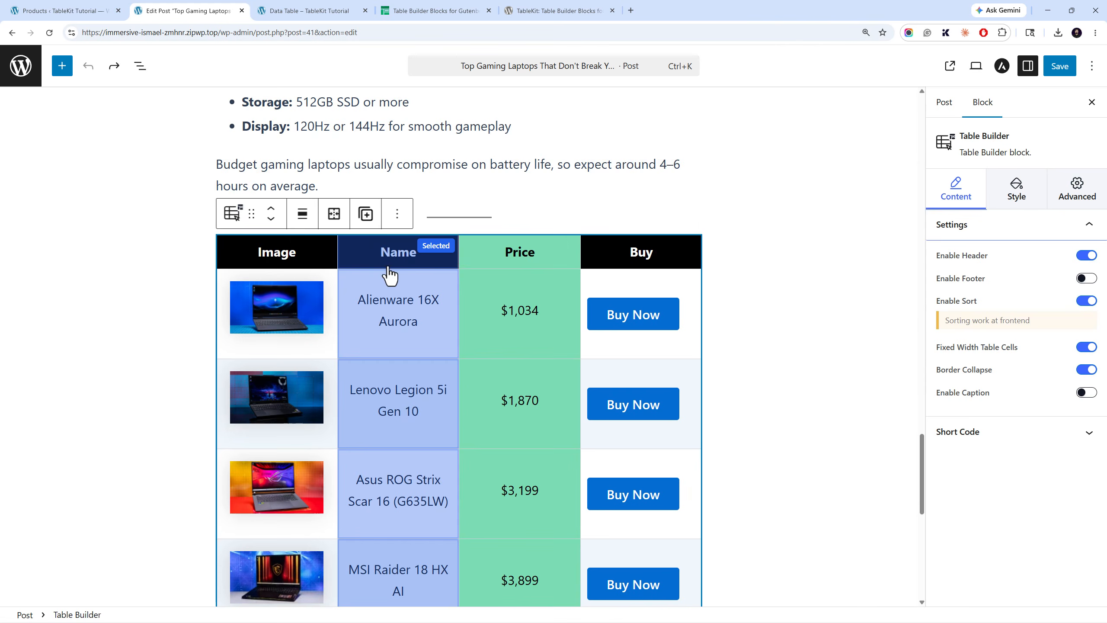
# - Merge the Name and Price header cells of the gaming laptops table
pyautogui.scroll(3, 389, 274)
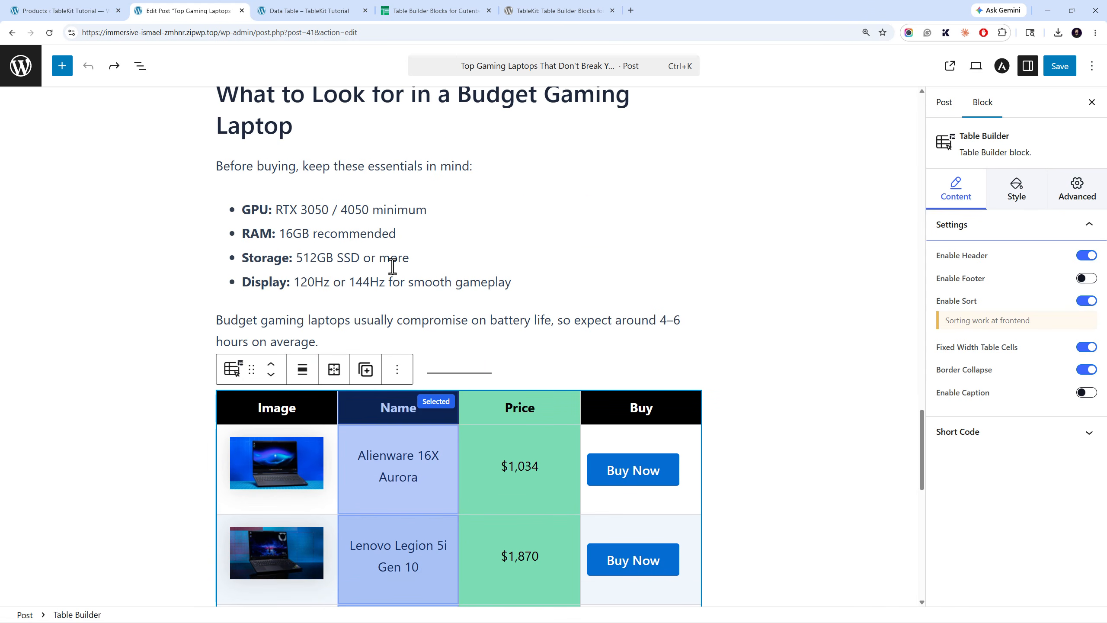
pyautogui.scroll(-3, 392, 266)
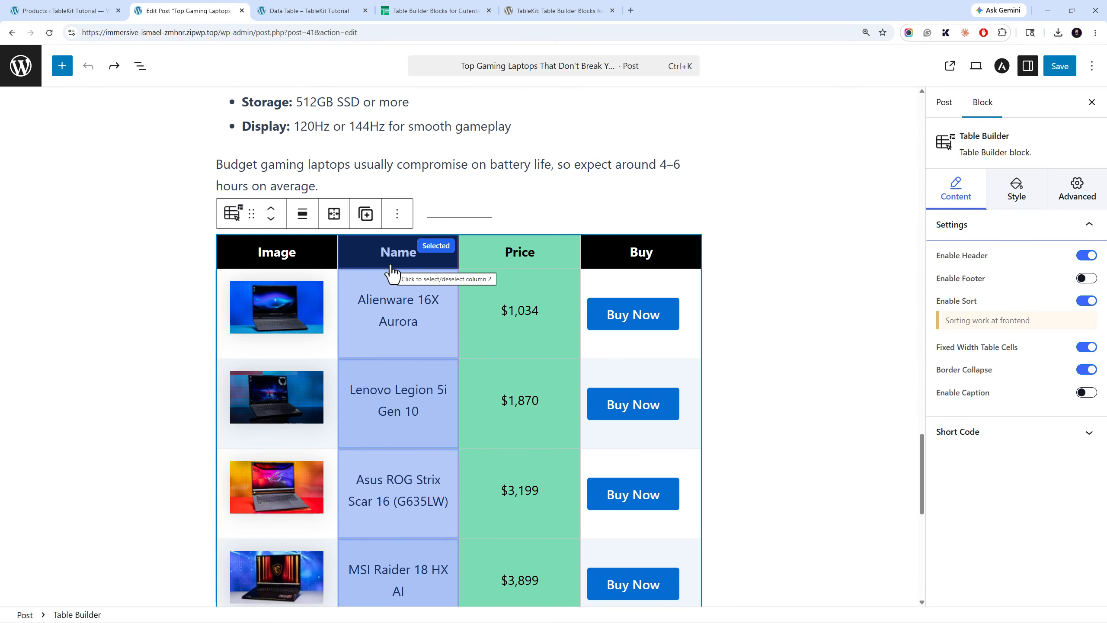
pyautogui.click(371, 257)
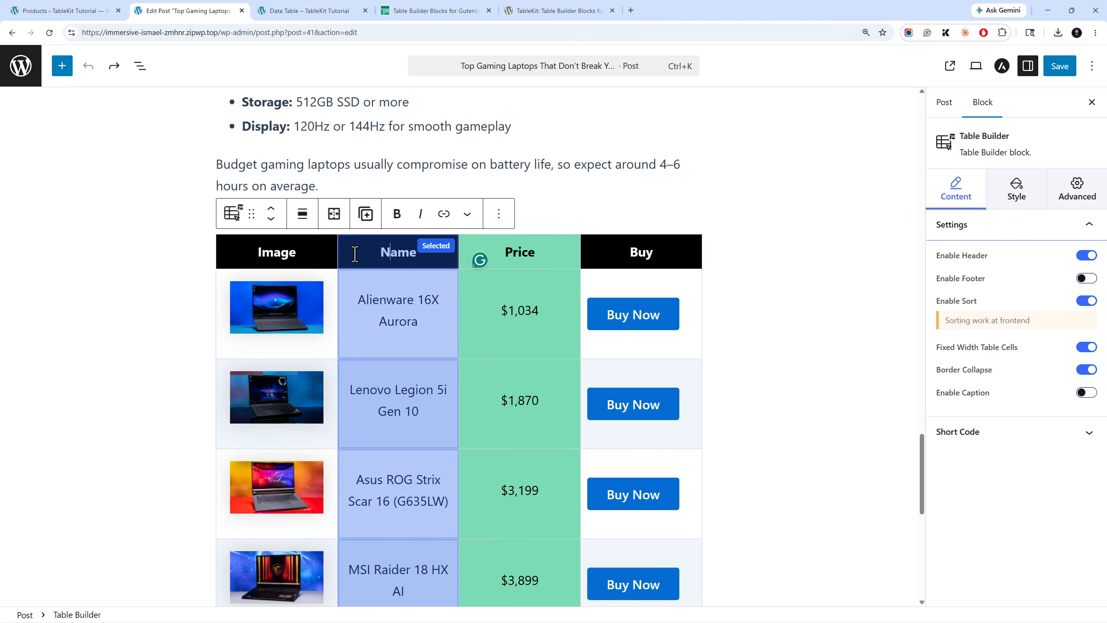
pyautogui.click(334, 215)
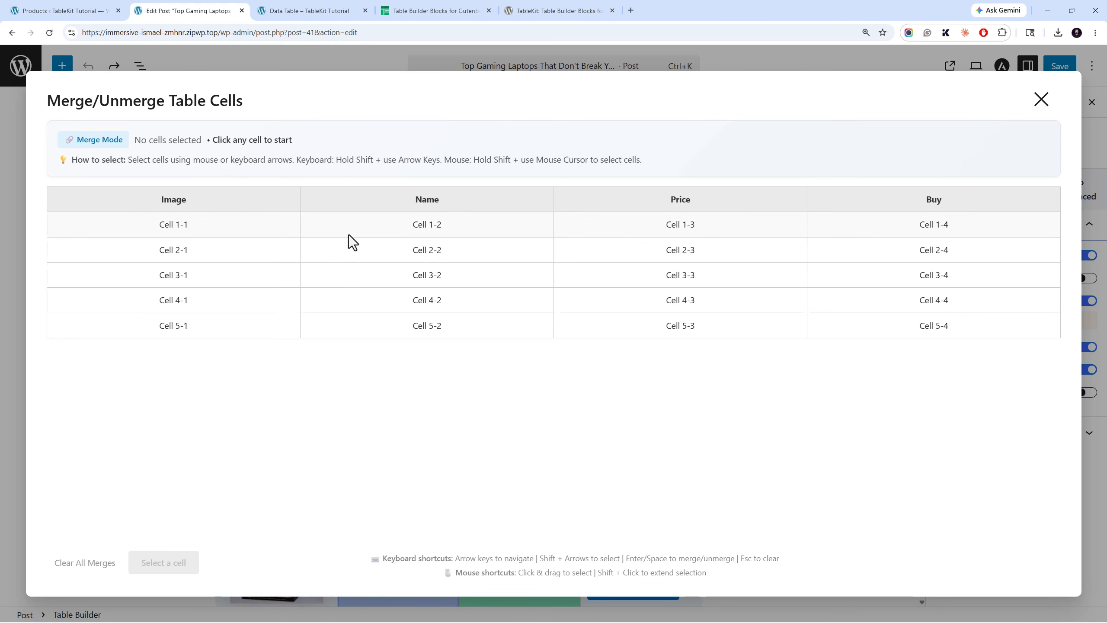
pyautogui.click(404, 206)
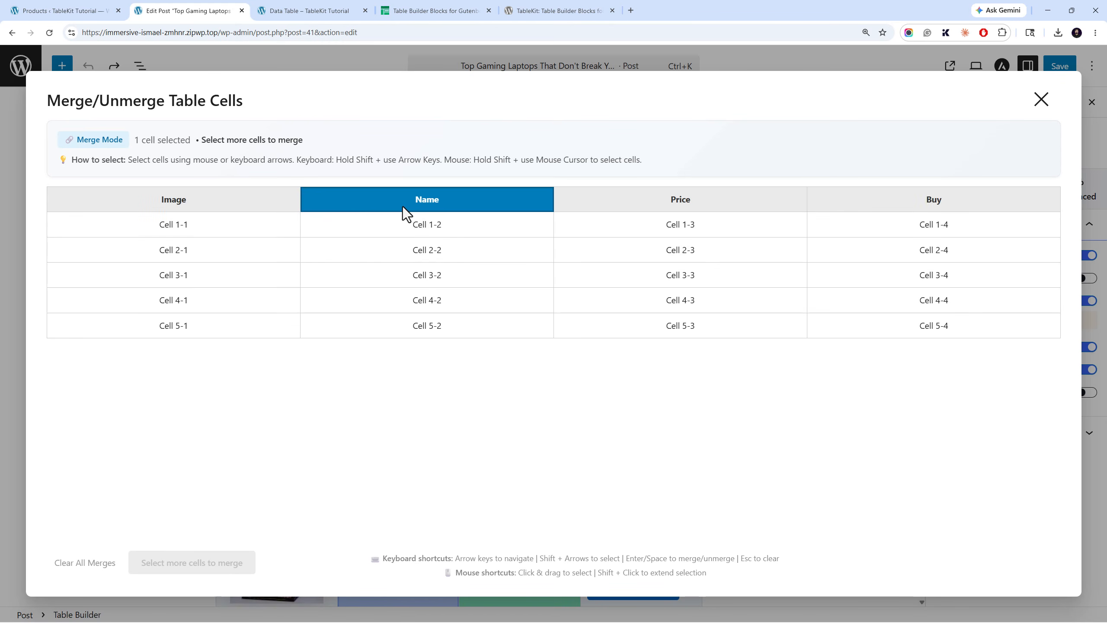
pyautogui.keyDown('shift'); pyautogui.click(606, 204); pyautogui.keyUp('shift')
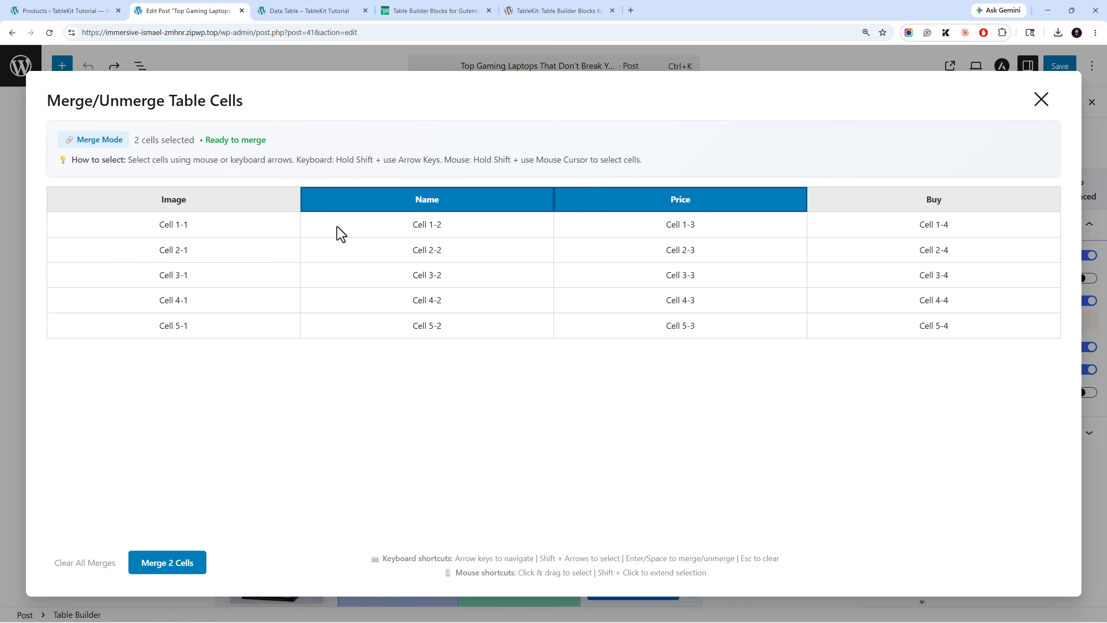
pyautogui.click(196, 564)
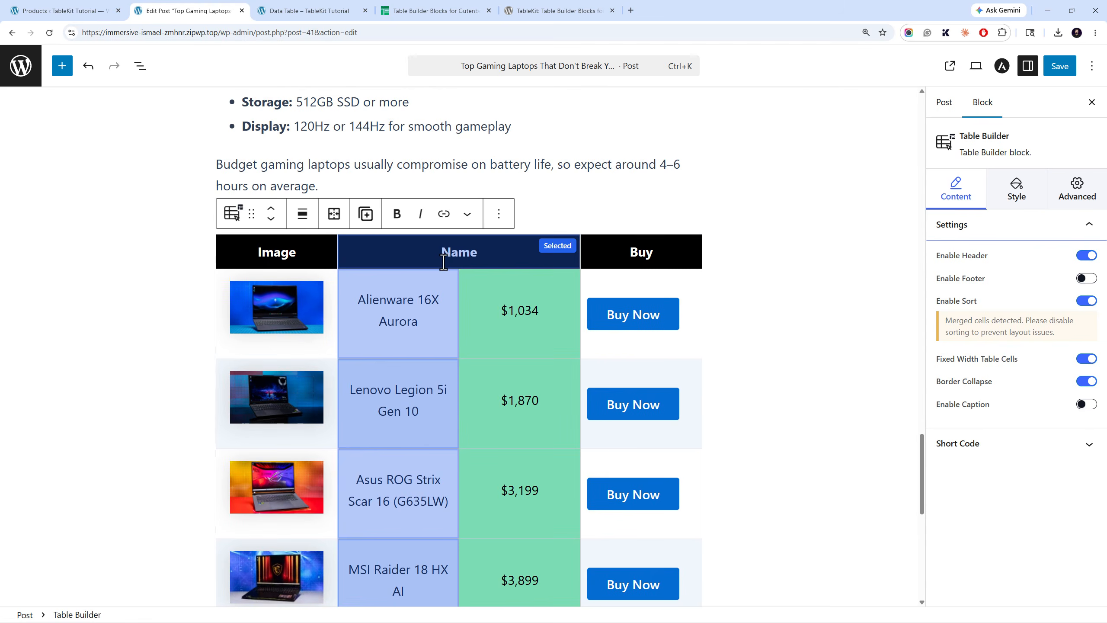
# - Change the merged header cell's text to "Name & Price"
pyautogui.doubleClick(455, 257)
pyautogui.click(482, 253)
pyautogui.write('&')
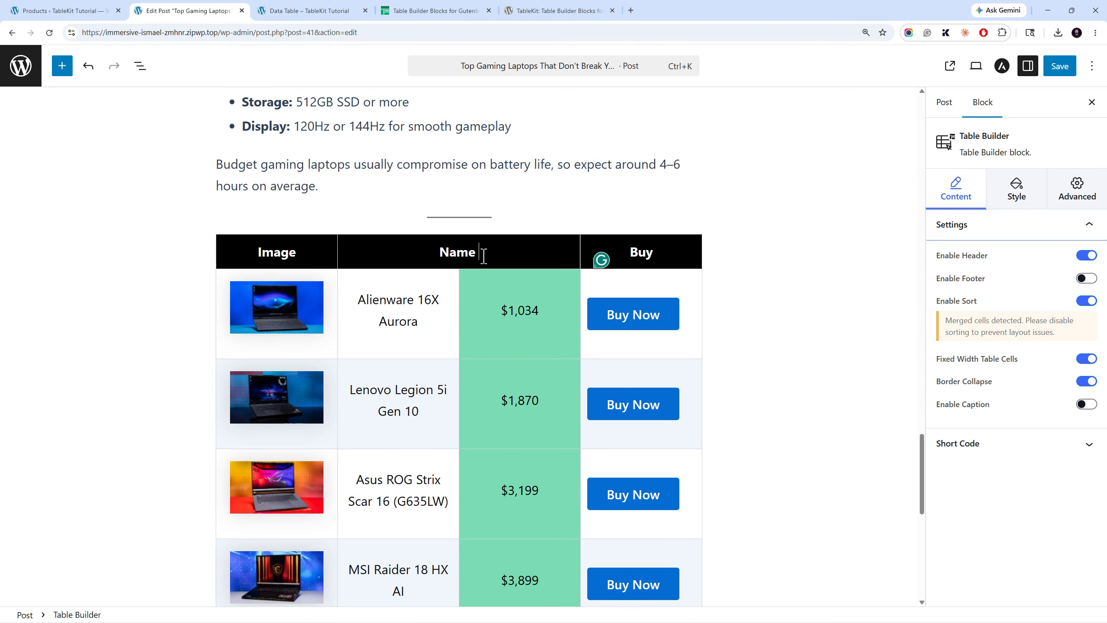
pyautogui.write(' Price')
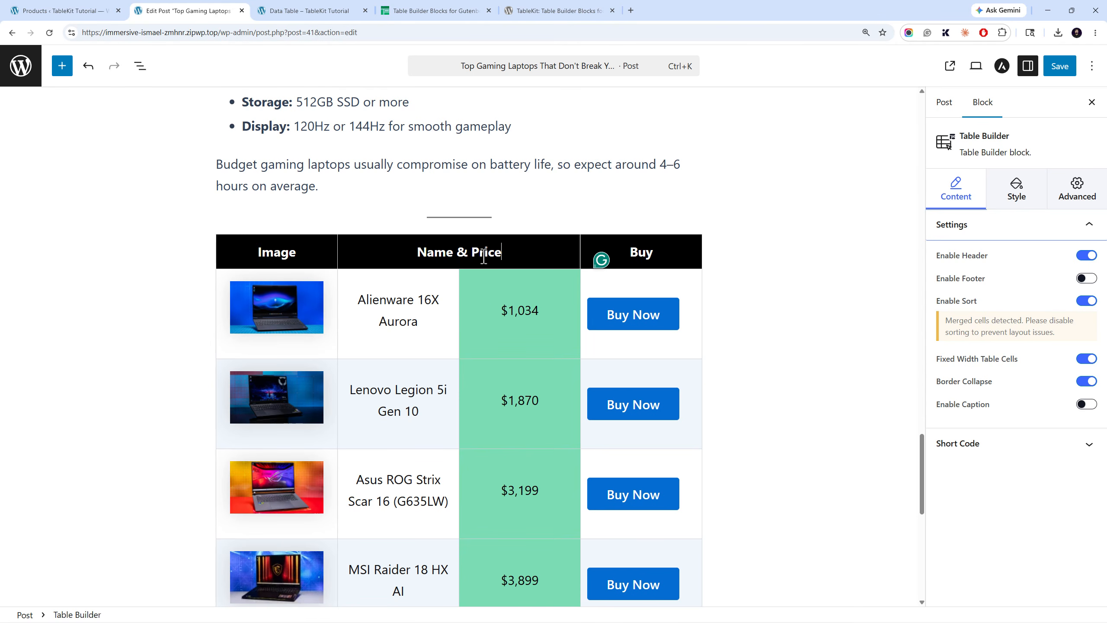
# - Merge the name and price cells of the Alienware 16X Aurora row, Cell 1-2 and Cell 1-3
pyautogui.click(436, 319)
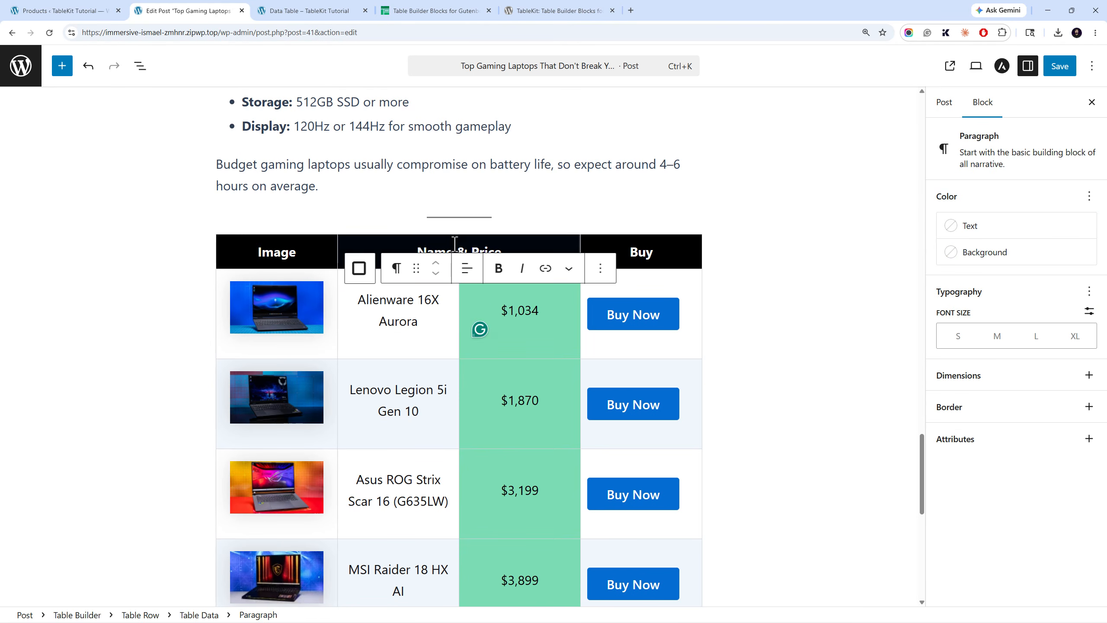
pyautogui.click(431, 298)
pyautogui.click(370, 237)
pyautogui.click(333, 213)
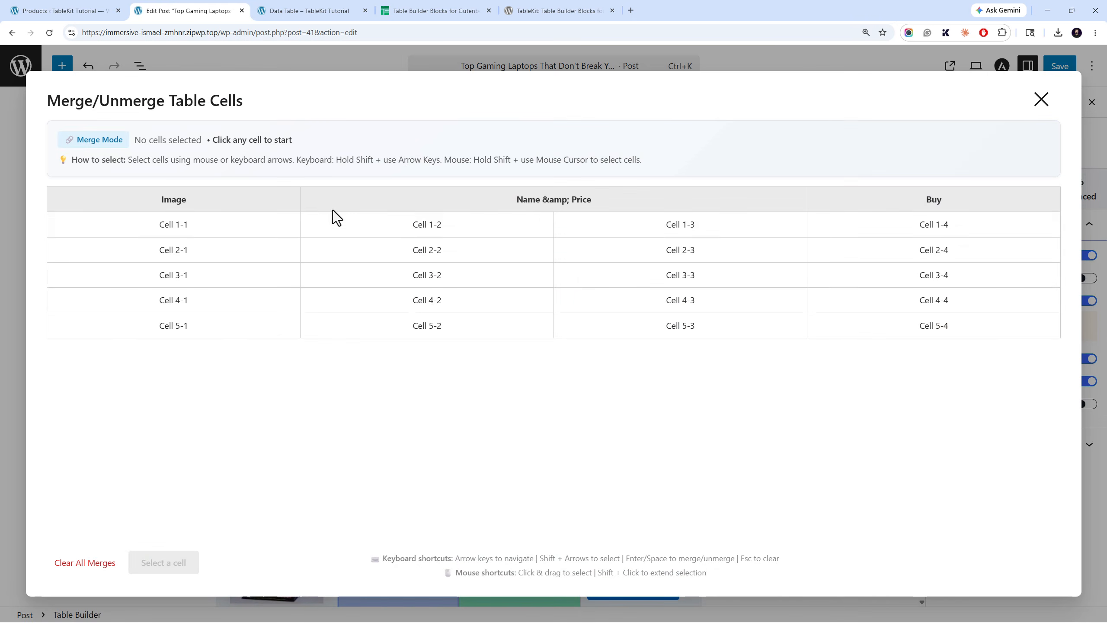
pyautogui.click(400, 222)
pyautogui.keyDown('shift'); pyautogui.click(619, 226); pyautogui.keyUp('shift')
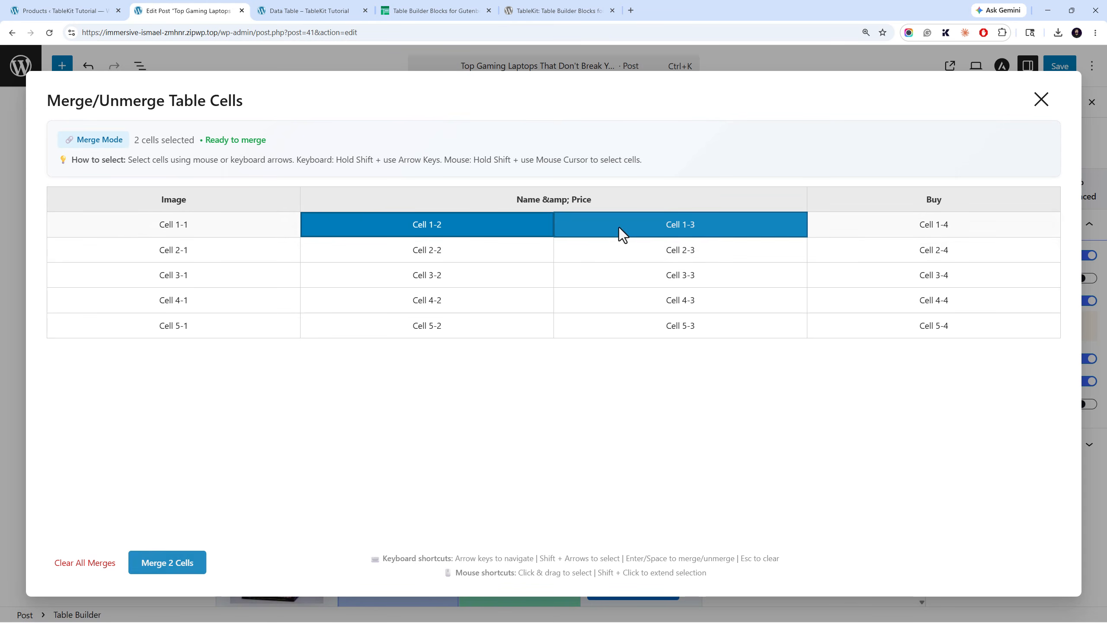
pyautogui.click(167, 563)
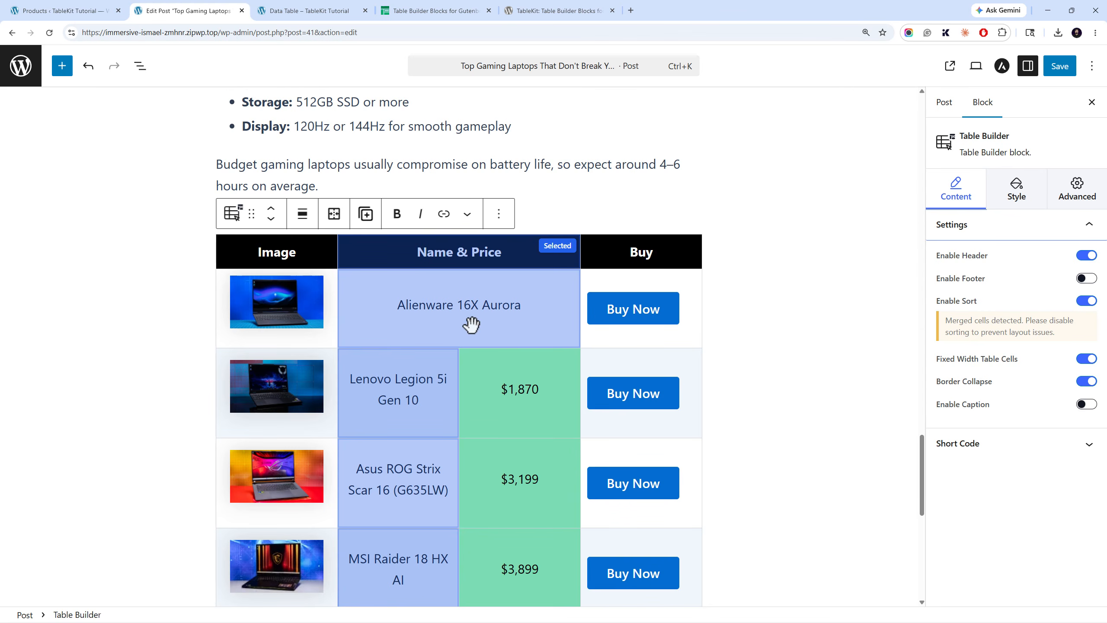
pyautogui.click(503, 322)
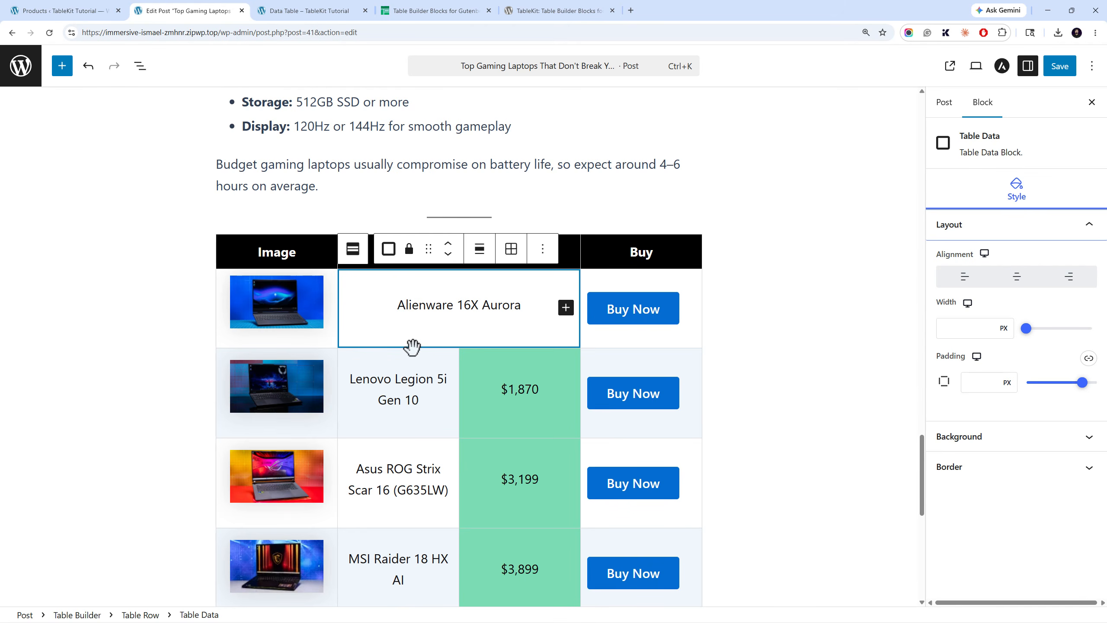
pyautogui.click(392, 415)
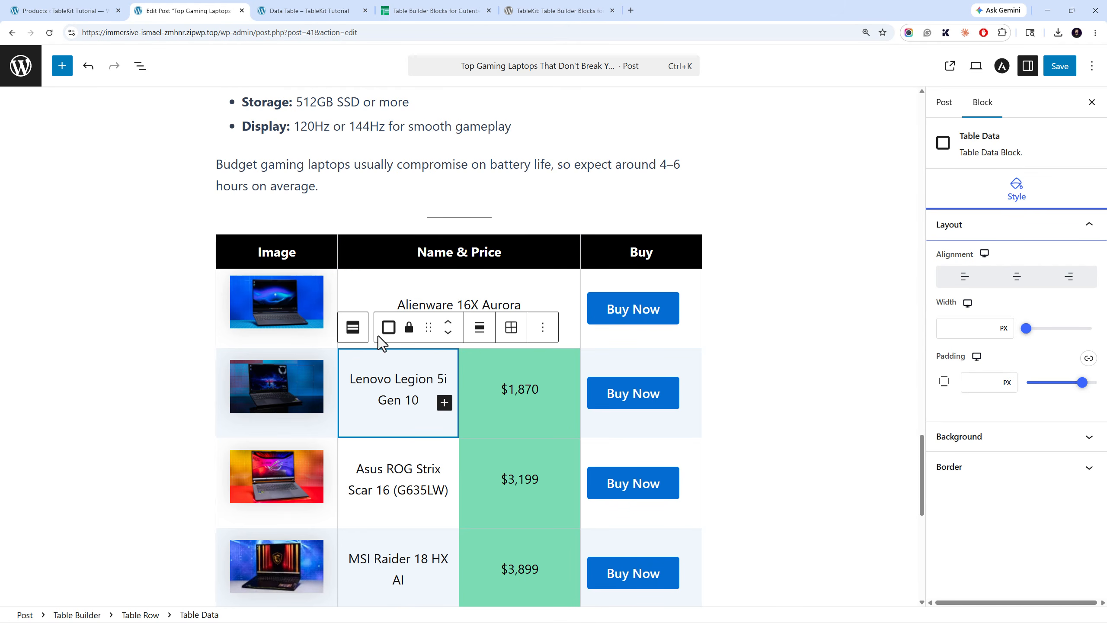
# - Clear all merged cells in the gaming laptops table and close the merge dialog
pyautogui.click(353, 256)
pyautogui.click(334, 214)
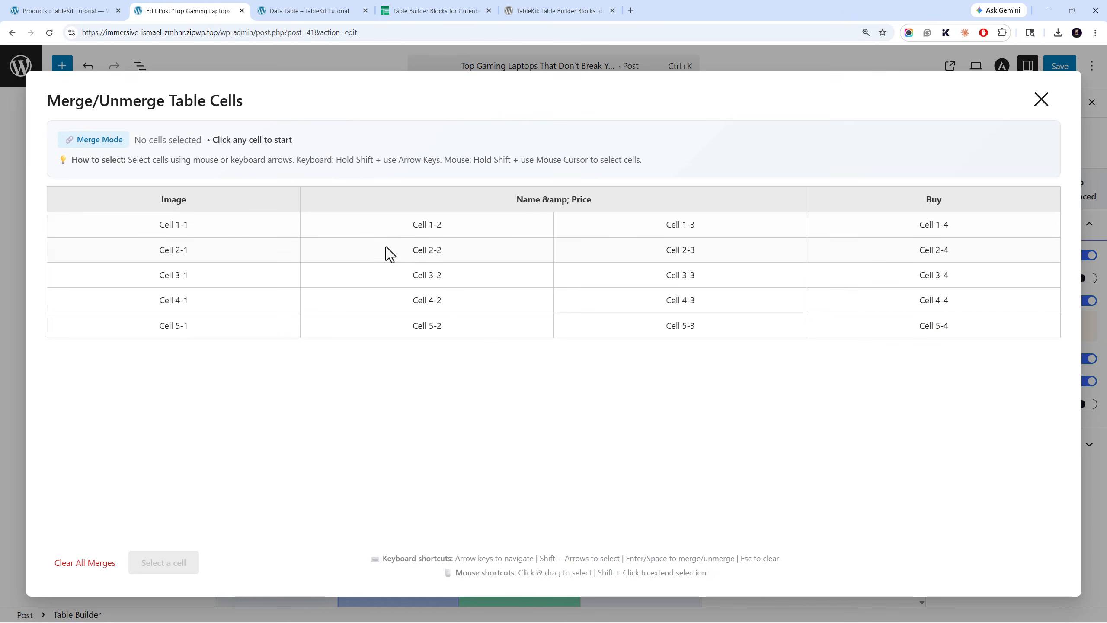
pyautogui.click(443, 248)
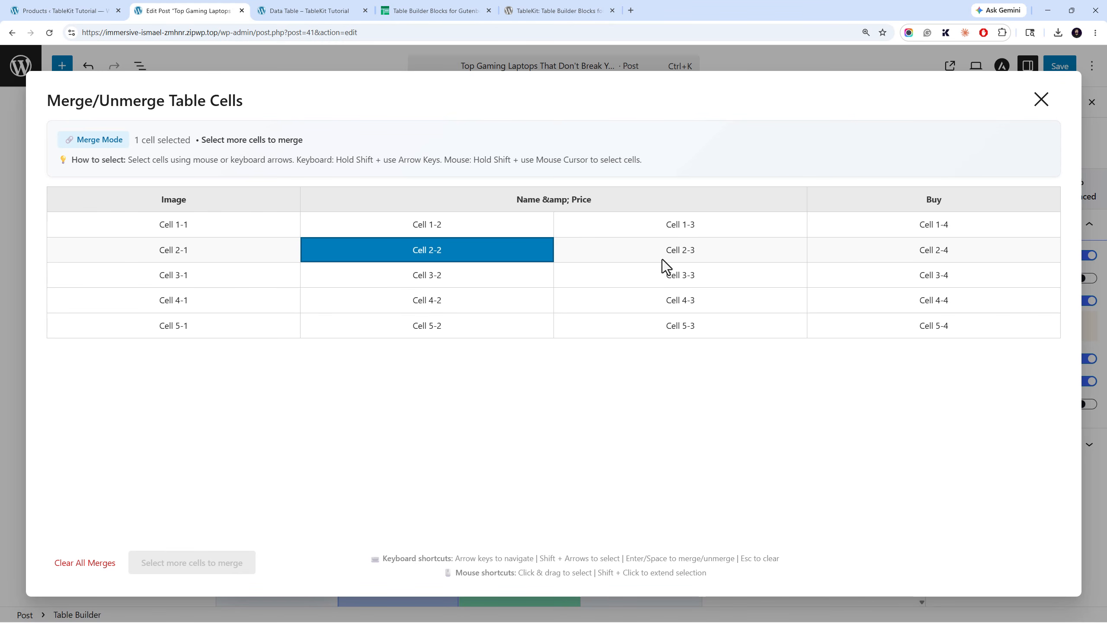
pyautogui.click(87, 563)
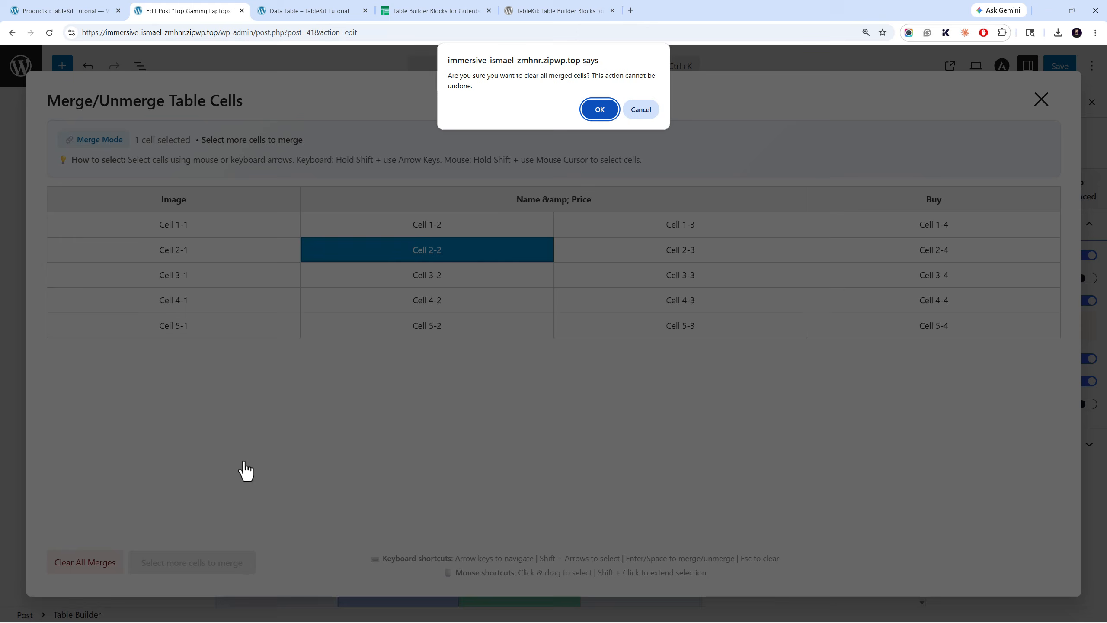
pyautogui.click(600, 112)
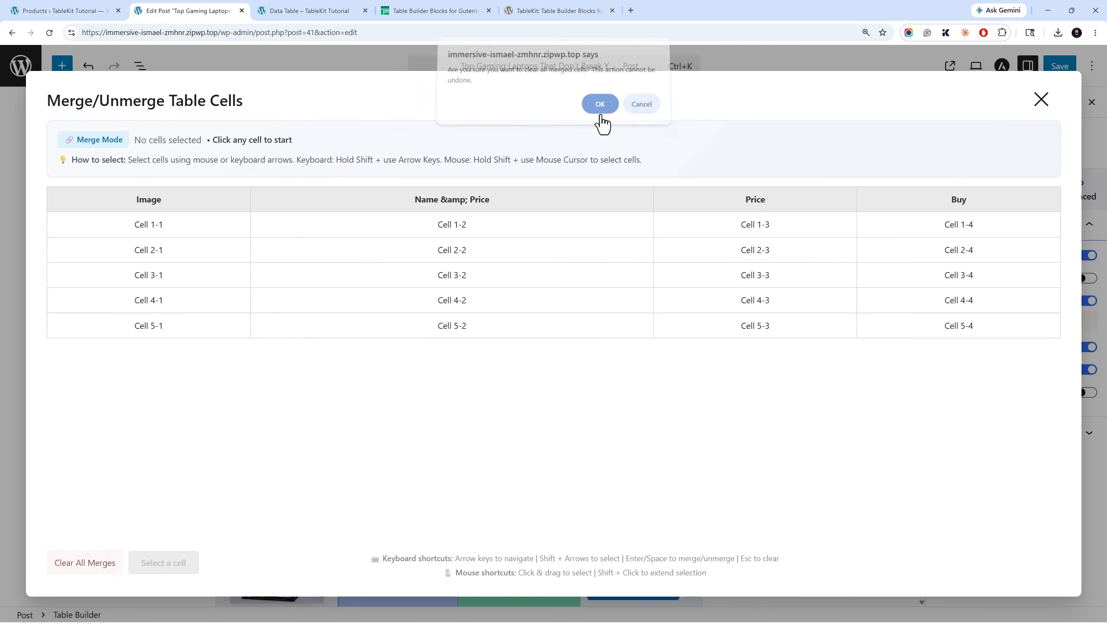
pyautogui.click(1042, 100)
pyautogui.click(449, 317)
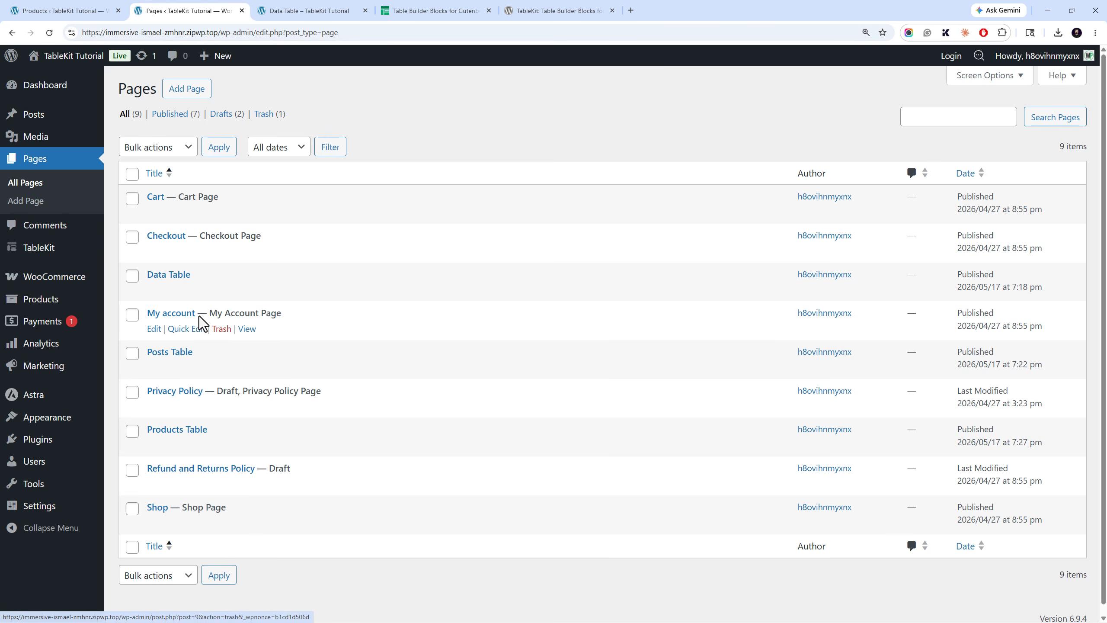
# - Open the Data Table page for editing and exclude the Company column from its table
pyautogui.click(154, 290)
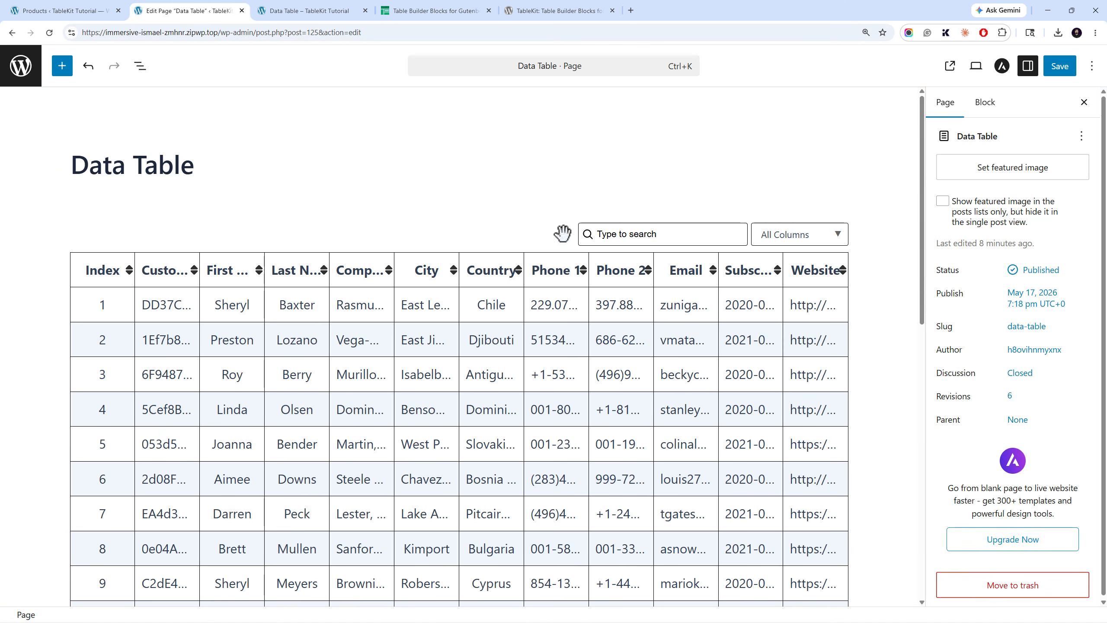
pyautogui.click(678, 267)
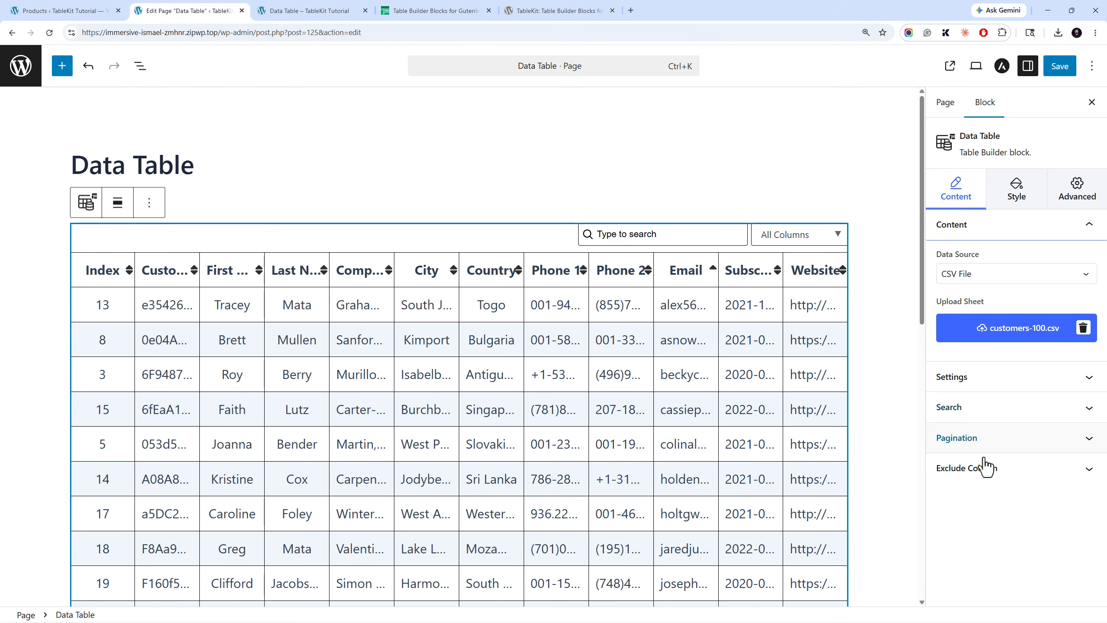
pyautogui.click(976, 476)
pyautogui.click(984, 408)
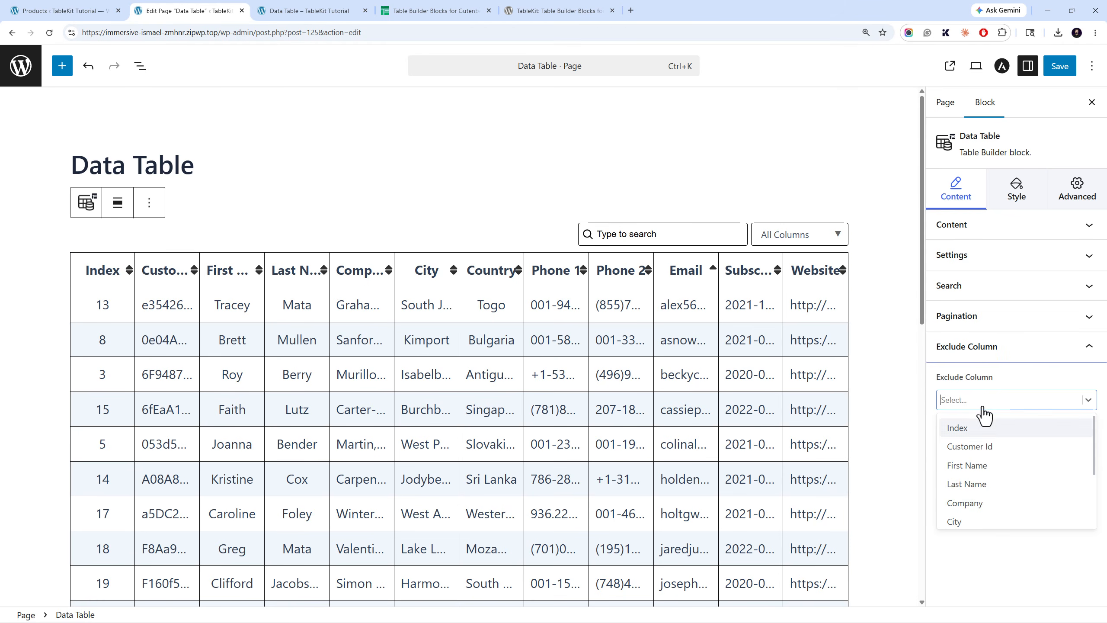
pyautogui.click(992, 496)
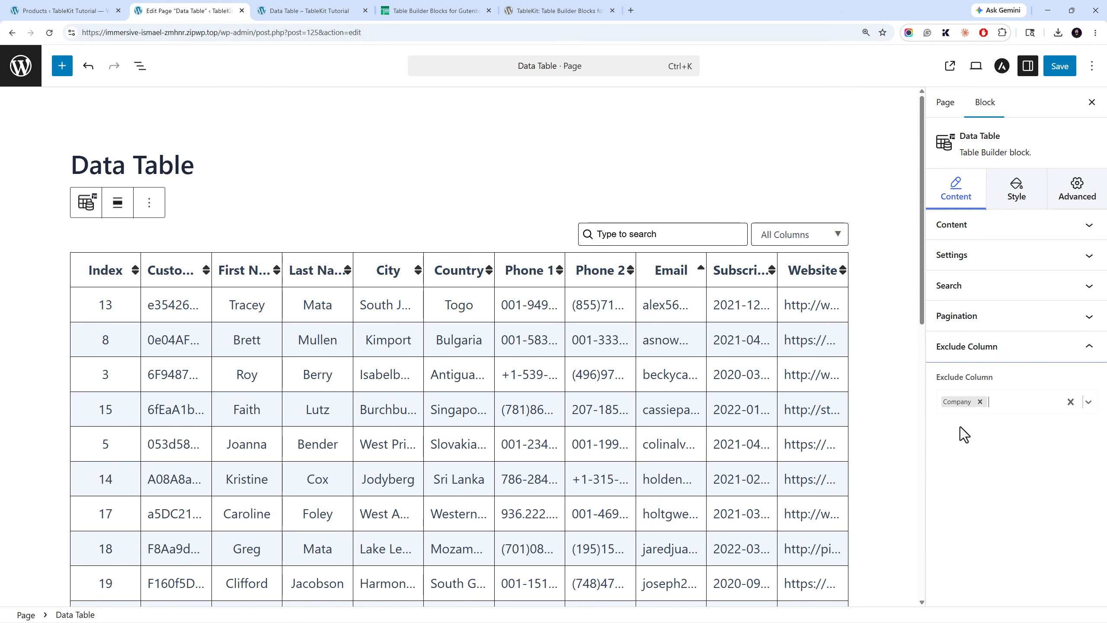
# - Replace the excluded Company column with the Website column and save the page
pyautogui.click(978, 401)
pyautogui.click(981, 409)
pyautogui.scroll(-3, 980, 440)
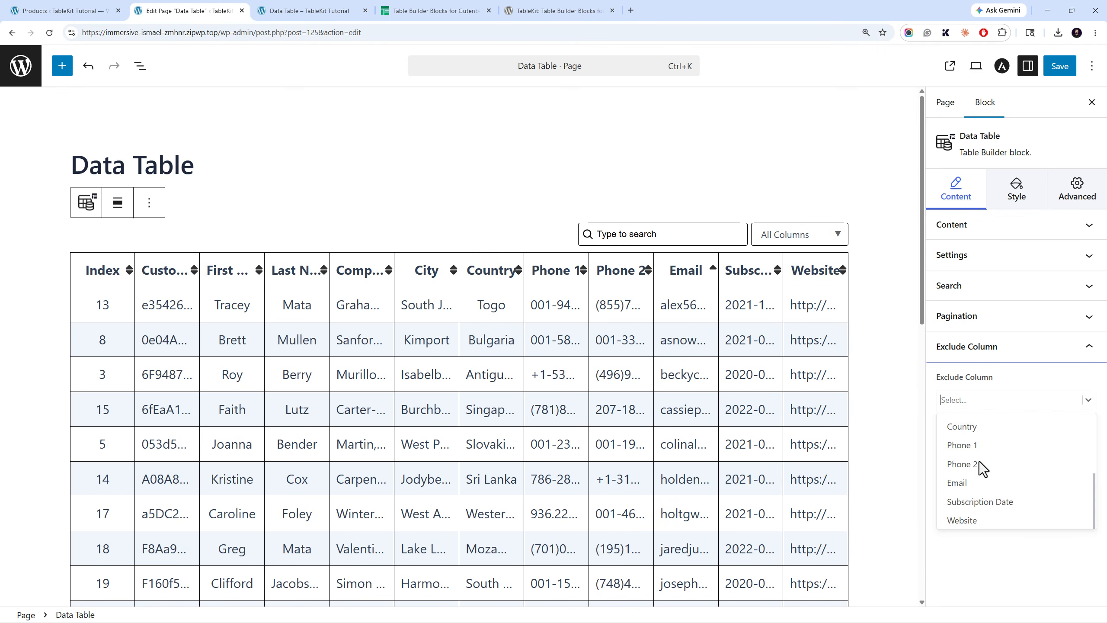
pyautogui.click(978, 519)
pyautogui.click(1057, 68)
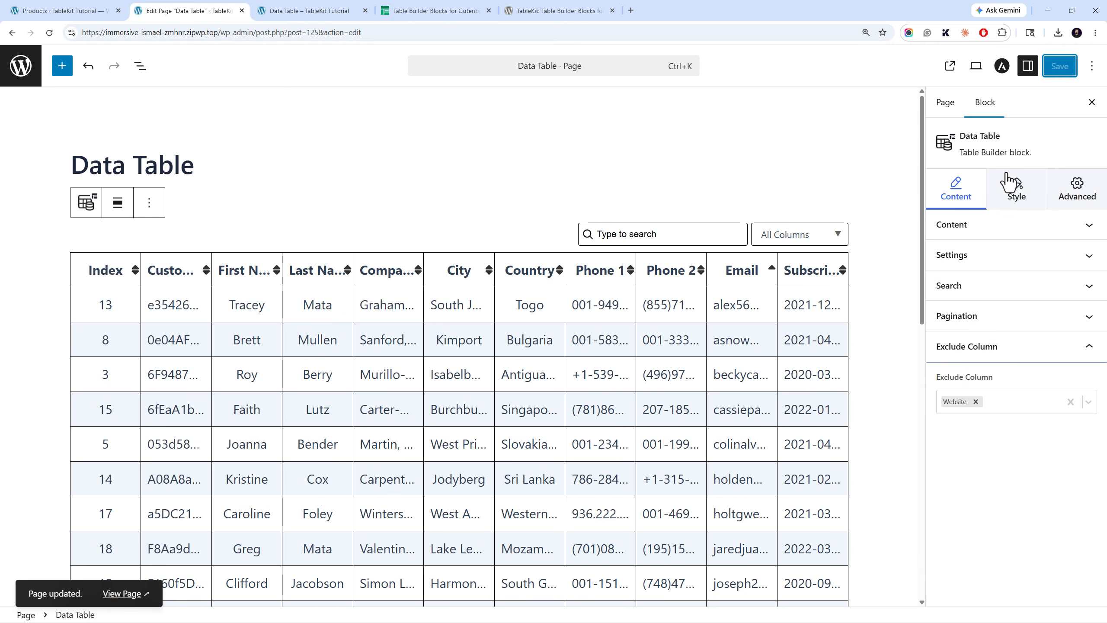
# - Also exclude the Customer Id column from the Data Table and save the page
pyautogui.click(1076, 195)
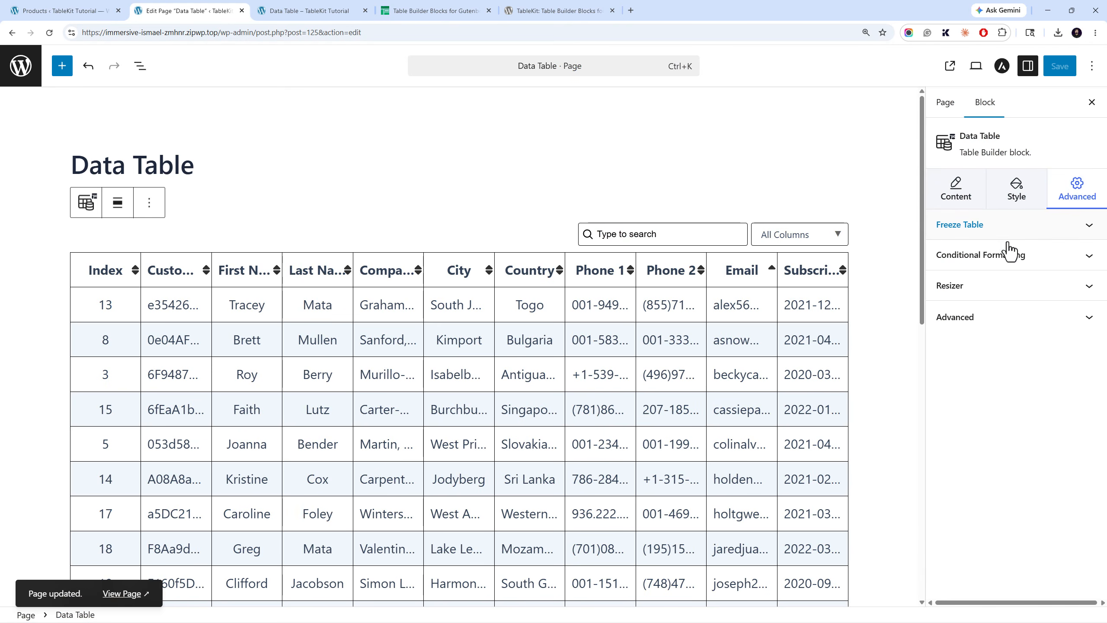
pyautogui.click(1003, 266)
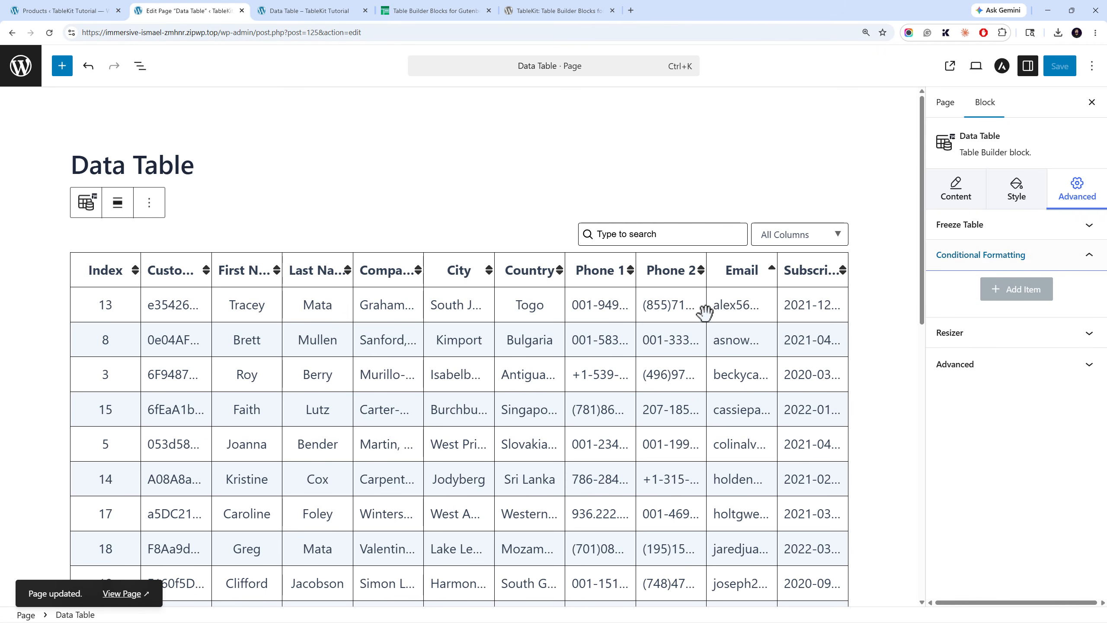
pyautogui.click(955, 189)
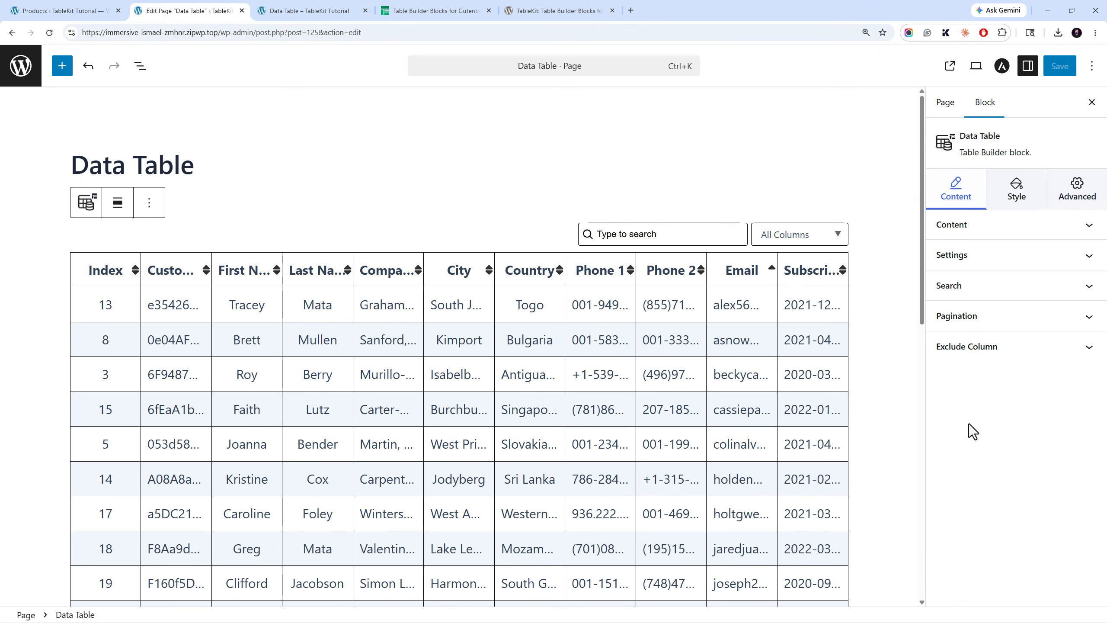
pyautogui.click(976, 346)
pyautogui.click(1004, 408)
pyautogui.click(1004, 450)
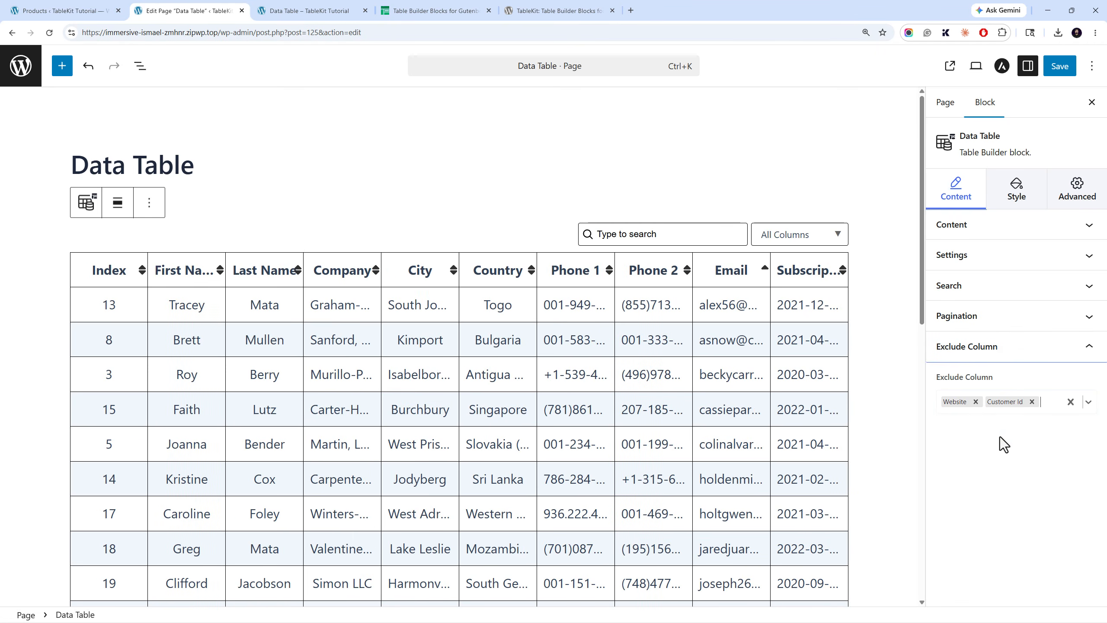
pyautogui.click(1054, 68)
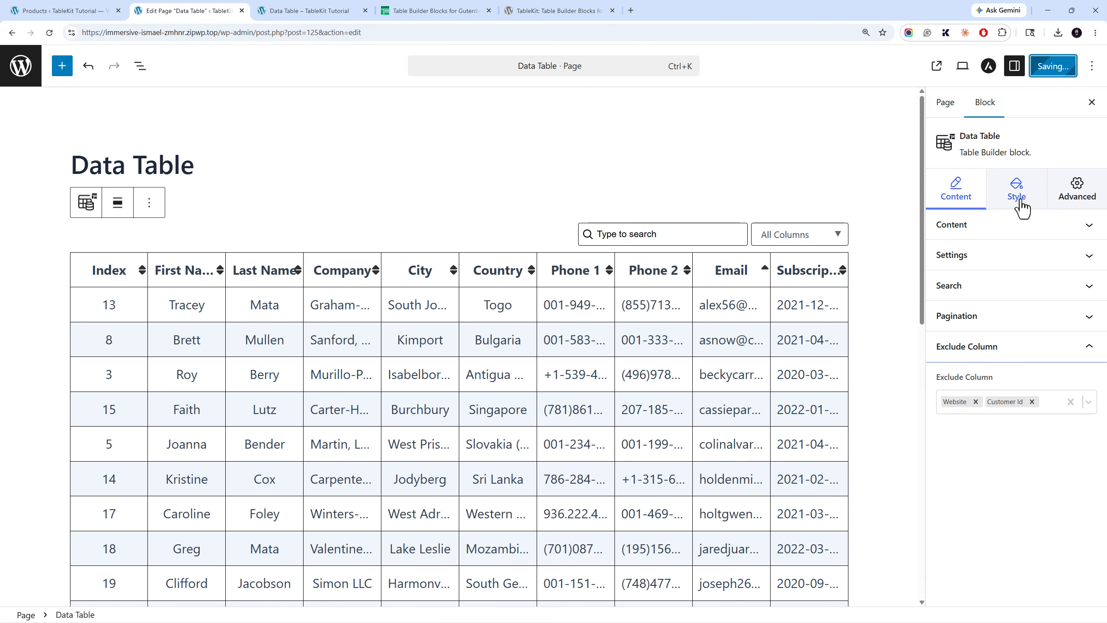
# - Add a conditional formatting rule to the Data Table and expand its settings
pyautogui.click(1061, 204)
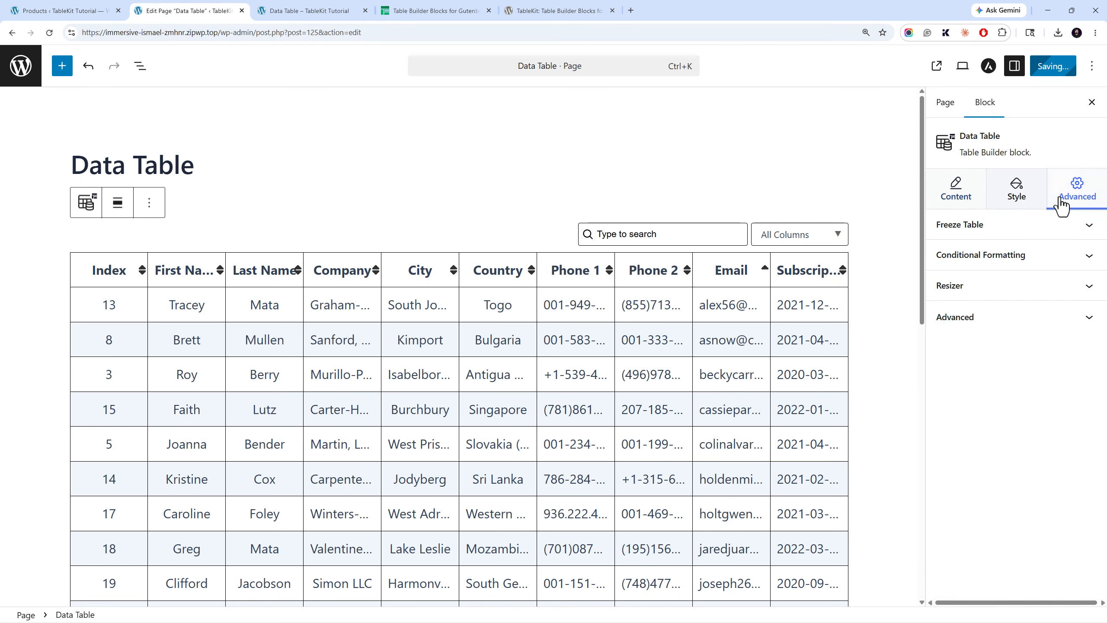
pyautogui.click(967, 261)
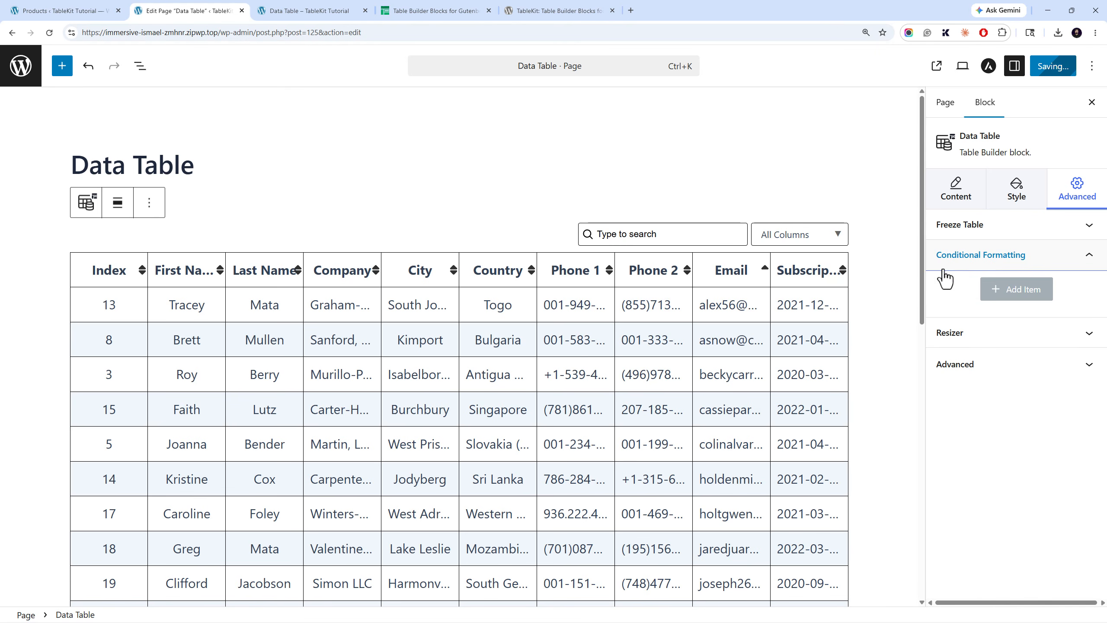
pyautogui.click(1006, 296)
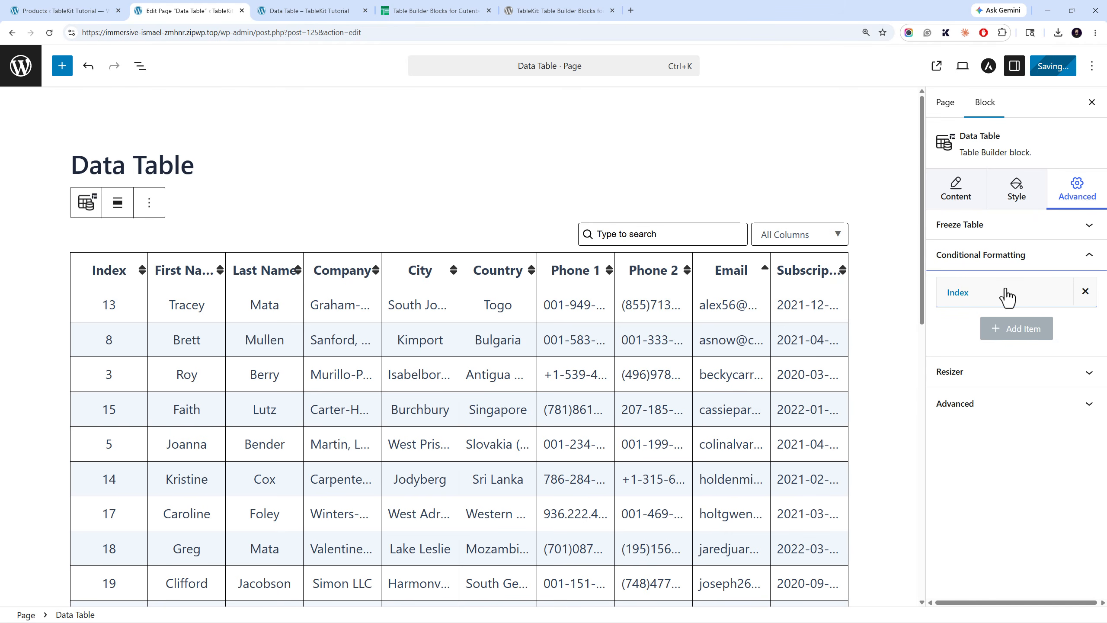
pyautogui.click(1006, 296)
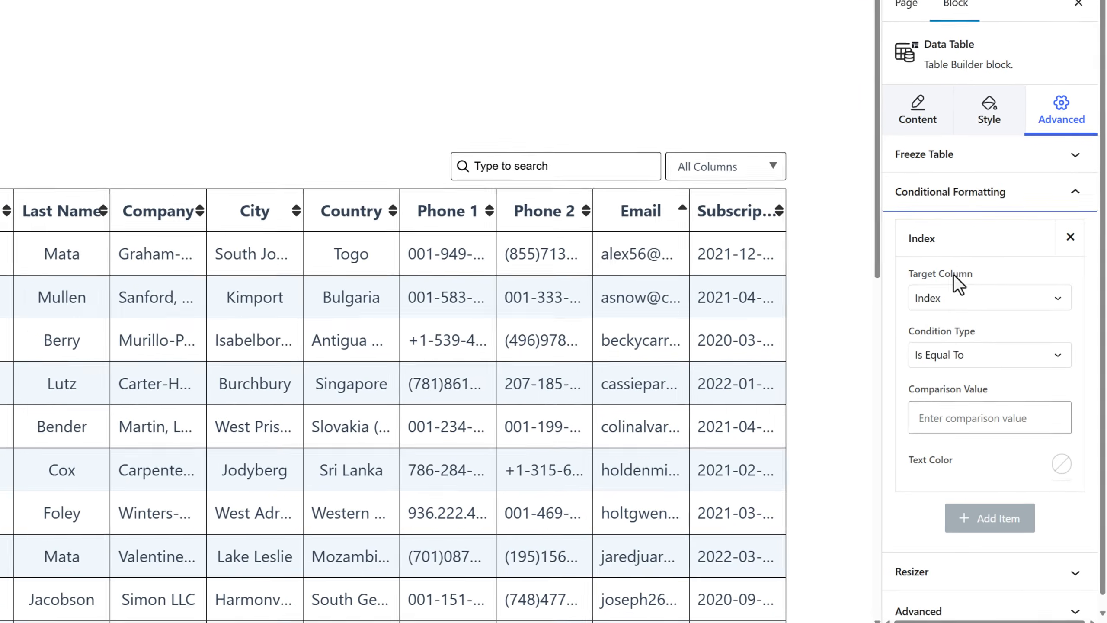
# - Set the rule to target the Index column with the condition Is Equal To and the comparison value 15
pyautogui.click(981, 343)
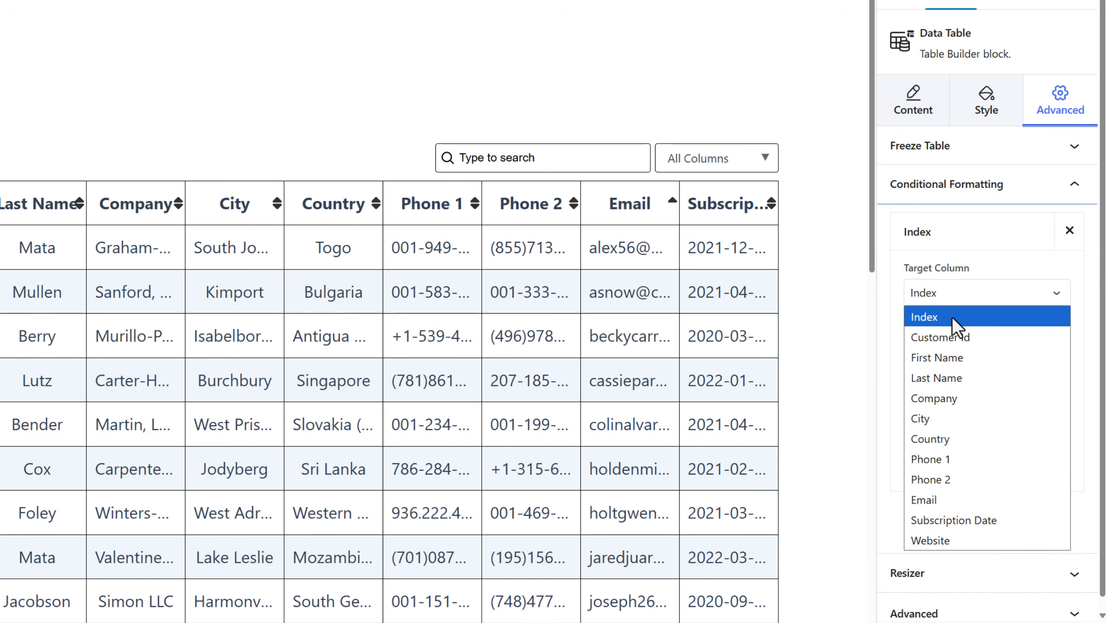
pyautogui.click(951, 317)
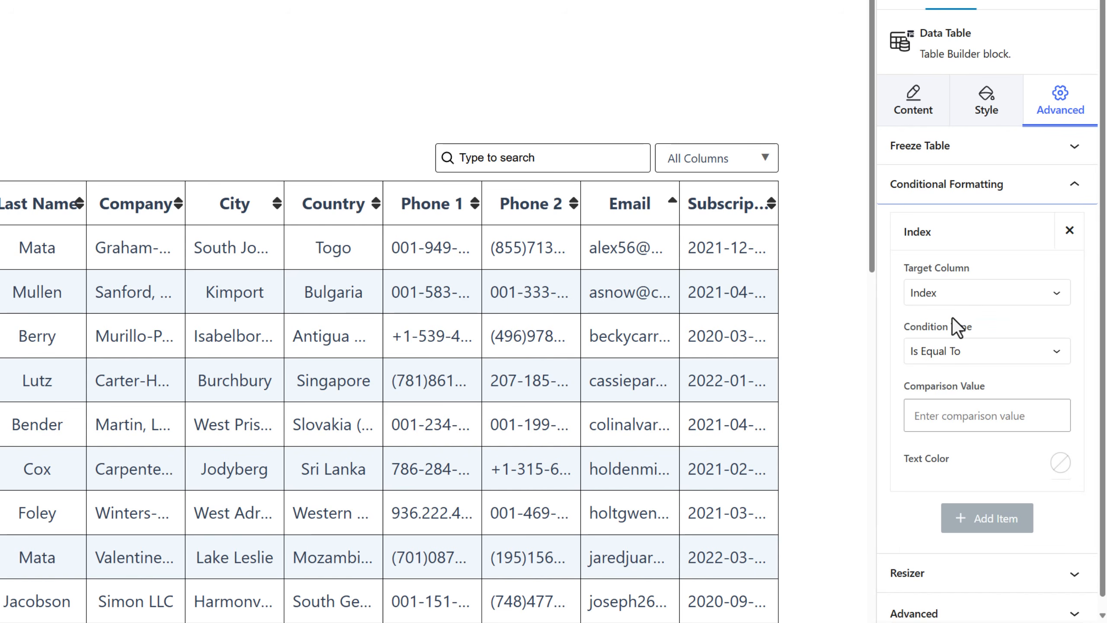
pyautogui.click(979, 349)
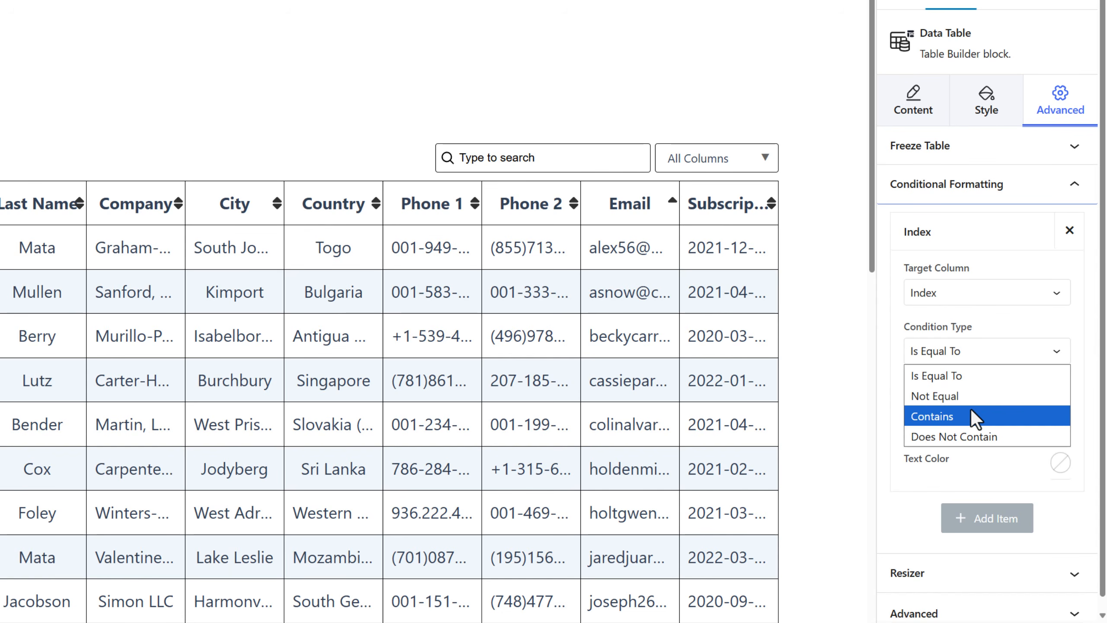
pyautogui.click(965, 383)
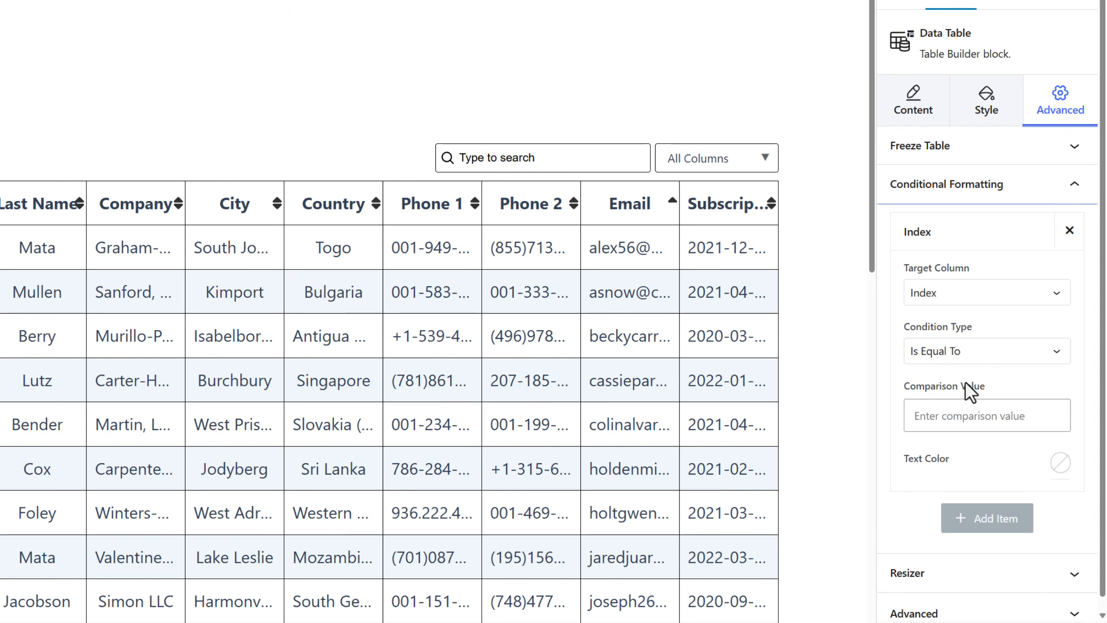
pyautogui.click(977, 416)
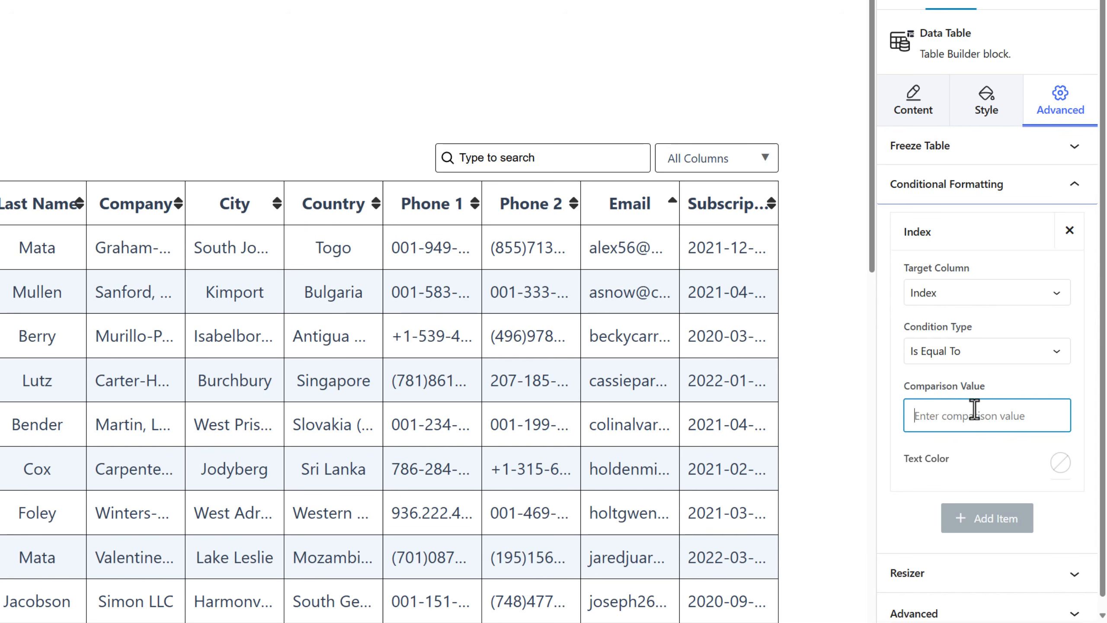
pyautogui.write('15')
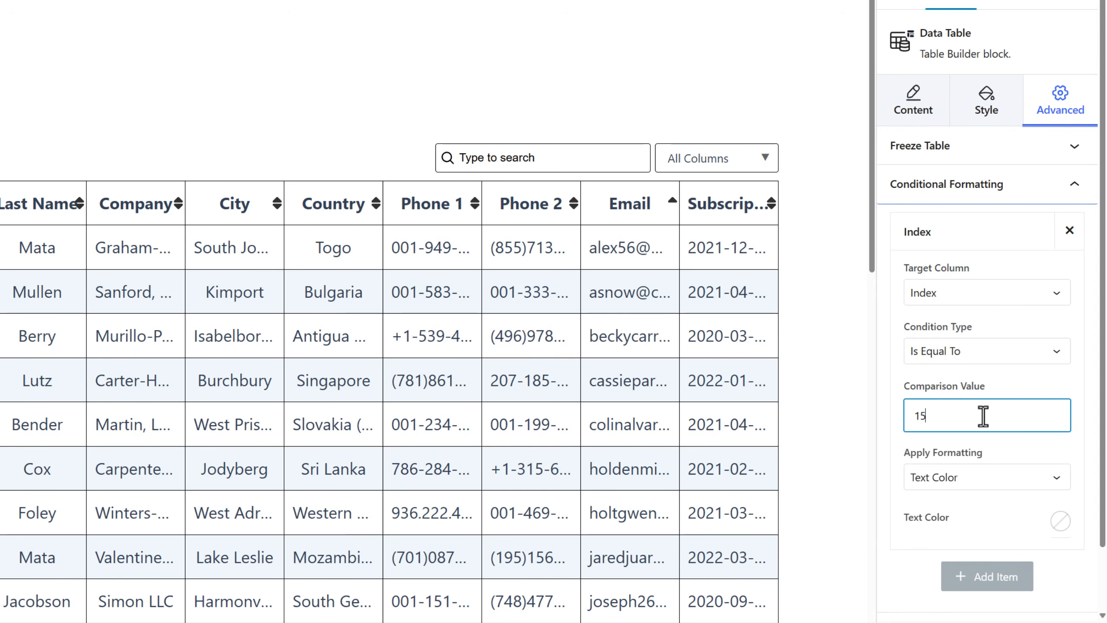
# - Apply the row Background Color formatting to the Index 15 rule and set it to Vivid red (#CF2E2E)
pyautogui.scroll(-2, 1011, 408)
pyautogui.click(974, 408)
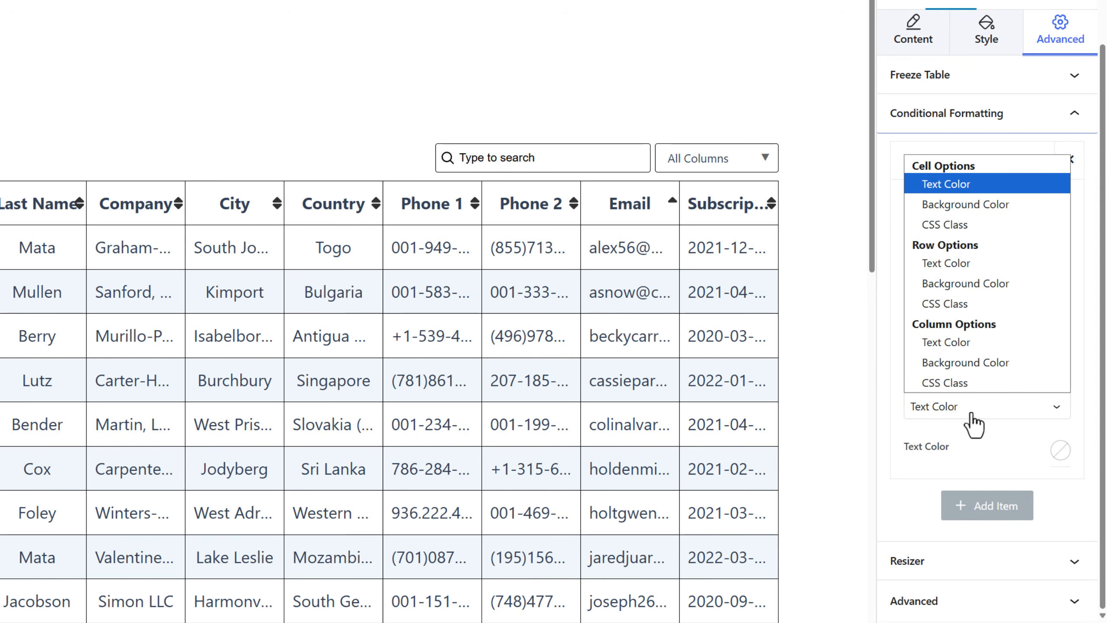
pyautogui.click(971, 413)
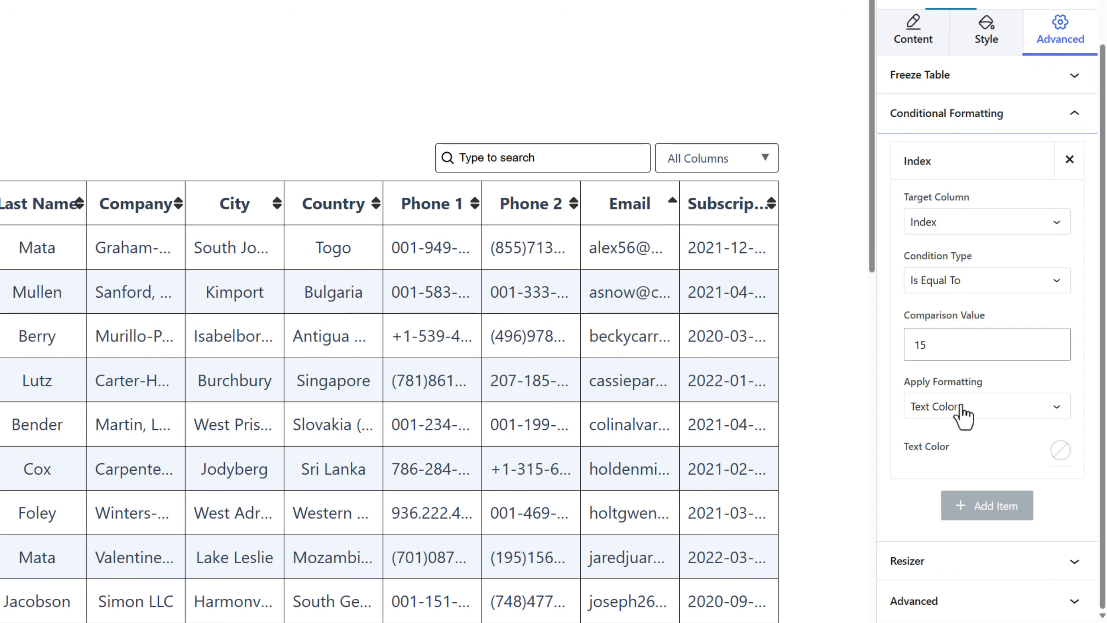
pyautogui.click(965, 410)
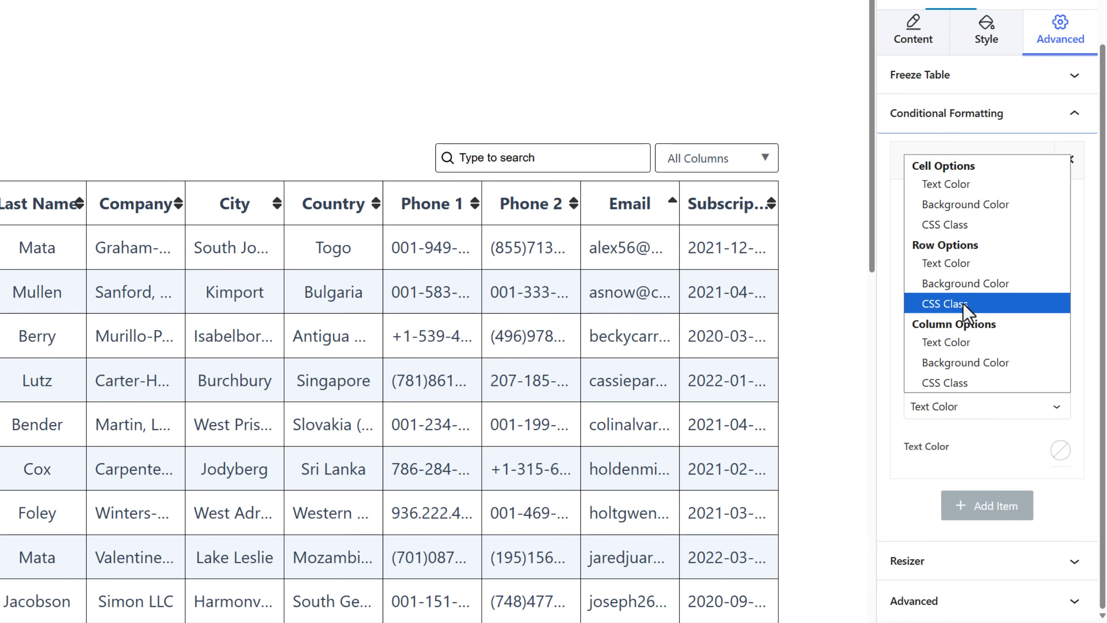
pyautogui.click(963, 284)
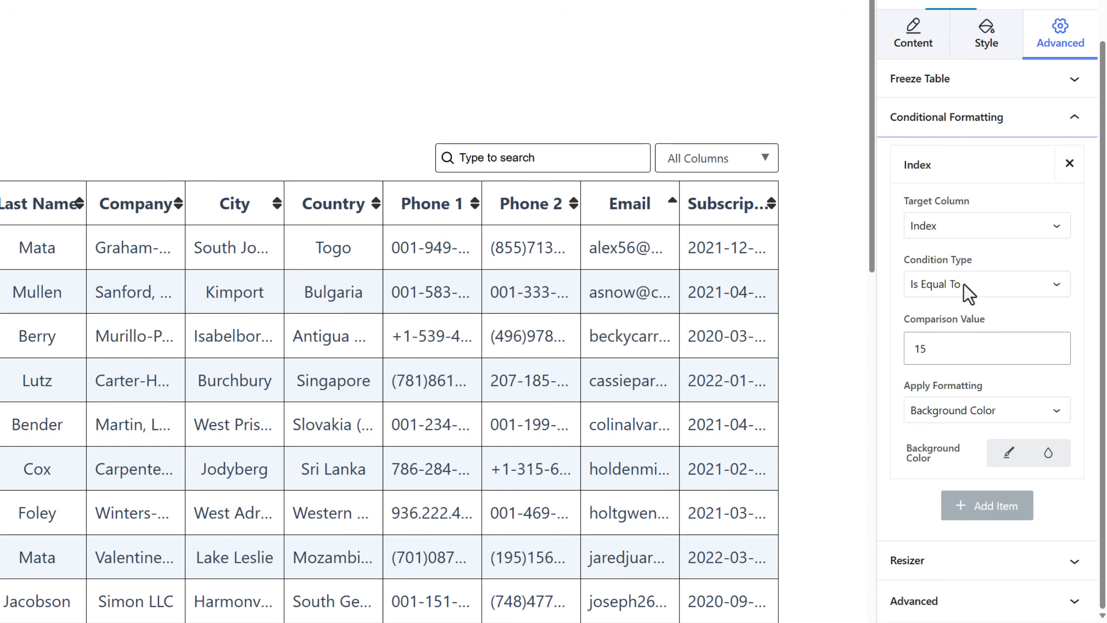
pyautogui.click(1009, 453)
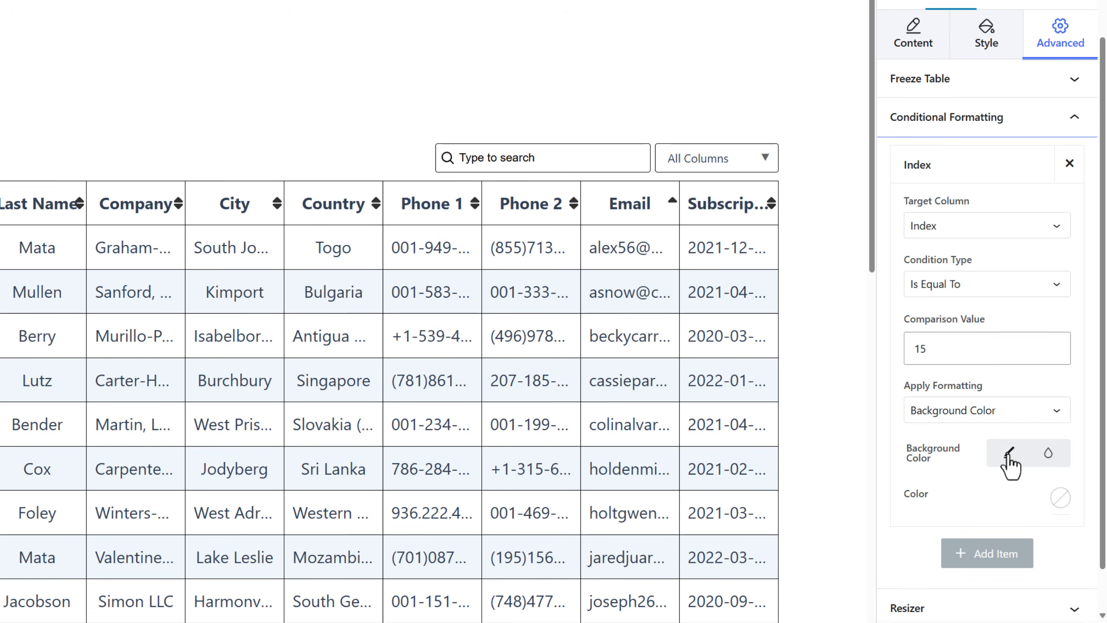
pyautogui.click(1057, 500)
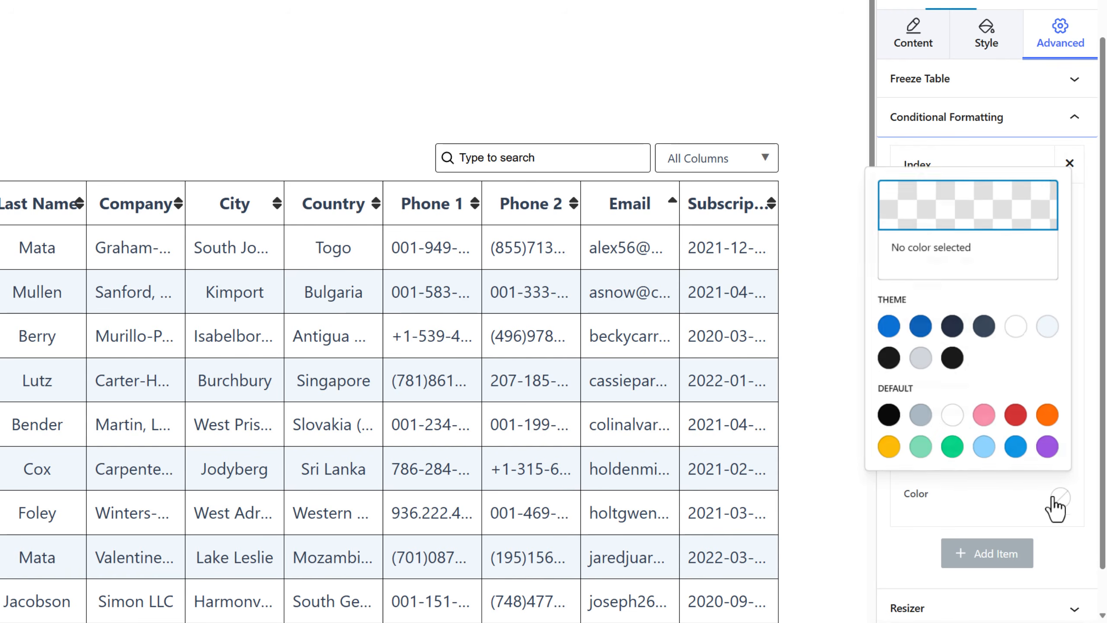
pyautogui.click(1008, 419)
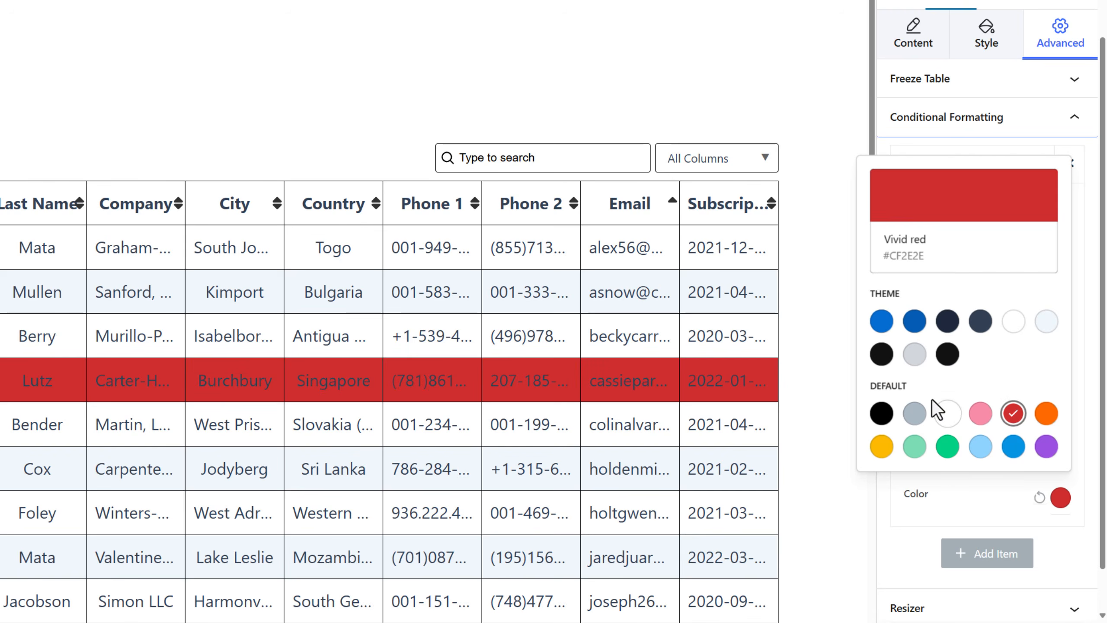
# - Add a second conditional formatting rule to the Data Table and expand its settings
pyautogui.click(974, 543)
pyautogui.scroll(-1, 941, 423)
pyautogui.scroll(-1, 959, 458)
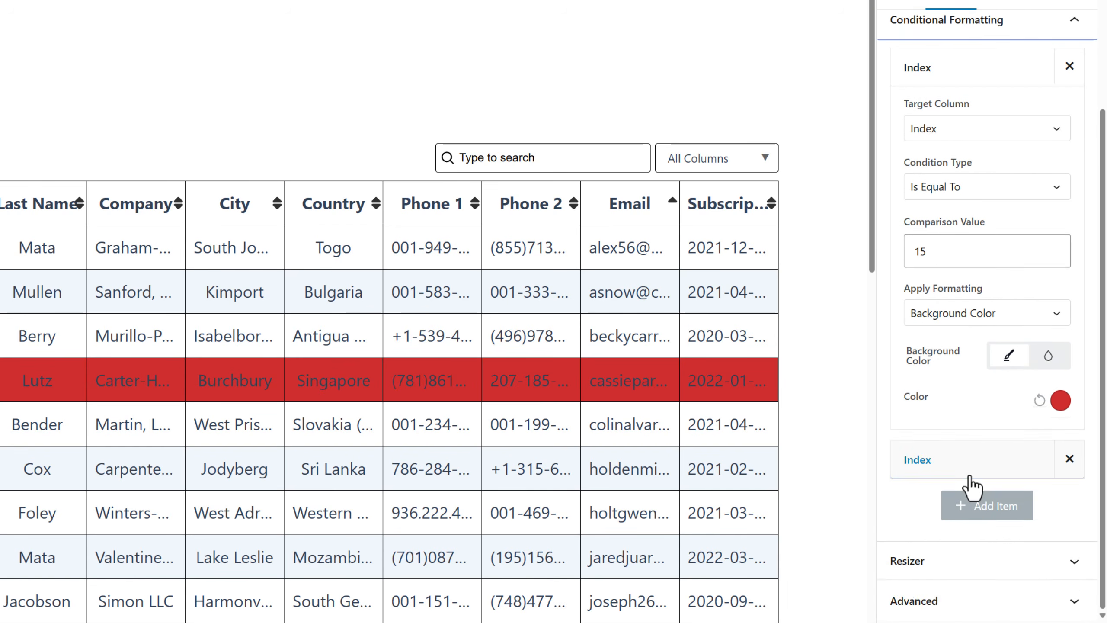
pyautogui.click(967, 475)
pyautogui.scroll(-1, 963, 481)
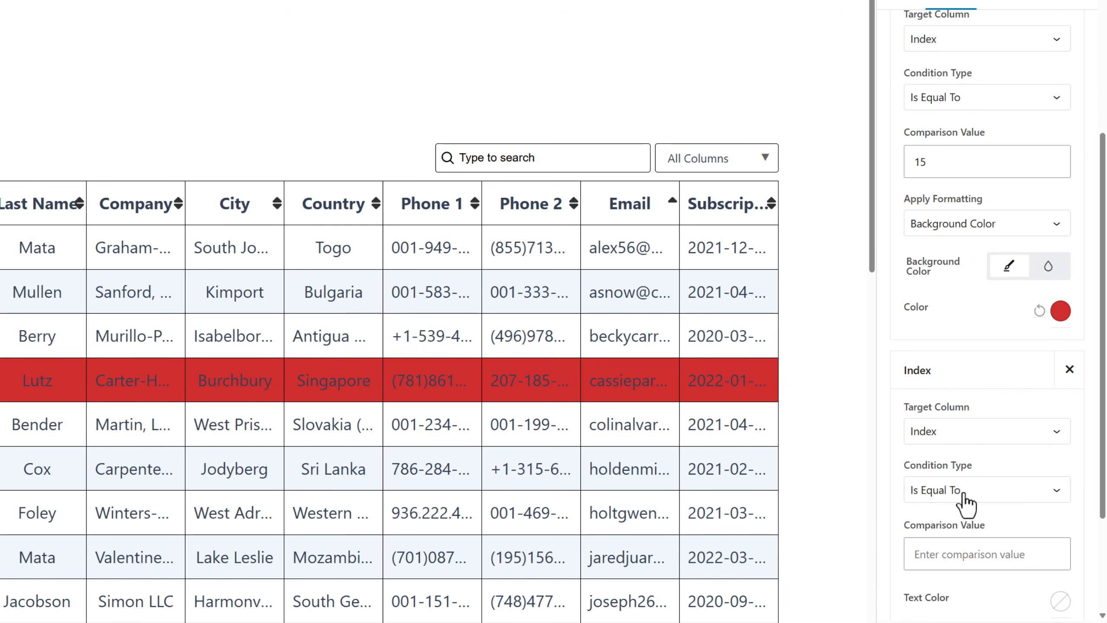
# - Set the second rule's comparison value to 15 and its text color to the white Primary Background theme color
pyautogui.click(966, 548)
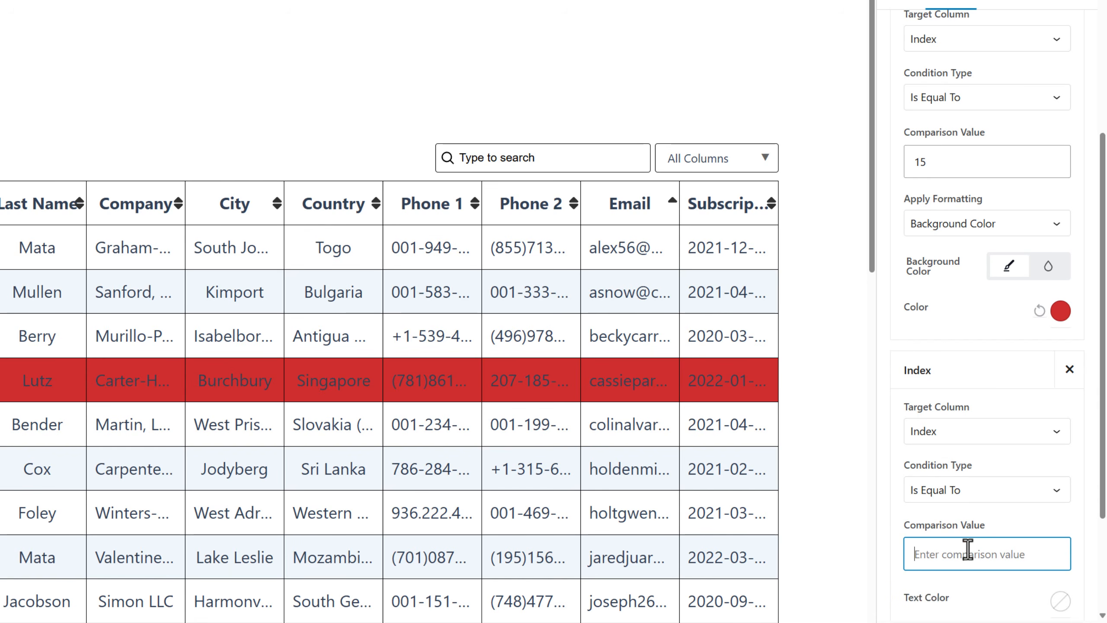
pyautogui.write('15')
pyautogui.scroll(-3, 976, 514)
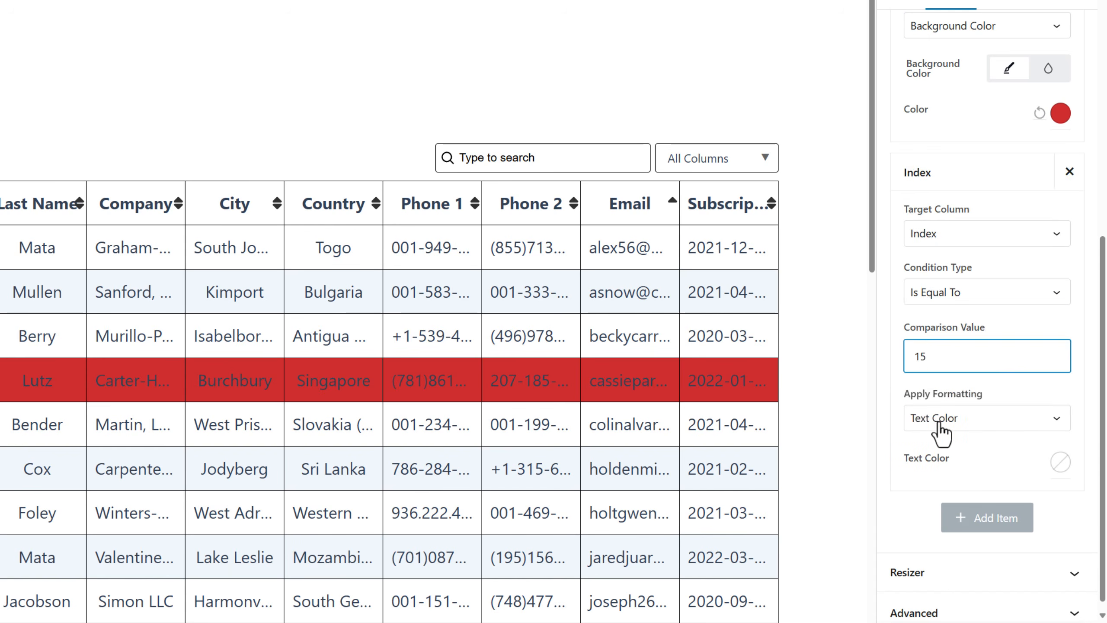
pyautogui.click(937, 423)
pyautogui.click(938, 423)
pyautogui.click(1054, 471)
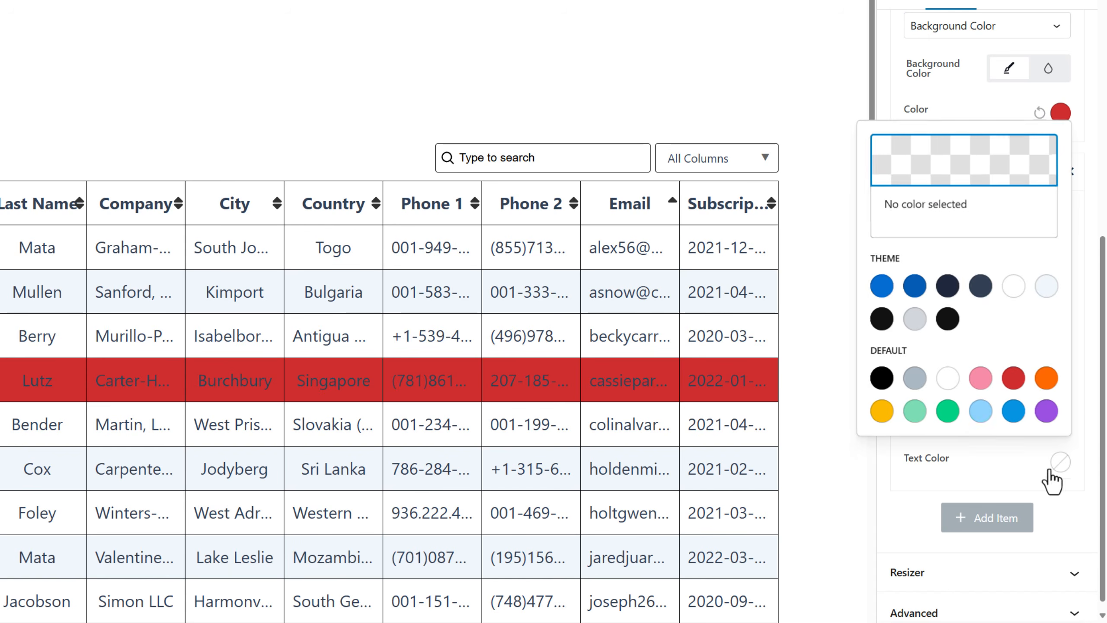
pyautogui.click(1014, 287)
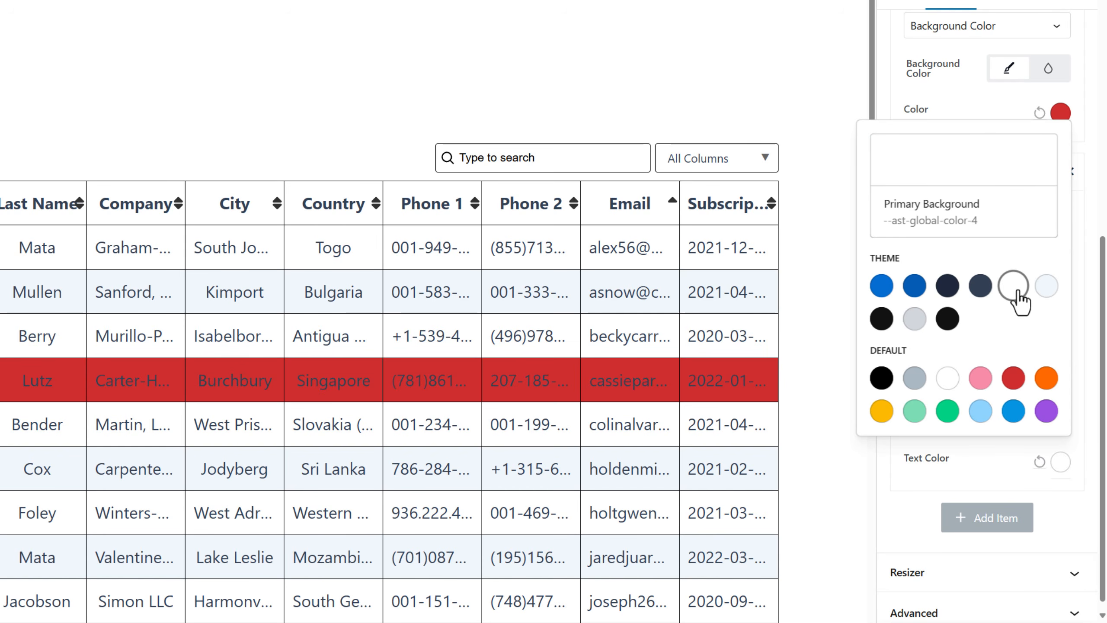
pyautogui.click(961, 438)
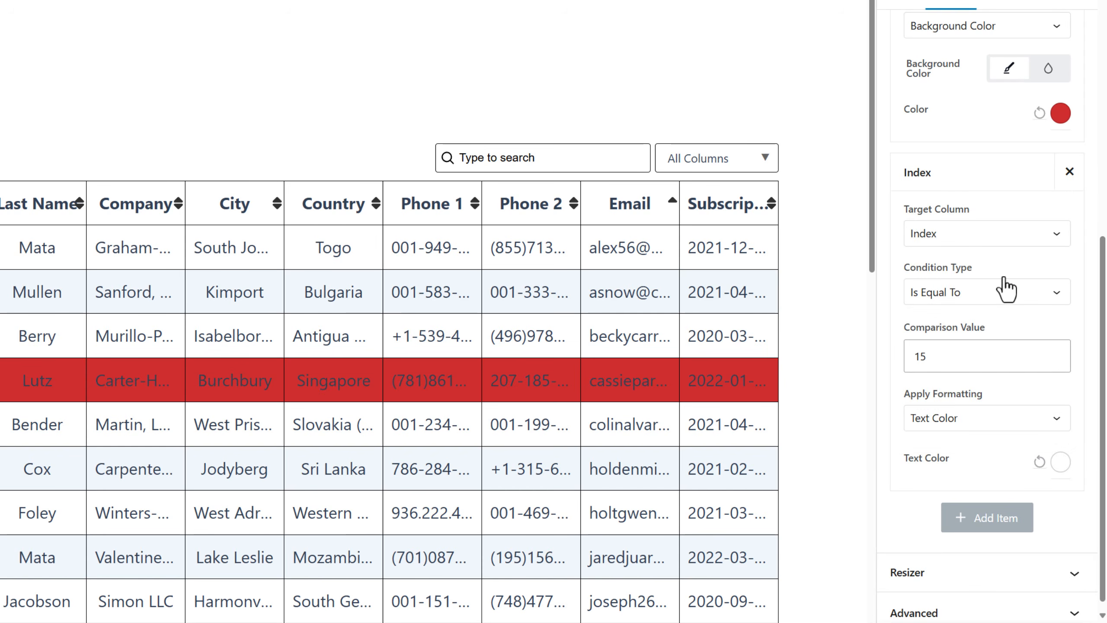
# - Keep Index as the second rule's target column and switch its formatting to the row-level Text Color option
pyautogui.click(992, 239)
pyautogui.click(993, 259)
pyautogui.click(1025, 423)
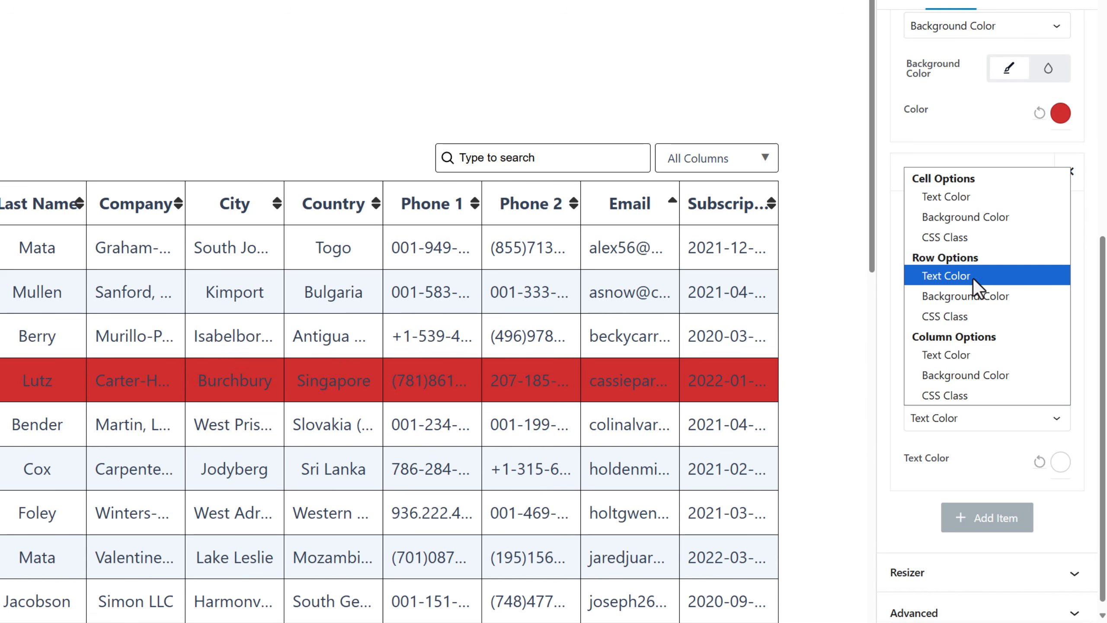
pyautogui.click(973, 275)
pyautogui.click(1060, 462)
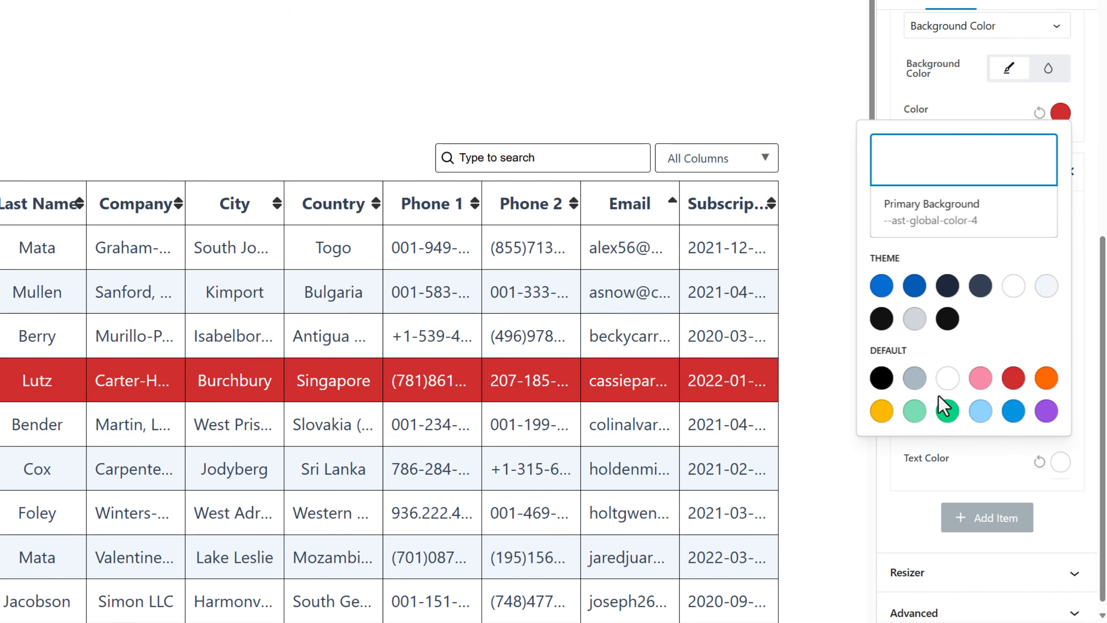
pyautogui.click(944, 452)
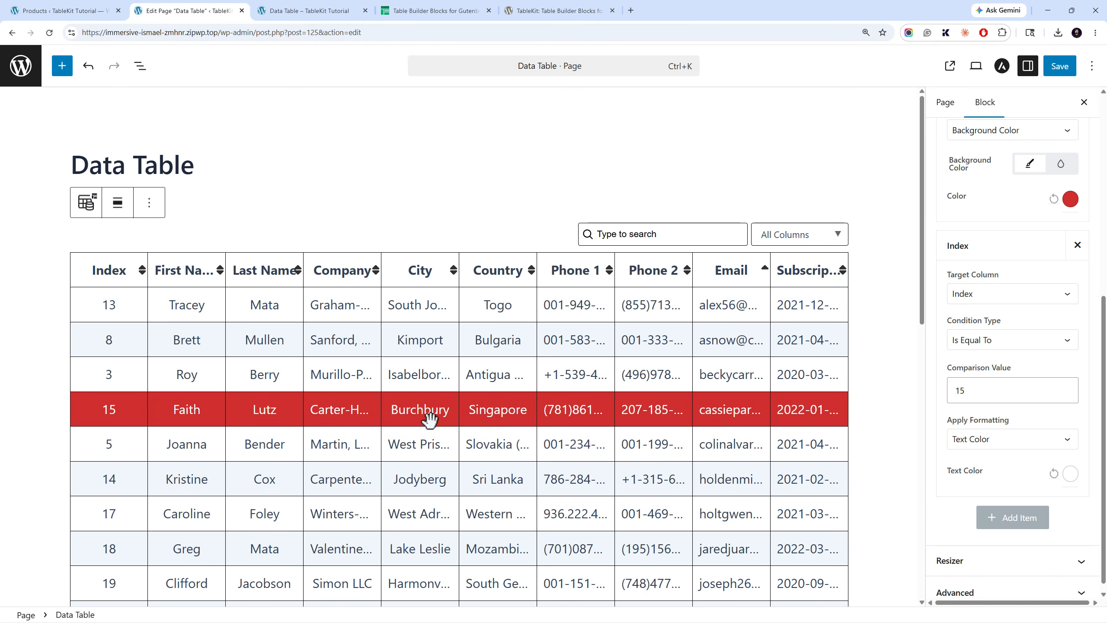
# - Review the formatted Index 15 row in the Data Table and collapse the Conditional Formatting settings
pyautogui.scroll(-3, 409, 387)
pyautogui.scroll(3, 394, 384)
pyautogui.scroll(-3, 360, 420)
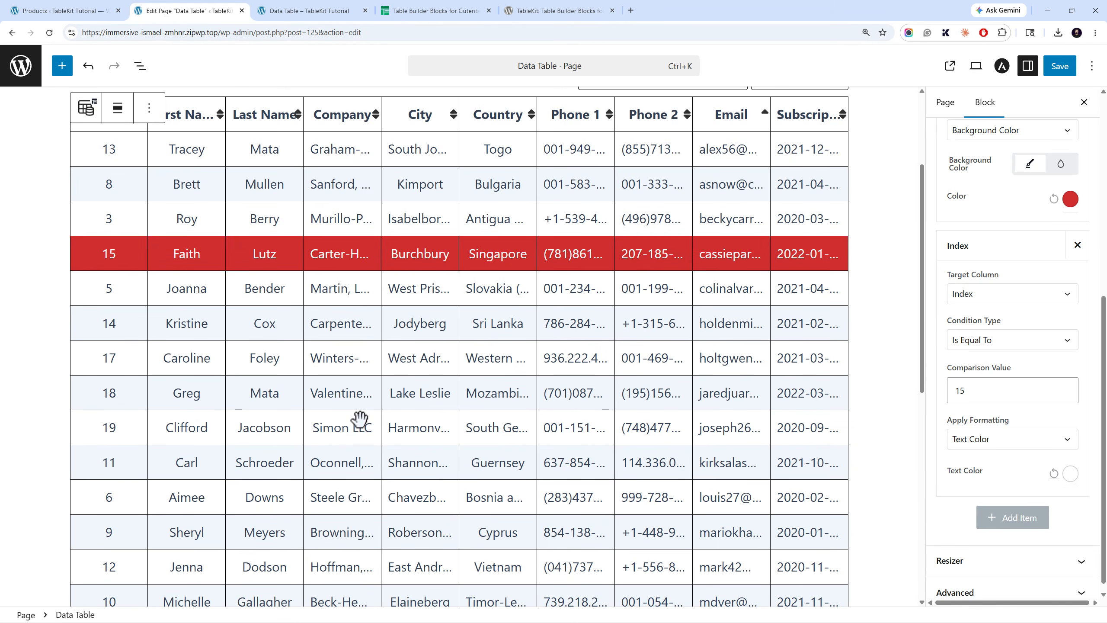
pyautogui.scroll(3, 361, 419)
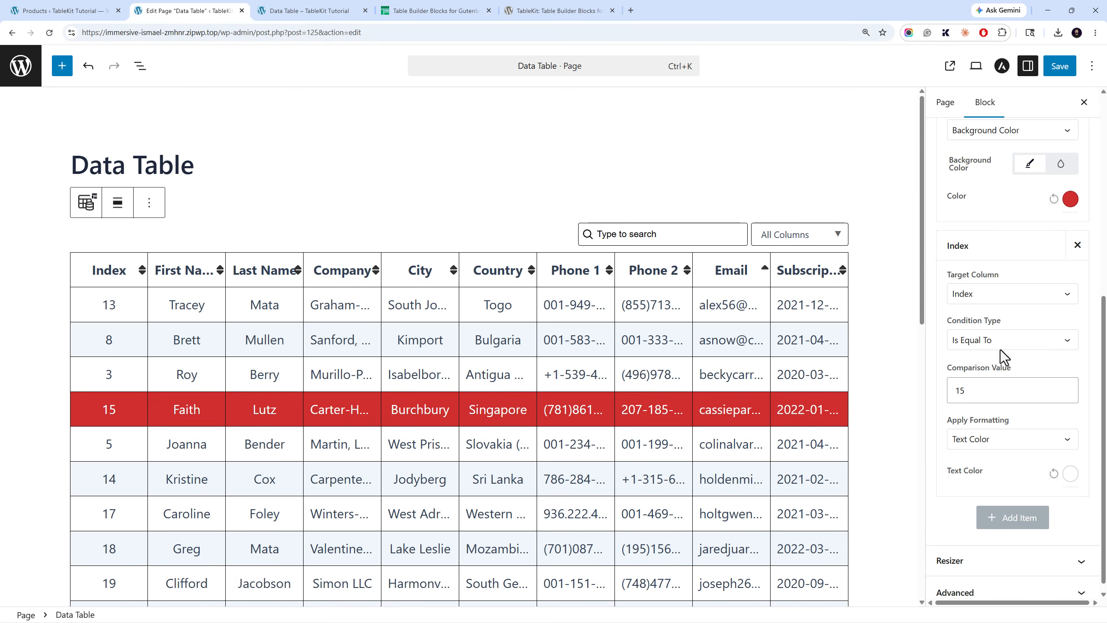
pyautogui.scroll(6, 995, 288)
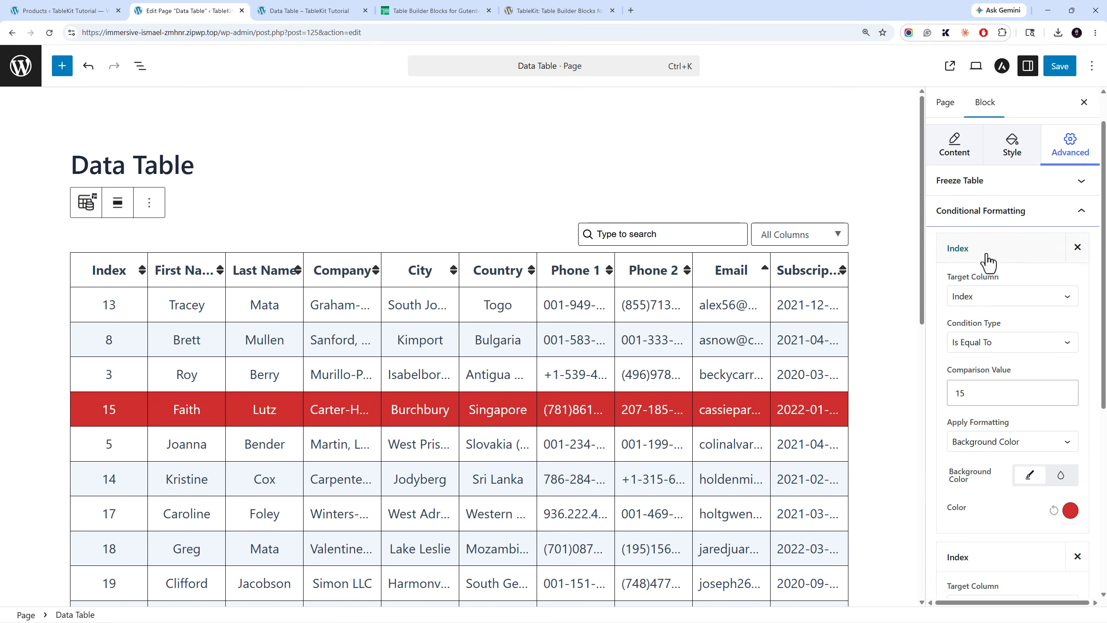
pyautogui.click(984, 218)
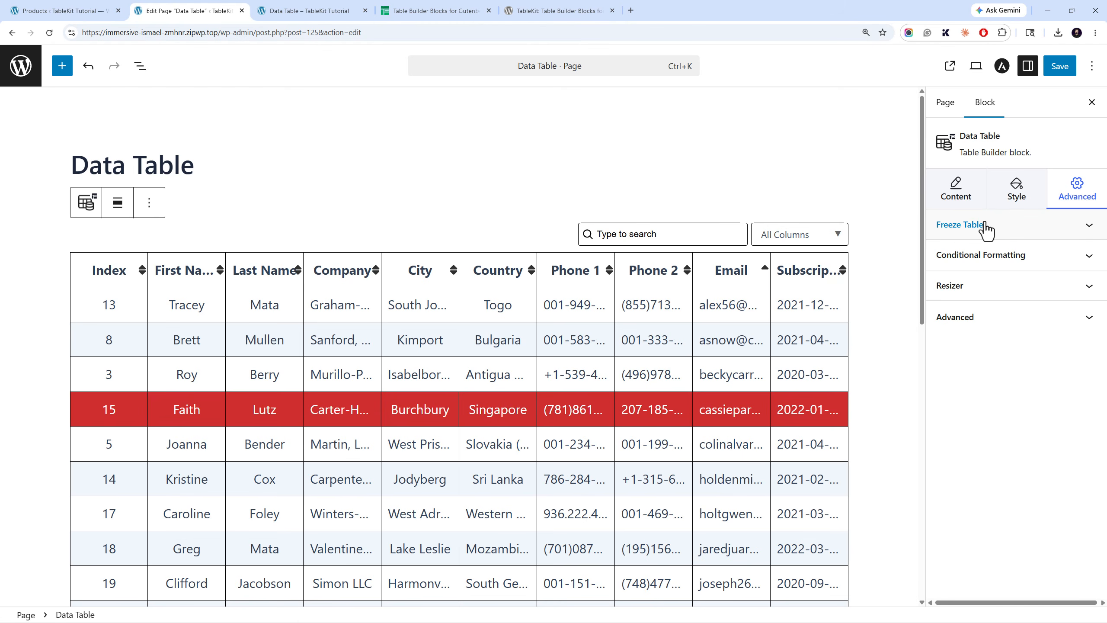